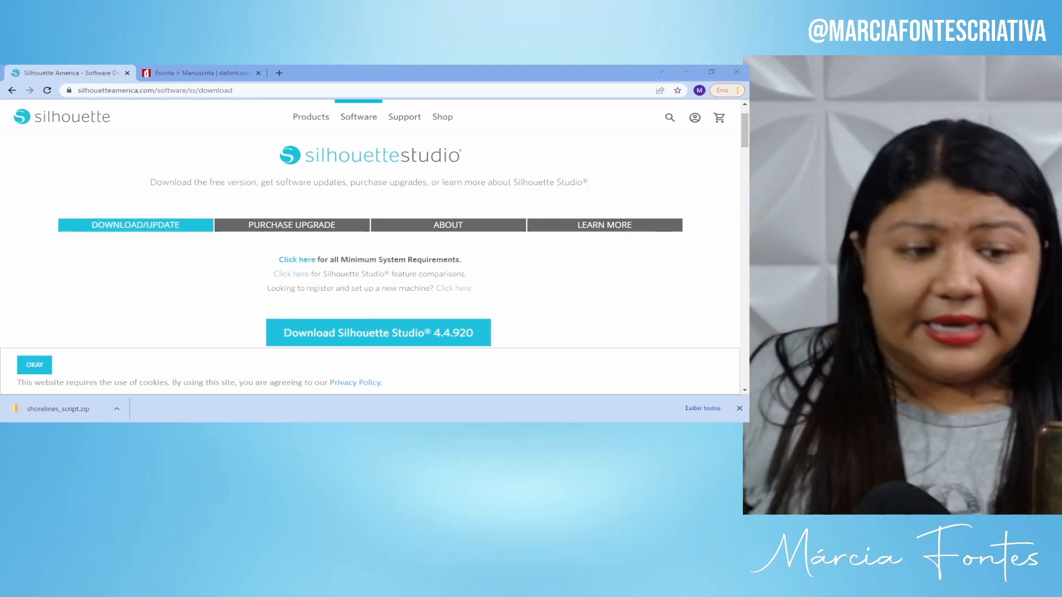
Download the Silhouette Studio 4.4.920 Windows 64-bit installer and run the .exe from Chrome's download bar.
left_click(279, 90)
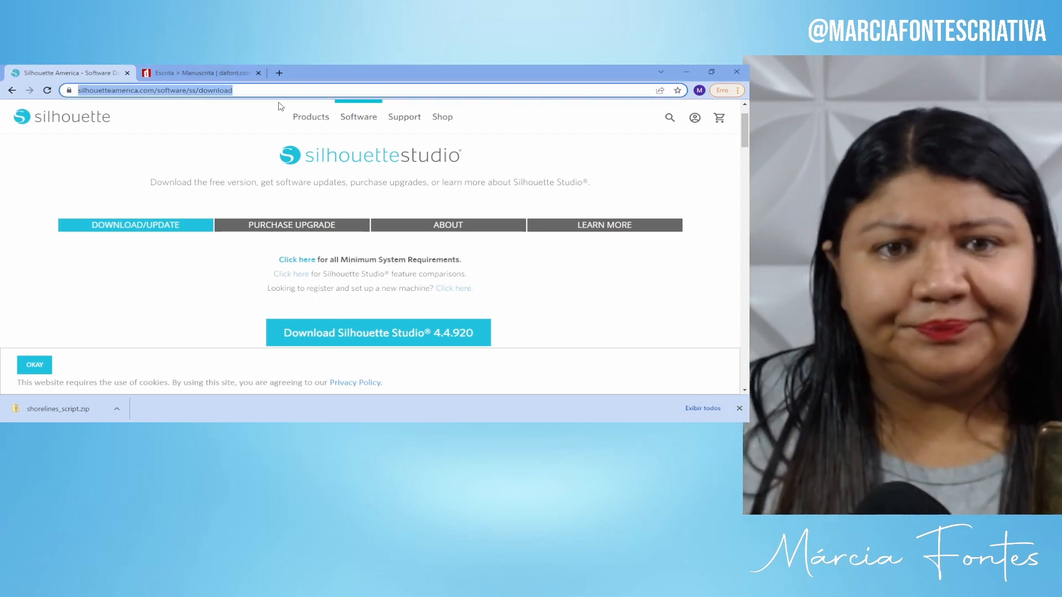
left_click(119, 90)
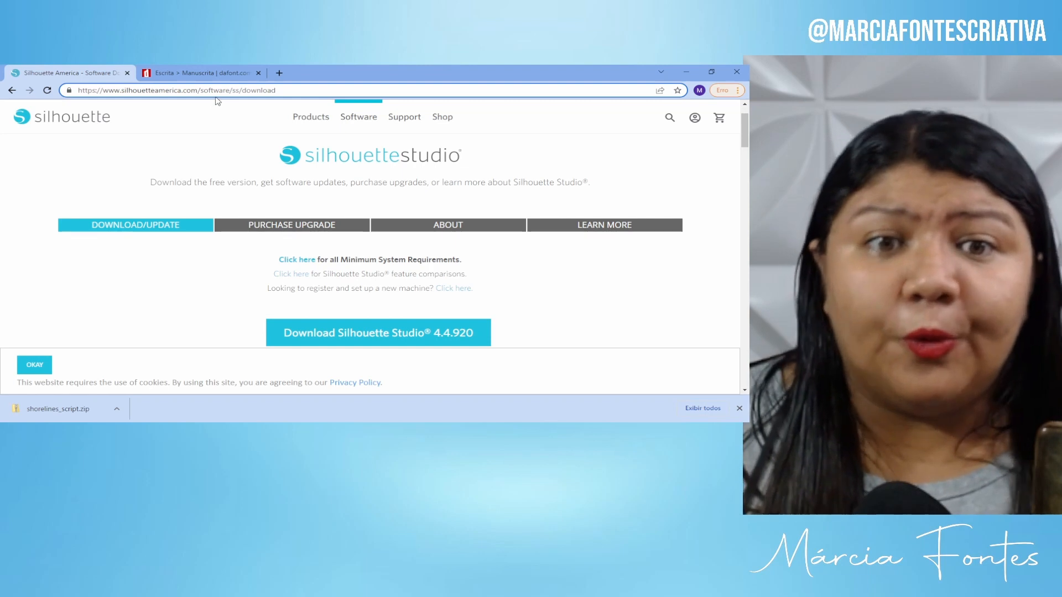
scroll(259, 167, "up", 1)
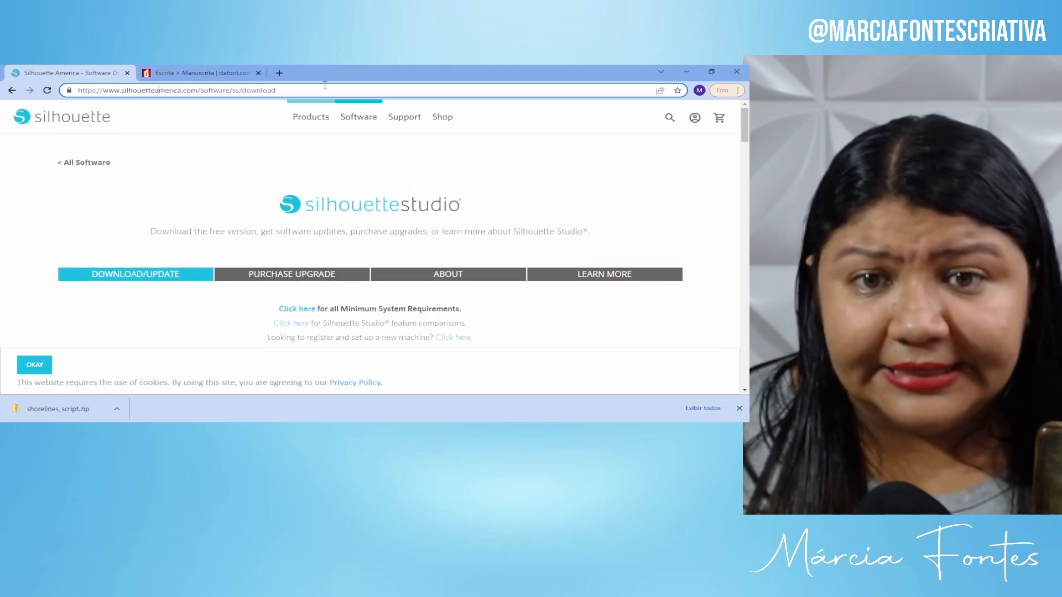
left_click(359, 122)
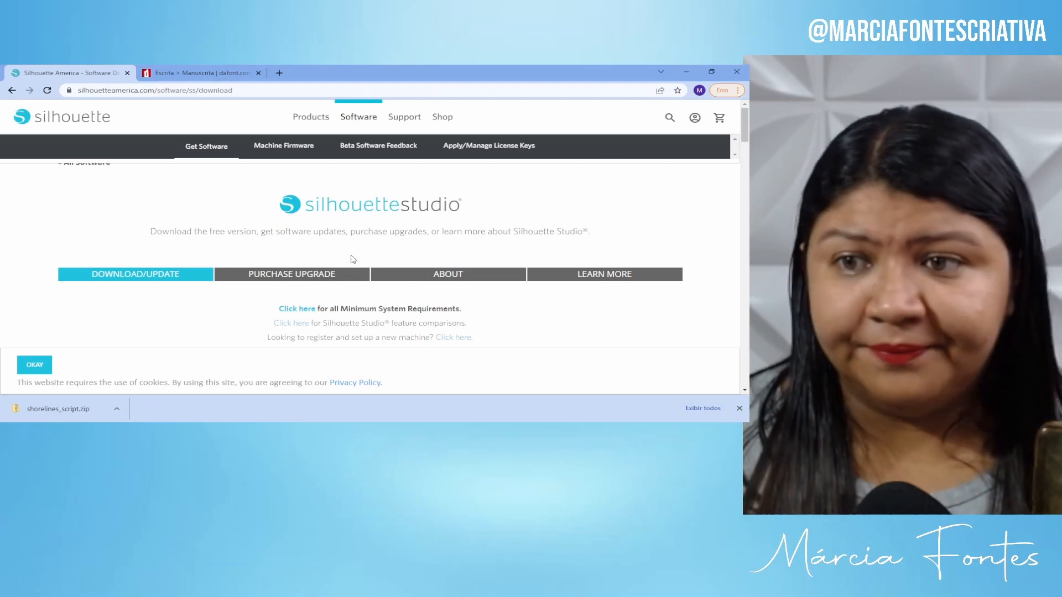
scroll(353, 259, "down", 1)
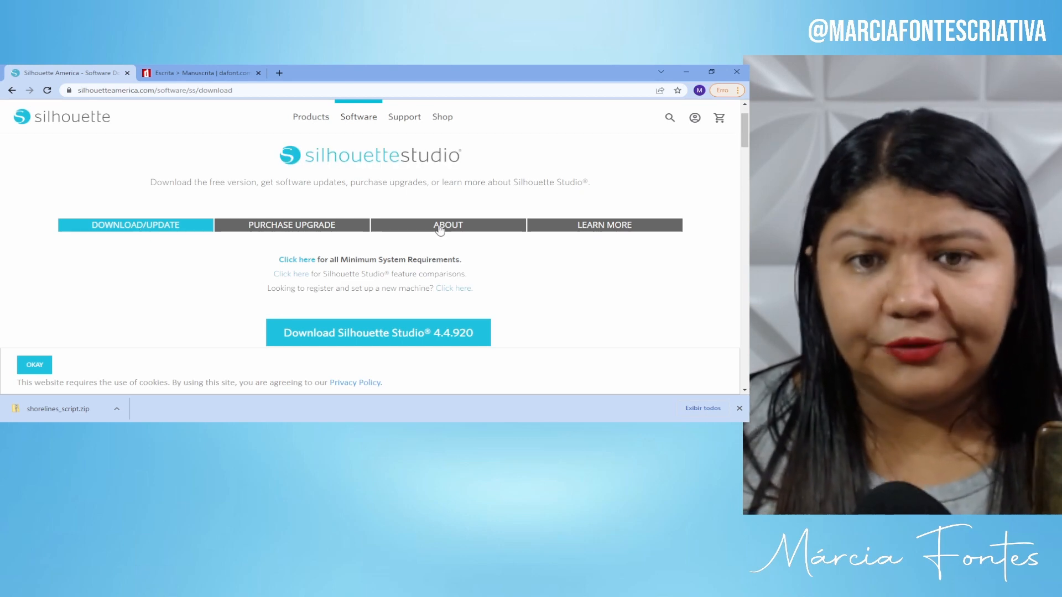
scroll(442, 229, "down", 1)
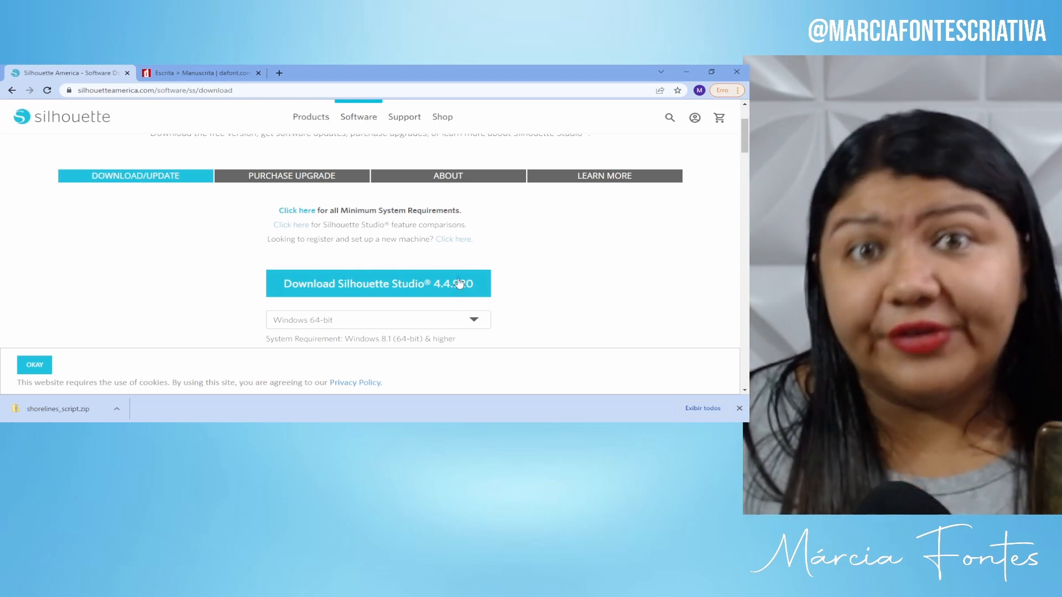
left_click(454, 284)
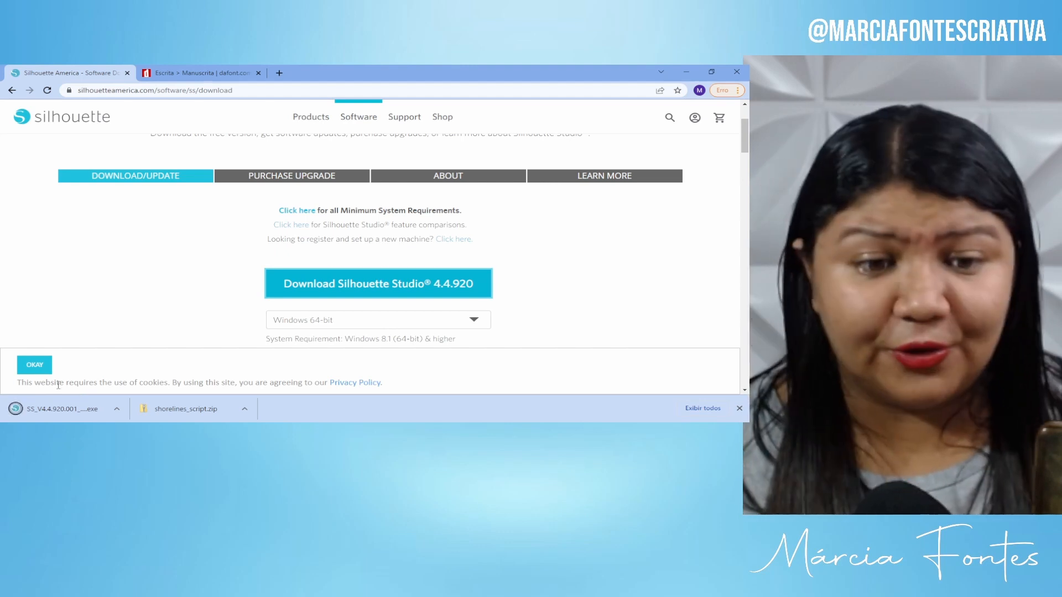
left_click(69, 410)
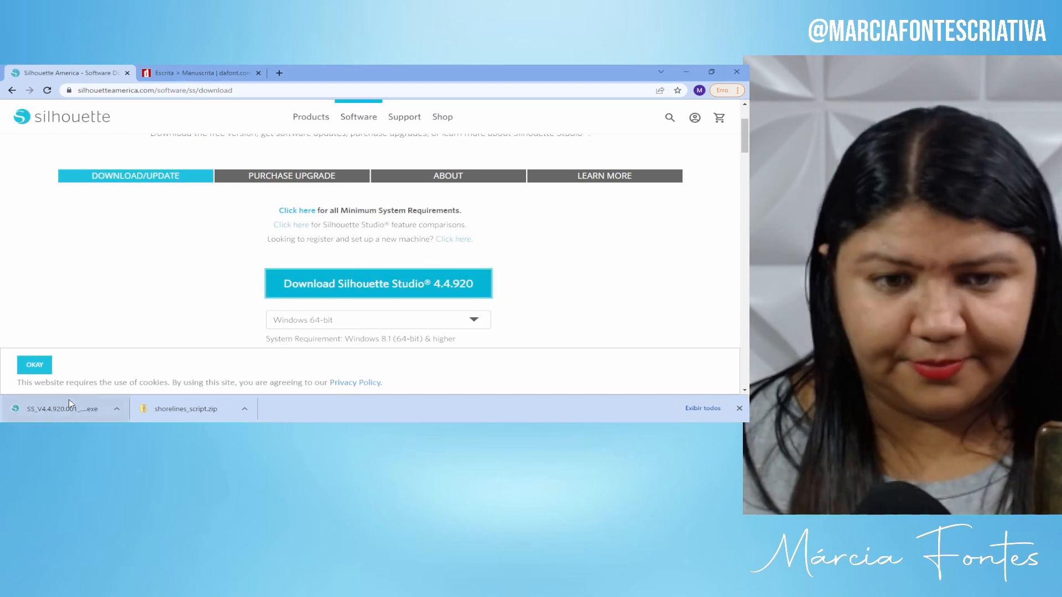
left_click(686, 72)
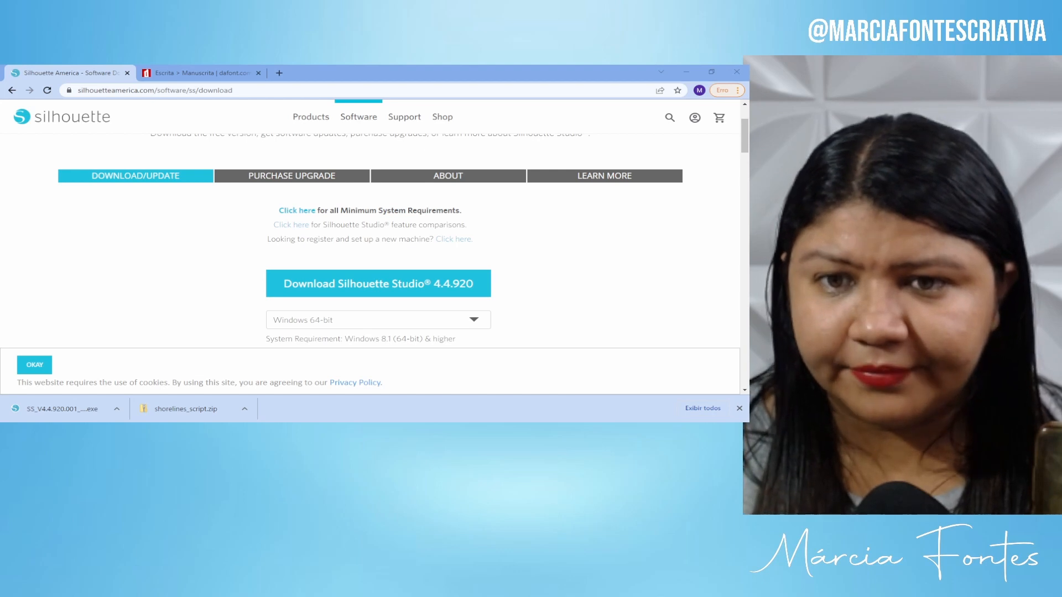
Browse the ABOUT page's Available Editions, then open the LEARN MORE page of tutorials and manual.
left_click(446, 177)
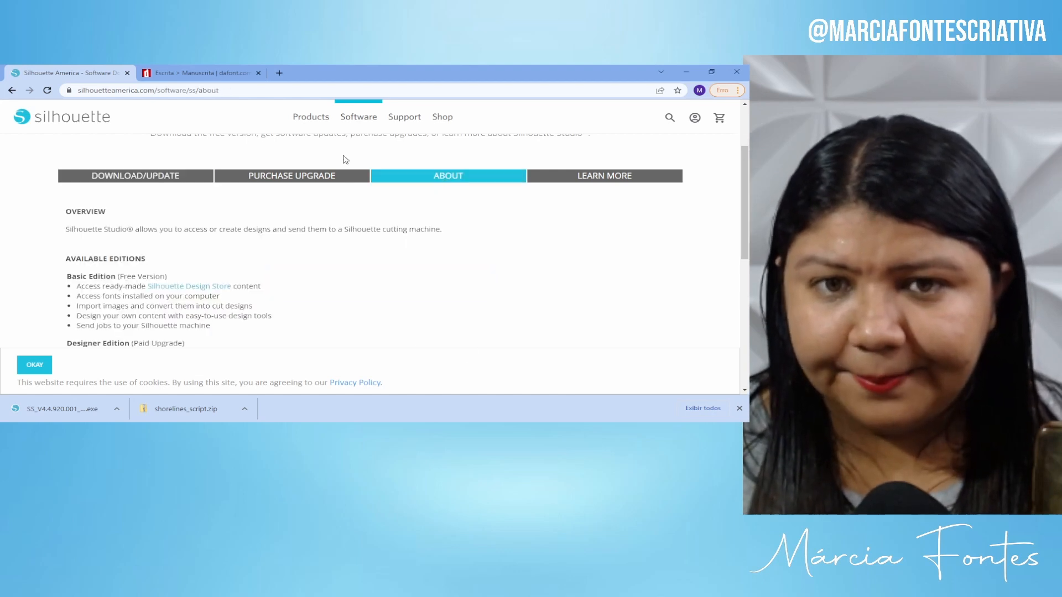
scroll(337, 270, "down", 2)
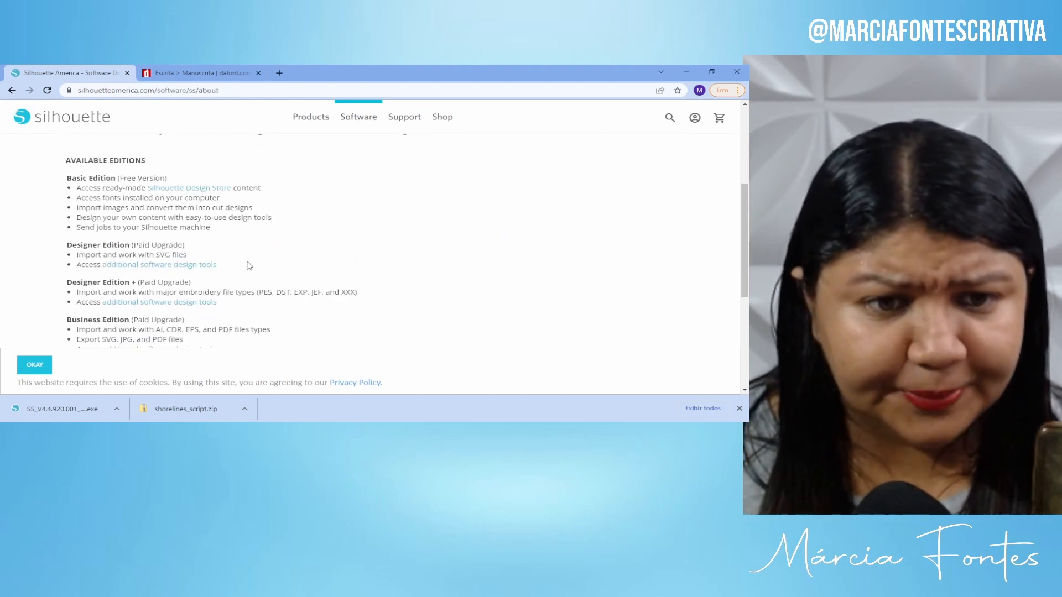
scroll(249, 265, "down", 3)
scroll(298, 295, "up", 6)
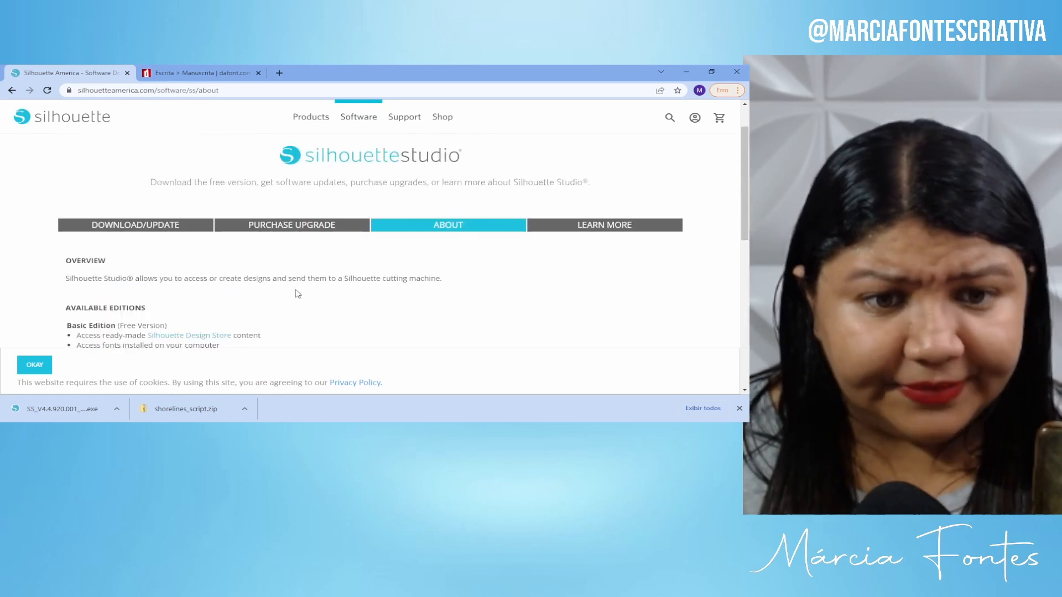
scroll(293, 296, "down", 2)
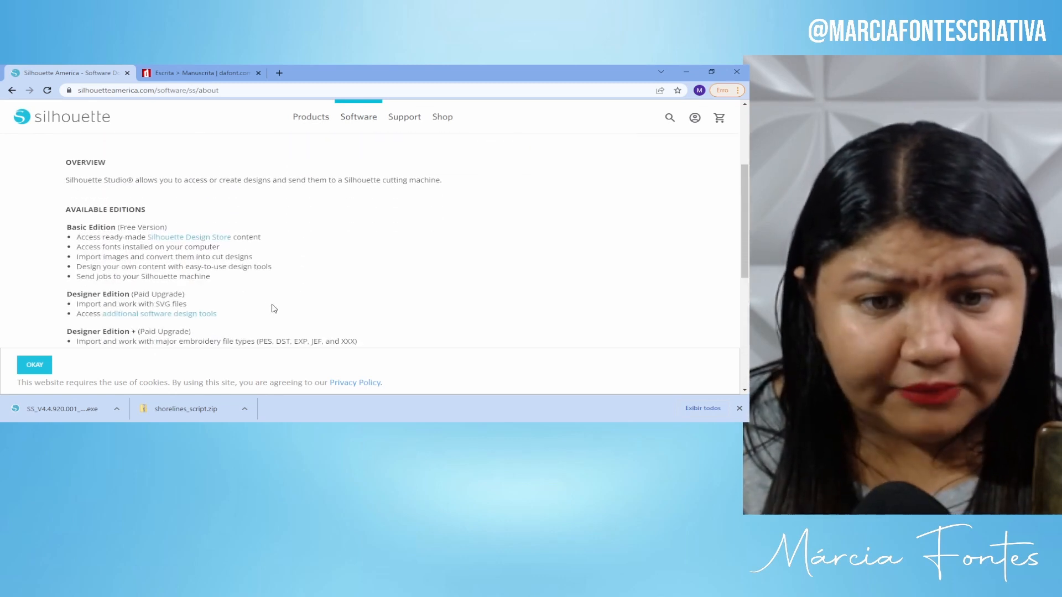
scroll(274, 308, "up", 3)
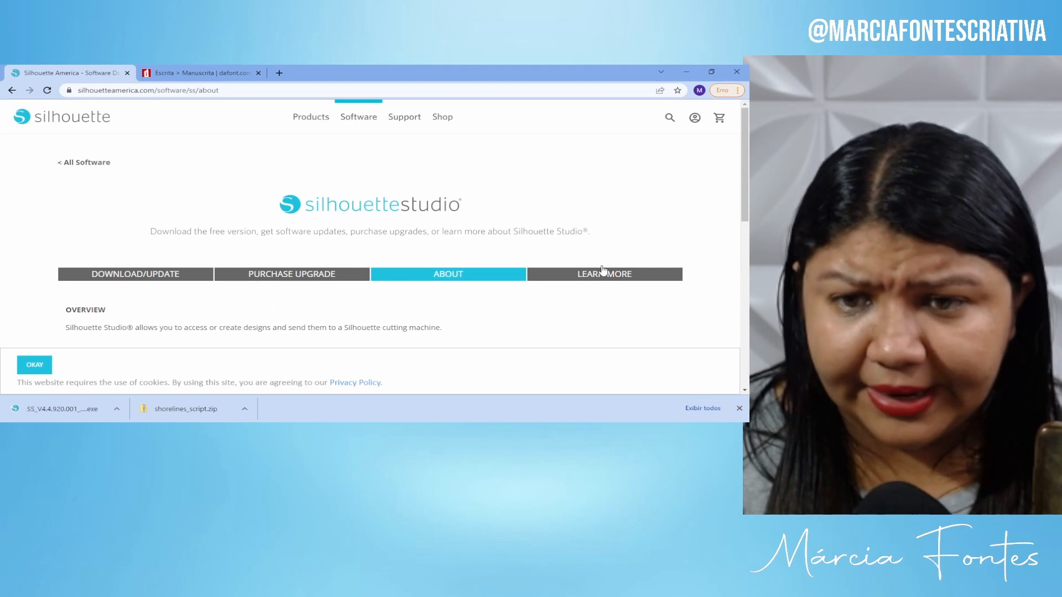
left_click(618, 275)
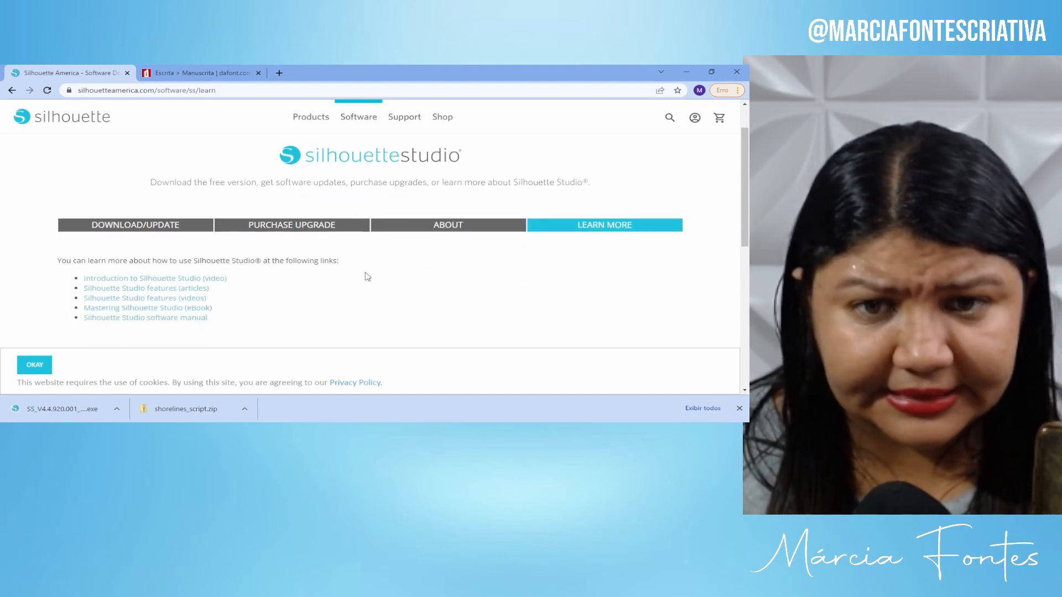
left_click(323, 91)
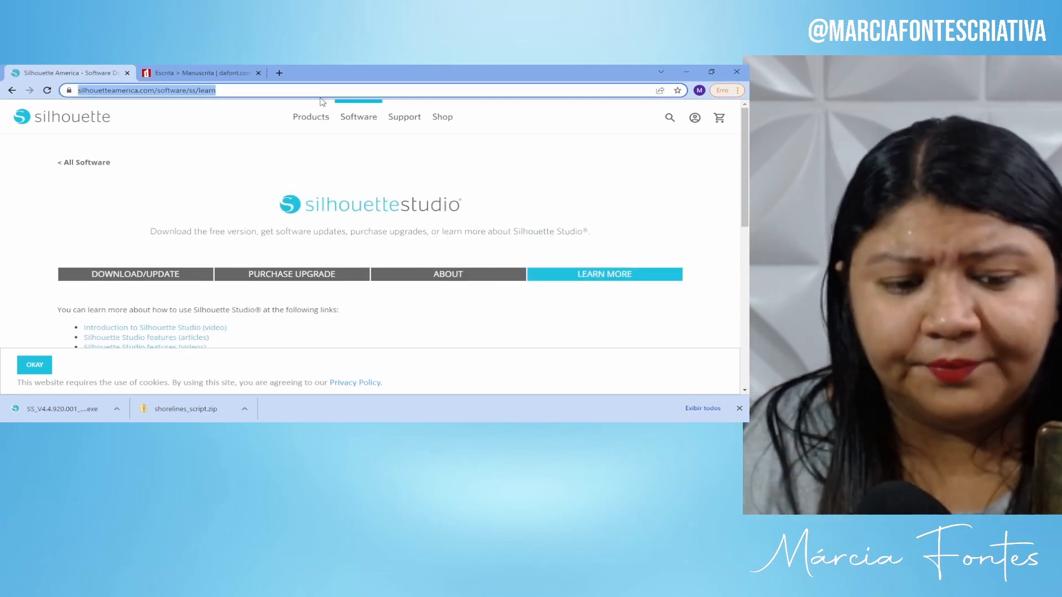
Search Google for 'silhoutte studio pré requisitos'.
type("silhou")
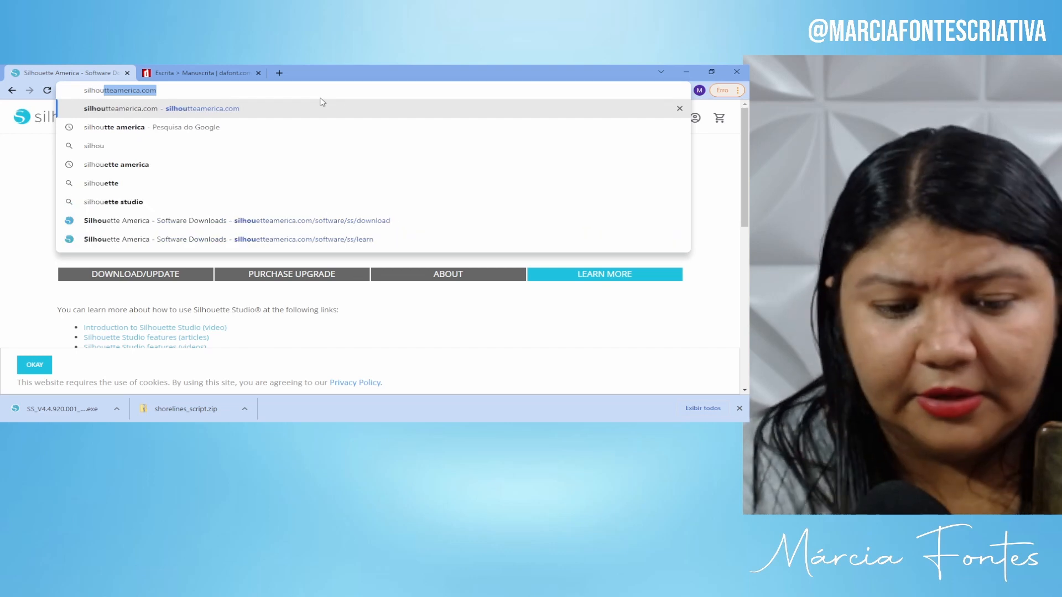
type("tte st")
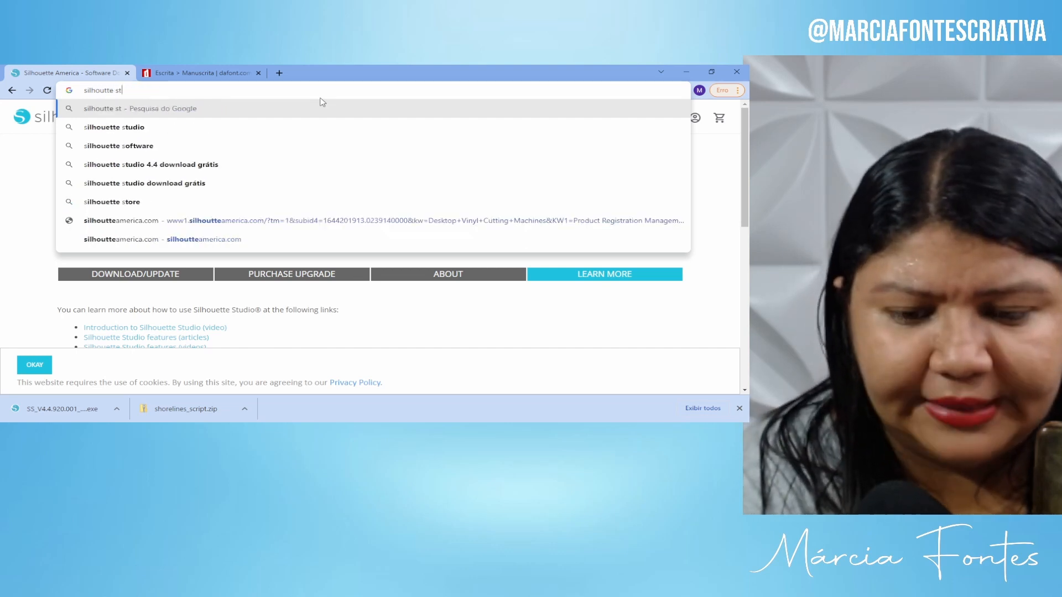
type("udio")
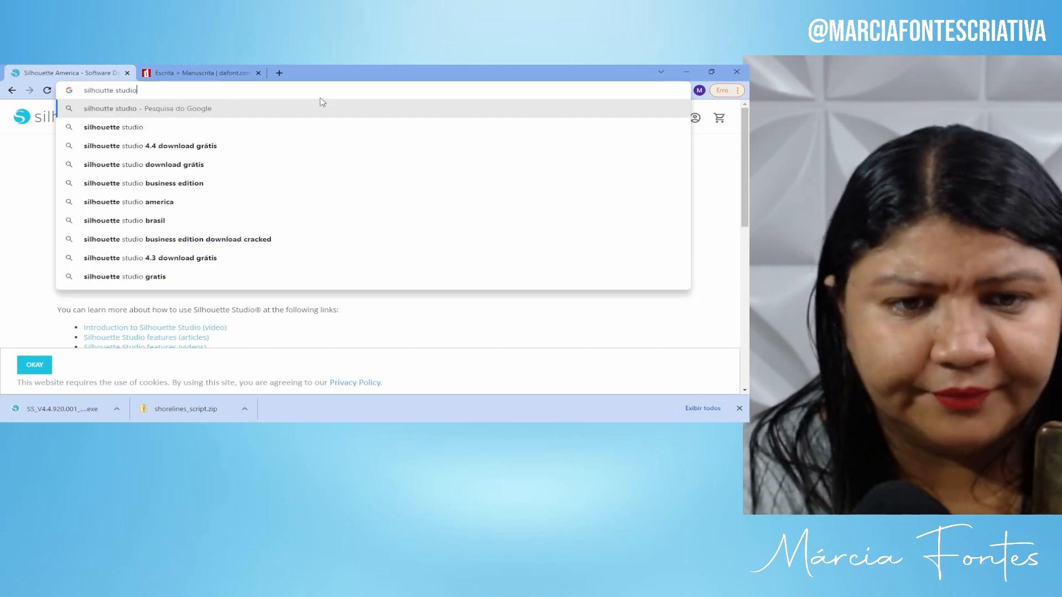
type(" p'r")
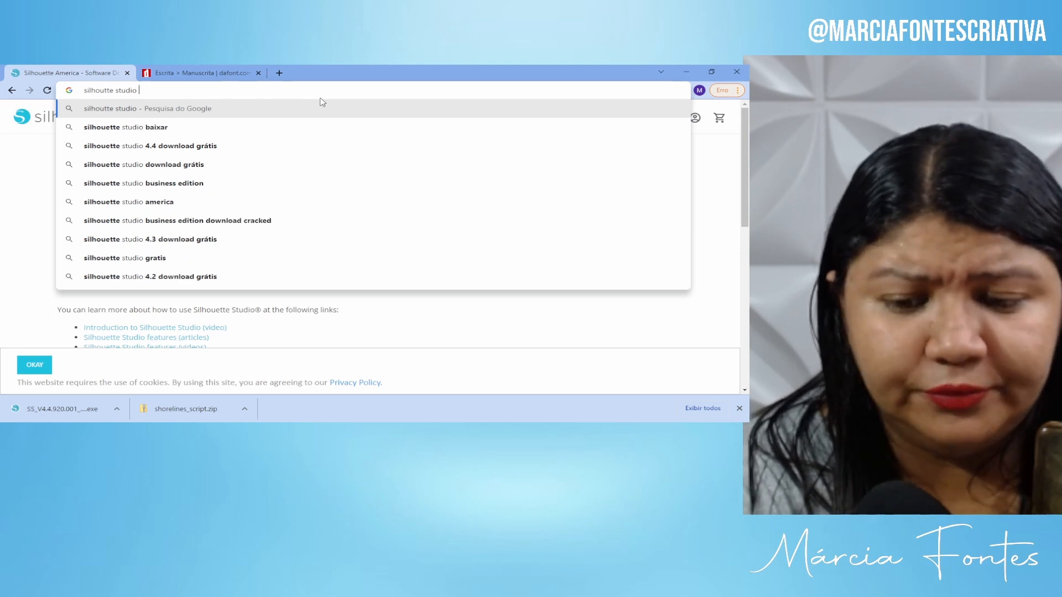
key("BackSpace")
key("BackSpace")
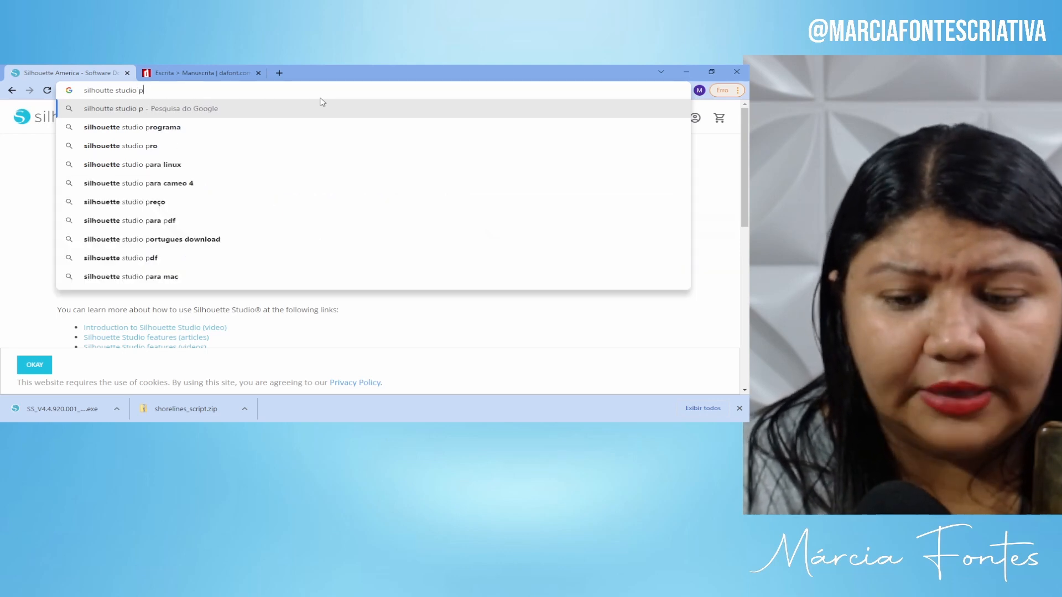
type("ré requiis")
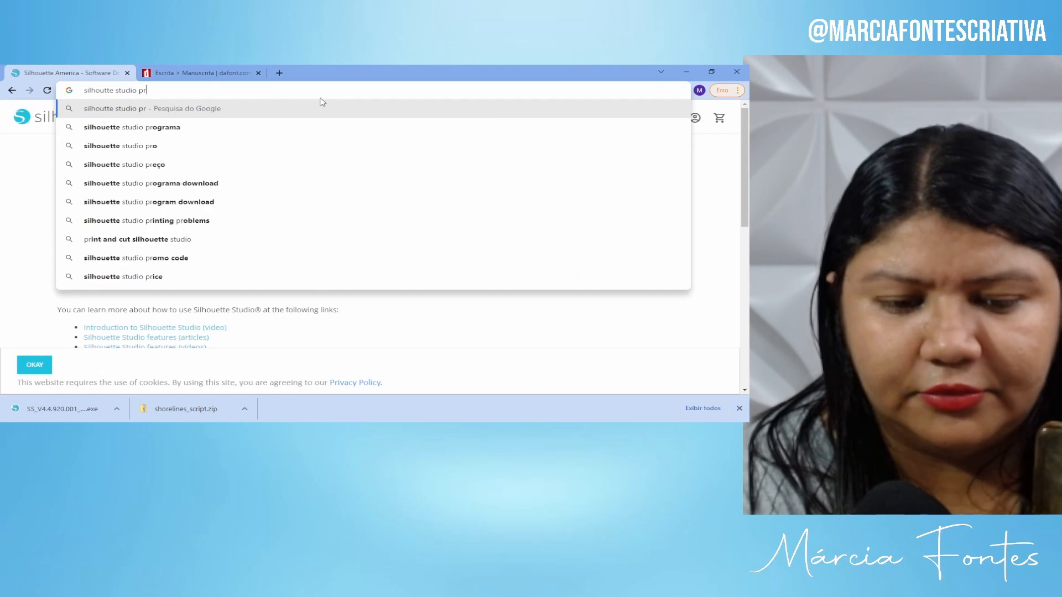
key("BackSpace")
key("BackSpace")
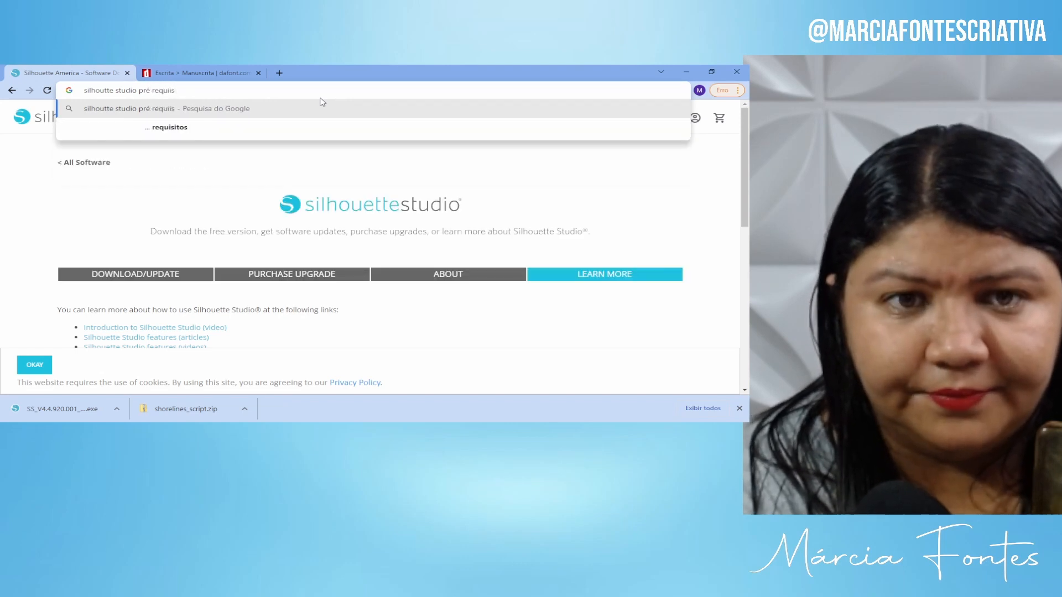
type("sitos")
key("Return")
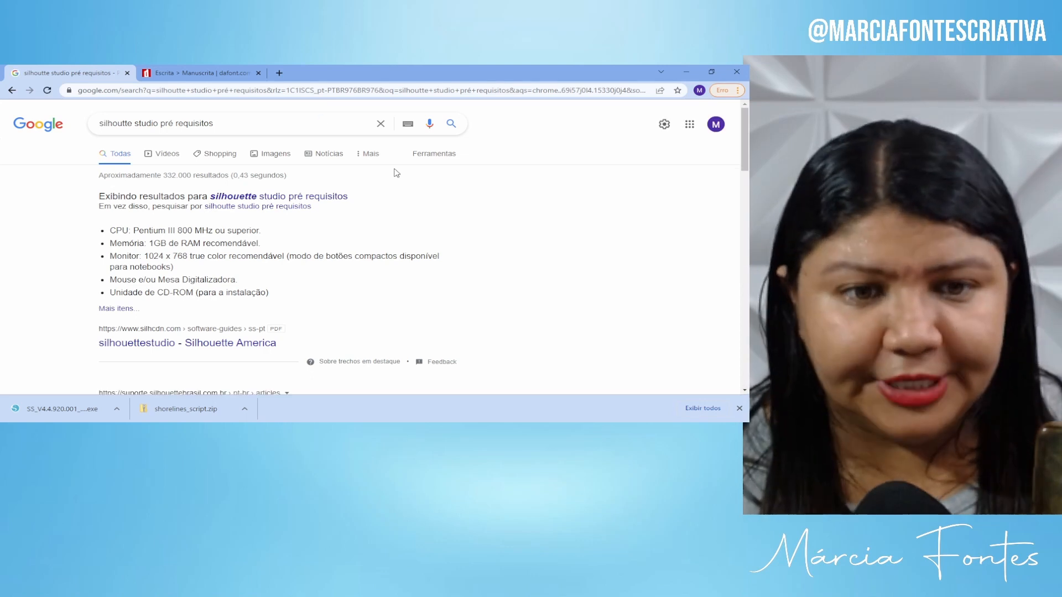
Glance through the Silhouette America PDF manual result, then return to and scroll the search results.
left_click(171, 346)
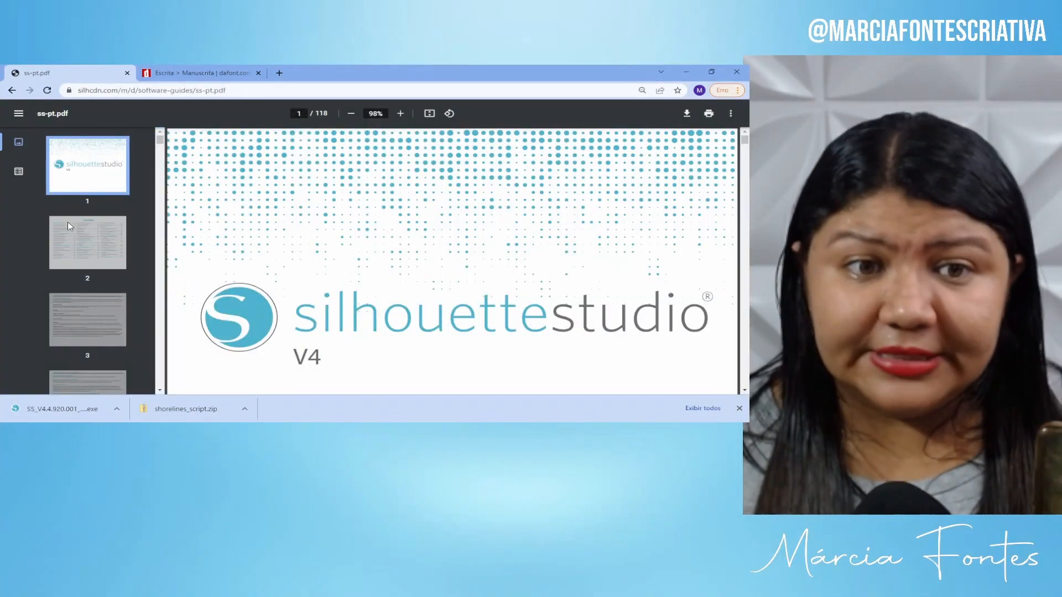
scroll(88, 222, "down", 1)
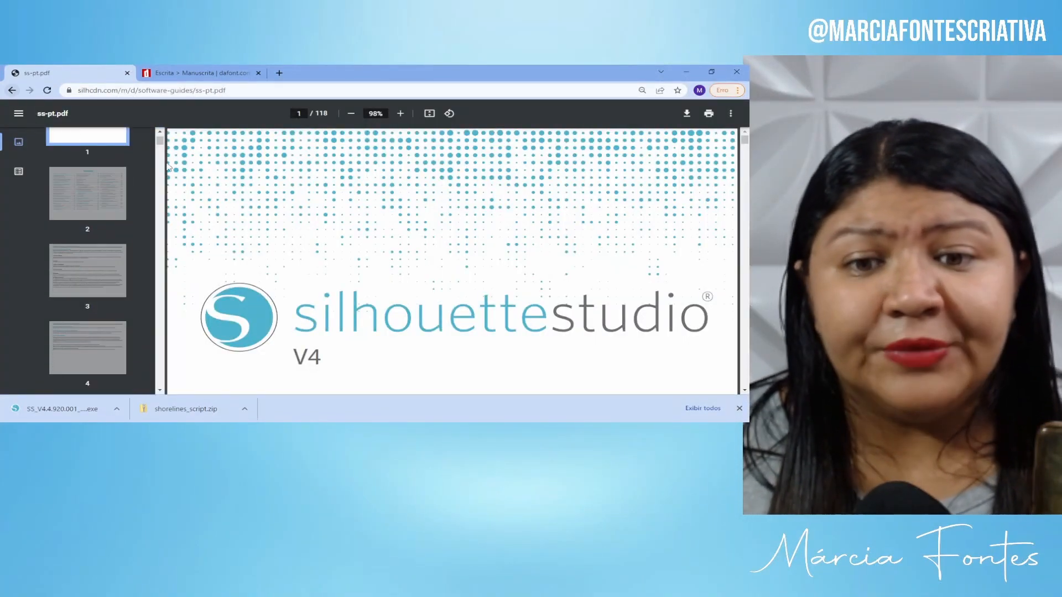
scroll(442, 281, "down", 8)
left_click(11, 90)
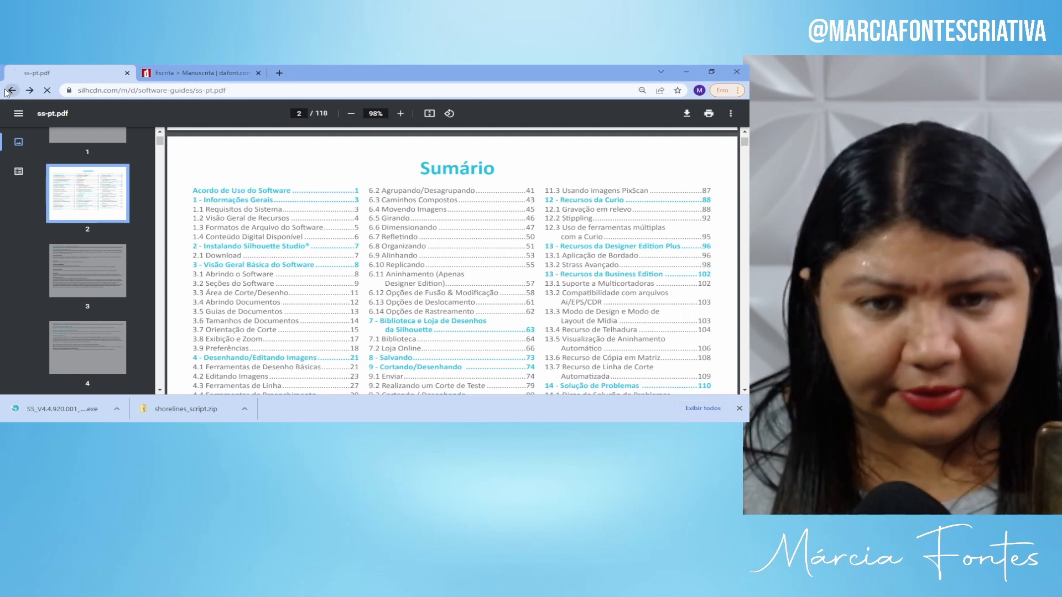
scroll(353, 288, "down", 2)
scroll(350, 286, "down", 3)
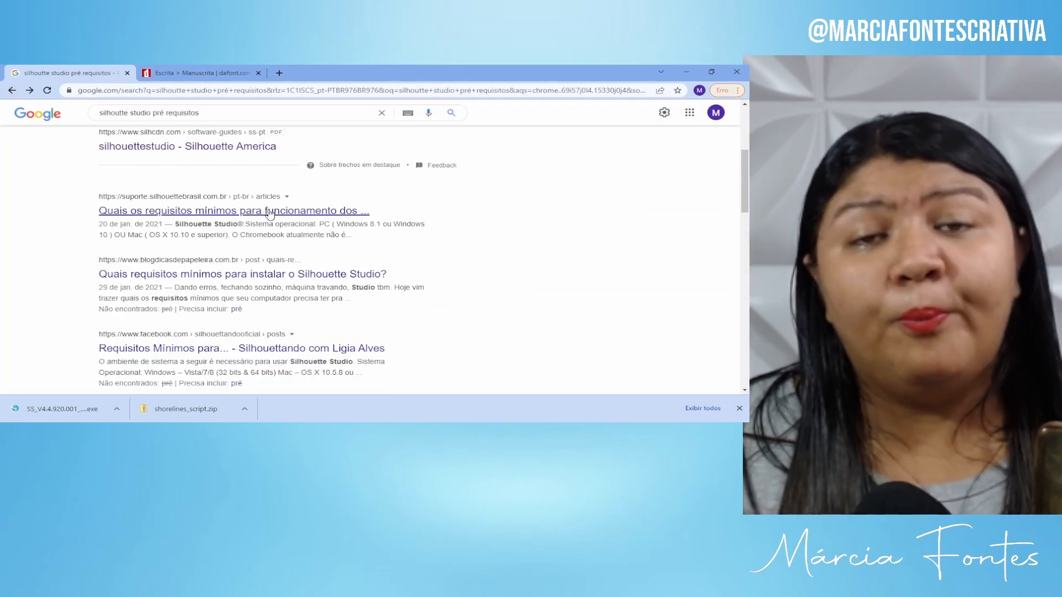
Open the 'Quais os requisitos mínimos para funcionamento dos Softwares?' article and scroll to Silhouette Studio.
left_click(268, 212)
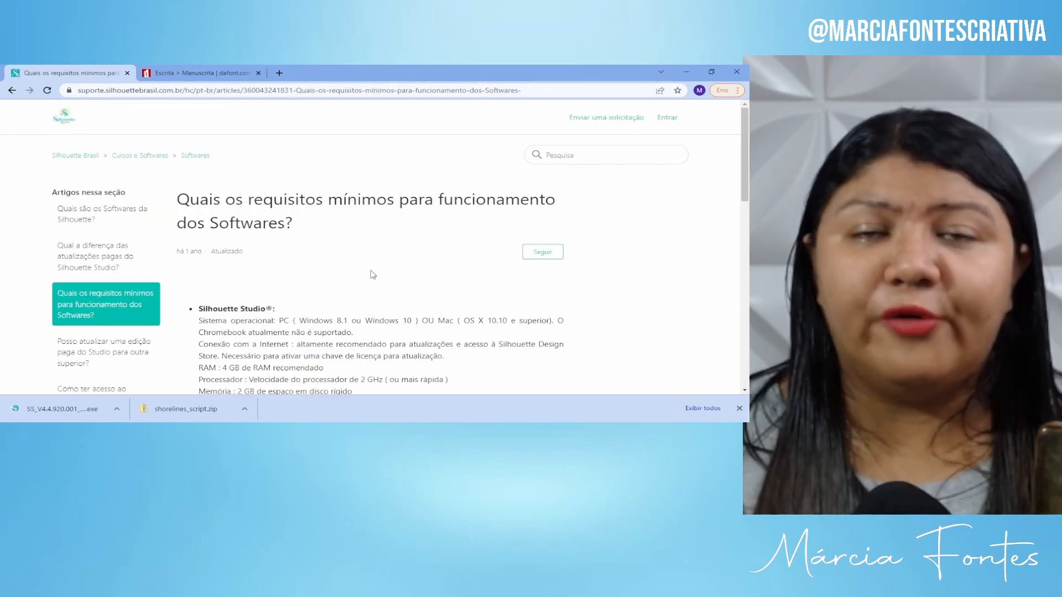
scroll(373, 274, "down", 2)
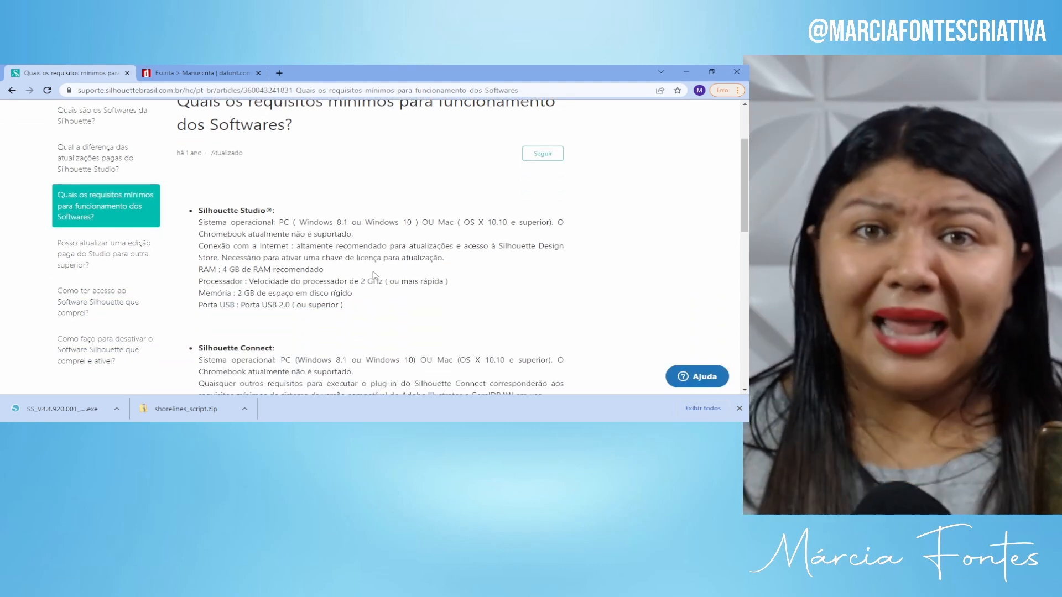
scroll(379, 268, "down", 2)
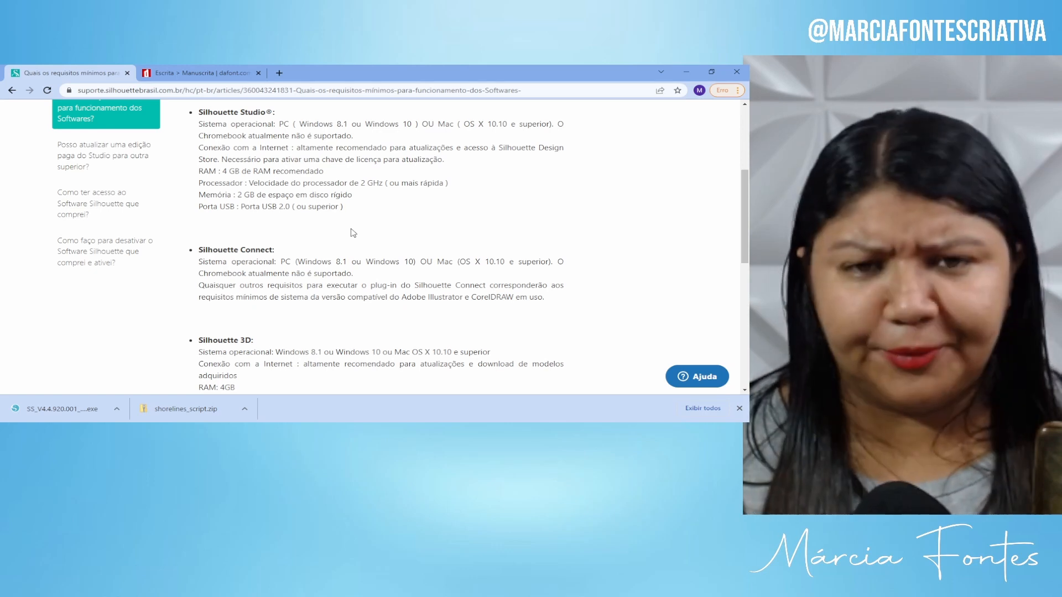
scroll(349, 232, "up", 1)
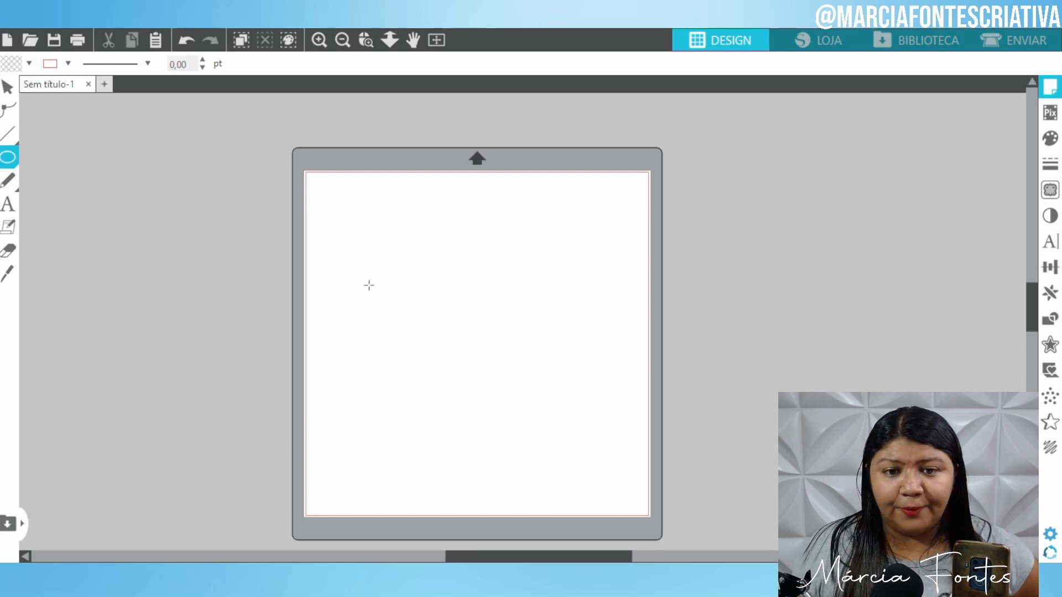
Add a two-line note '15cm de diâmetro' / '12cm de altura' and move it left of the mat.
left_click(8, 205)
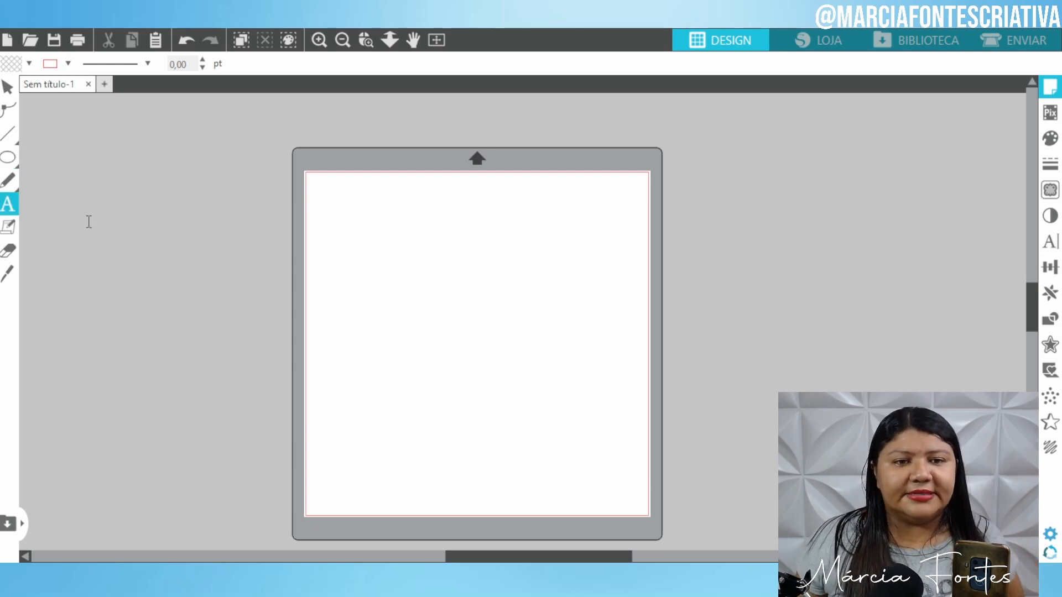
left_click(90, 221)
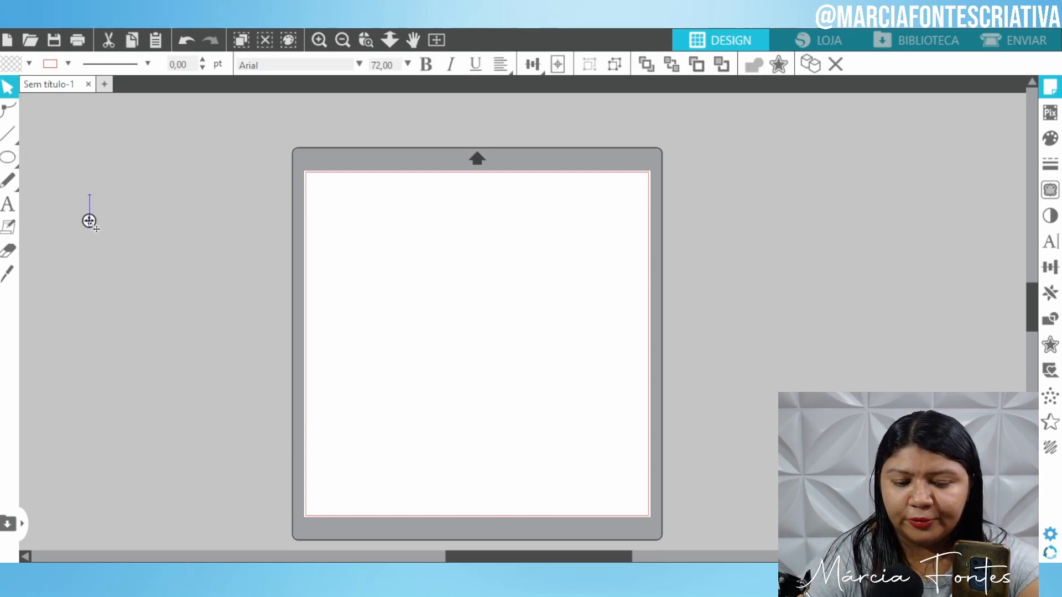
type("15cm ")
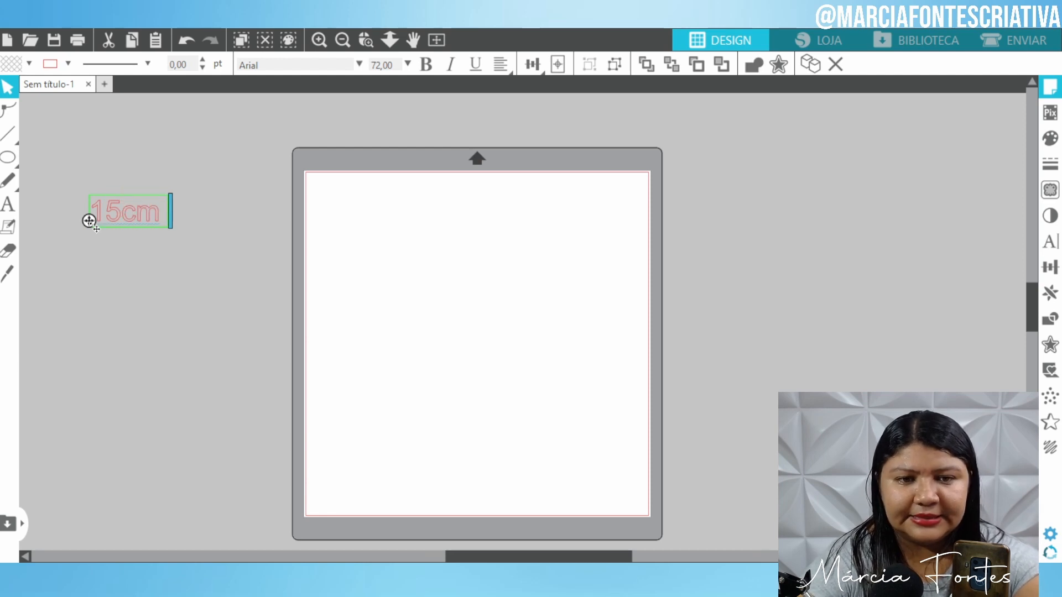
type("de diâmetro")
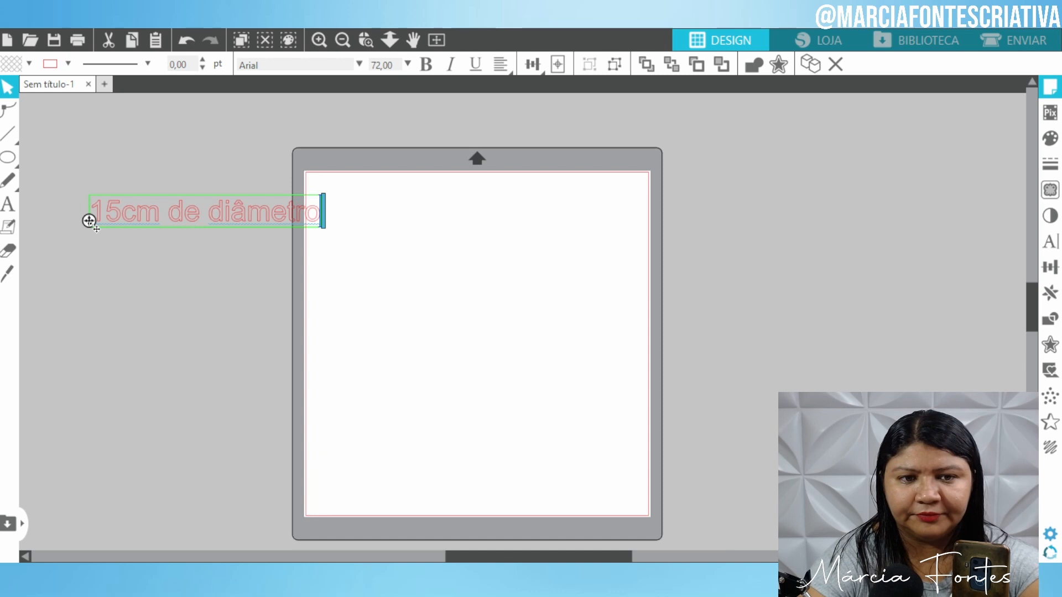
key("Return")
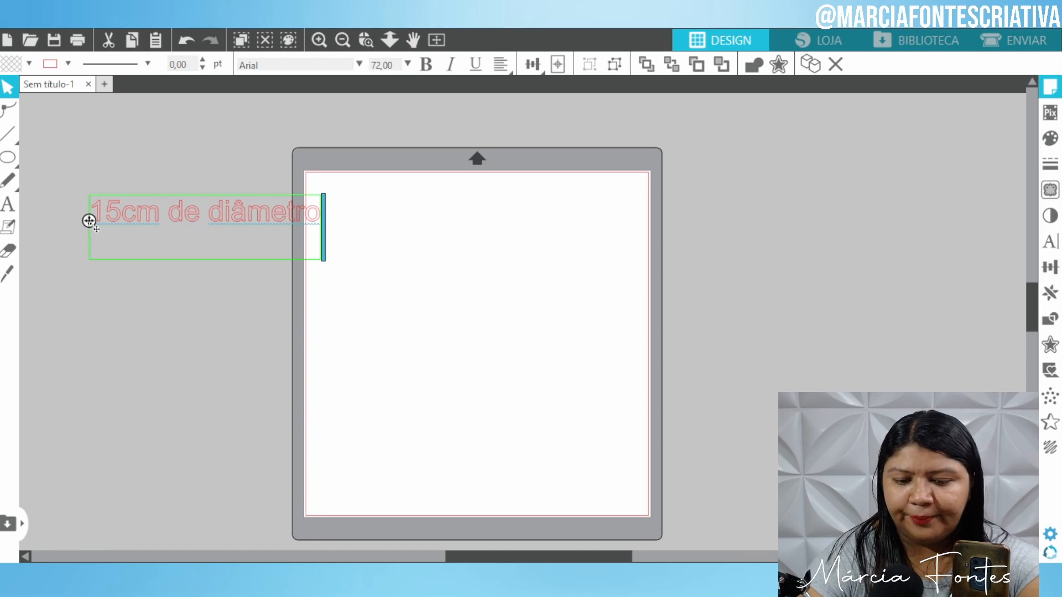
type("12cm de altura")
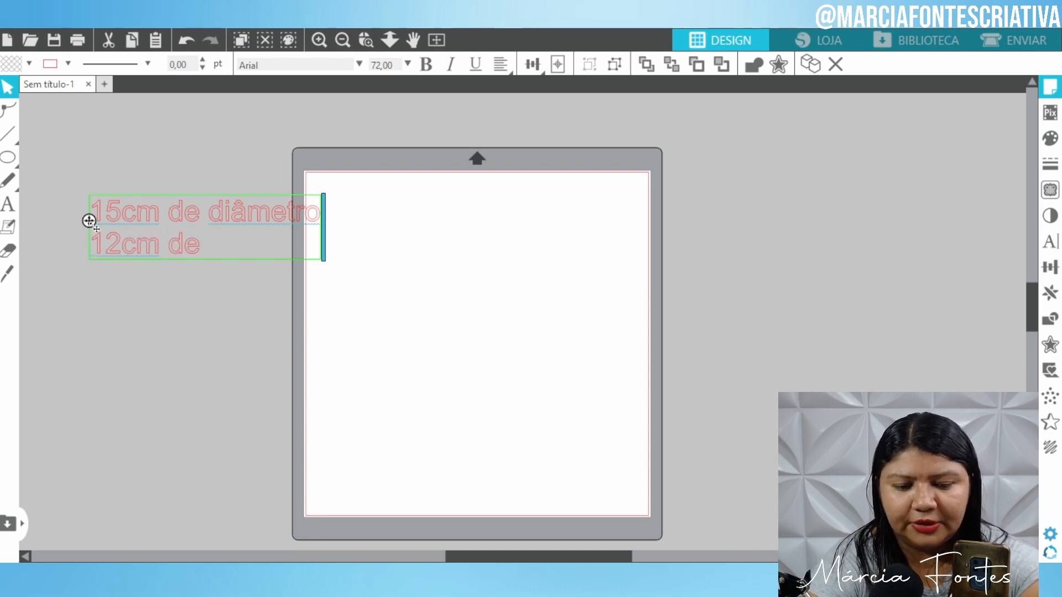
left_click(87, 154)
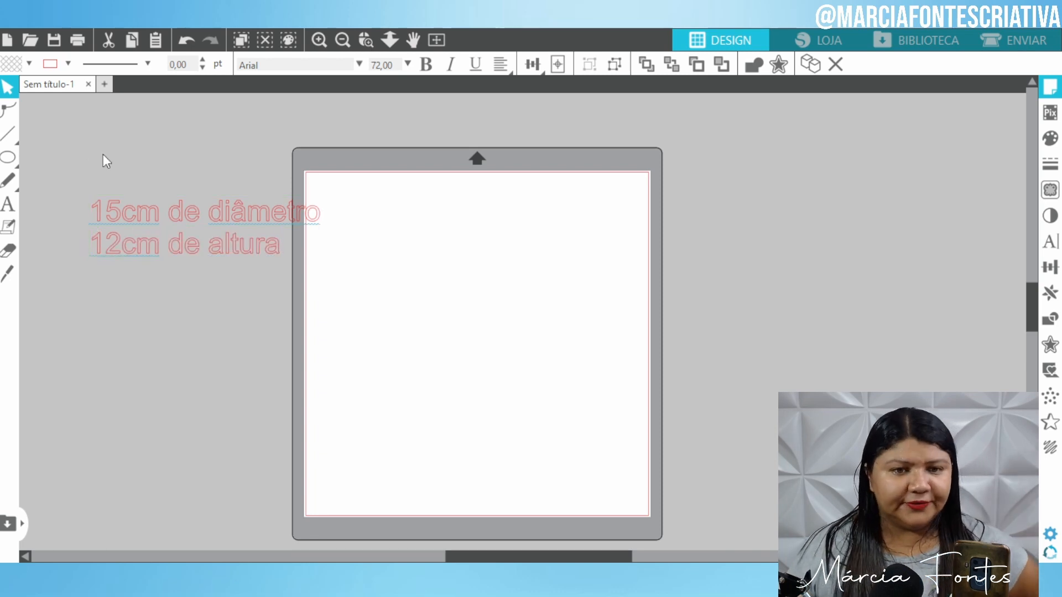
left_click_drag(142, 229, 100, 252)
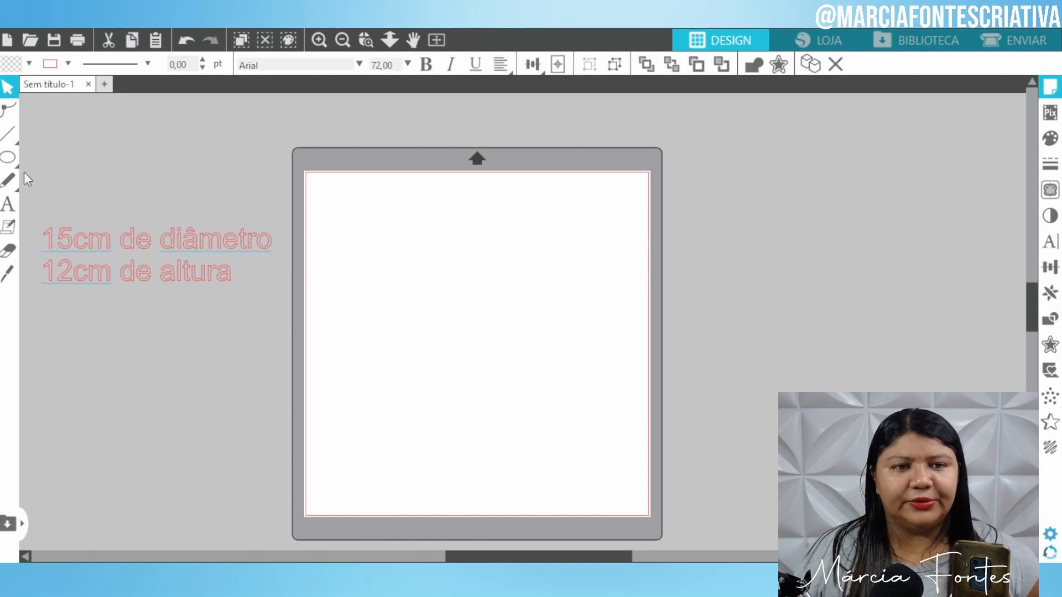
left_click(7, 158)
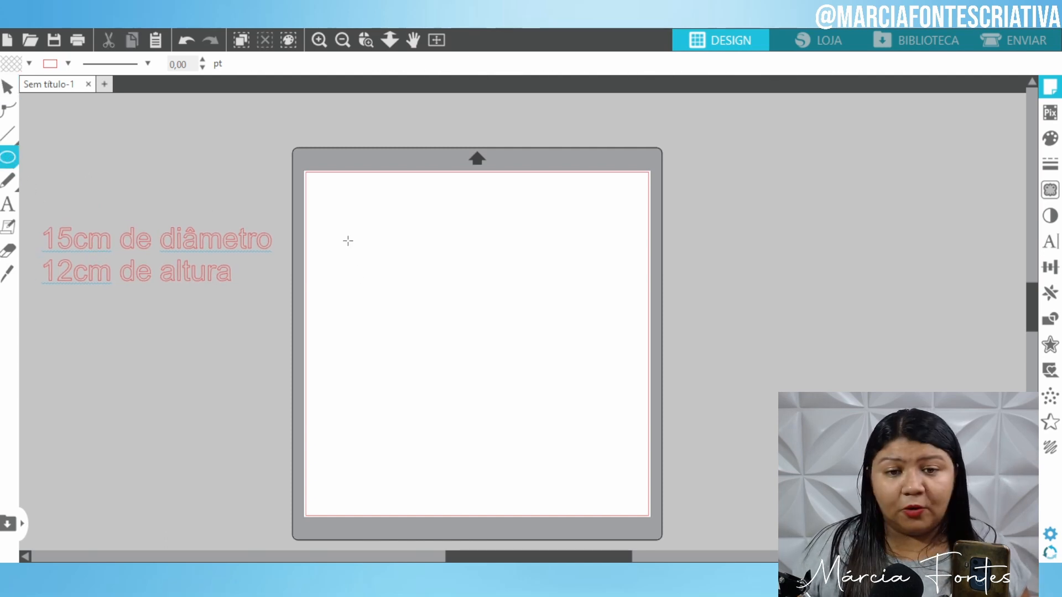
Draw a flat ellipse near the mat's top and set its width to 15 cm, about 1.99 cm tall.
mouse_move(348, 241)
left_mouse_down()
mouse_move(533, 267)
mouse_move(518, 265)
left_mouse_up()
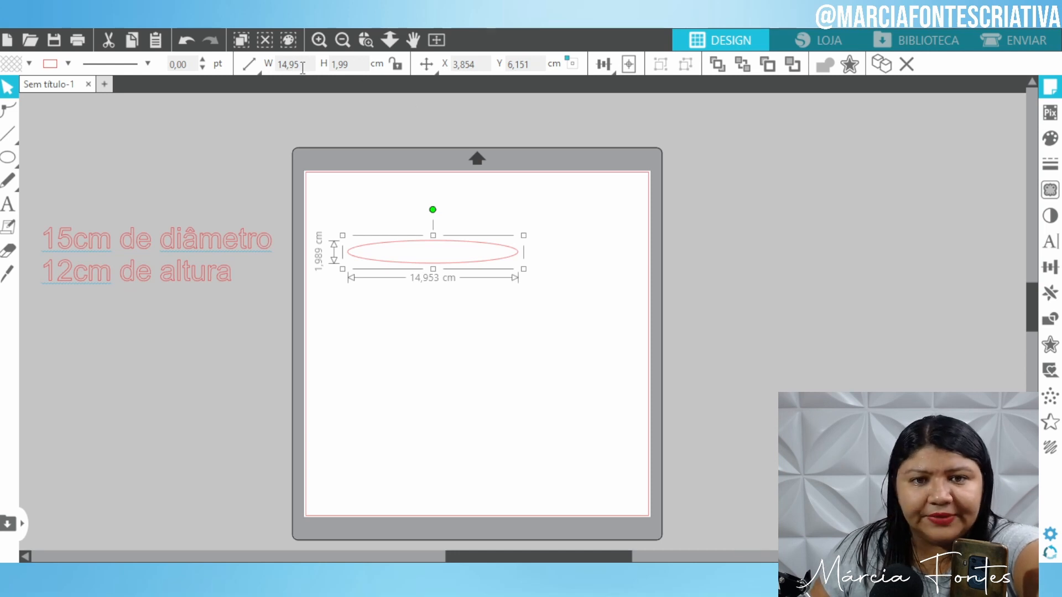
left_click(279, 64)
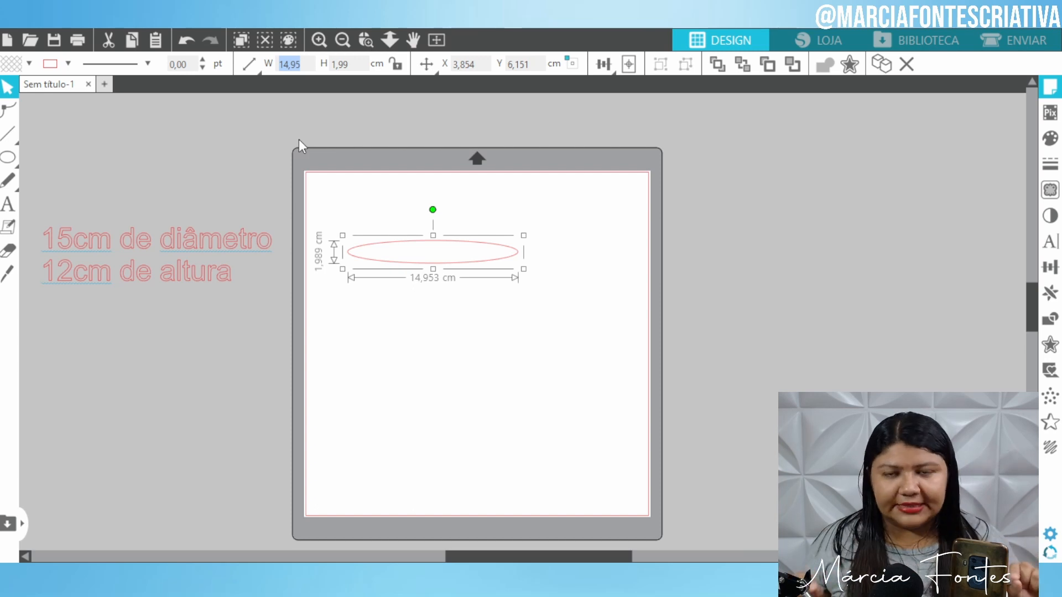
type("51")
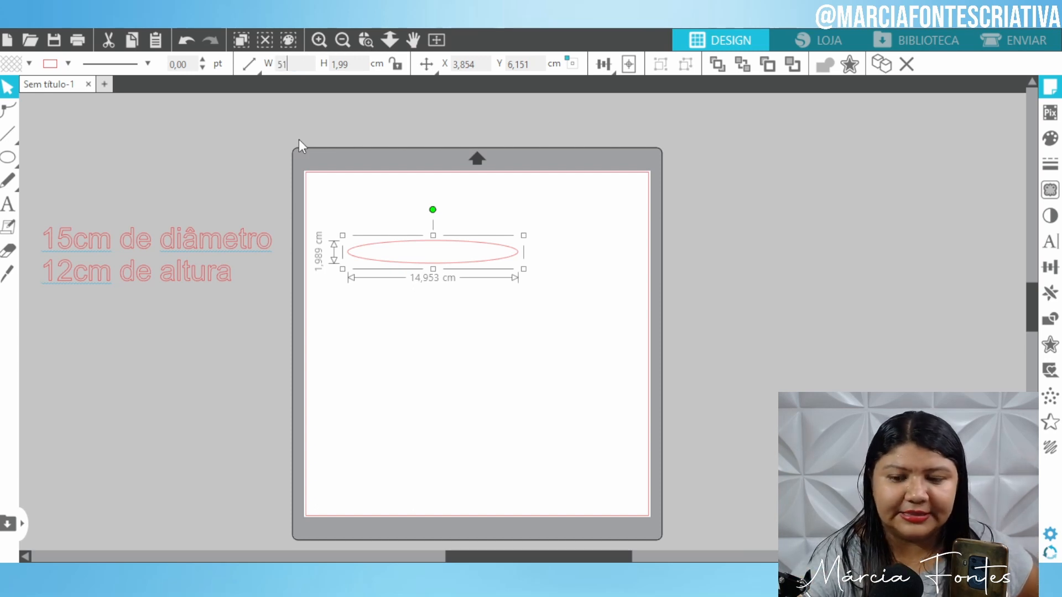
key("BackSpace")
key("BackSpace")
type("15")
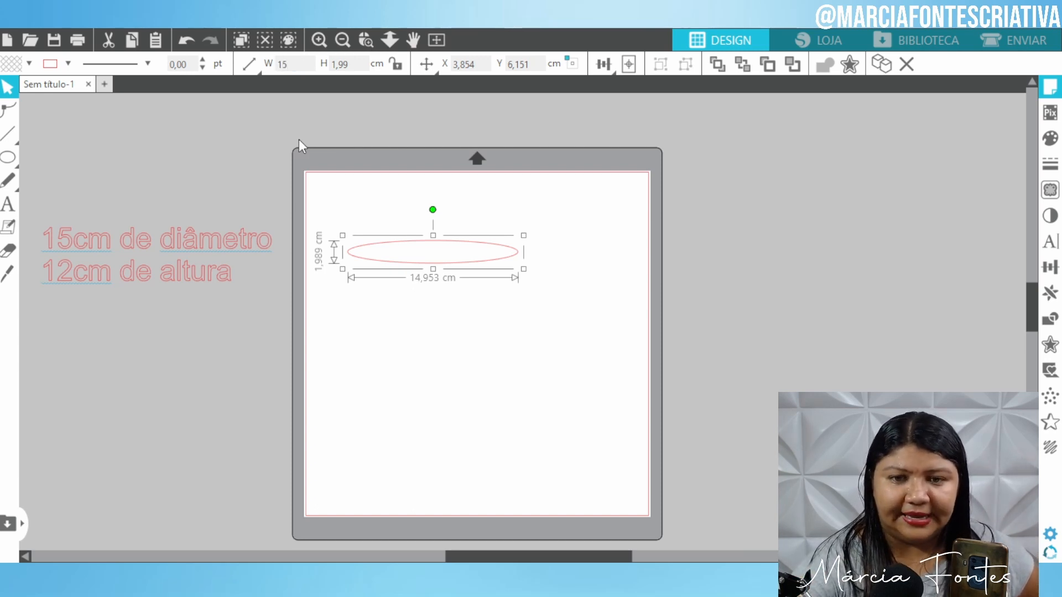
key("Return")
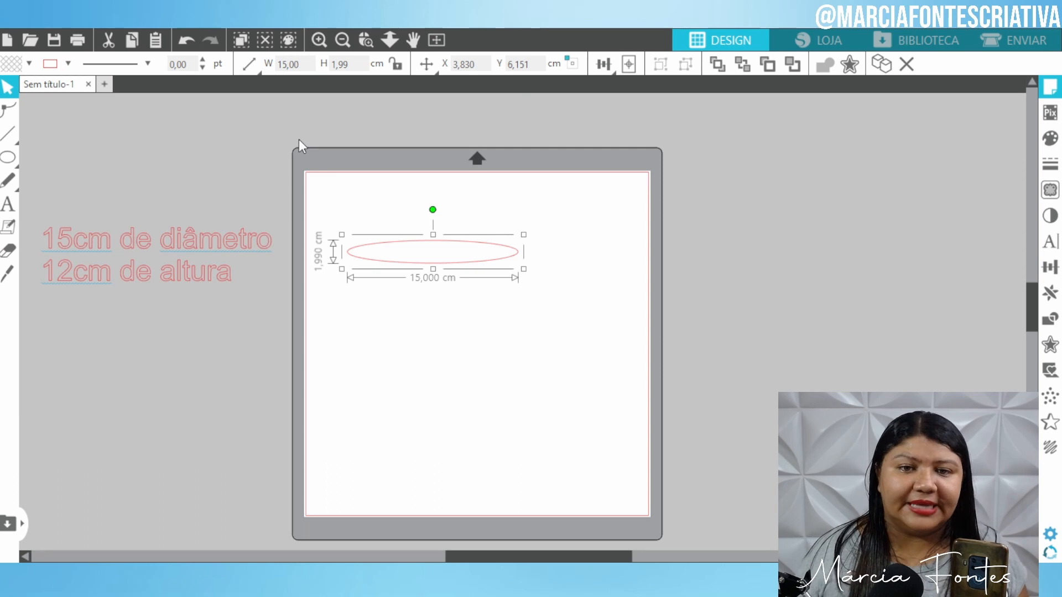
left_click(434, 243)
left_click(426, 266)
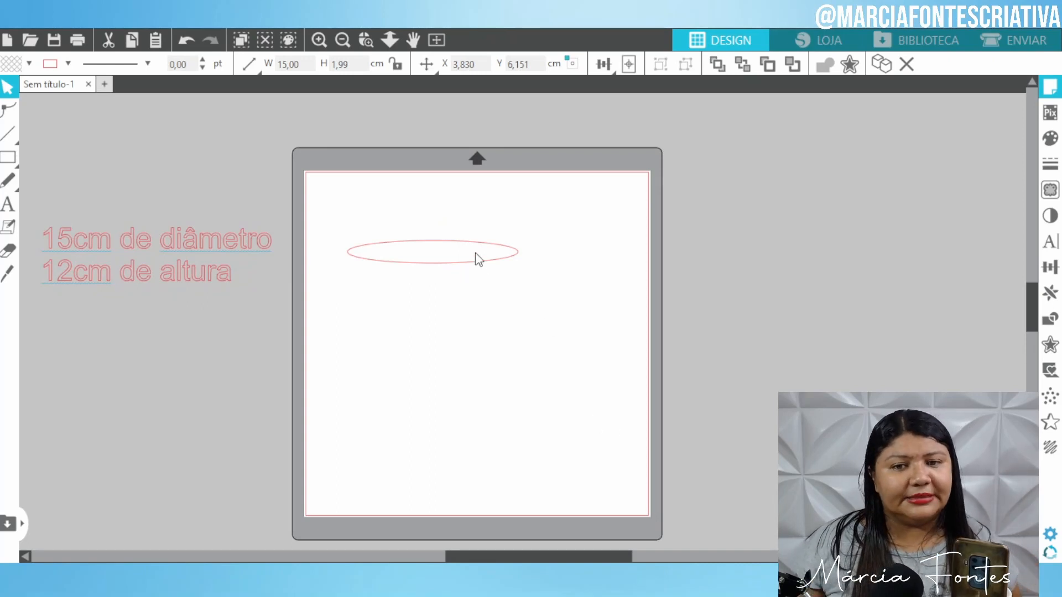
Shift the ellipse slightly right and Alt-drag an identical copy down to the lower mat.
left_click_drag(479, 266, 519, 272)
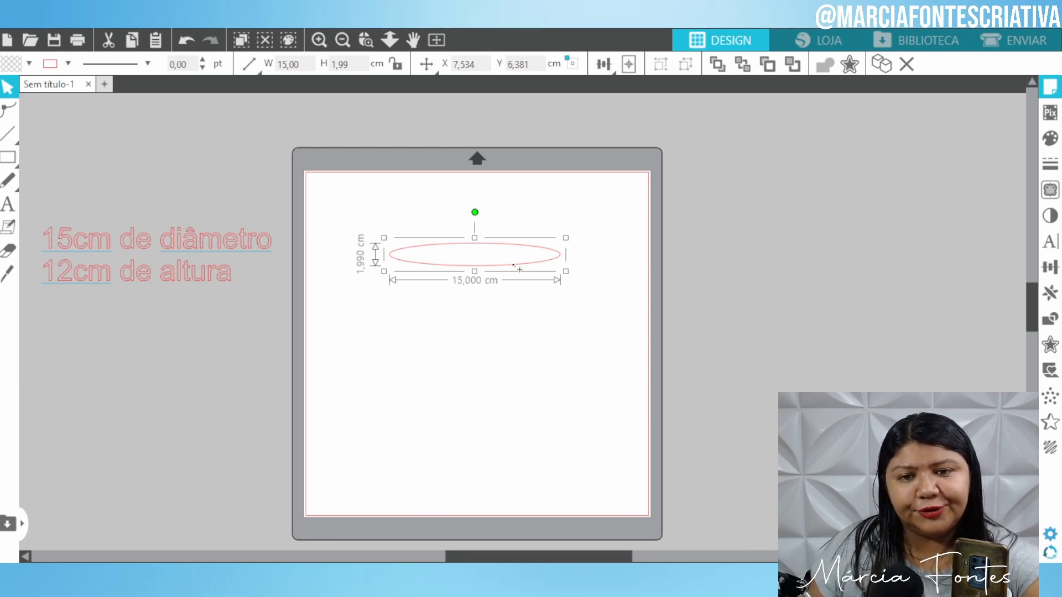
left_click_drag(515, 267, 510, 387)
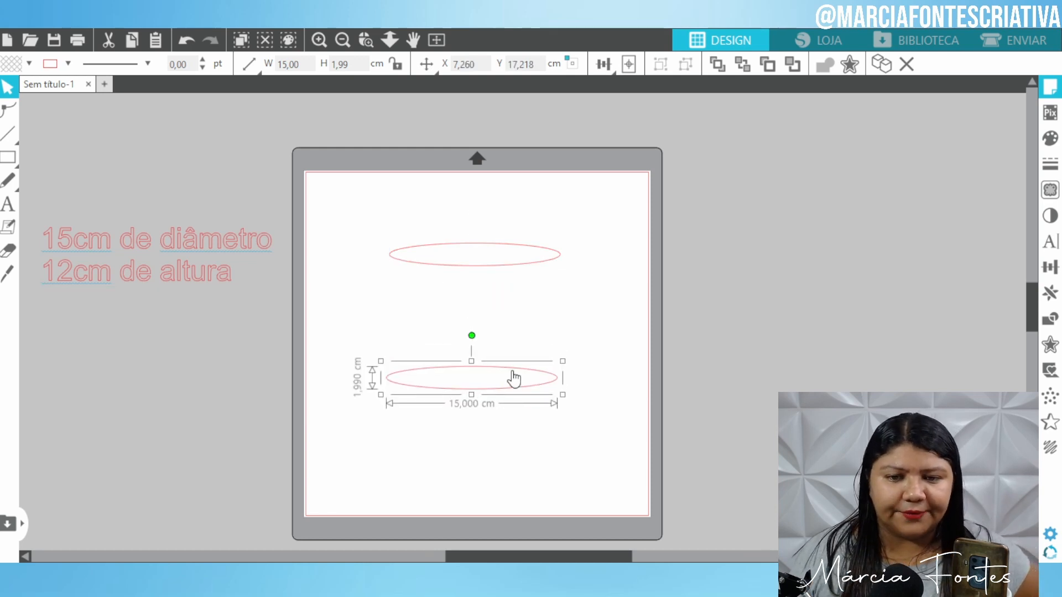
left_click_drag(514, 378, 517, 376)
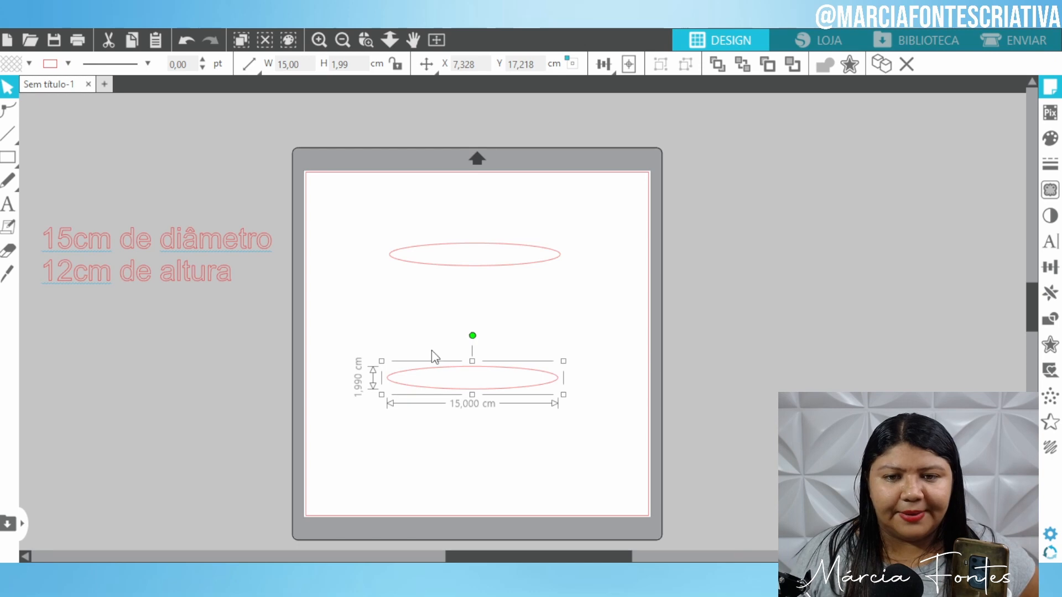
left_click(626, 258)
left_click(4, 158)
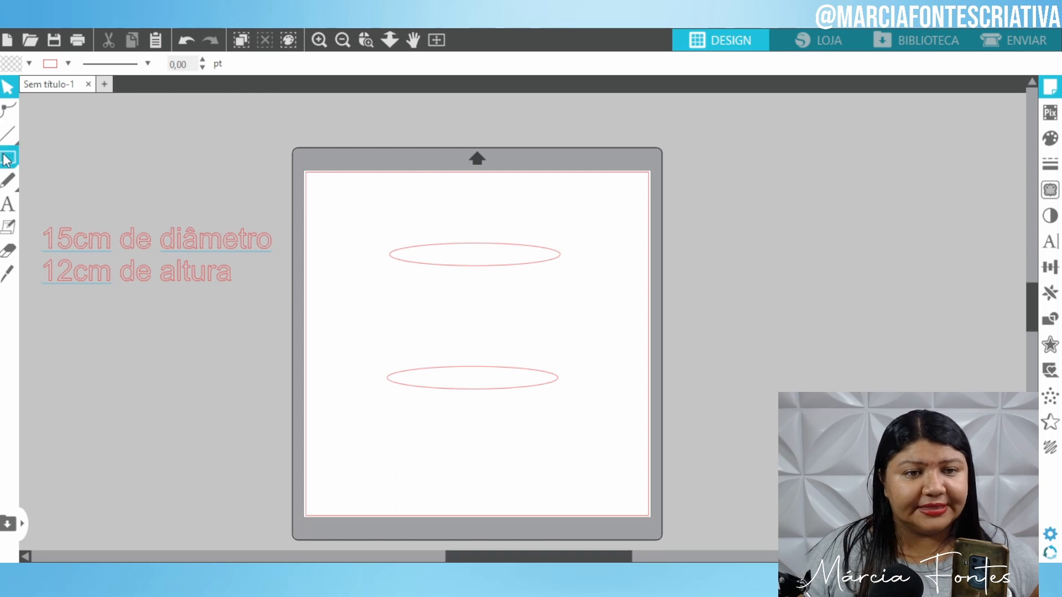
Drag a rectangle about 15.30 × 12.07 cm from the top ellipse's left end to the bottom ellipse.
left_click(9, 157)
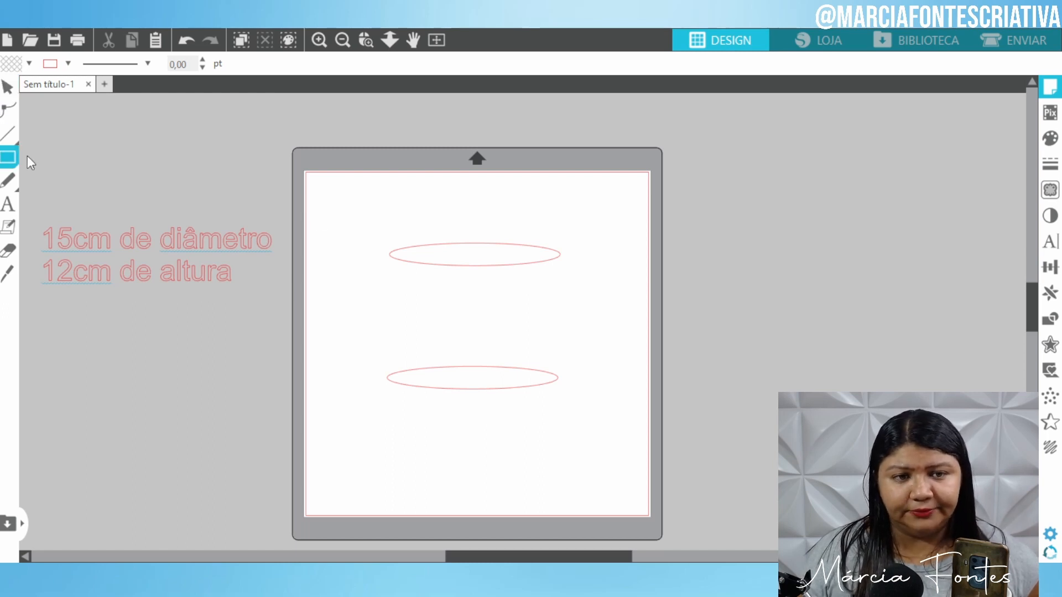
left_click_drag(390, 255, 567, 378)
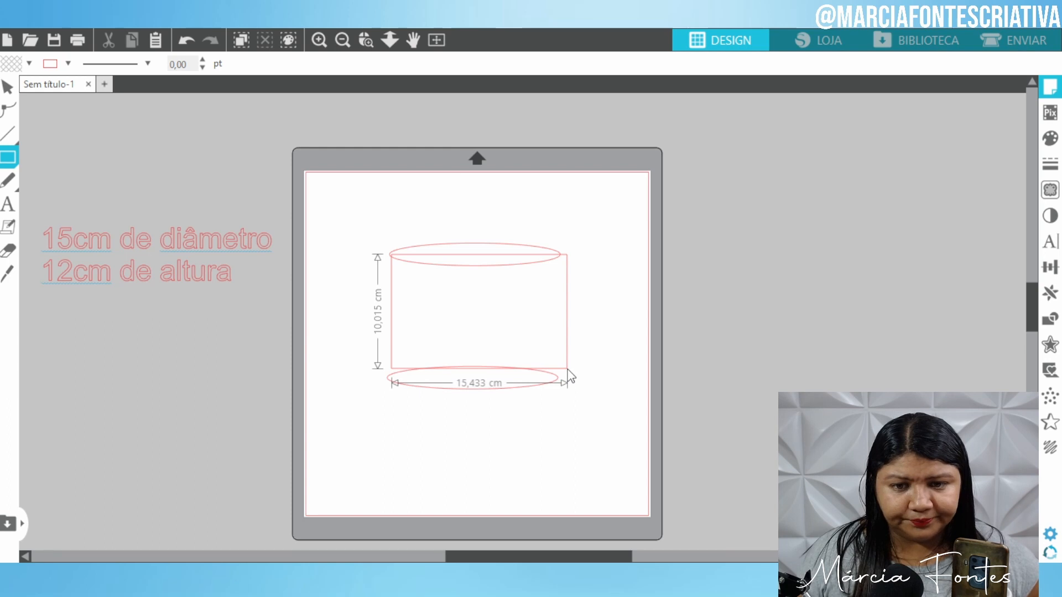
left_click_drag(570, 376, 567, 399)
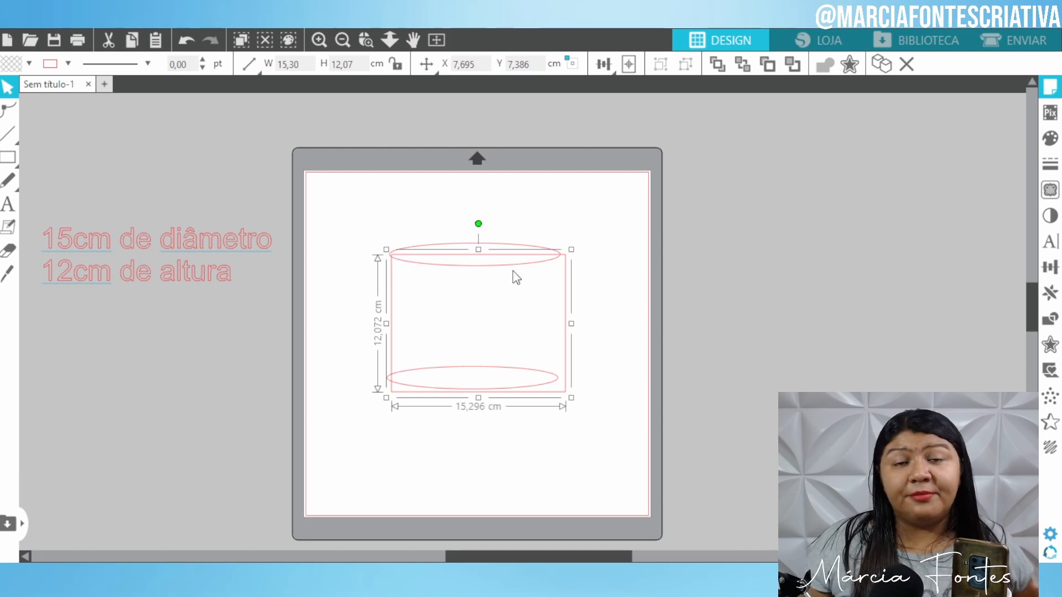
Resize the rectangle to width 15 and height 12,00 cm using the toolbar fields.
double_click(287, 71)
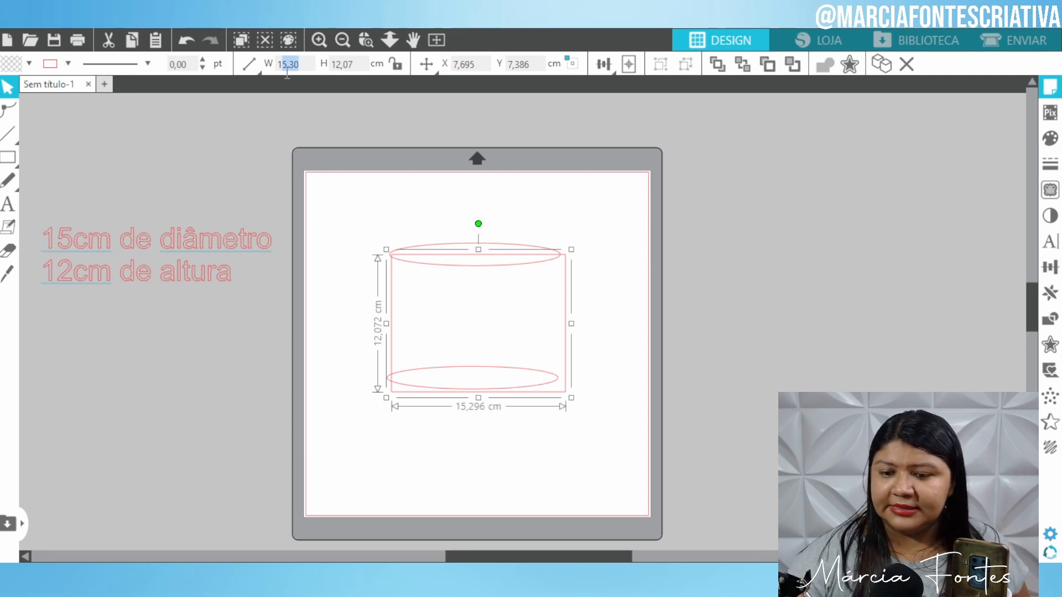
key("BackSpace")
type("15")
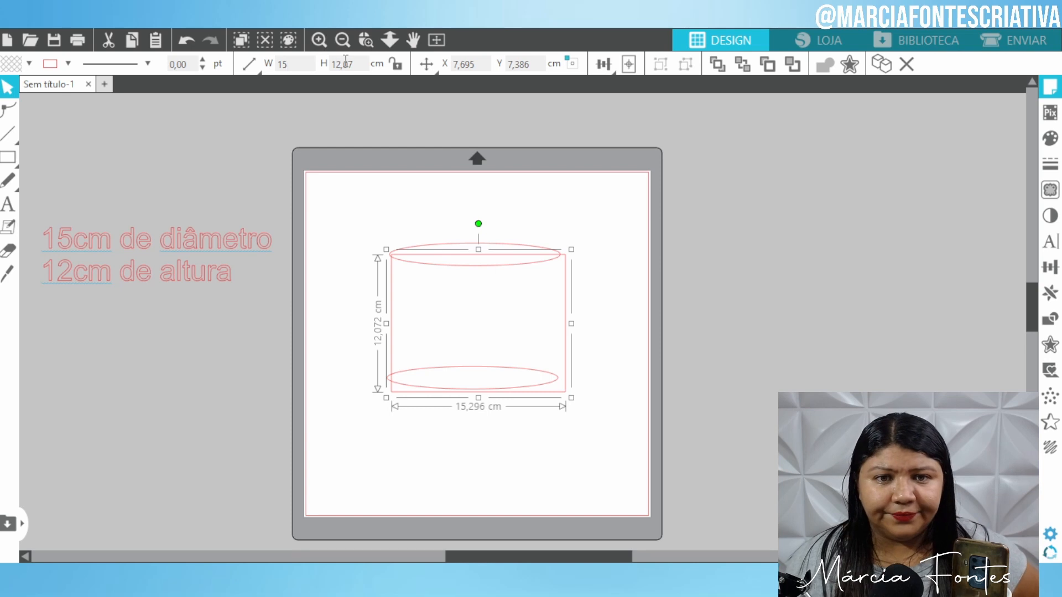
key("Return")
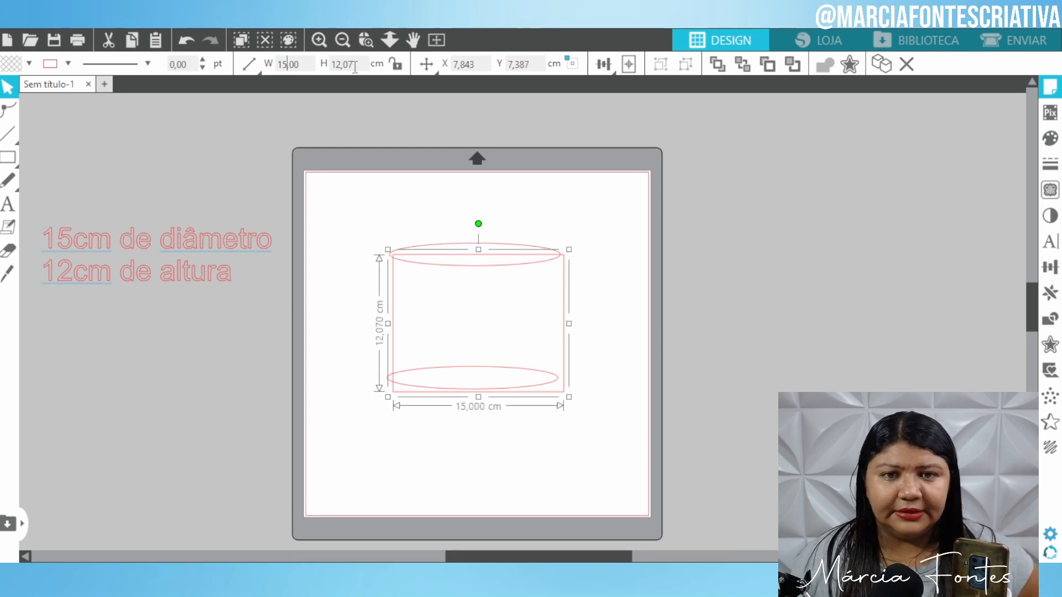
double_click(354, 59)
type("12,00")
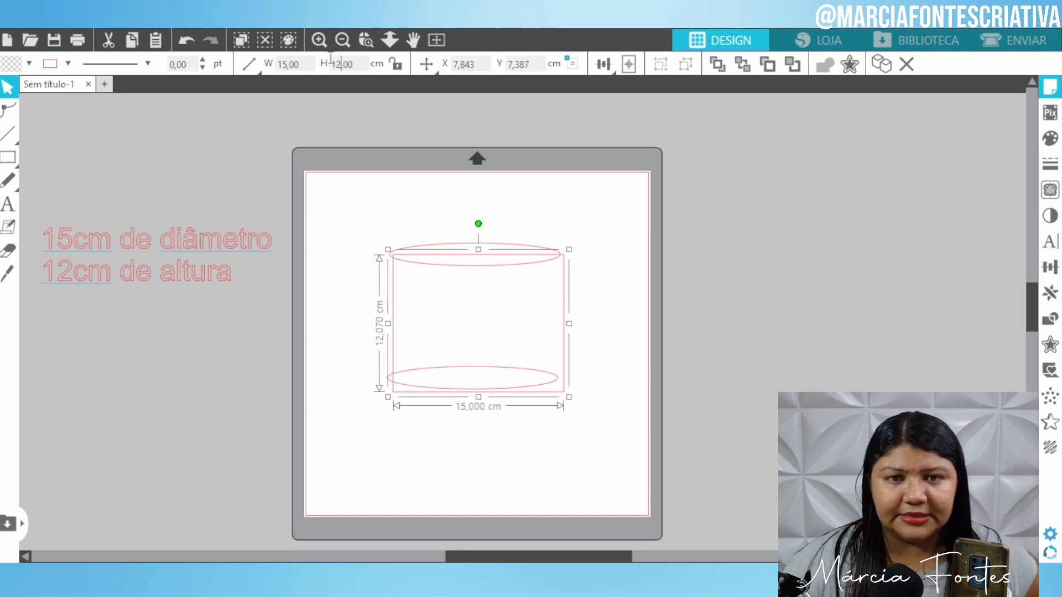
key("Return")
left_click(320, 42)
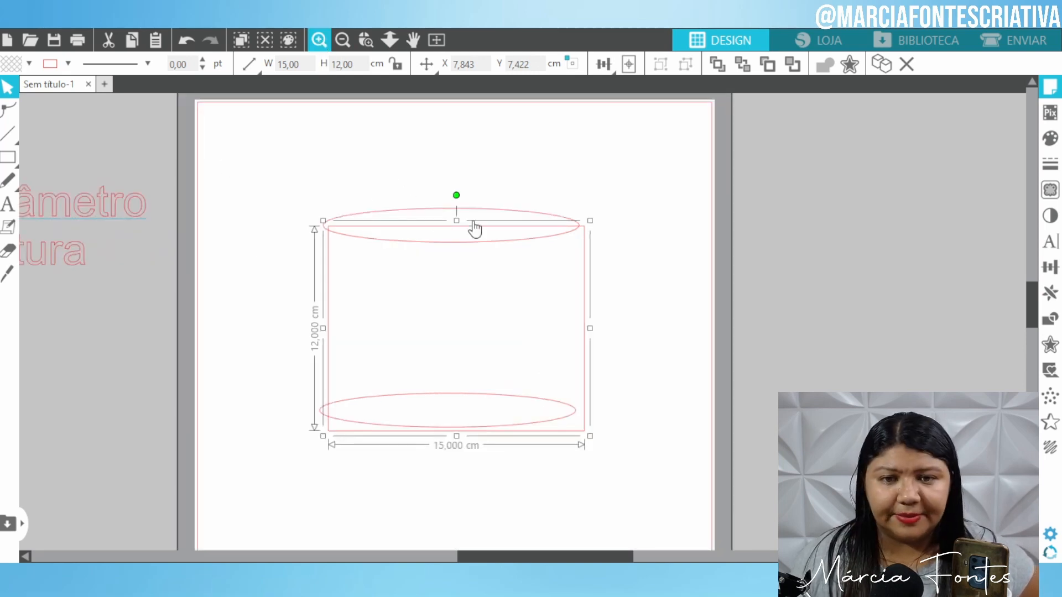
Nudge the top and bottom ellipses so they sit on the rectangle's top and bottom edges.
left_click(568, 159)
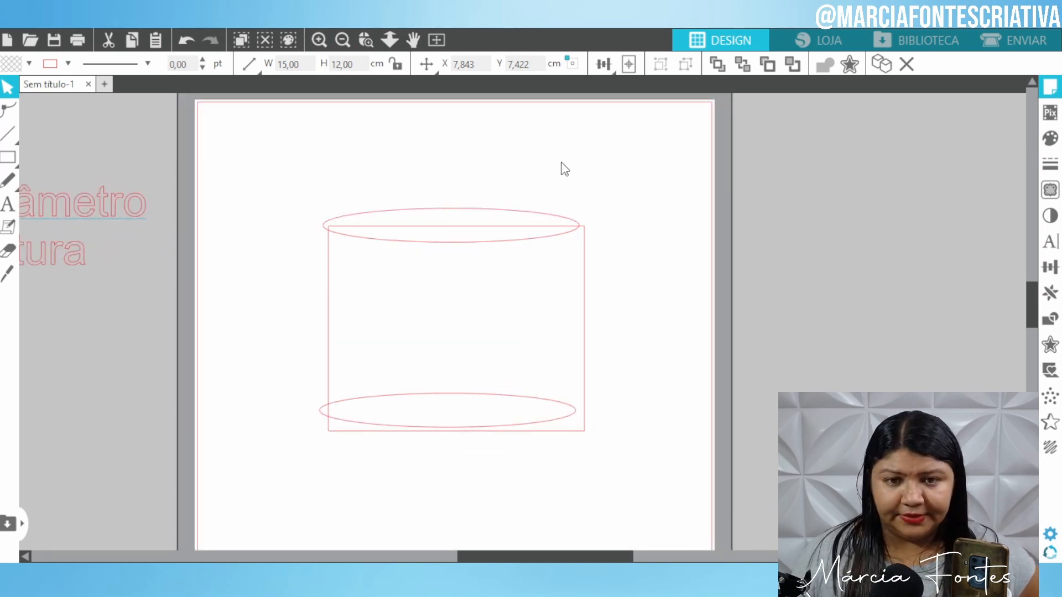
left_click_drag(536, 211, 556, 225)
left_click(581, 150)
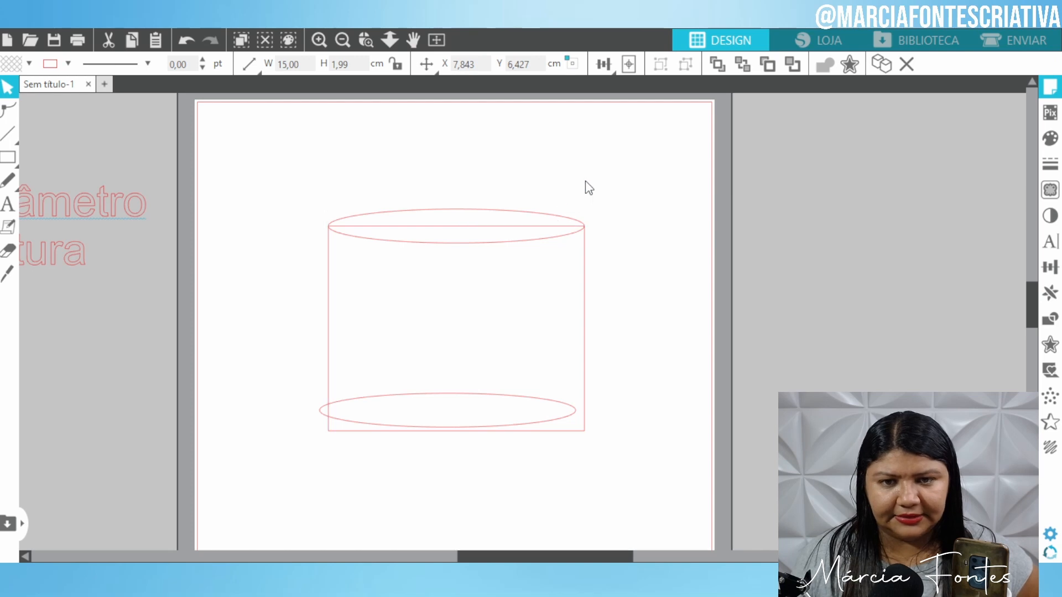
left_click(585, 184)
mouse_move(475, 404)
left_mouse_down()
mouse_move(486, 427)
mouse_move(484, 415)
left_mouse_up()
key("Escape")
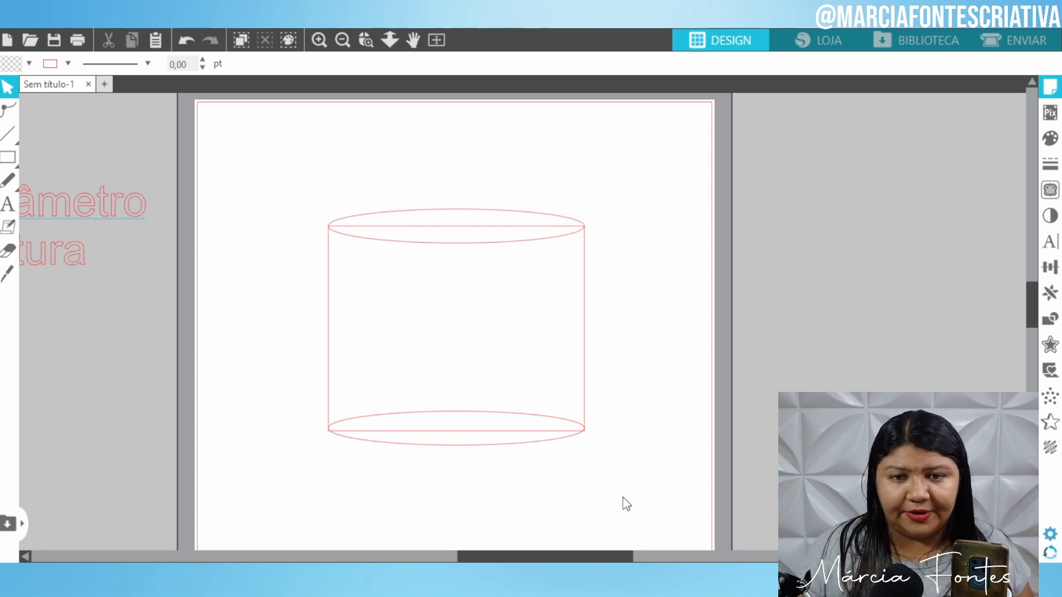
Weld the rectangle and both ellipses into a single 15 × 13.83 cm cylinder outline.
left_click_drag(622, 496, 320, 173)
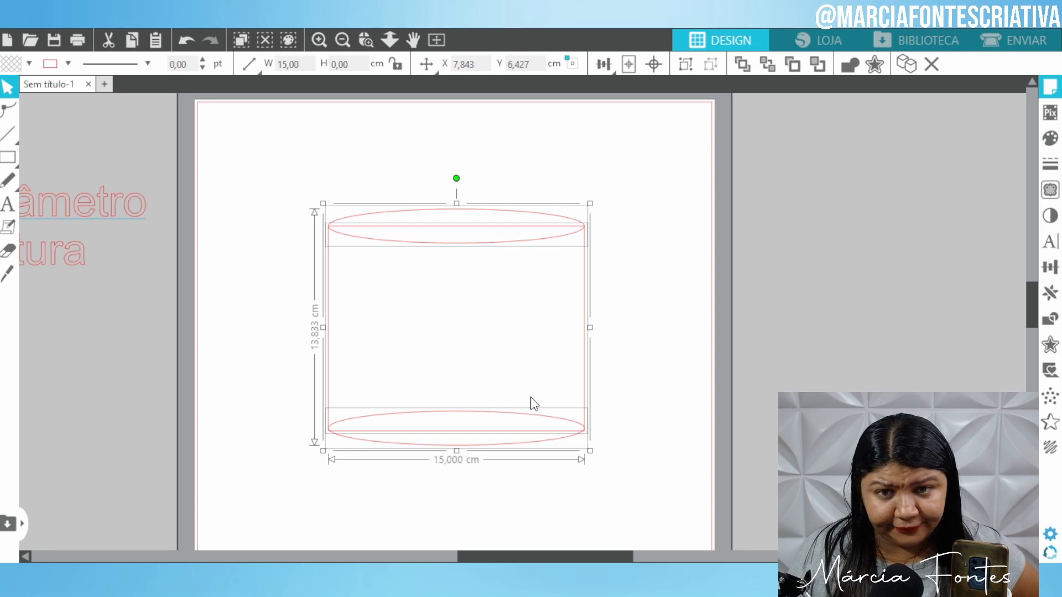
key("ctrl+shift+w")
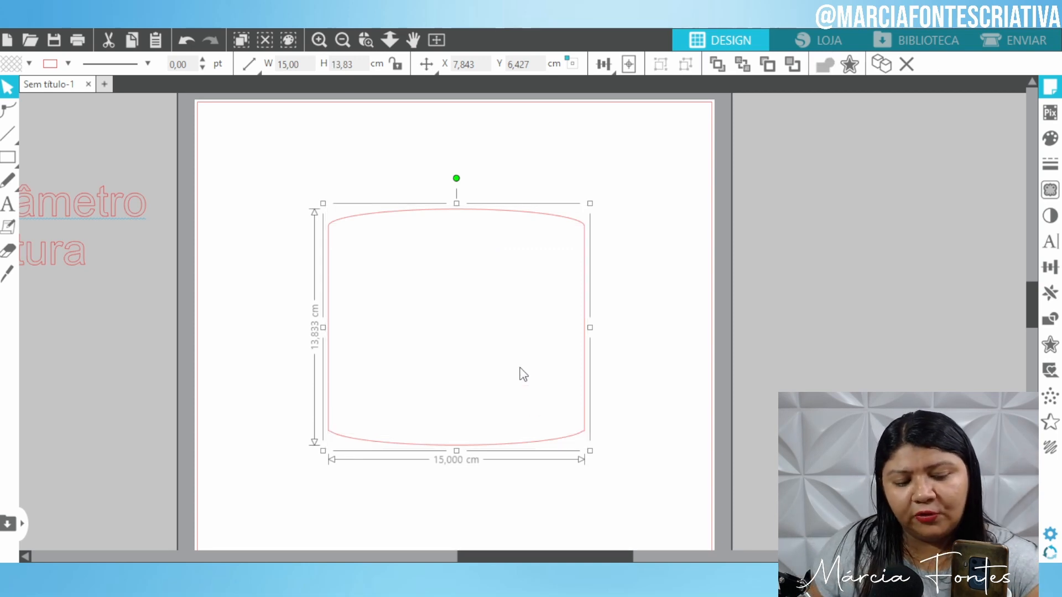
key("i")
key("ctrl+z")
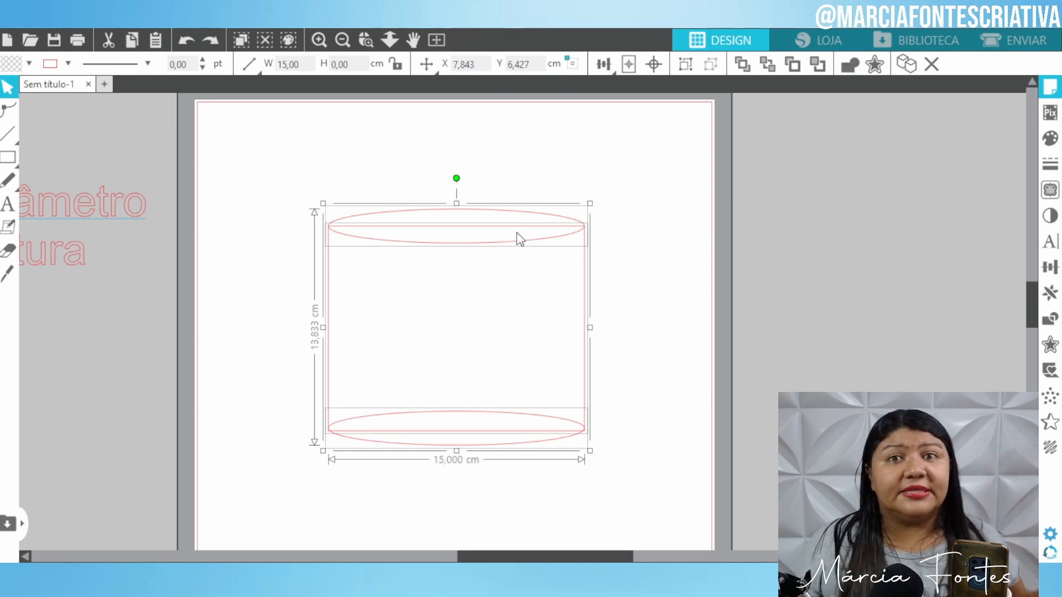
left_click(849, 65)
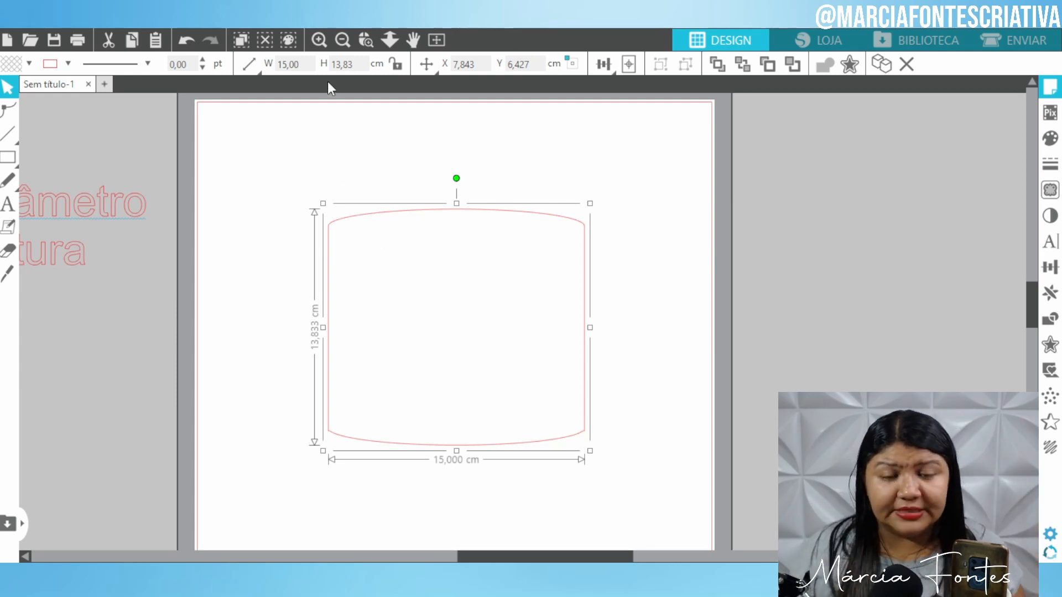
Try a 12 cm height on the cylinder, then undo back to 13.83 cm.
left_click(331, 63)
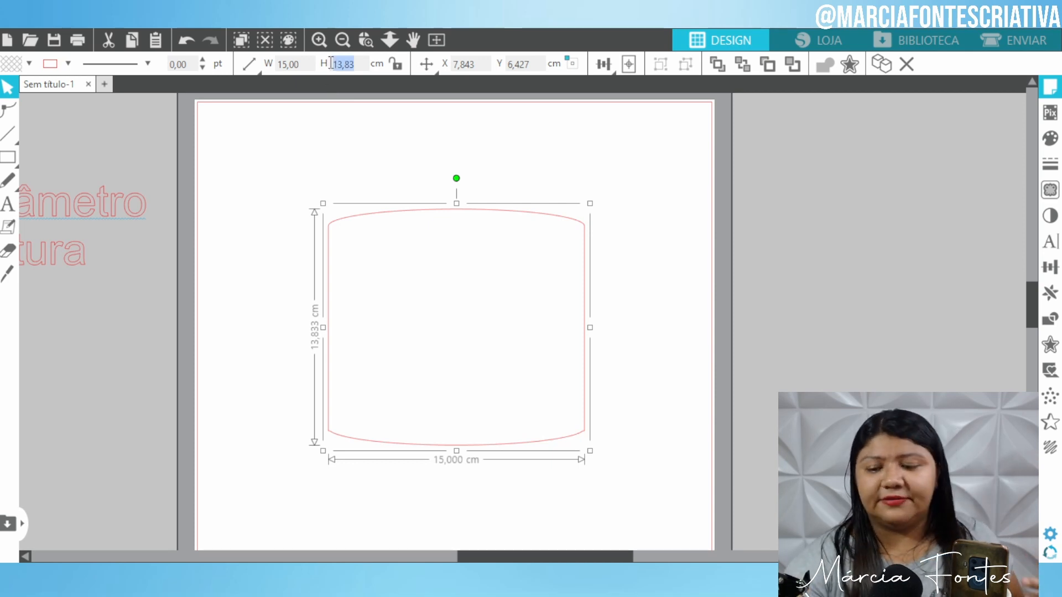
type("12")
key("Return")
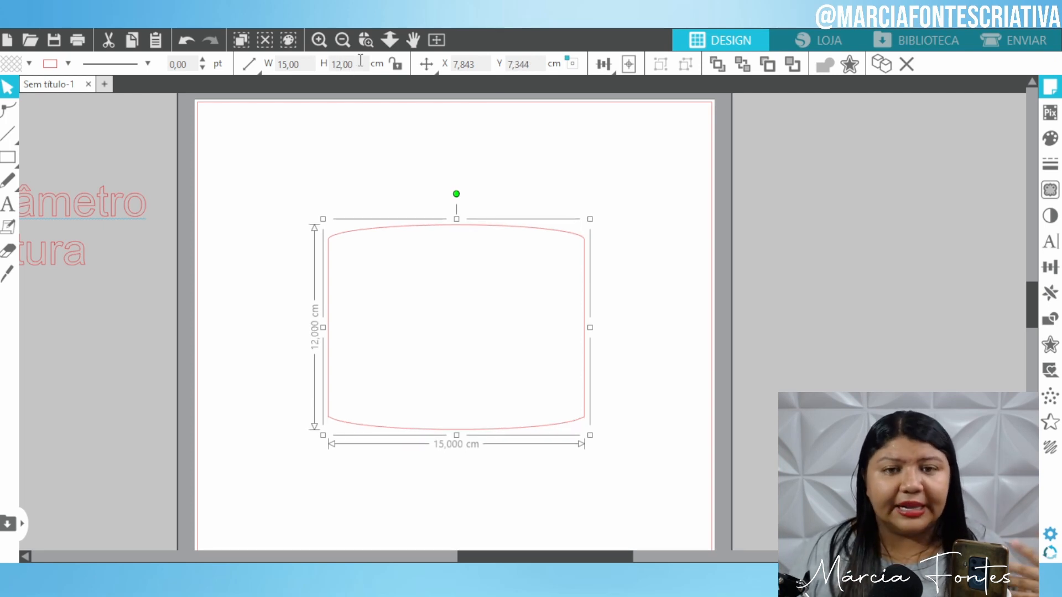
left_click_drag(360, 61, 330, 67)
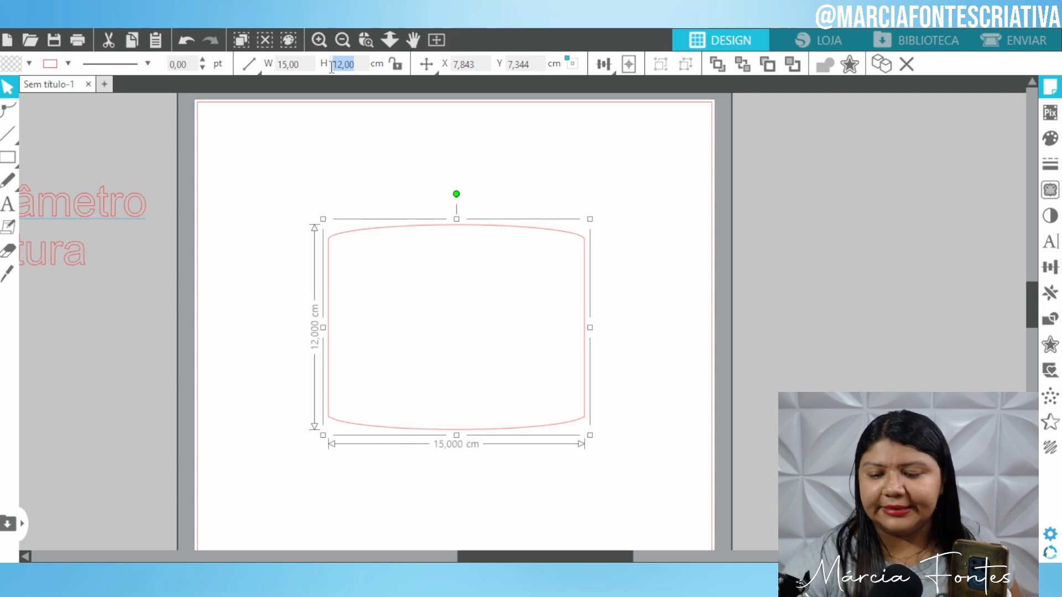
left_click(247, 160)
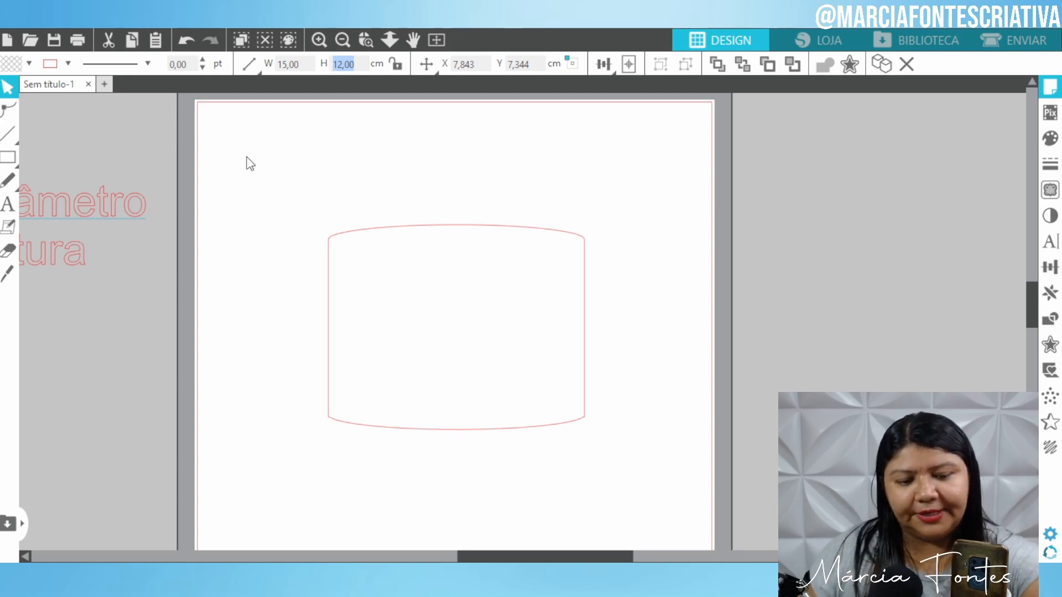
key("ctrl+z")
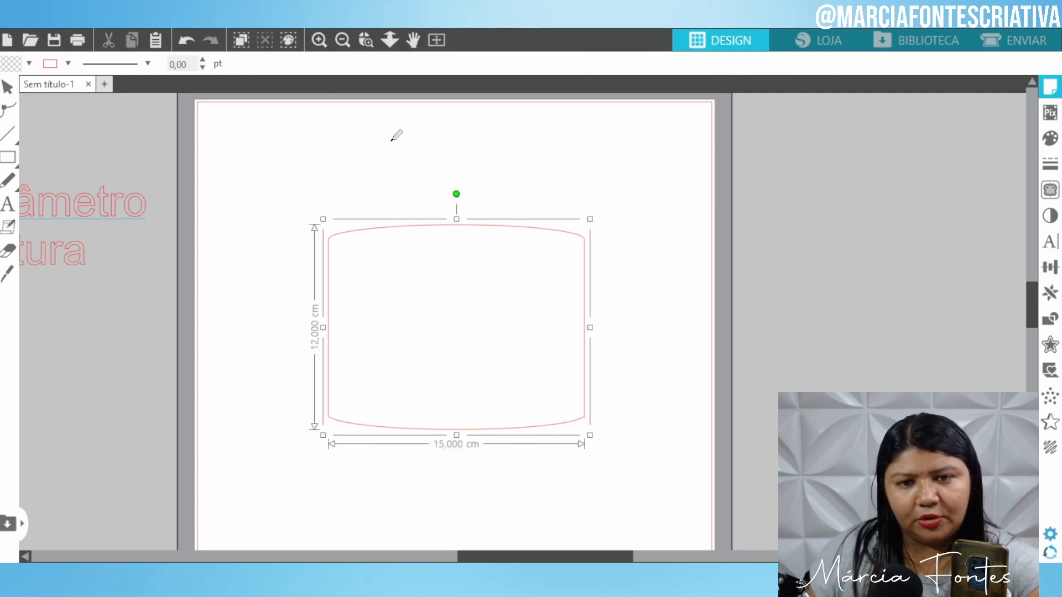
Nudge the cylinder slightly down the page, then undo the move.
left_click(407, 183)
left_click(422, 230)
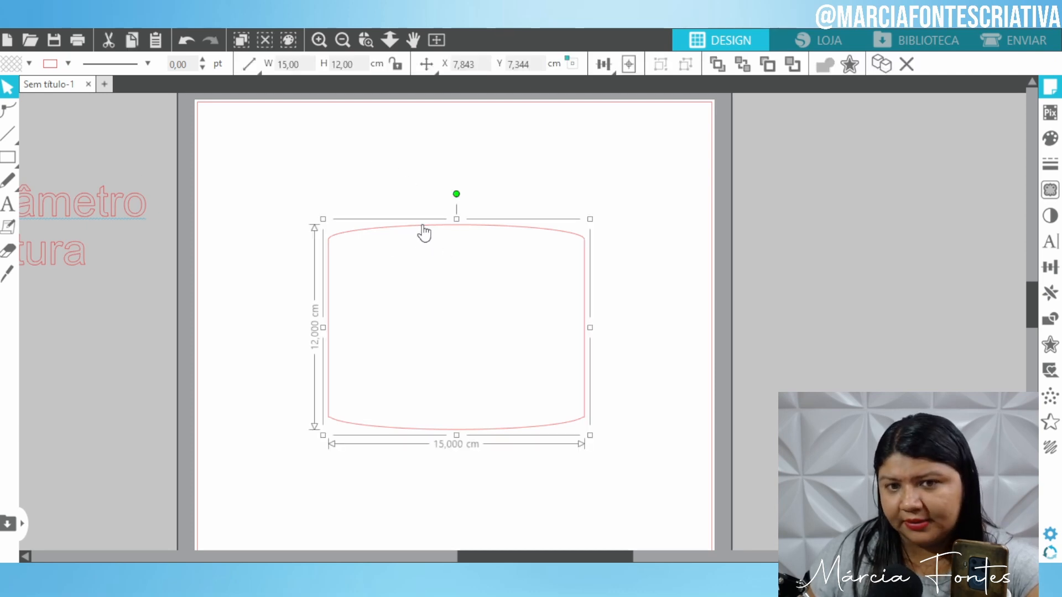
left_click_drag(421, 230, 417, 243)
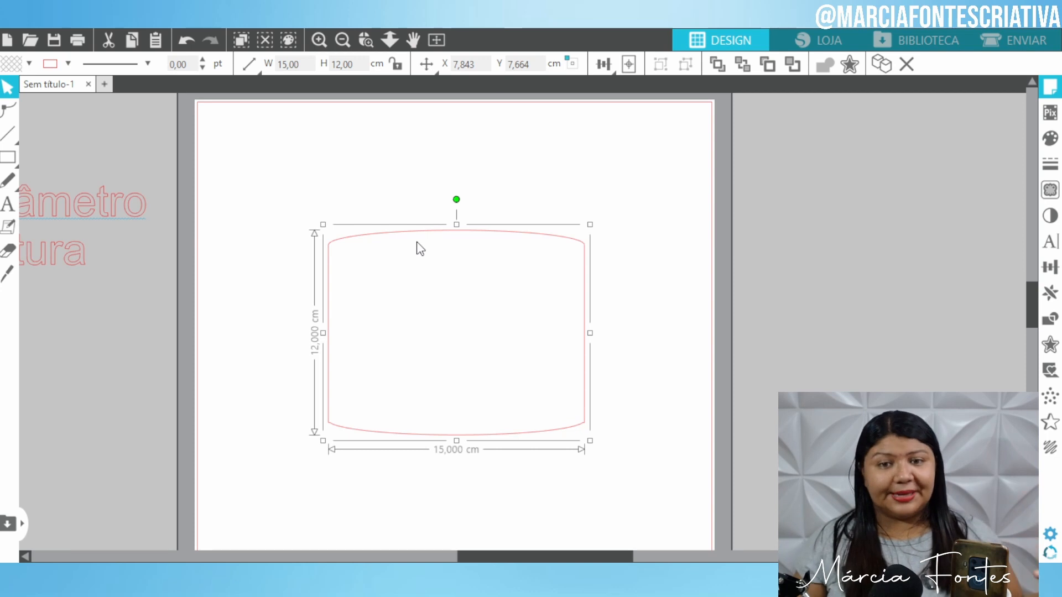
left_click(417, 177)
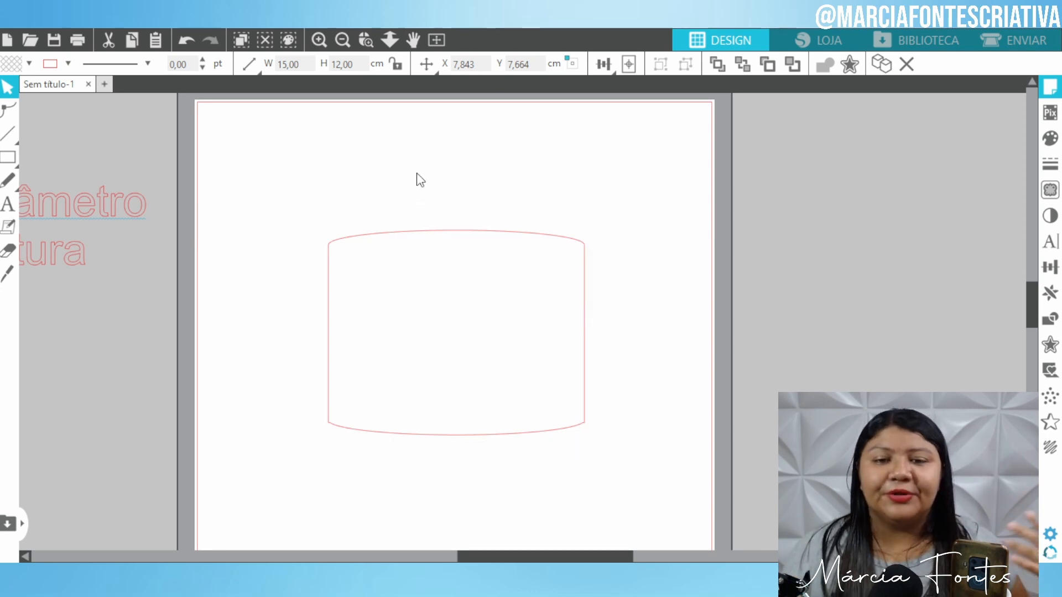
left_click(432, 237)
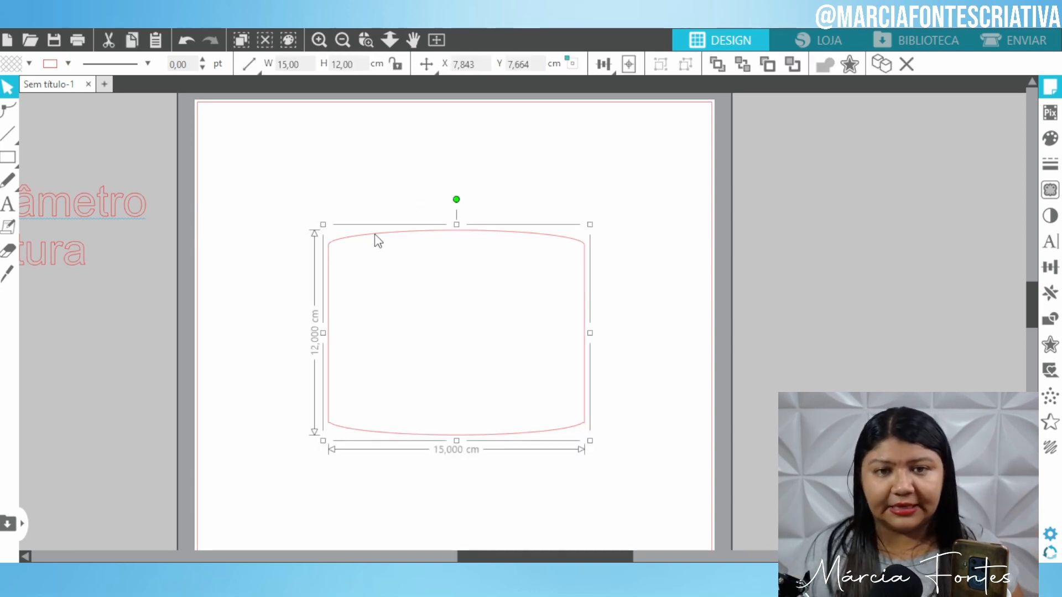
key("i")
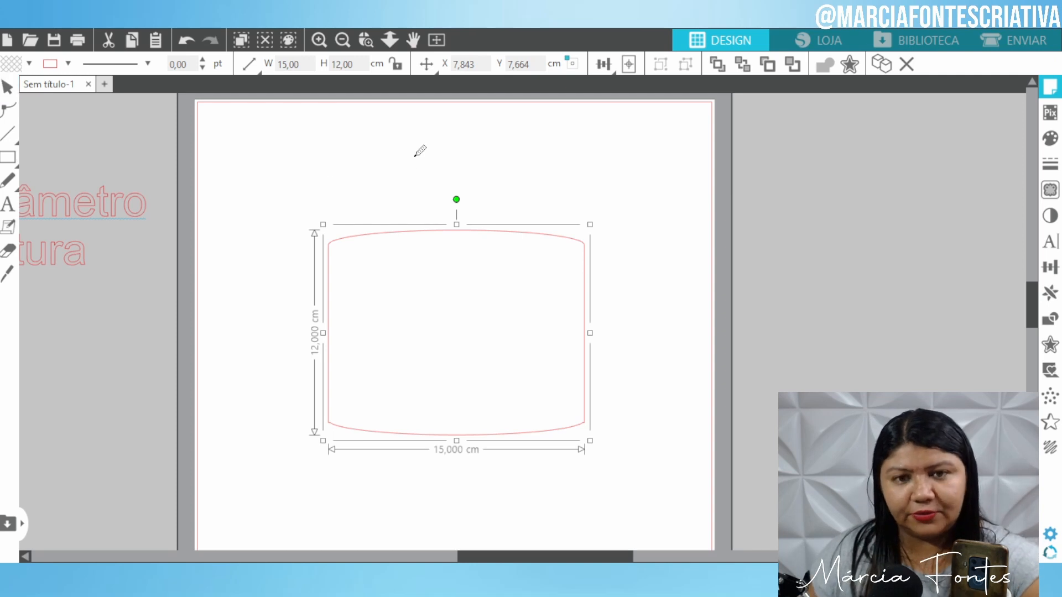
key("ctrl+z")
key("ctrl+z")
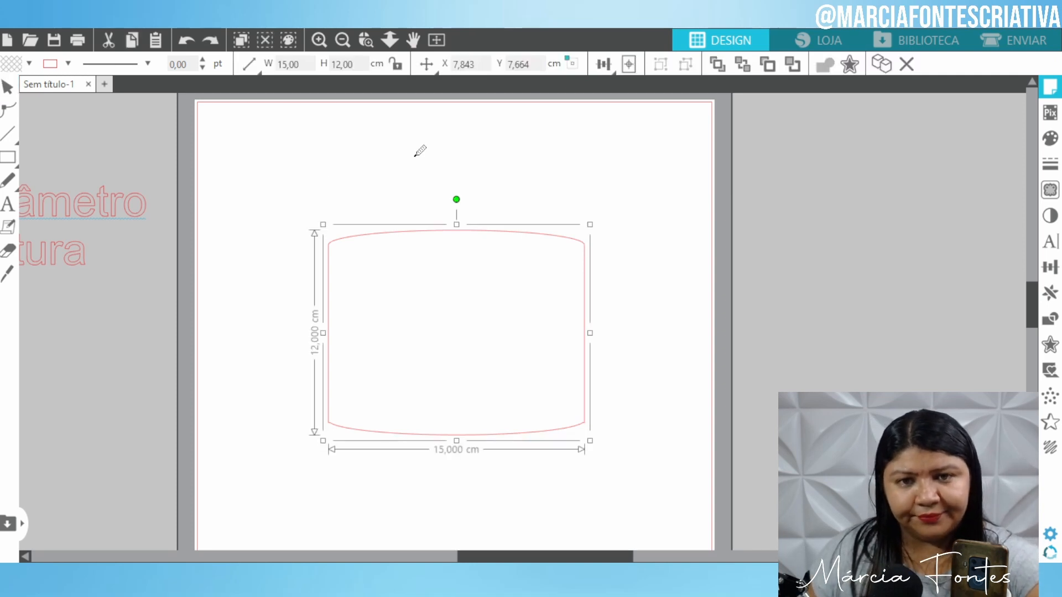
key("Up")
Undo back to the separate ellipses and rectangle, re-weld them, and drag the cylinder lower.
left_click(415, 144)
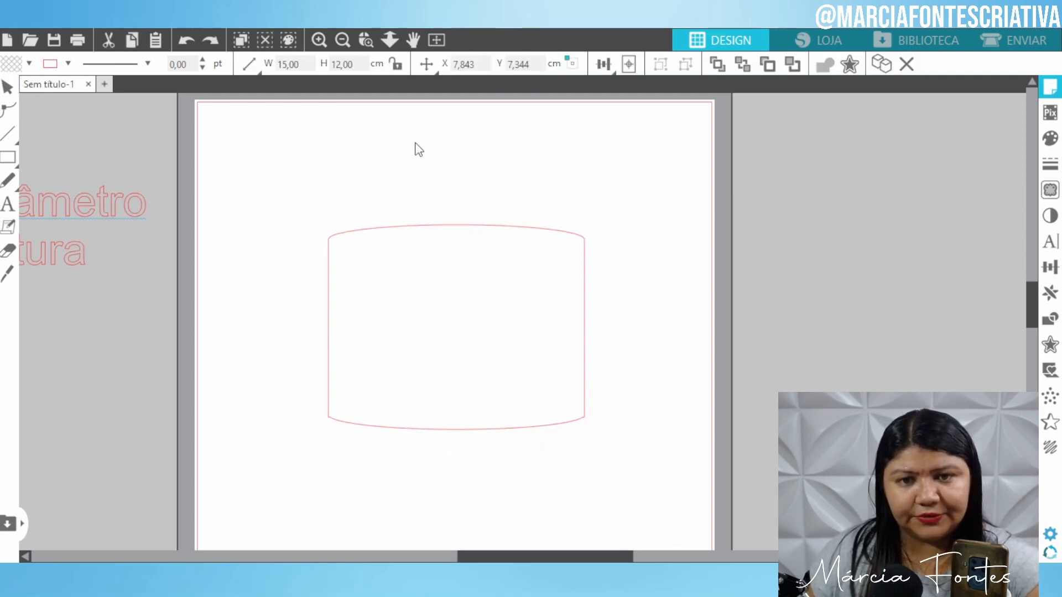
left_click(422, 227)
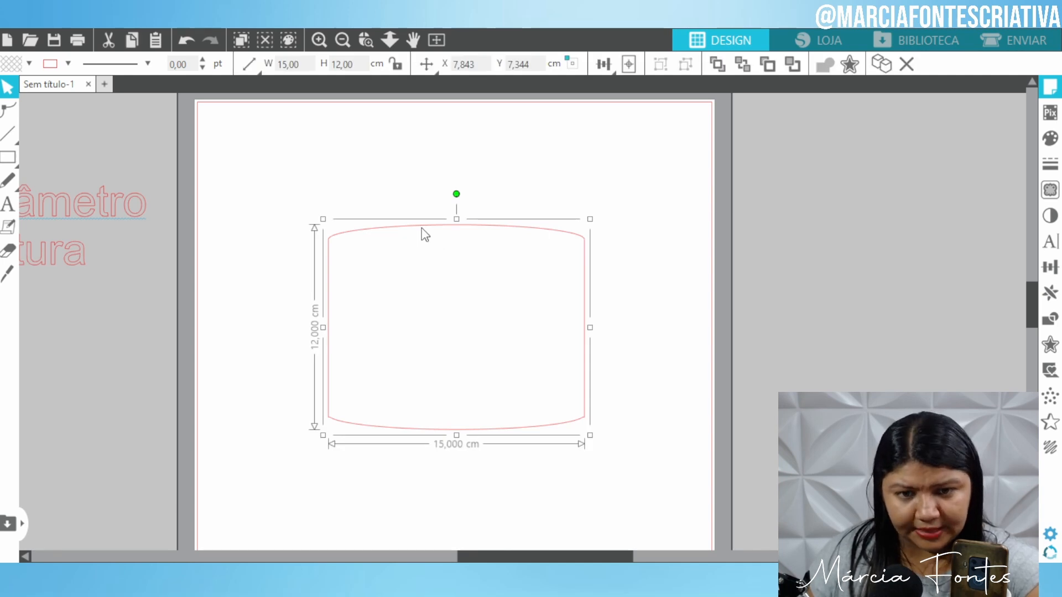
key("ctrl+z")
key("ctrl+z")
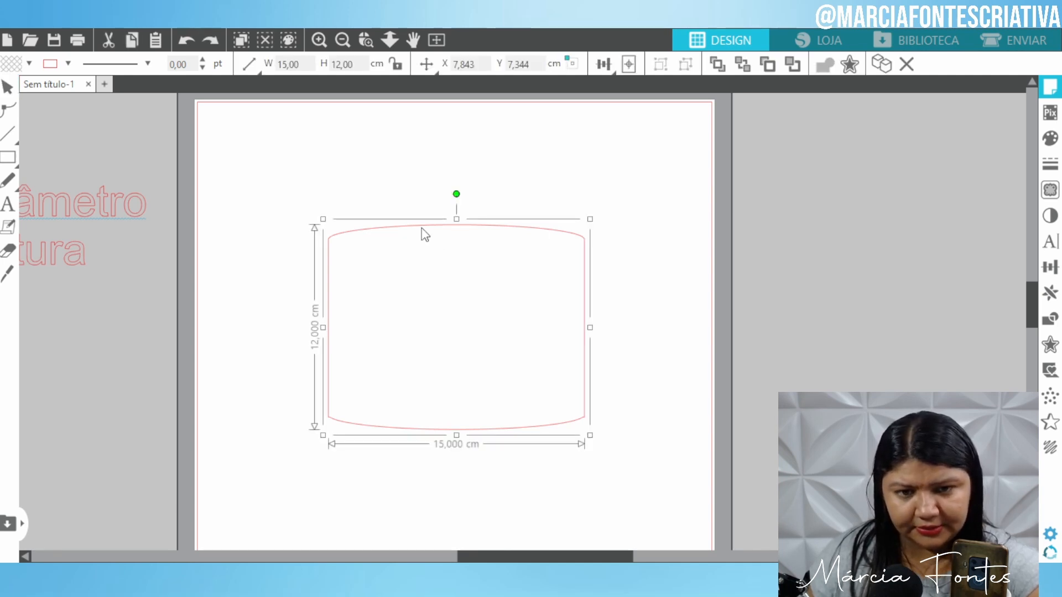
key("i")
key("Escape")
left_click(422, 228)
key("i")
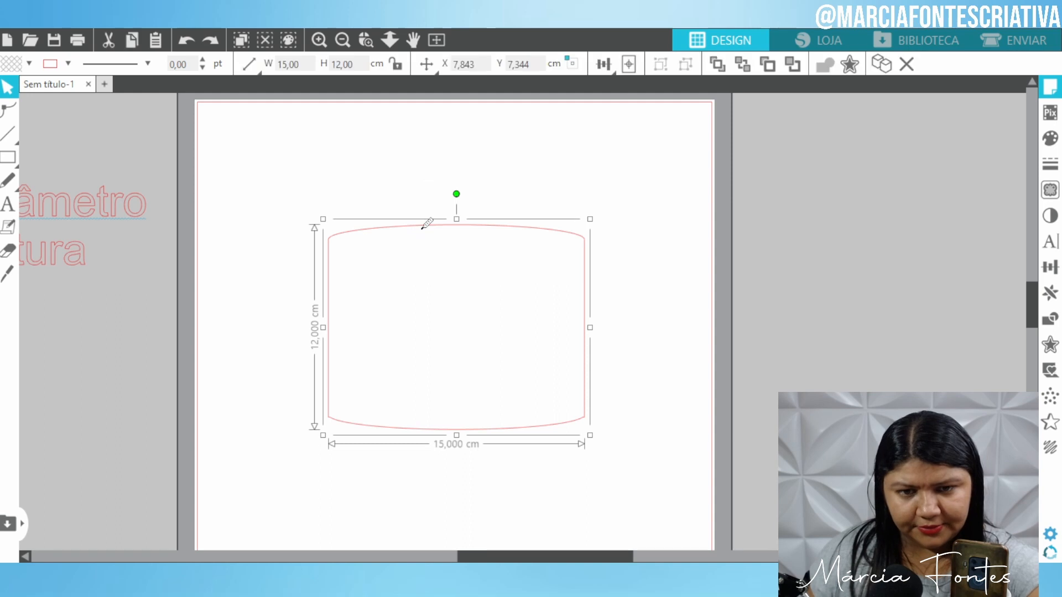
key("ctrl+z")
key("ctrl+z")
key("ctrl+z")
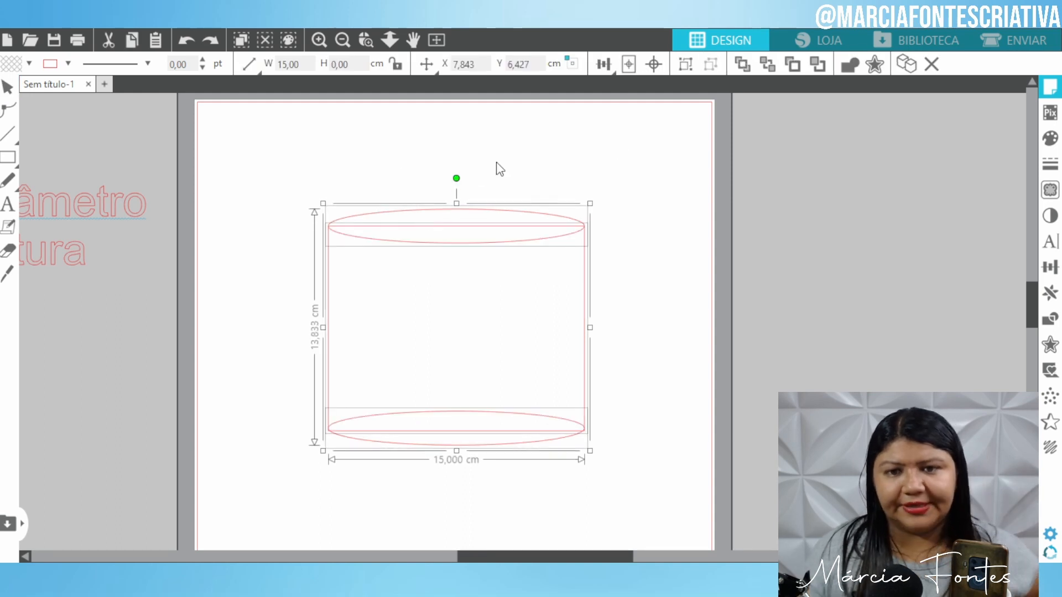
left_click(851, 64)
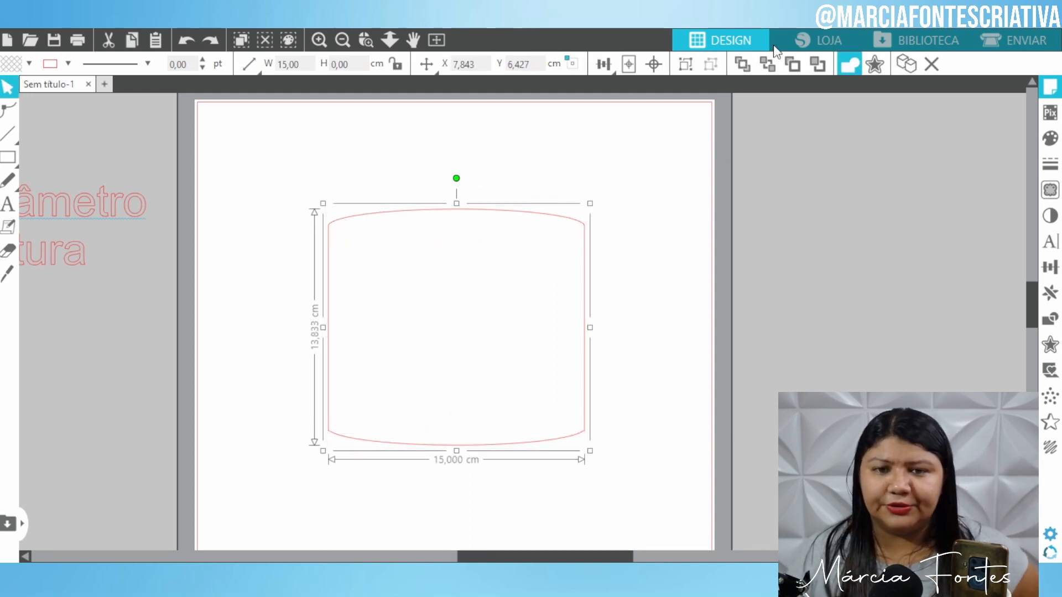
left_click(528, 159)
left_click_drag(516, 221, 525, 292)
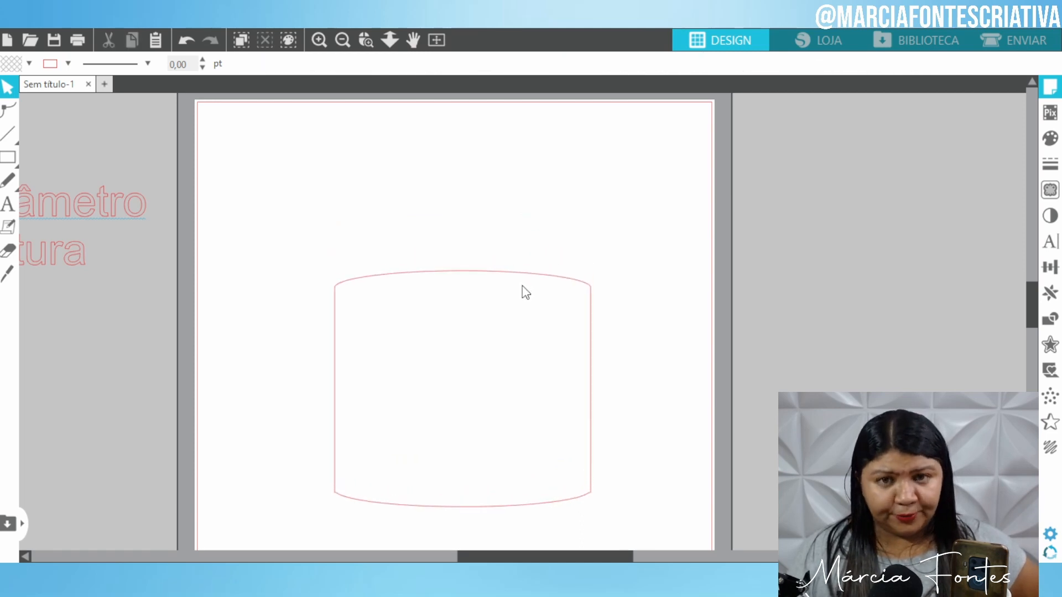
Zoom out to the whole cutting mat and drag the cylinder toward the page bottom.
left_click(343, 39)
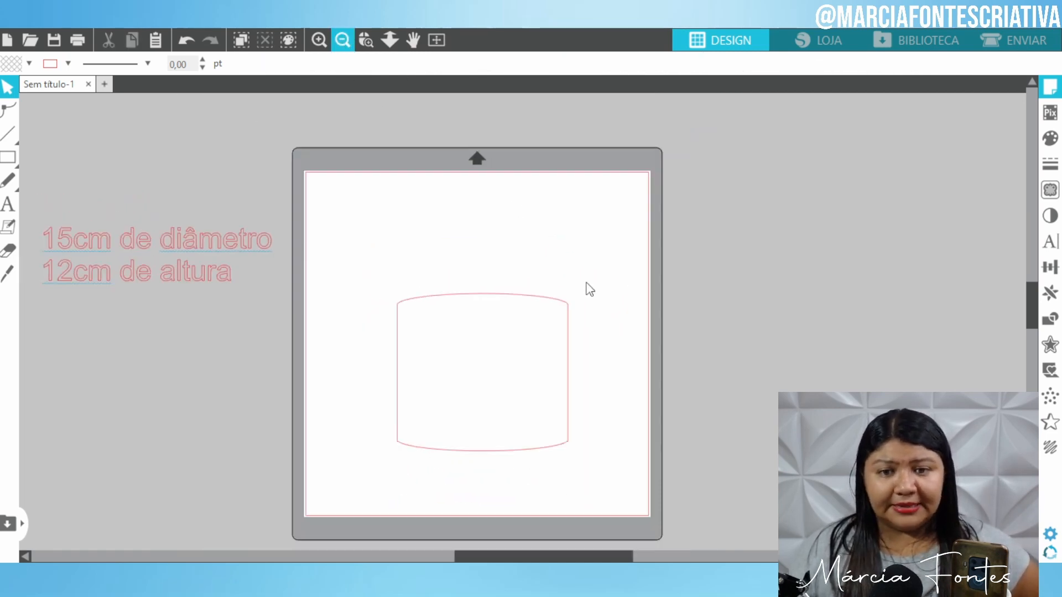
left_click_drag(518, 292, 506, 354)
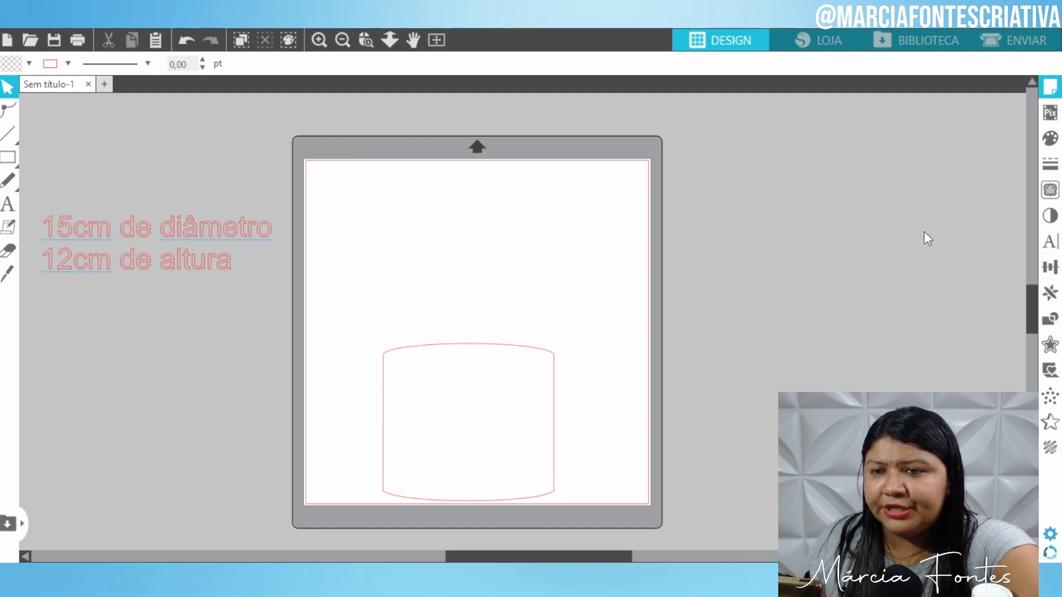
left_click(899, 365)
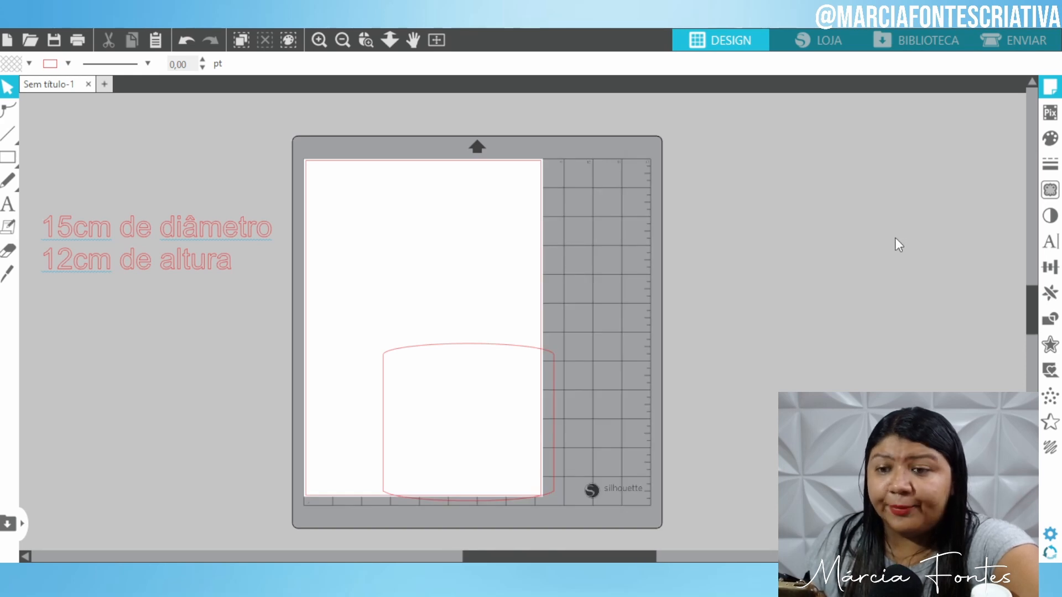
left_click(900, 315)
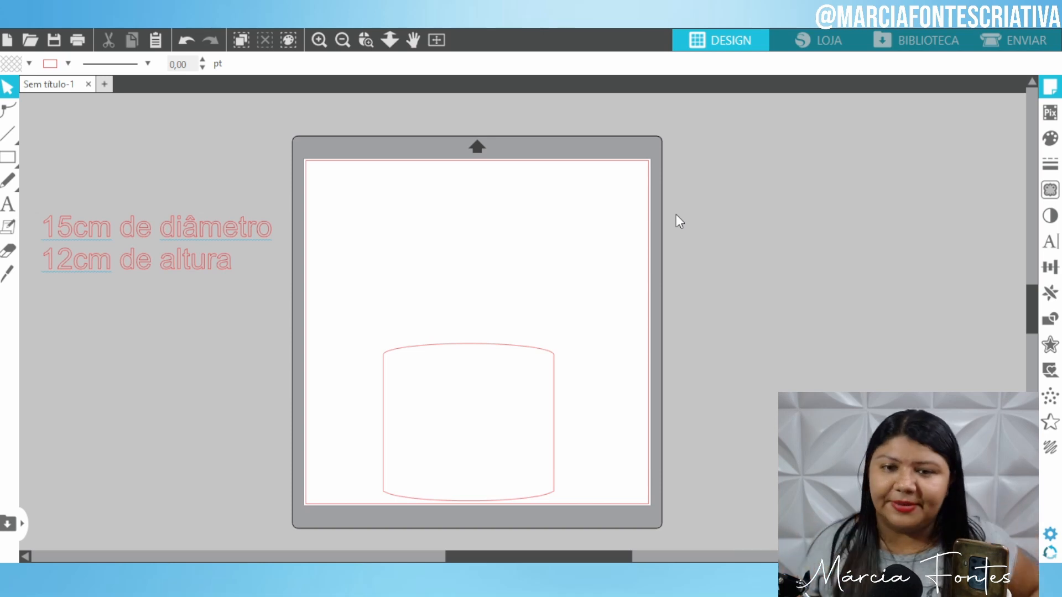
Move the '15cm de diâmetro' and '12cm de altura' notes up beside the yellow cylinder.
left_click(490, 347)
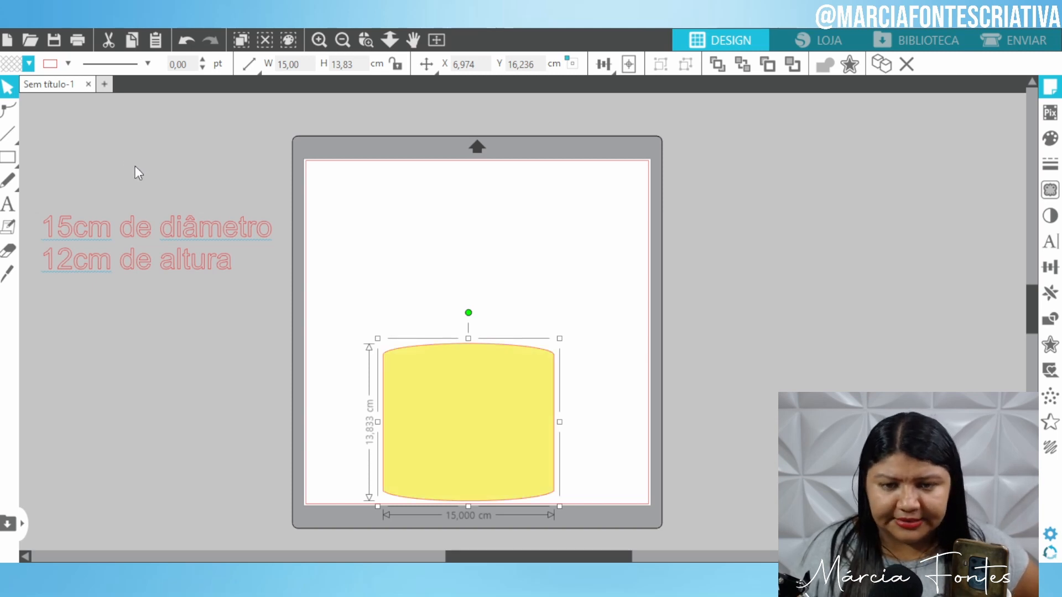
left_click(509, 252)
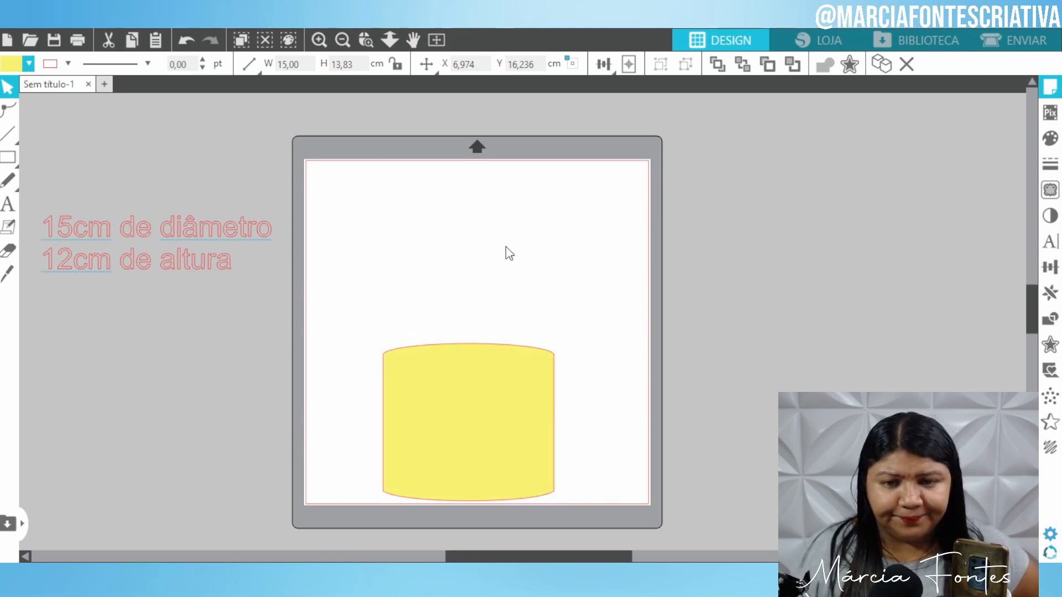
left_click(500, 374)
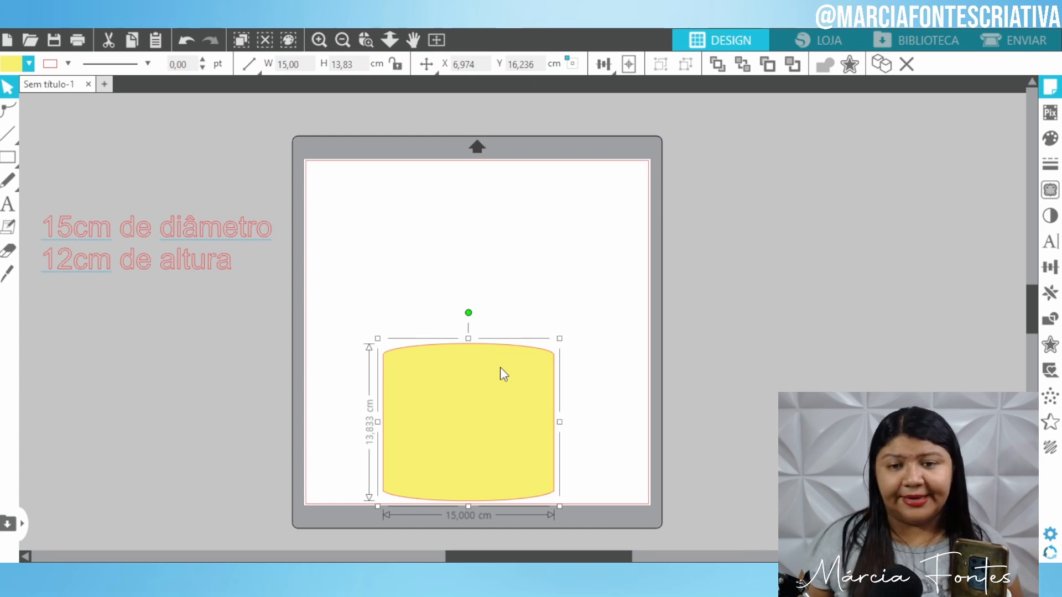
left_click_drag(247, 313, 85, 198)
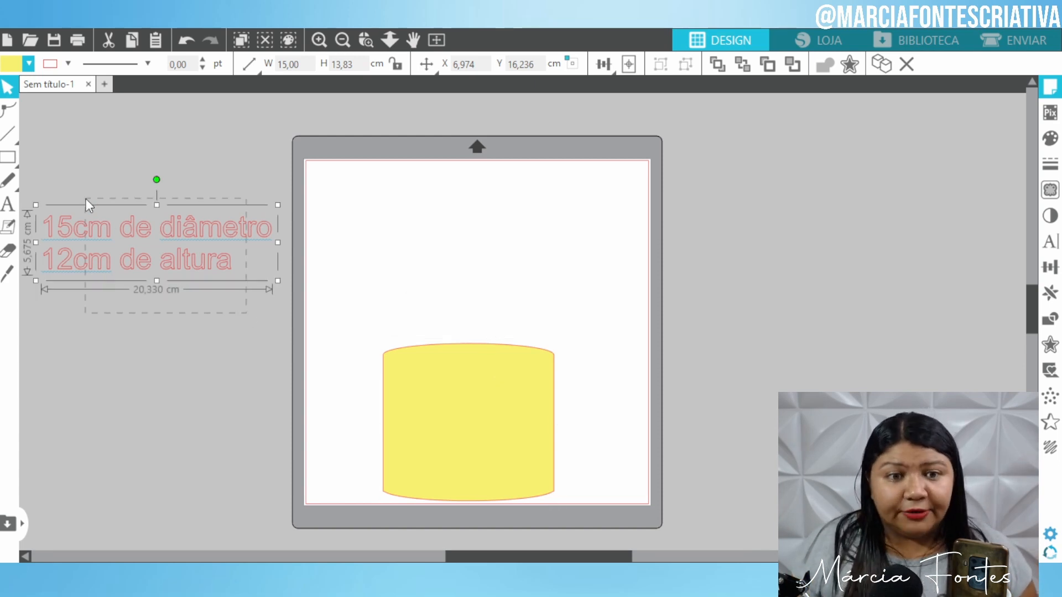
left_click_drag(138, 228, 136, 154)
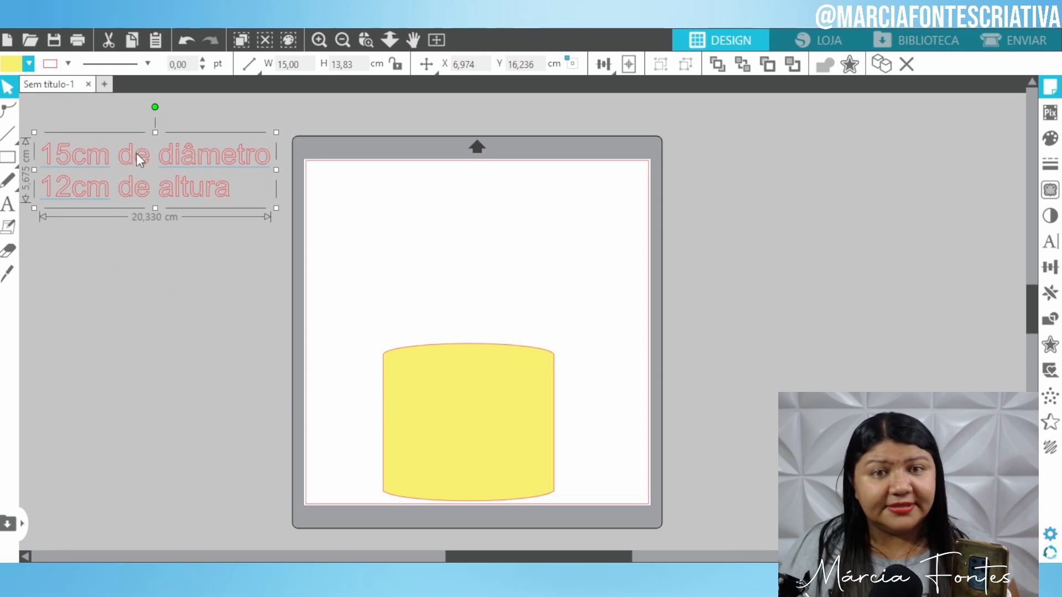
left_click(313, 130)
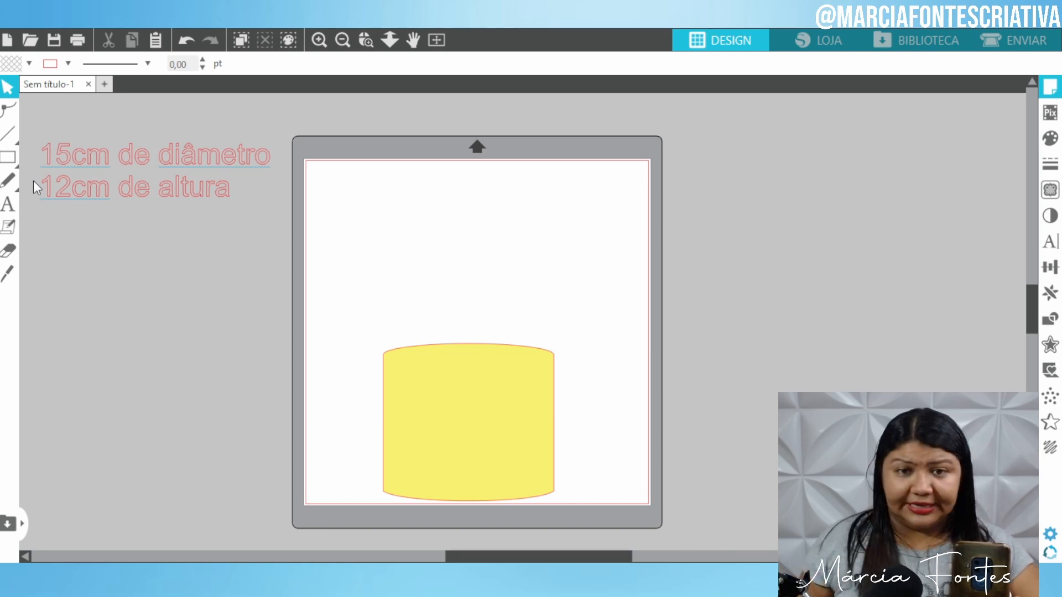
Add a text box reading 'Rosa' on the workspace.
left_click(12, 208)
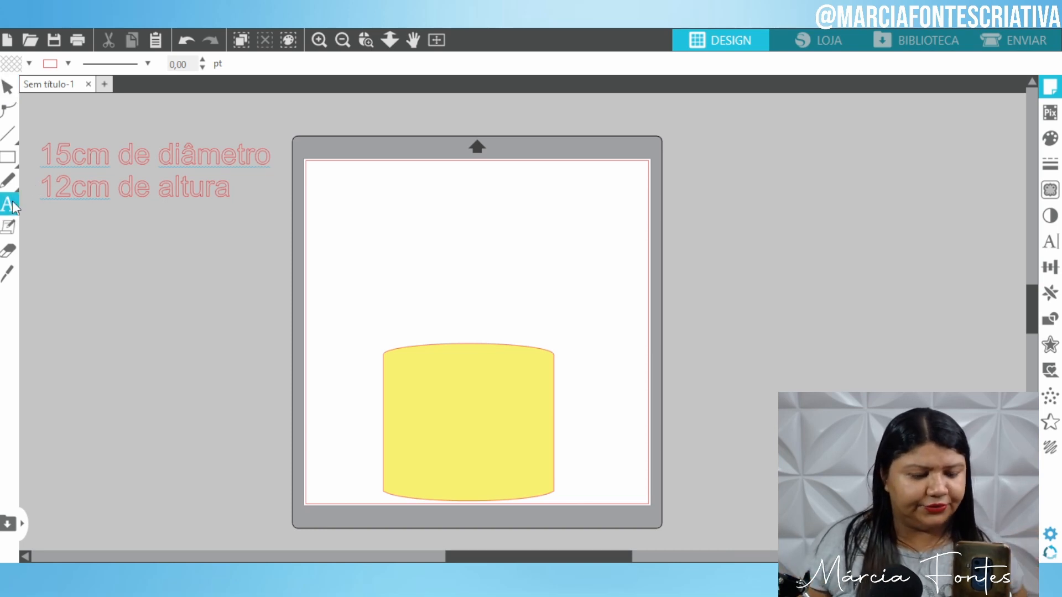
left_click(91, 272)
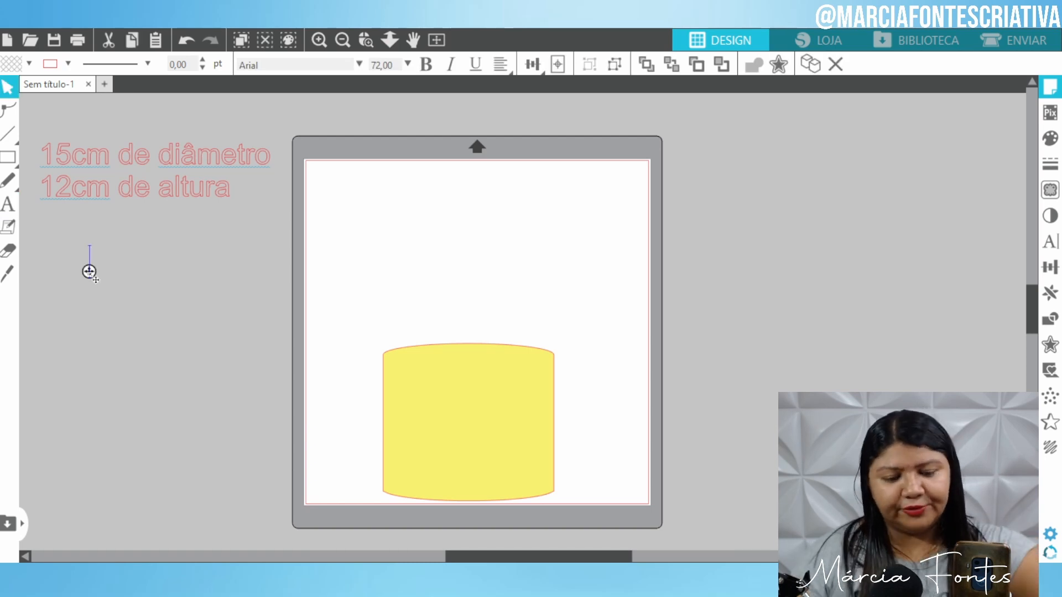
type("Rosa")
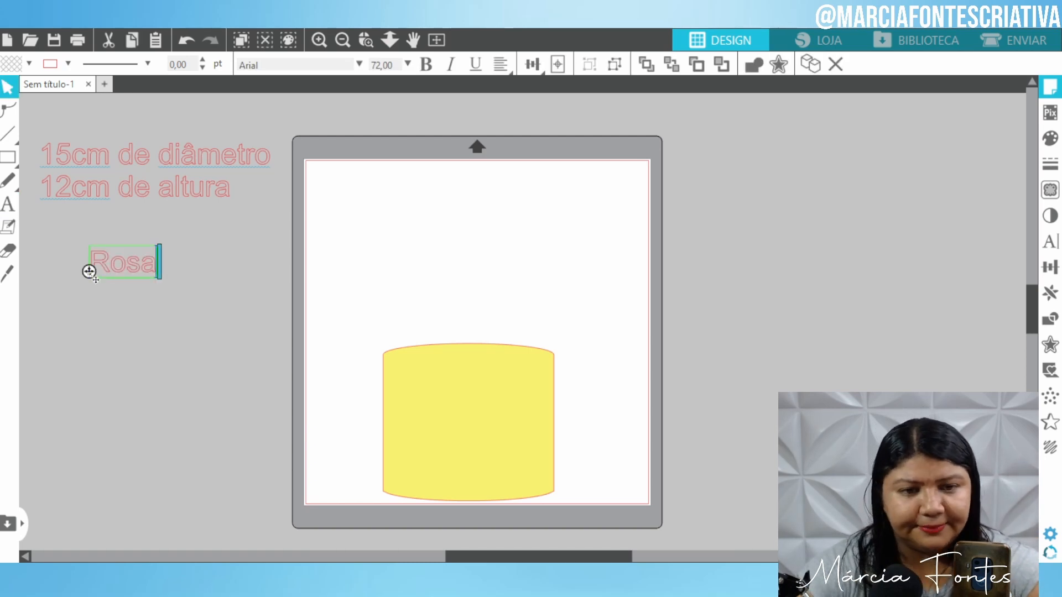
left_click(155, 393)
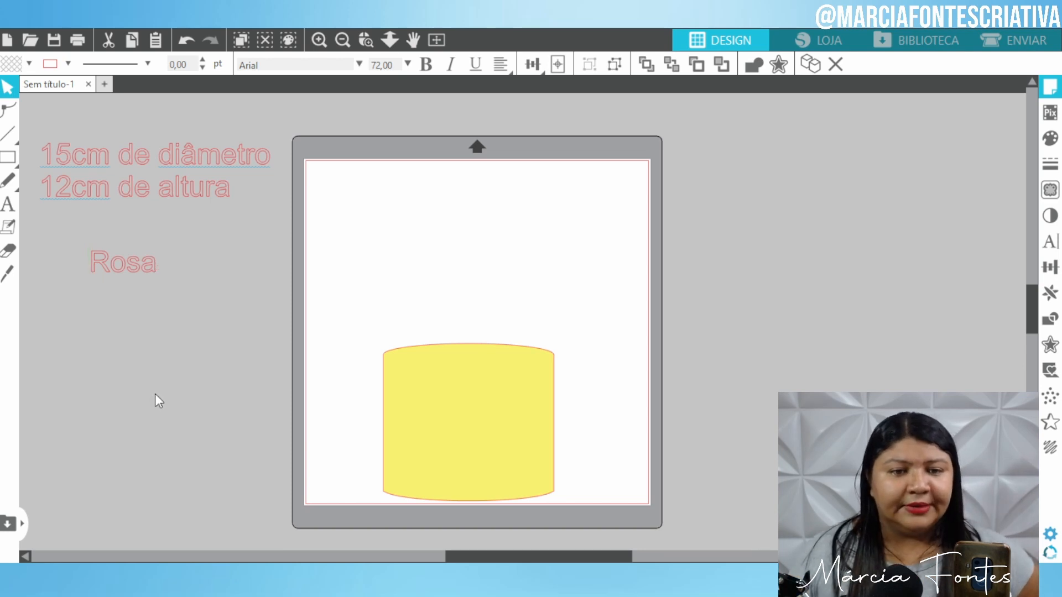
left_click(141, 271)
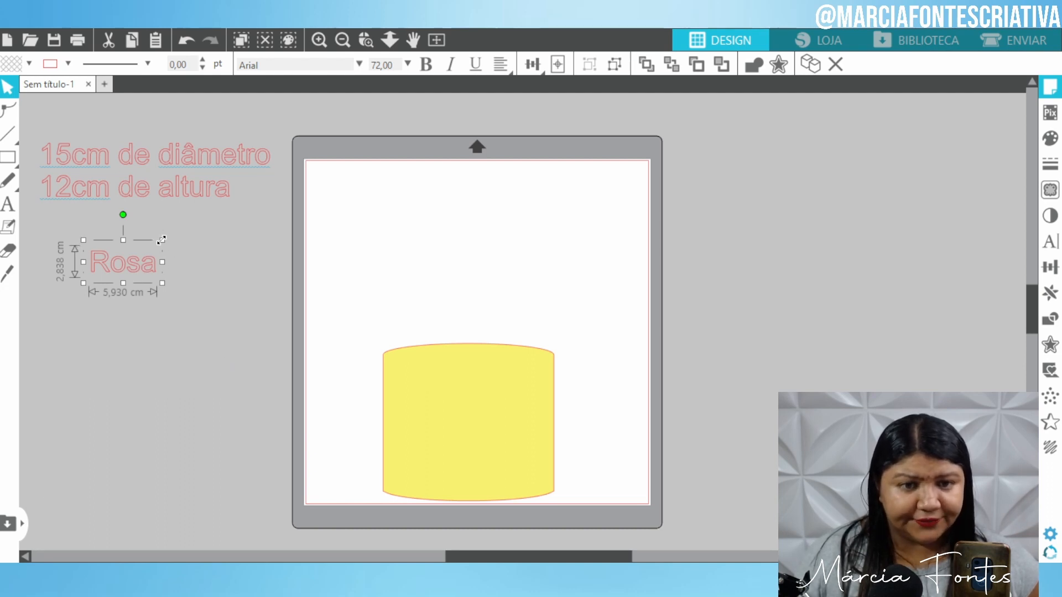
Enlarge the Rosa text to about 17 cm wide and place it below the notes.
left_click_drag(159, 241, 297, 212)
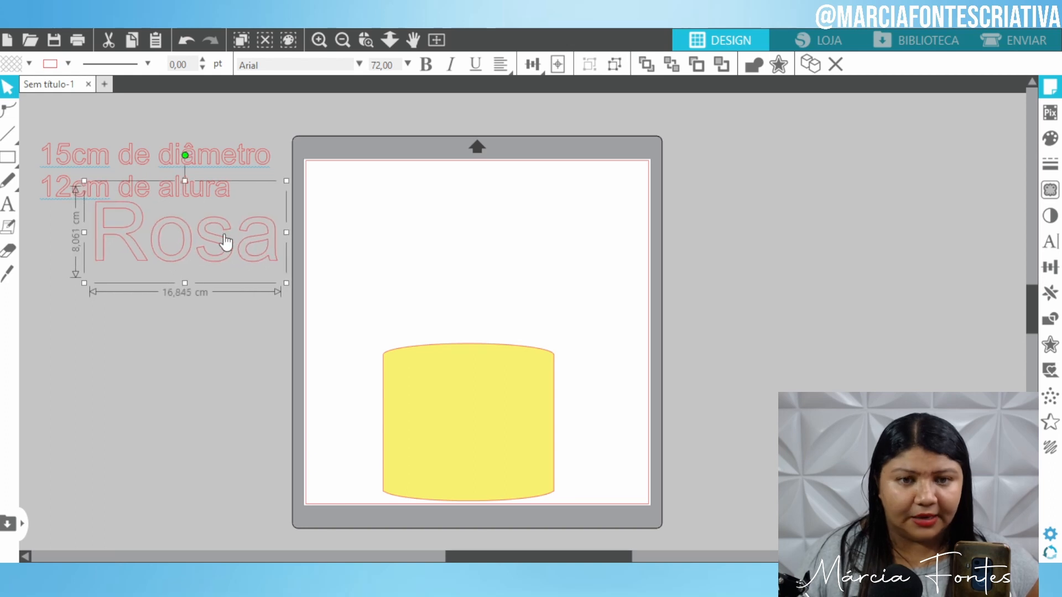
left_click_drag(225, 244, 205, 331)
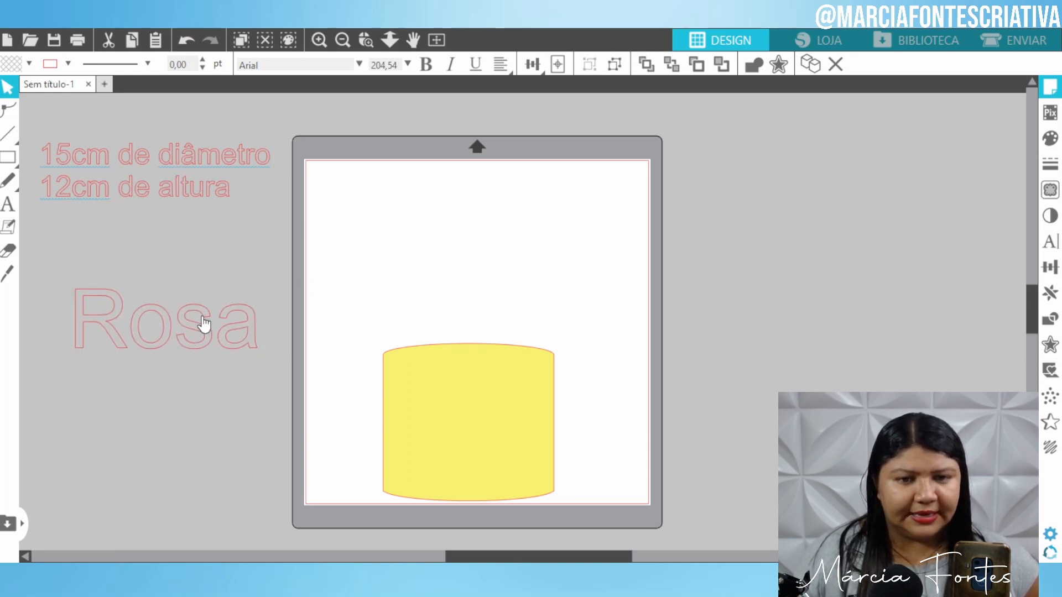
mouse_move(266, 270)
left_mouse_down()
mouse_move(209, 319)
mouse_move(273, 270)
left_mouse_up()
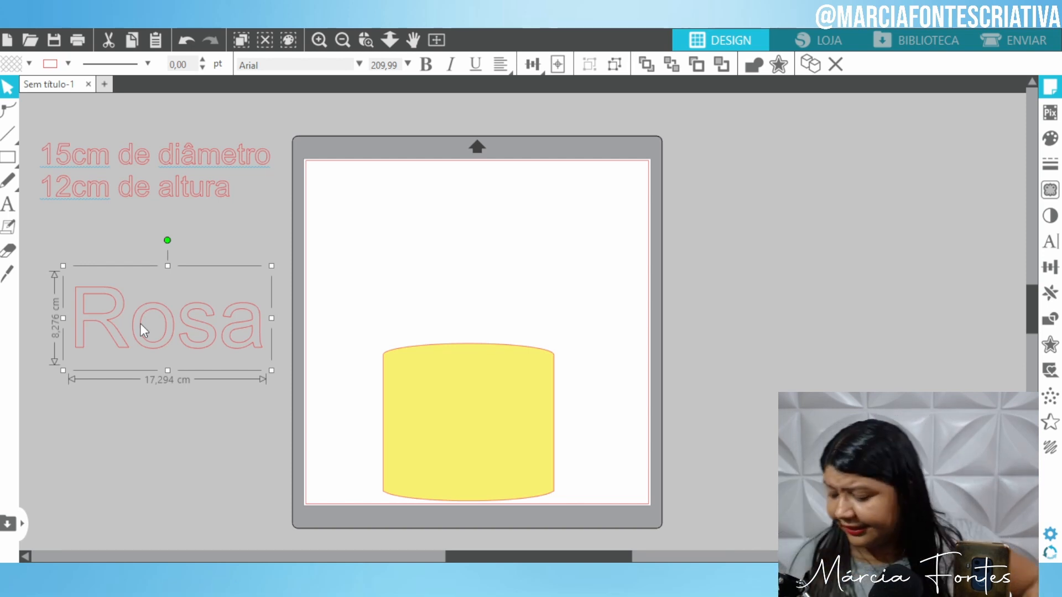
left_click_drag(140, 323, 212, 329)
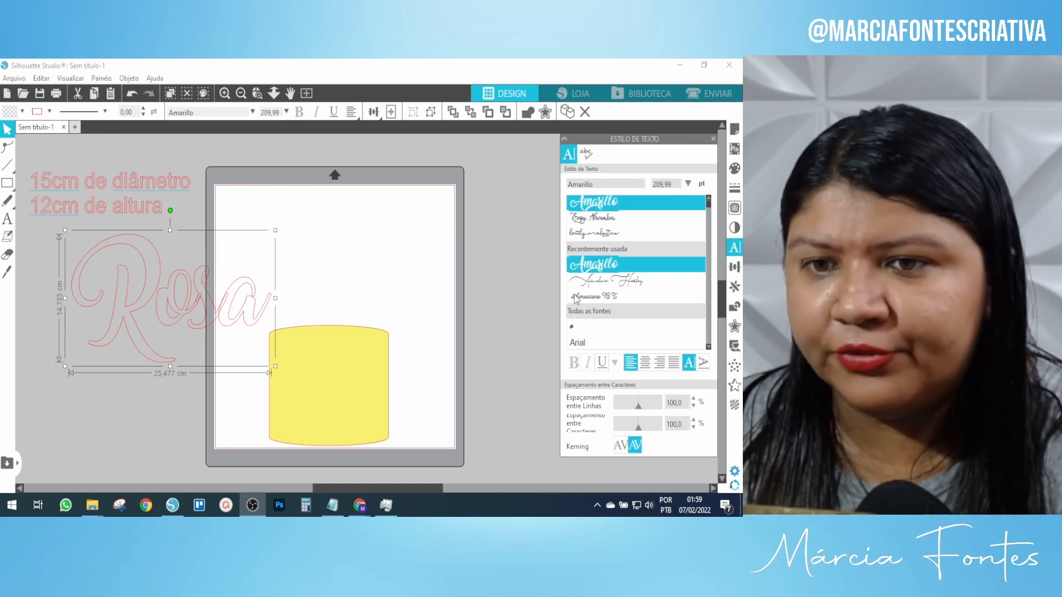
Apply the Easy November font to the Rosa text.
left_click(604, 220)
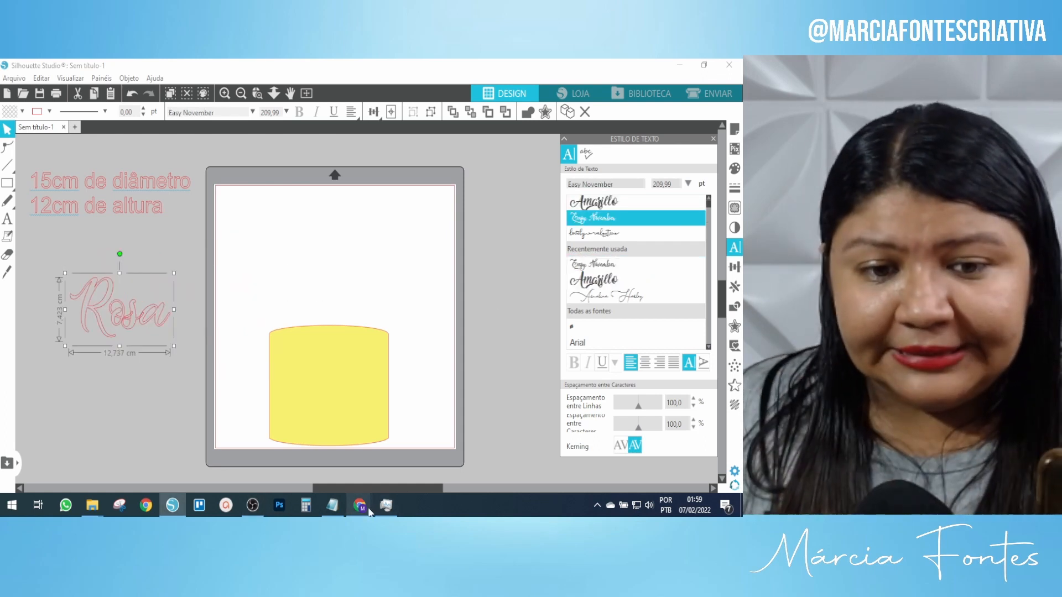
Return to the browser and go to the DaFont home page.
mouse_move(359, 506)
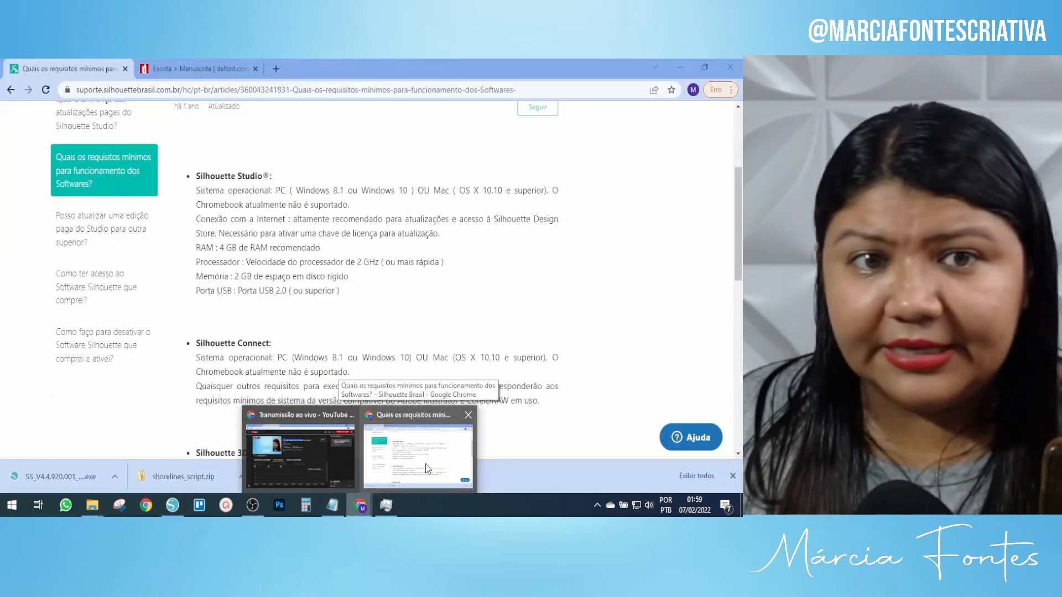
left_click(425, 469)
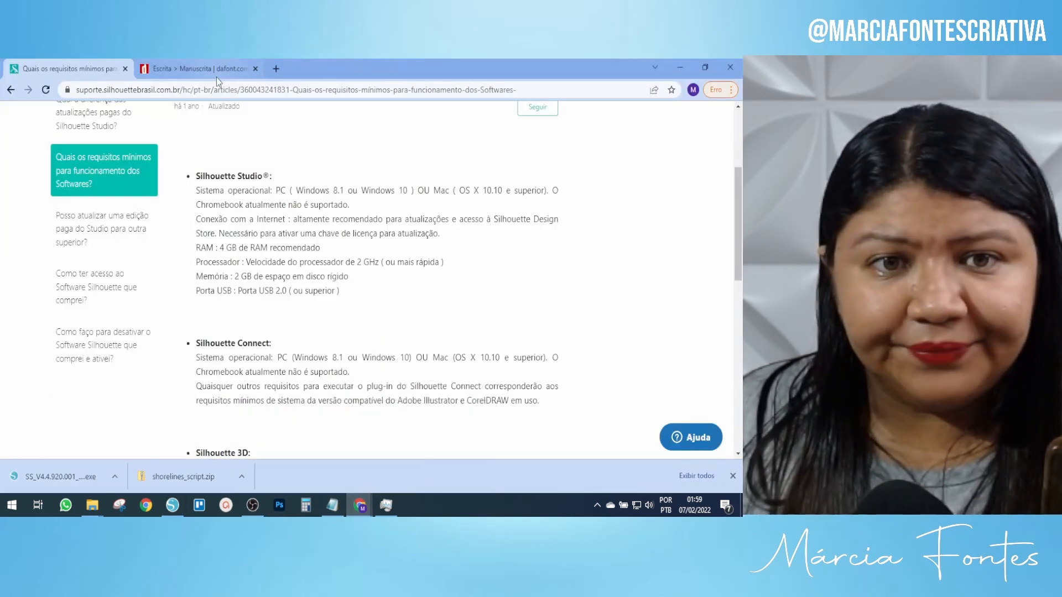
left_click(211, 69)
scroll(154, 269, "up", 10)
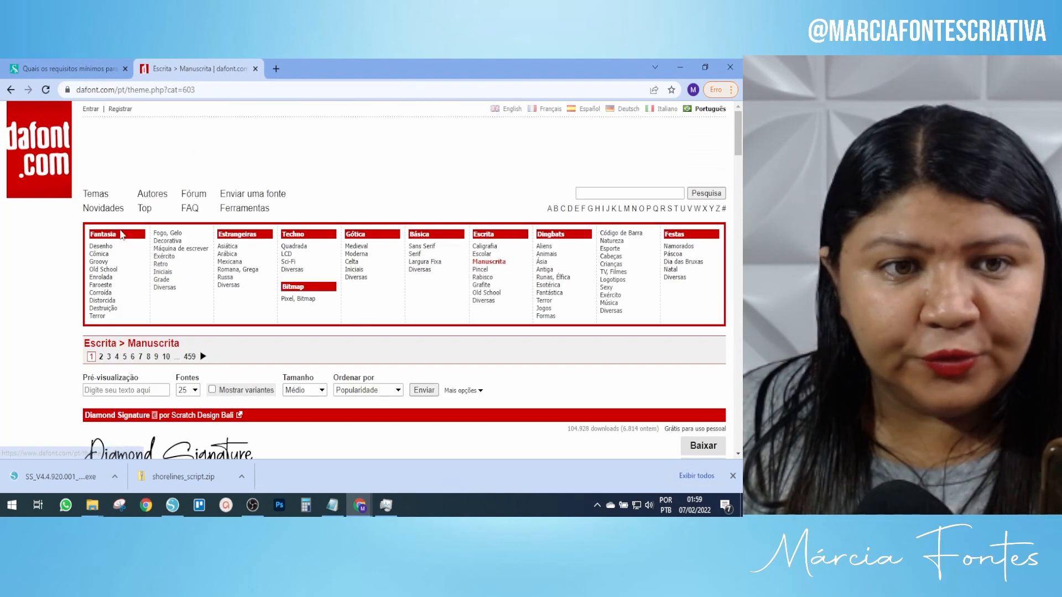
left_click(29, 129)
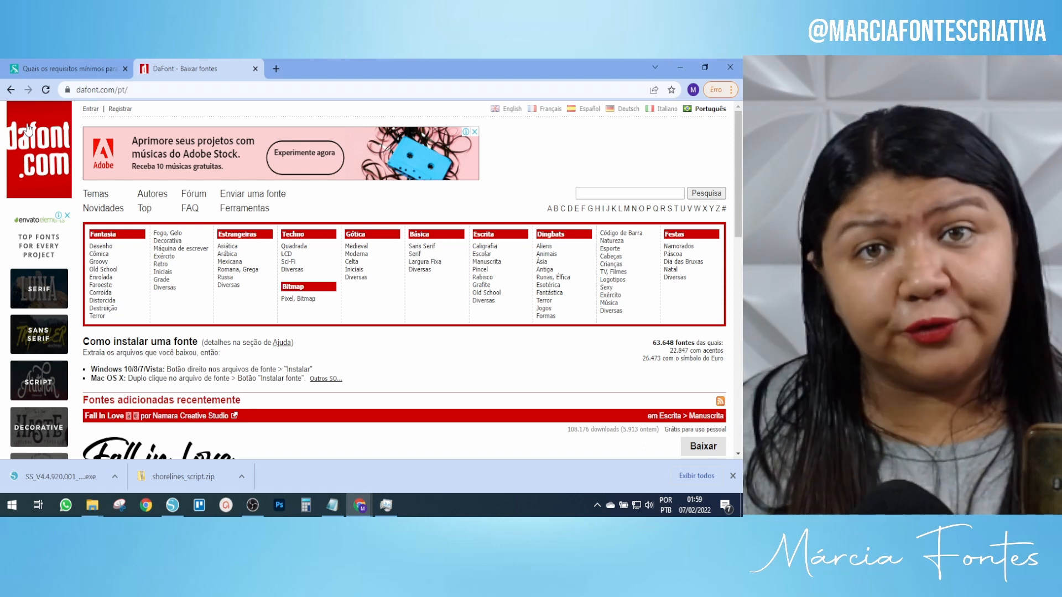
scroll(437, 318, "down", 3)
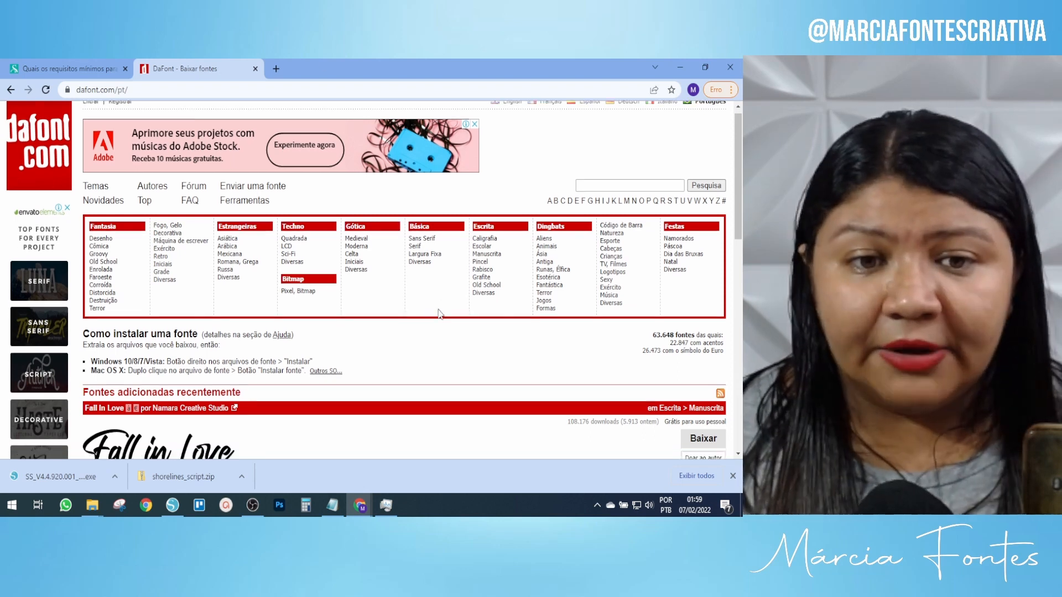
scroll(425, 314, "down", 3)
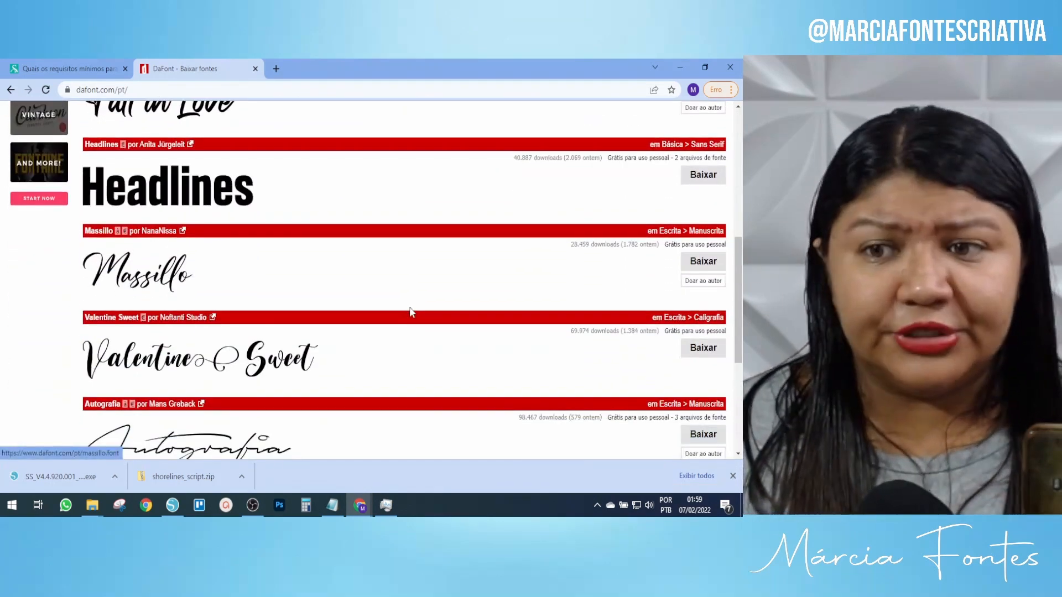
scroll(410, 308, "down", 2)
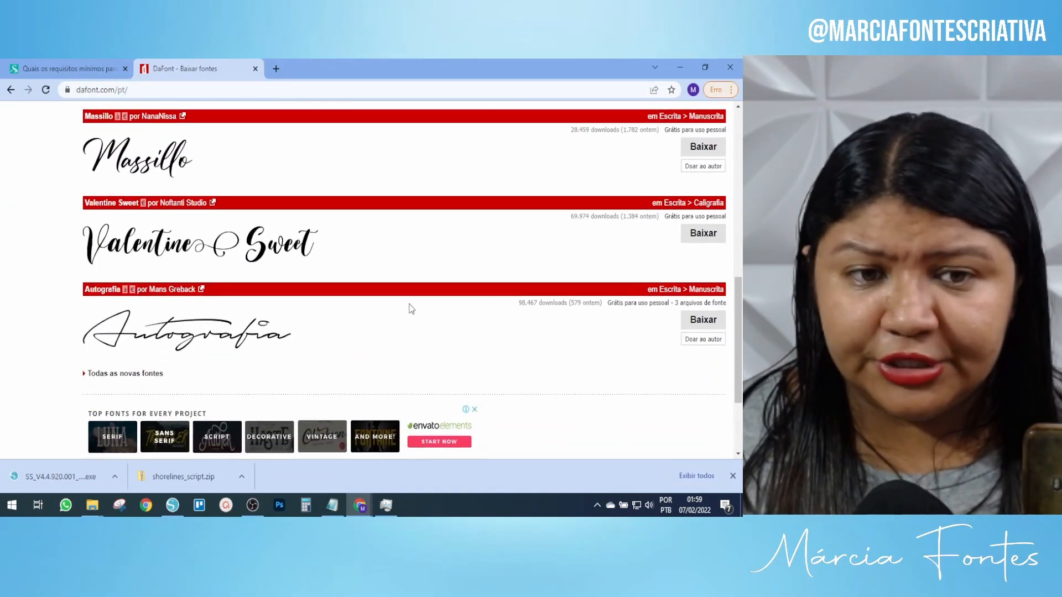
scroll(409, 306, "up", 9)
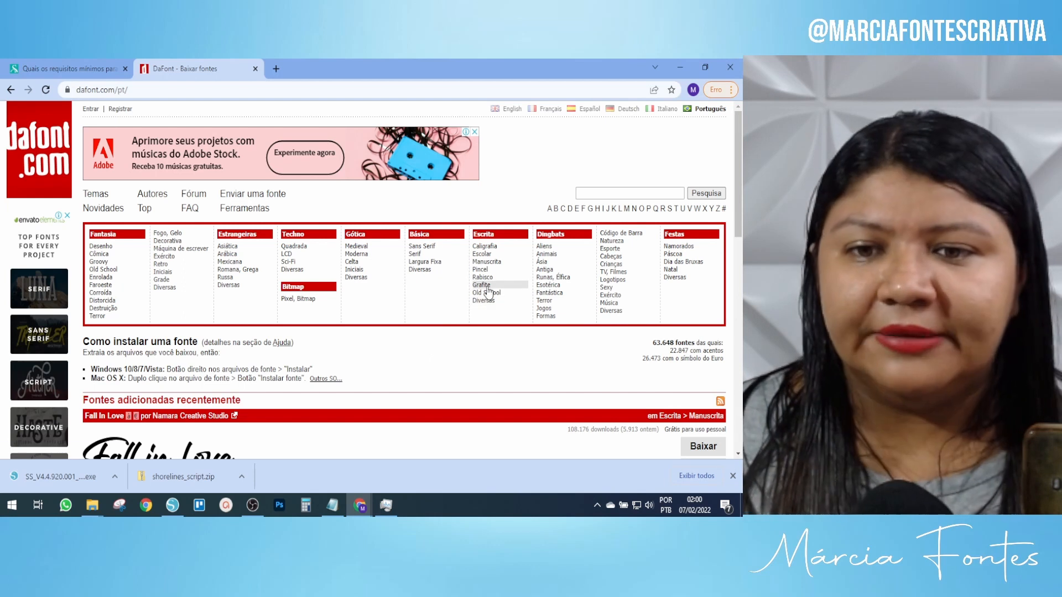
Download the Autography font from DaFont's Manuscrita category.
left_click(487, 263)
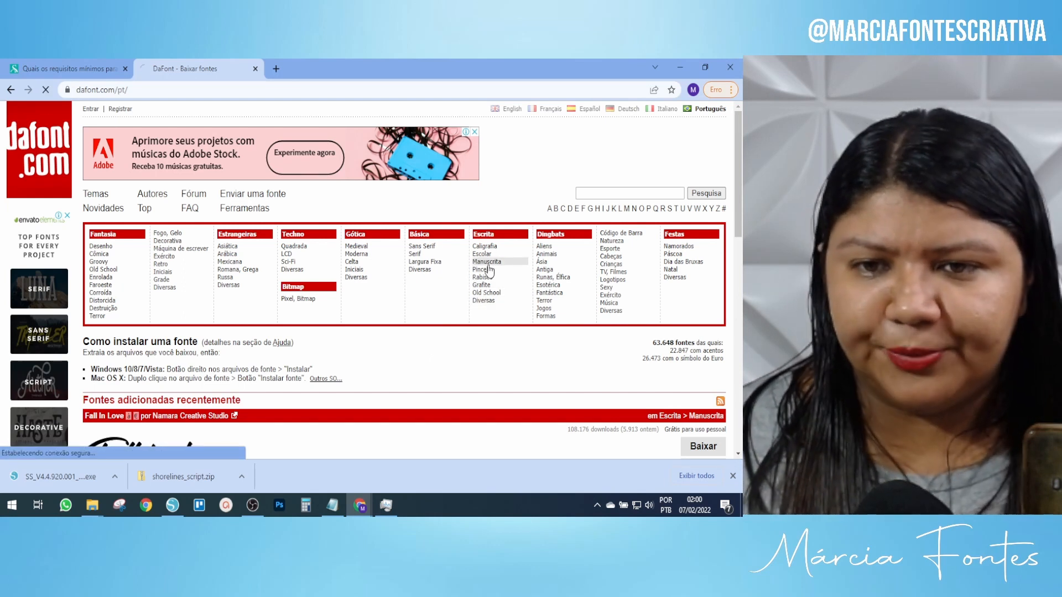
scroll(491, 271, "down", 3)
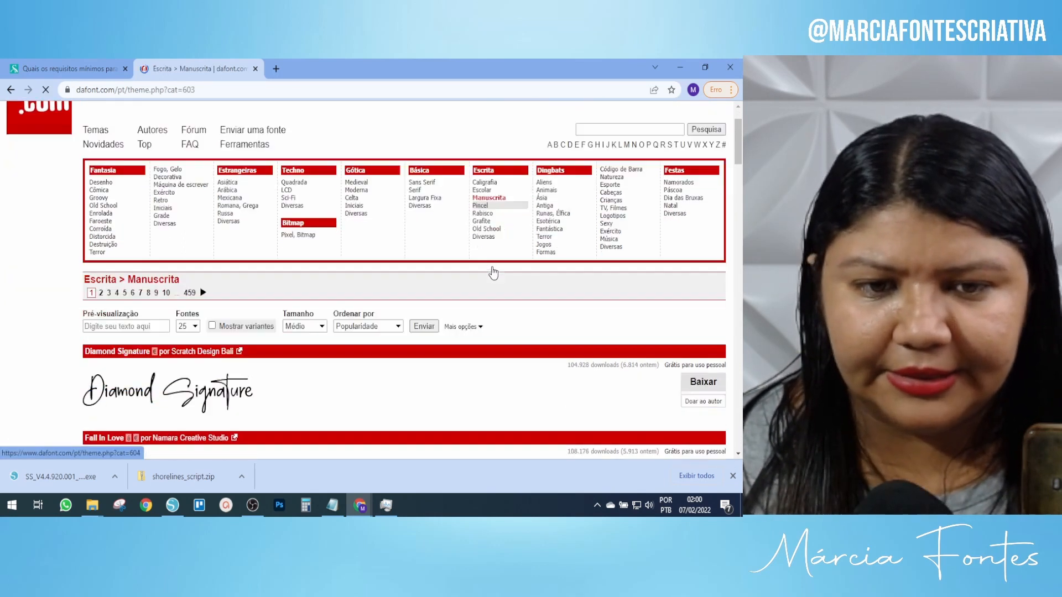
scroll(493, 273, "down", 3)
scroll(493, 273, "down", 6)
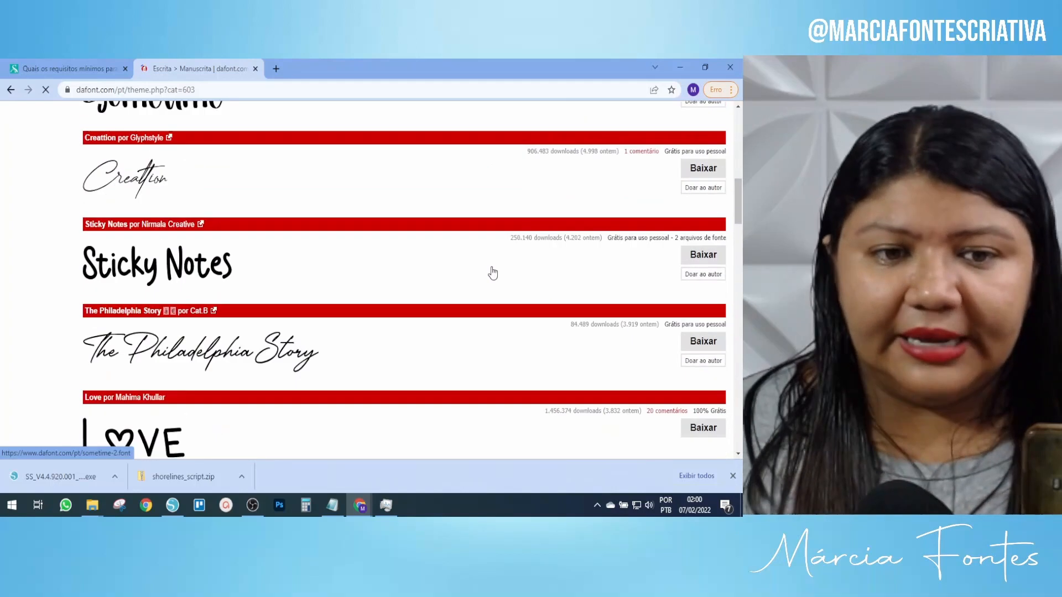
scroll(493, 272, "down", 3)
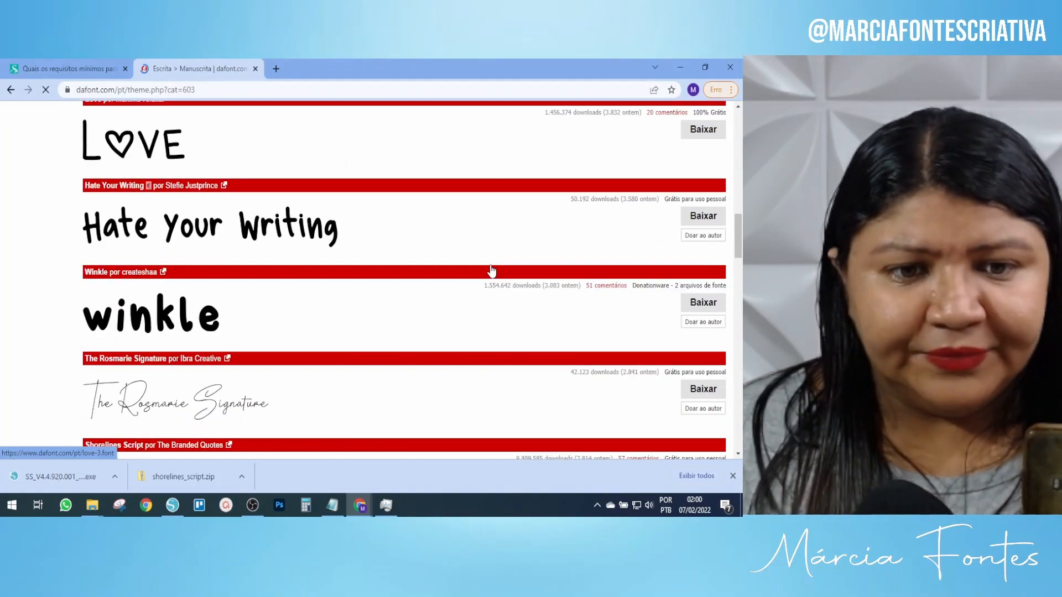
scroll(486, 271, "down", 5)
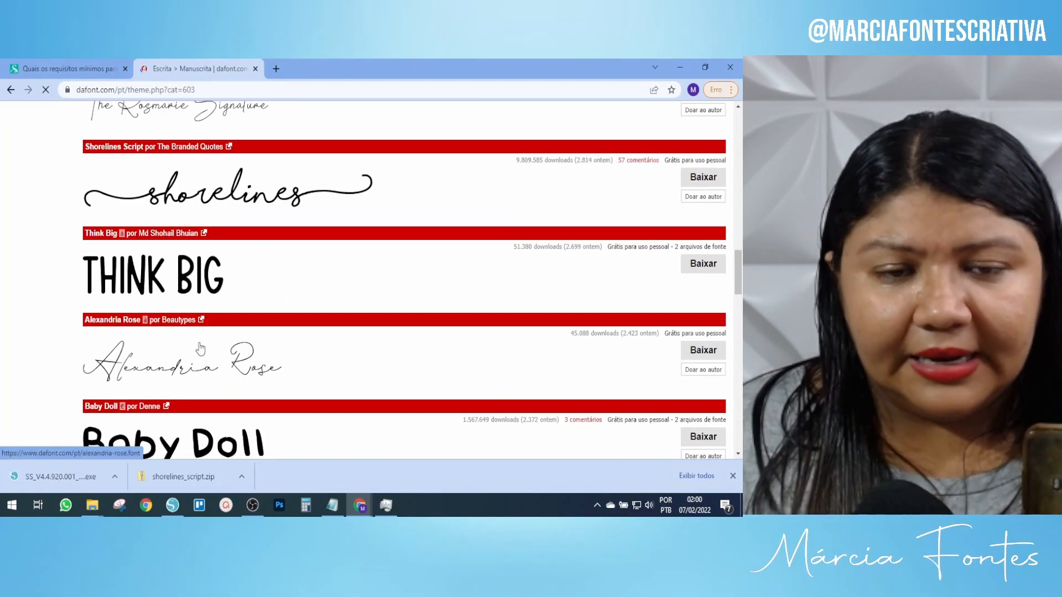
scroll(223, 311, "down", 4)
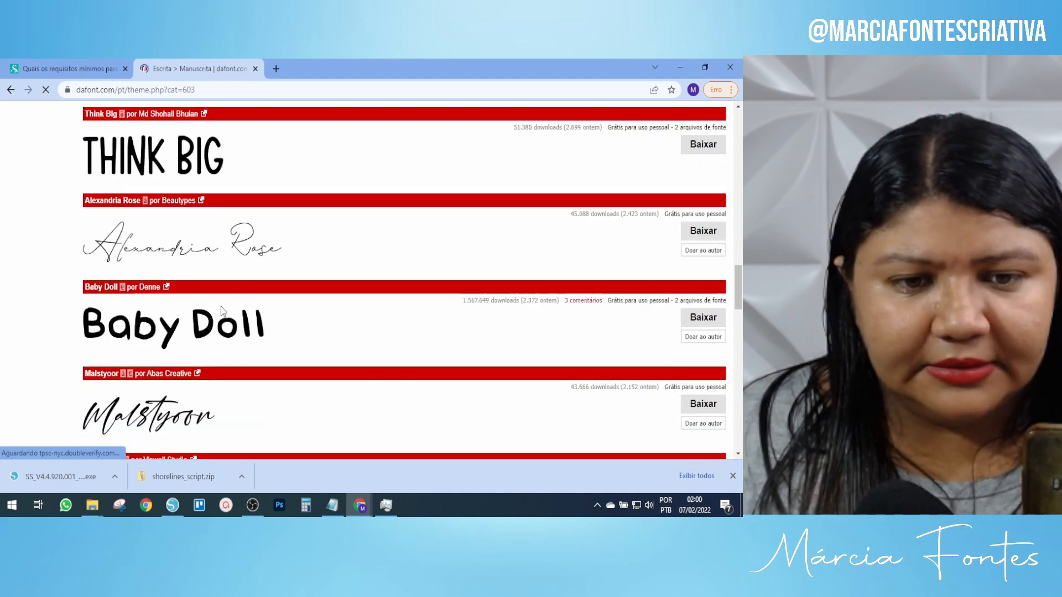
scroll(222, 310, "down", 5)
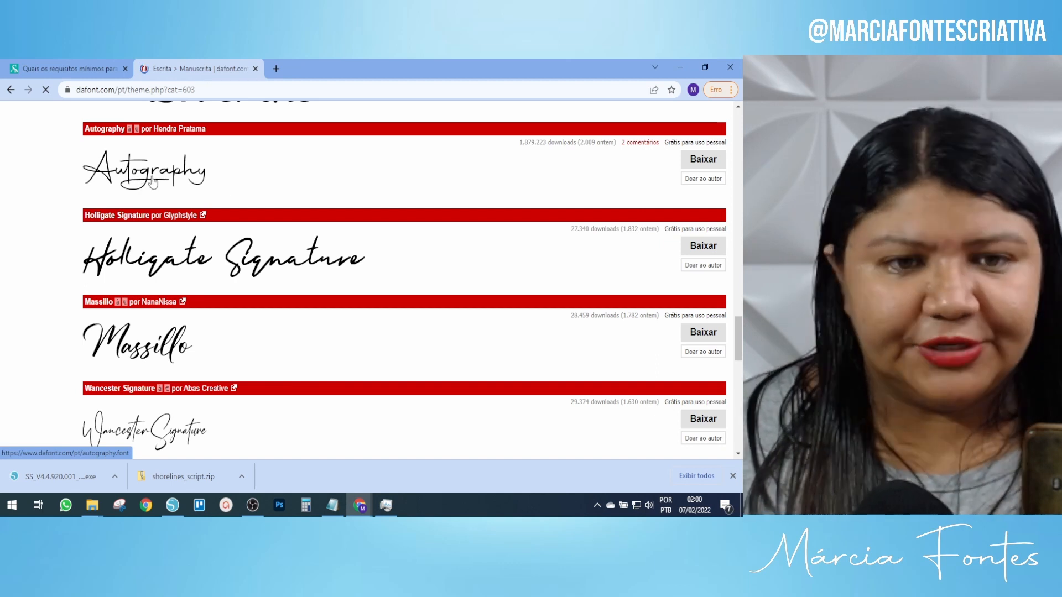
left_click(704, 160)
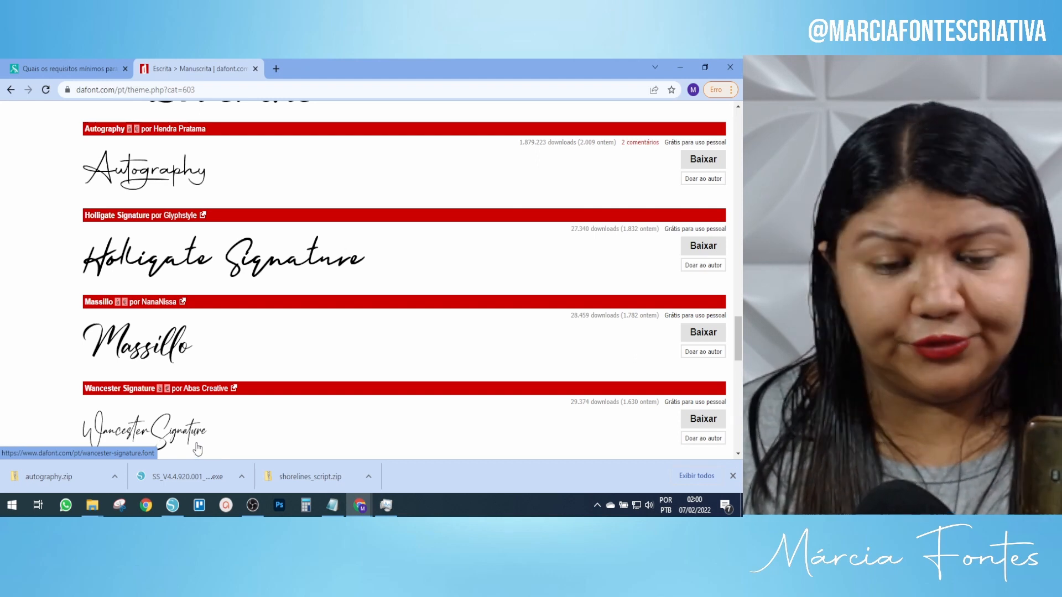
Open the Downloads folder in File Explorer.
mouse_move(93, 509)
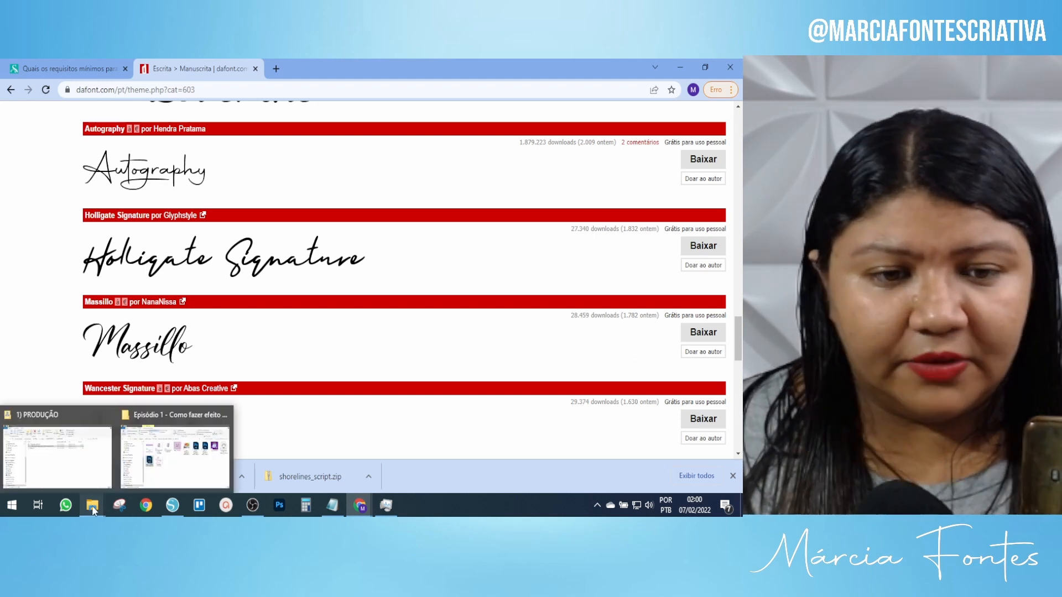
mouse_move(124, 490)
left_click(58, 456)
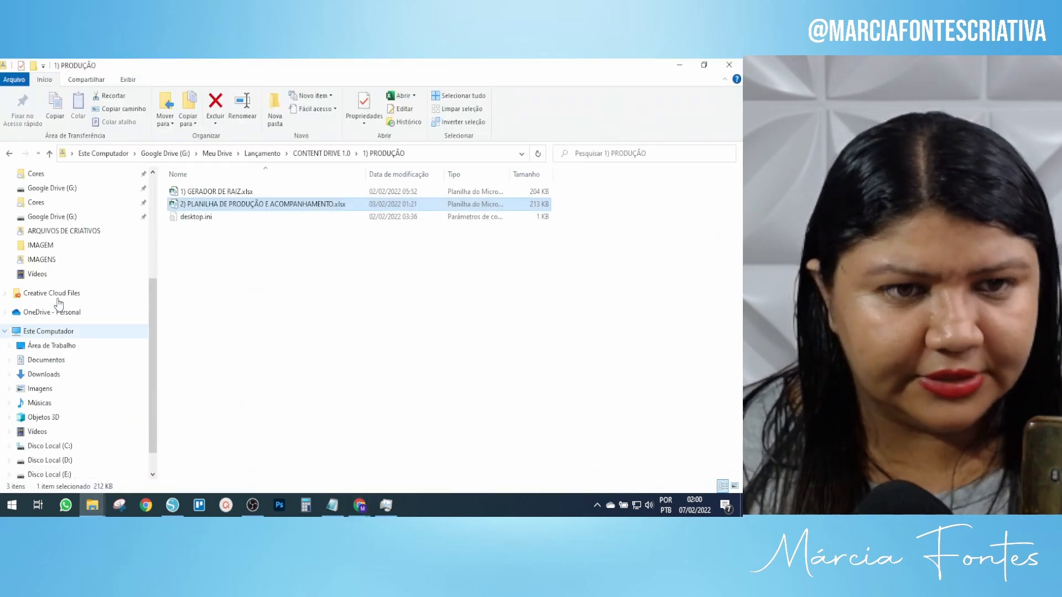
scroll(71, 282, "up", 4)
left_click(44, 212)
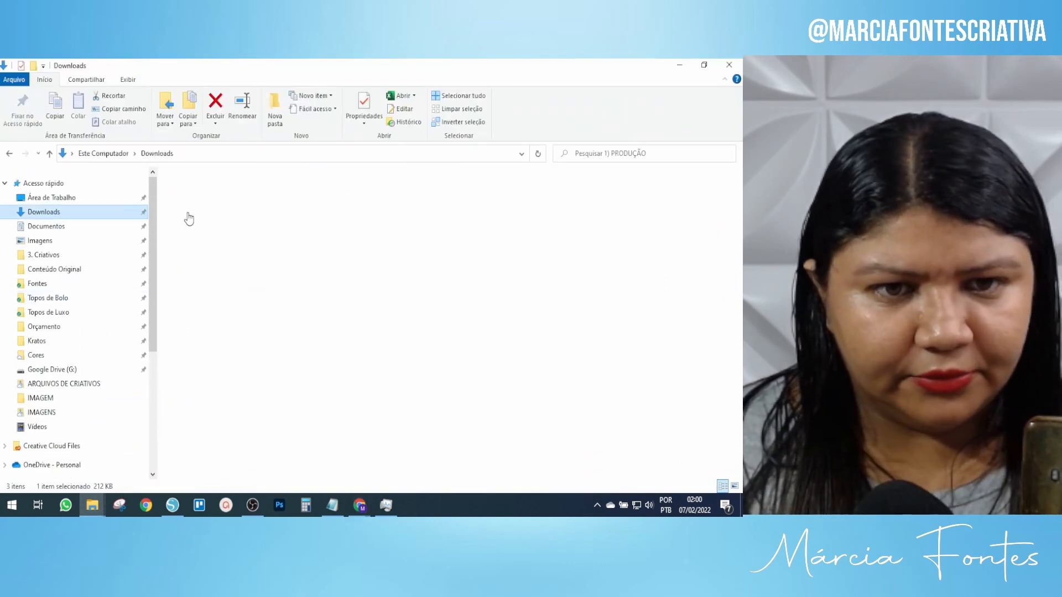
left_click_drag(154, 216, 55, 225)
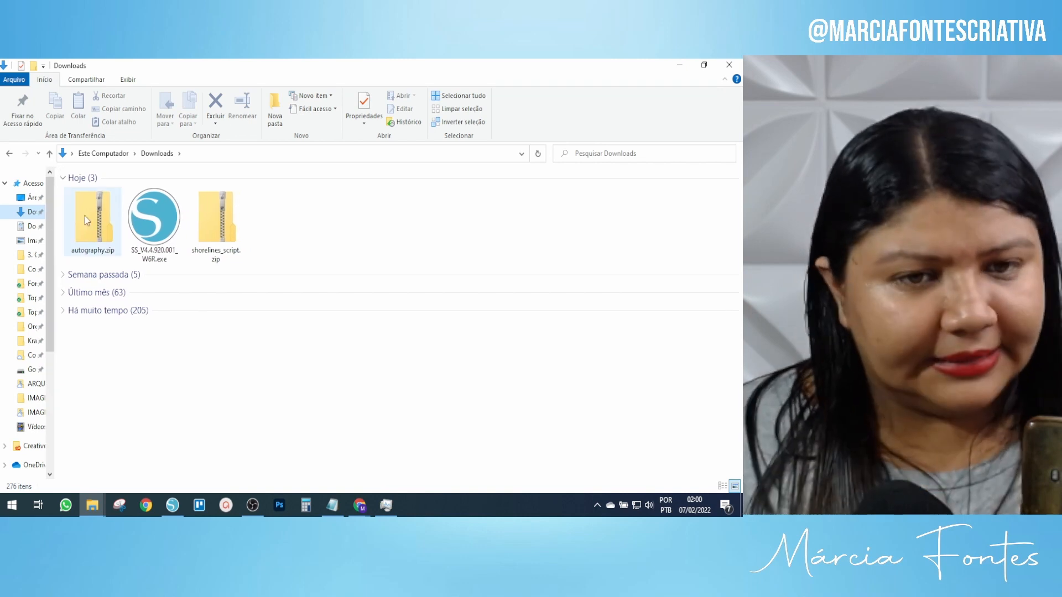
Open autography.zip and preview the Autography.otf font file.
left_click(107, 204)
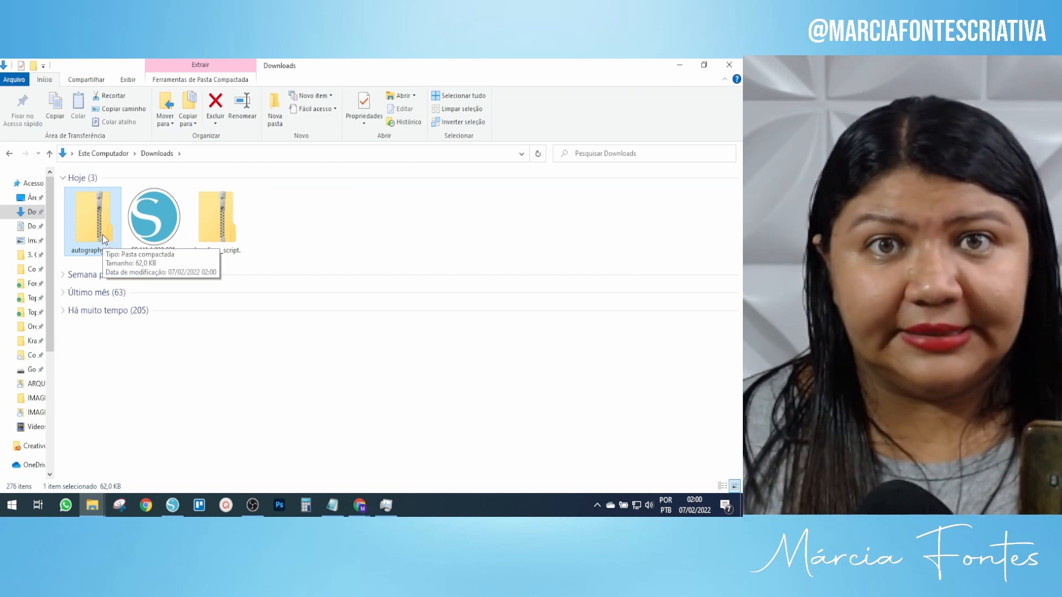
double_click(102, 235)
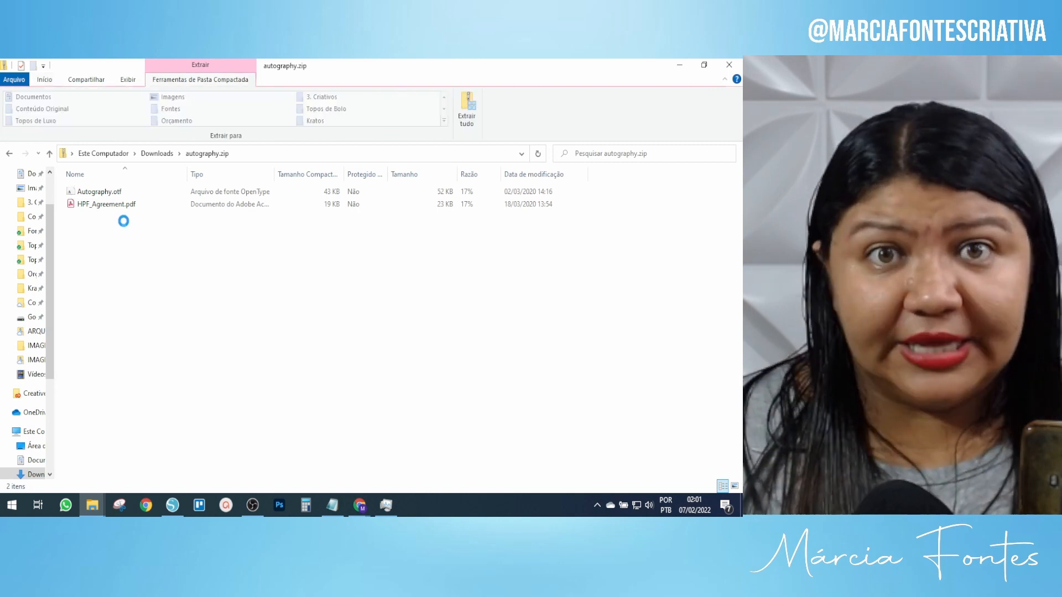
left_click(120, 194)
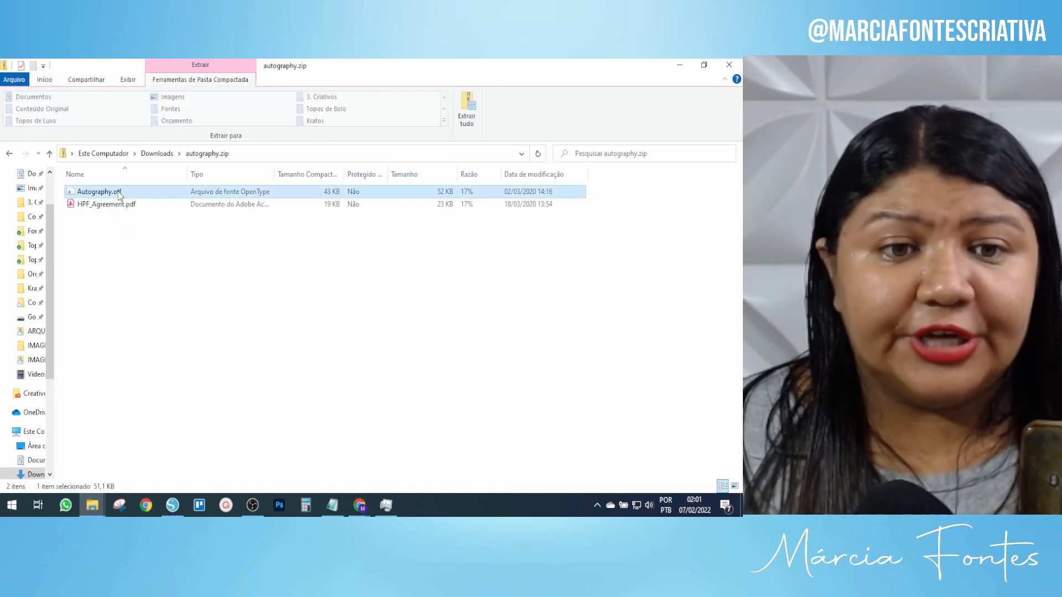
double_click(120, 193)
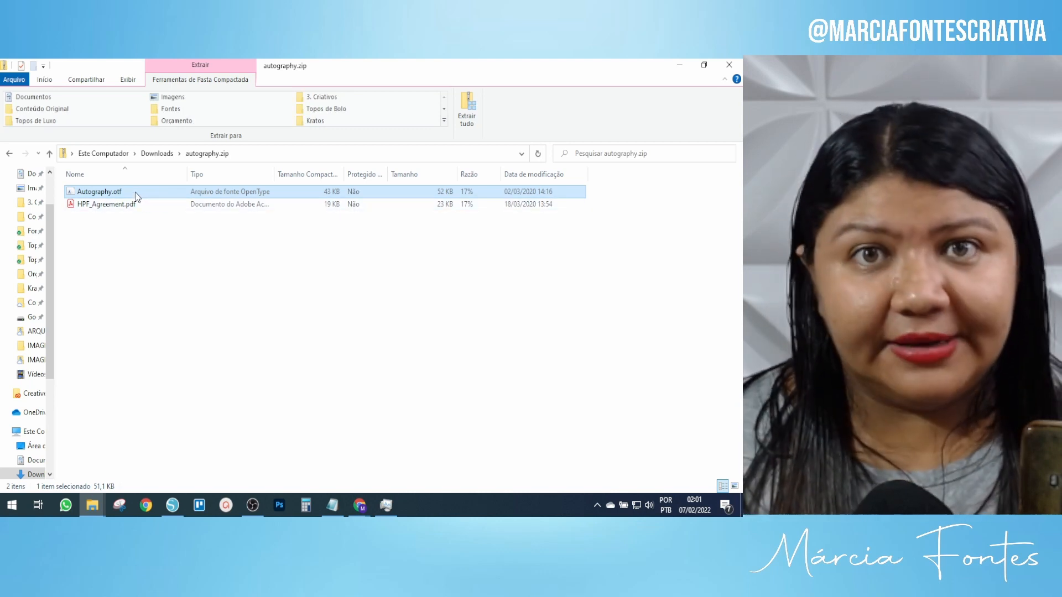
double_click(135, 192)
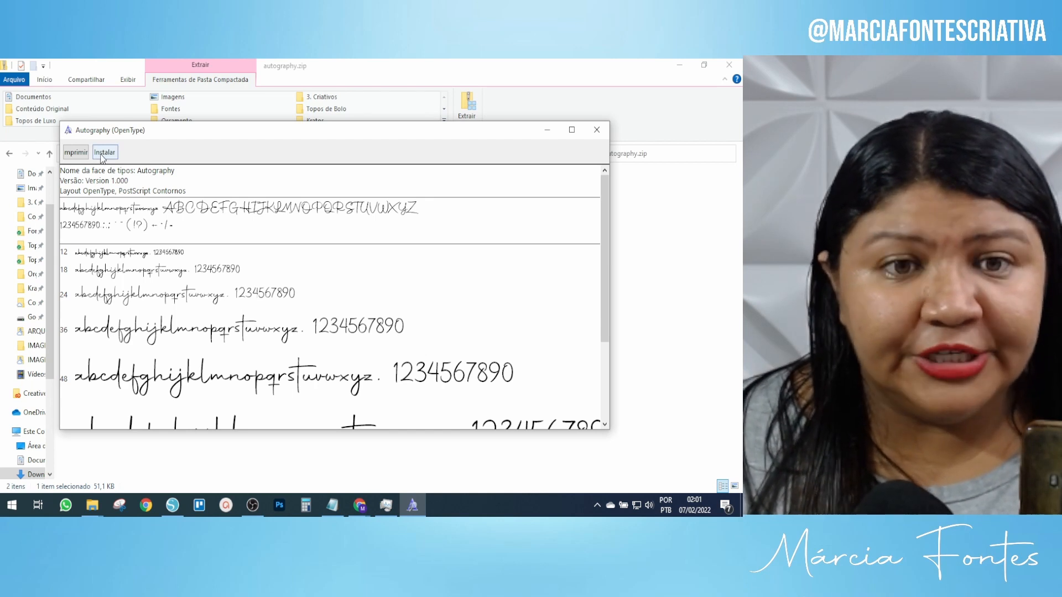
Install Autography, replacing the existing copy, then close the preview and return to Silhouette Studio.
left_click(100, 157)
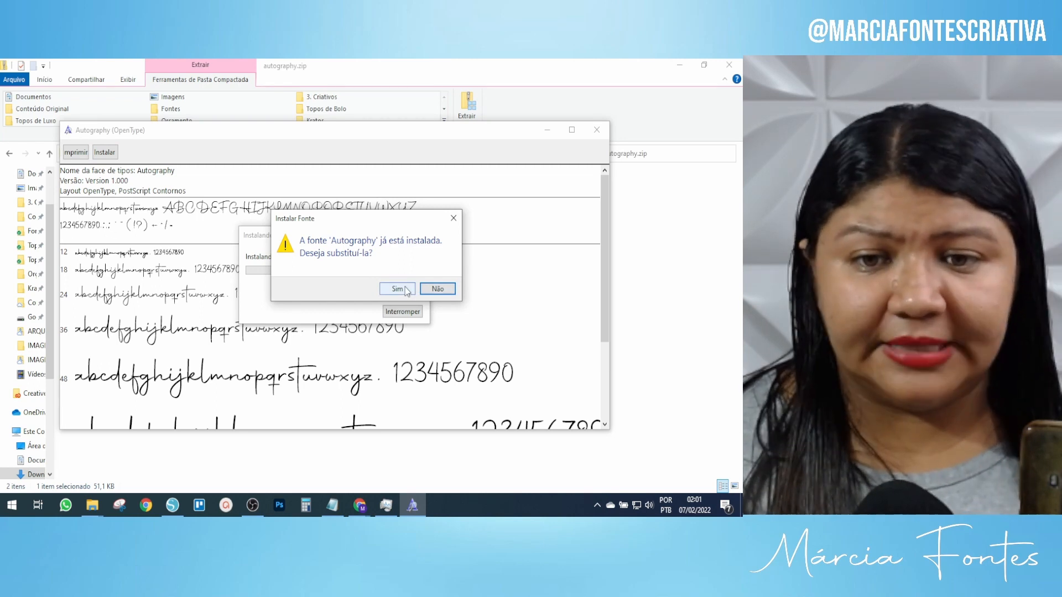
left_click(397, 289)
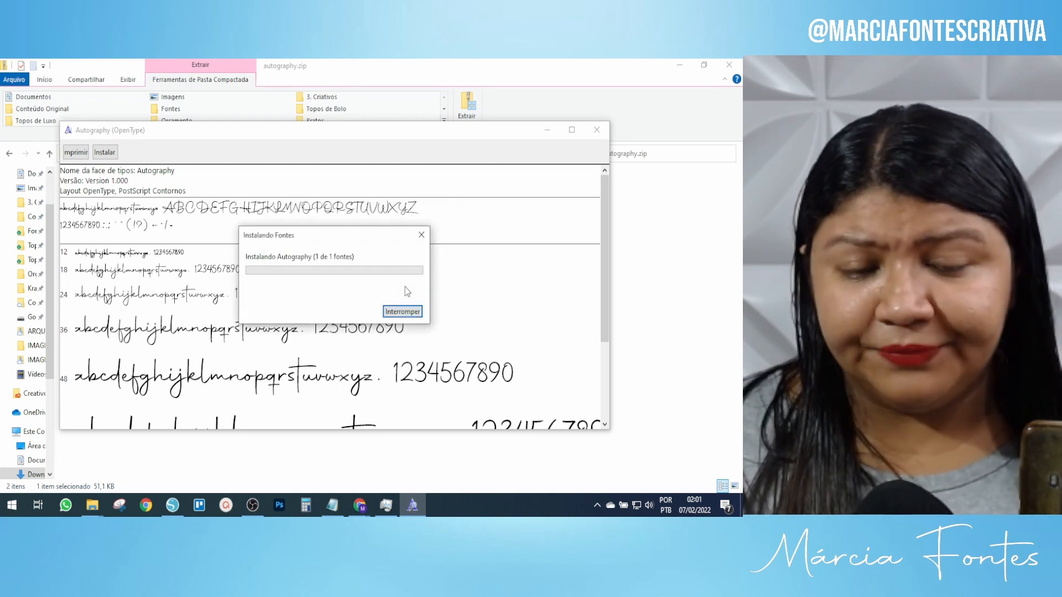
left_click(596, 132)
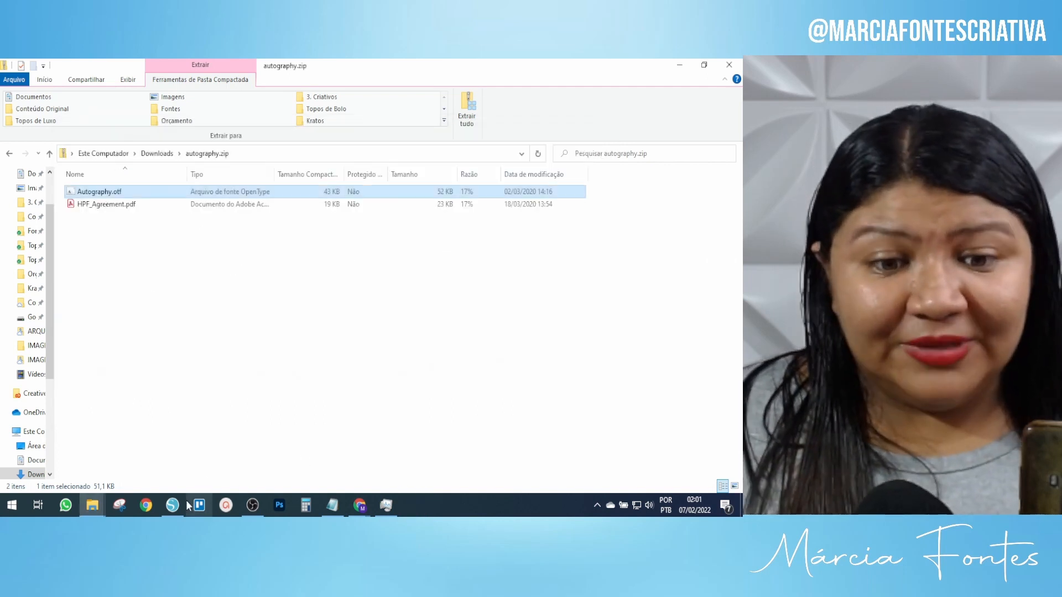
mouse_move(172, 505)
left_click(176, 451)
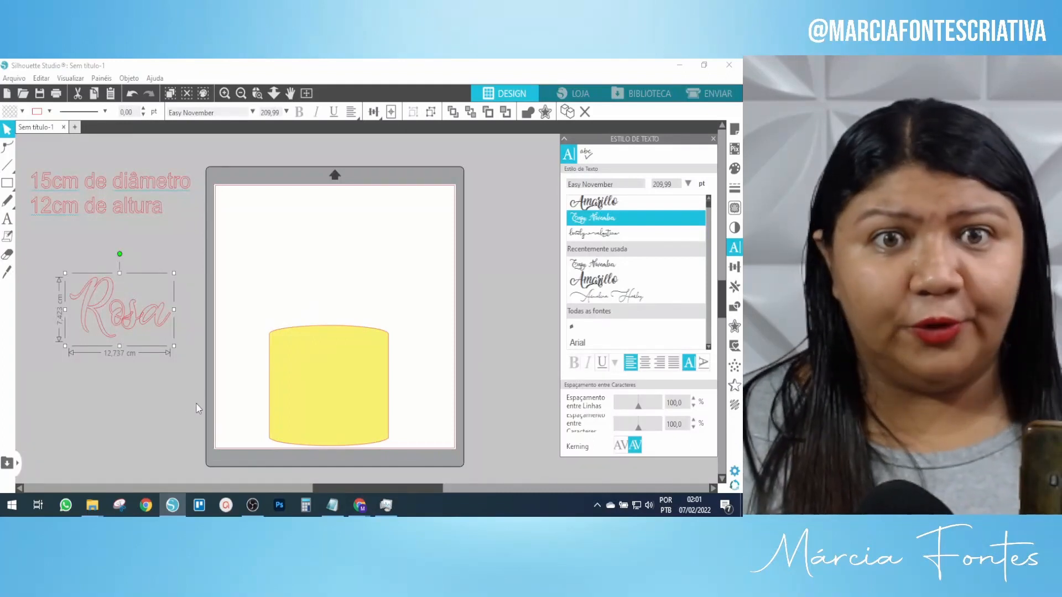
Switch the Rosa text to the Autobus Omnibus font.
left_click(637, 270)
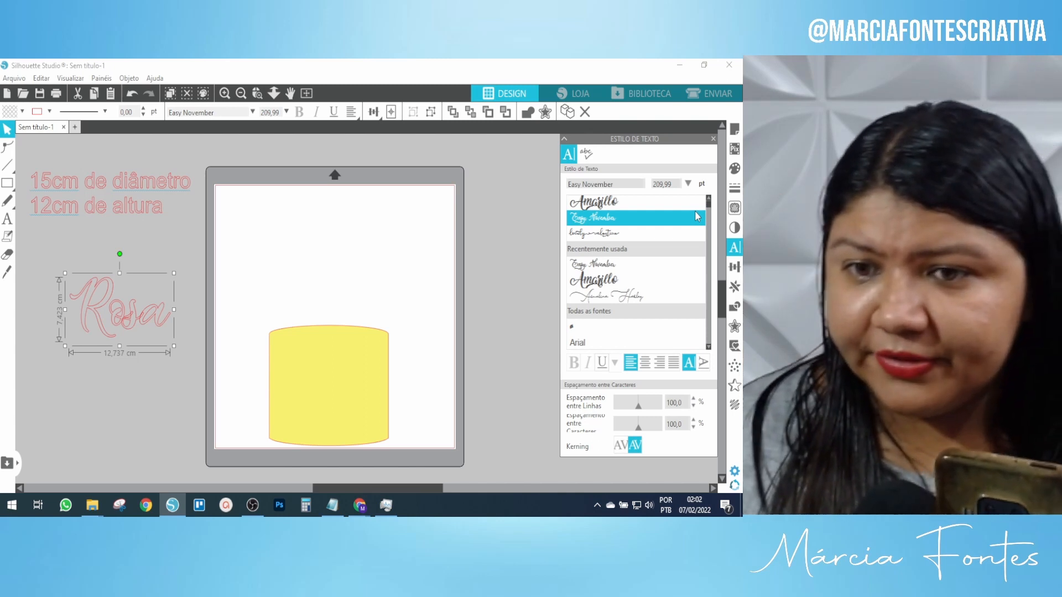
scroll(669, 265, "down", 1)
left_click(667, 267)
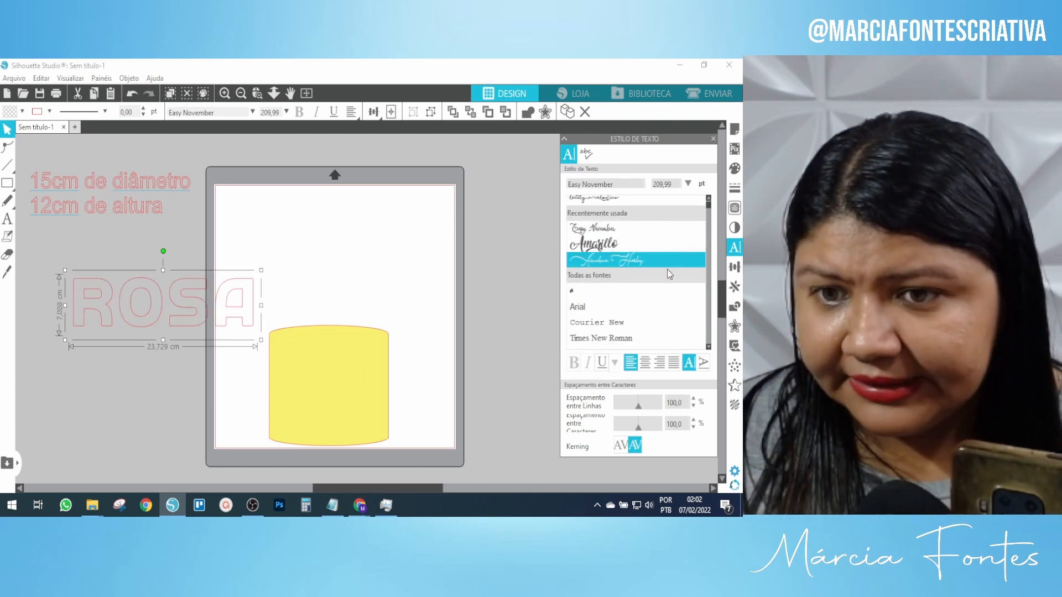
scroll(653, 279, "down", 5)
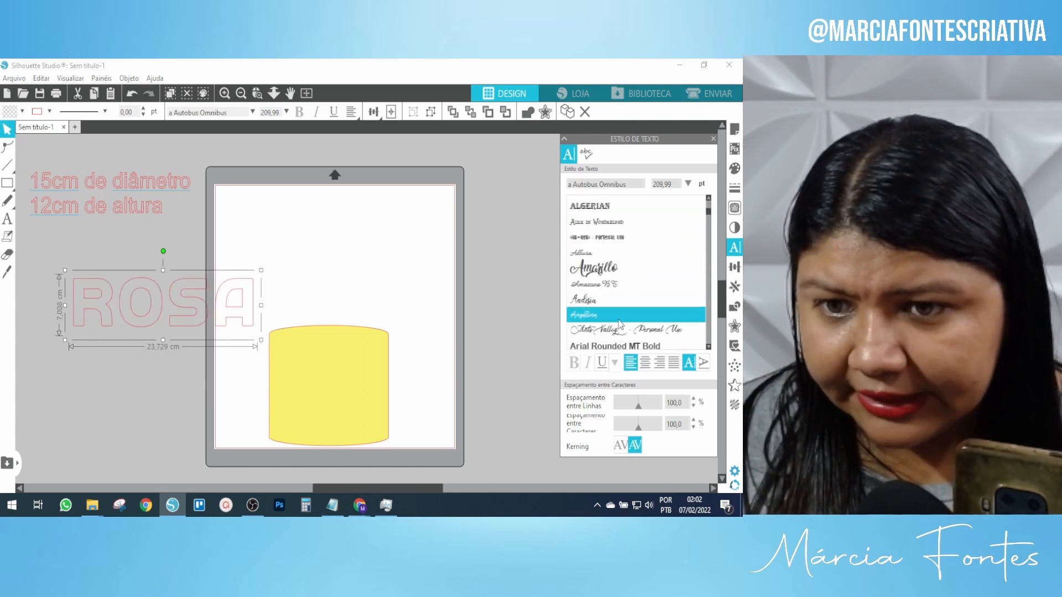
scroll(626, 312, "down", 1)
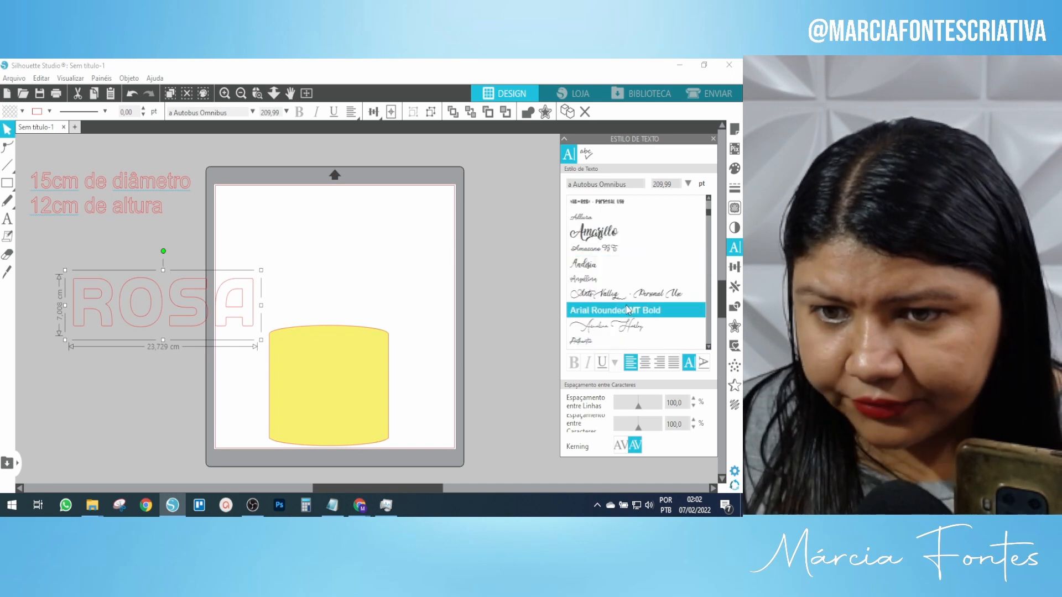
scroll(628, 309, "down", 1)
scroll(614, 304, "down", 3)
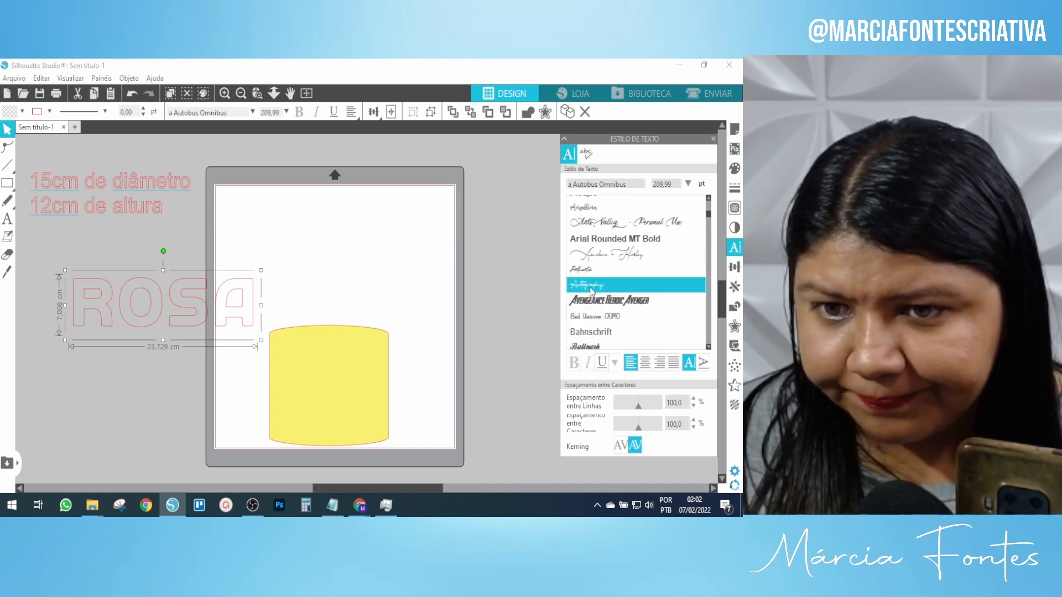
Move the ROSA text to the left of the cutting mat.
left_click(348, 240)
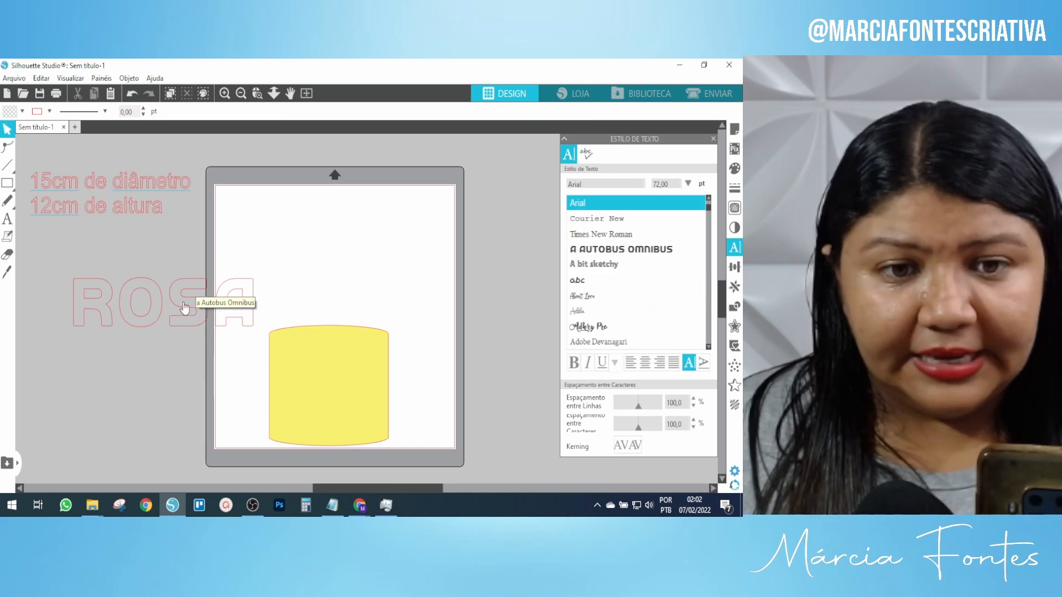
left_click_drag(184, 308, 144, 294)
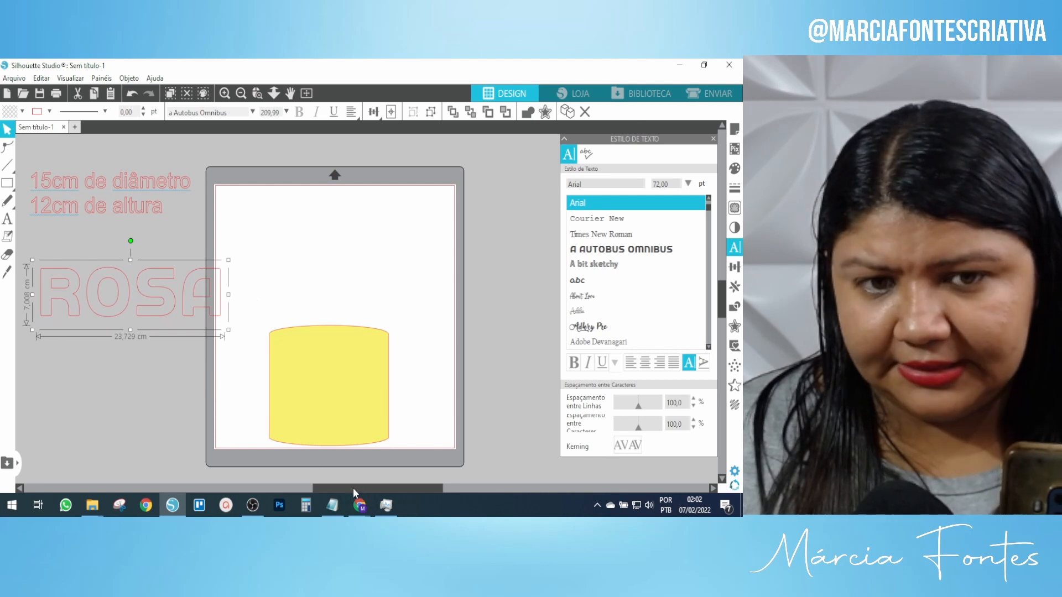
left_click_drag(353, 488, 343, 487)
left_click_drag(191, 309, 177, 312)
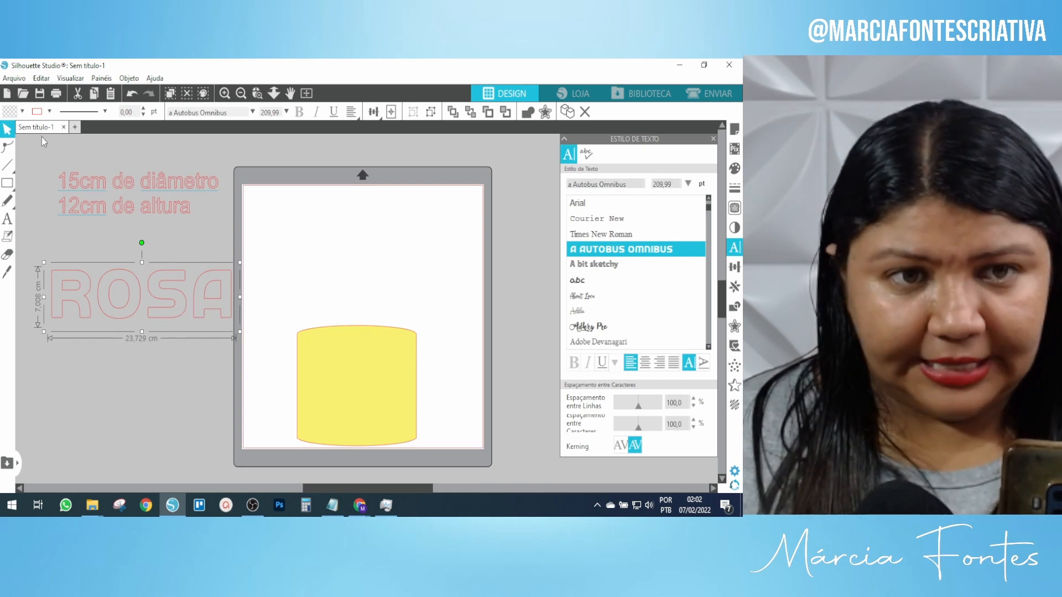
left_click(22, 112)
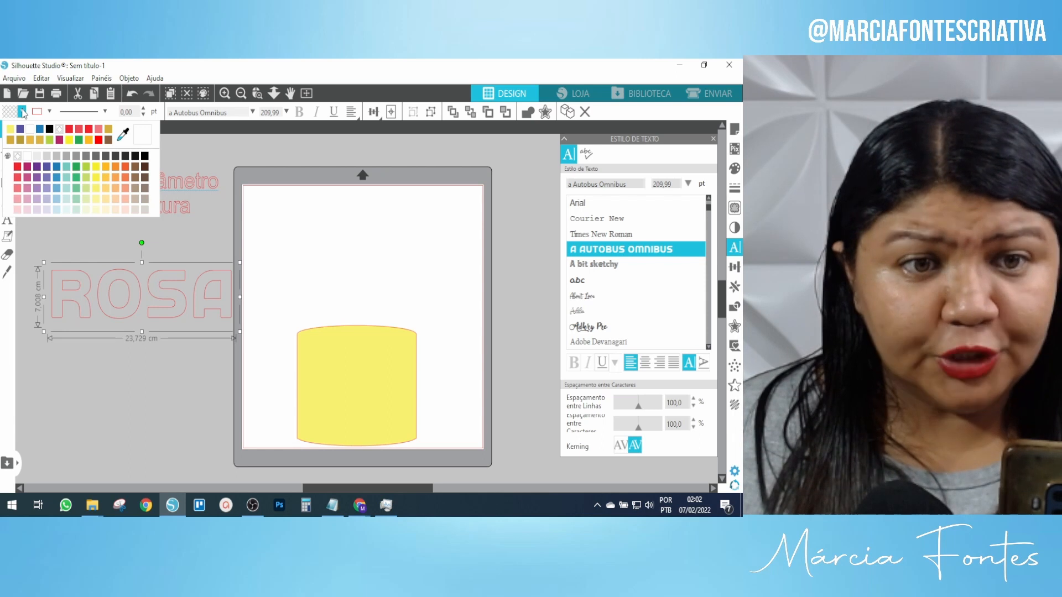
Fill the ROSA text with the red swatch and close the Text Style panel.
left_click(18, 167)
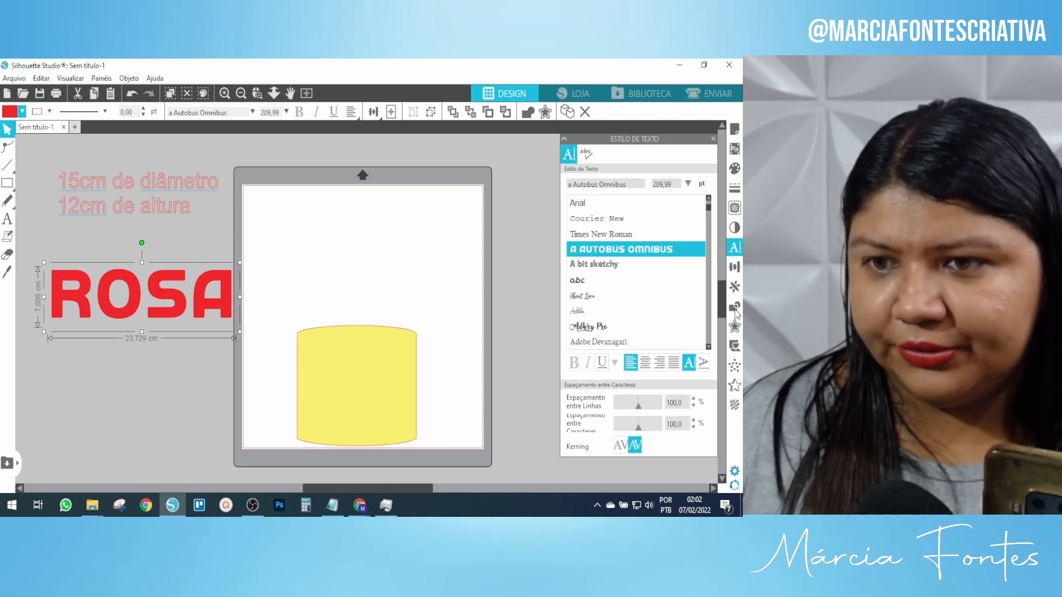
left_click(734, 247)
scroll(625, 277, "down", 1)
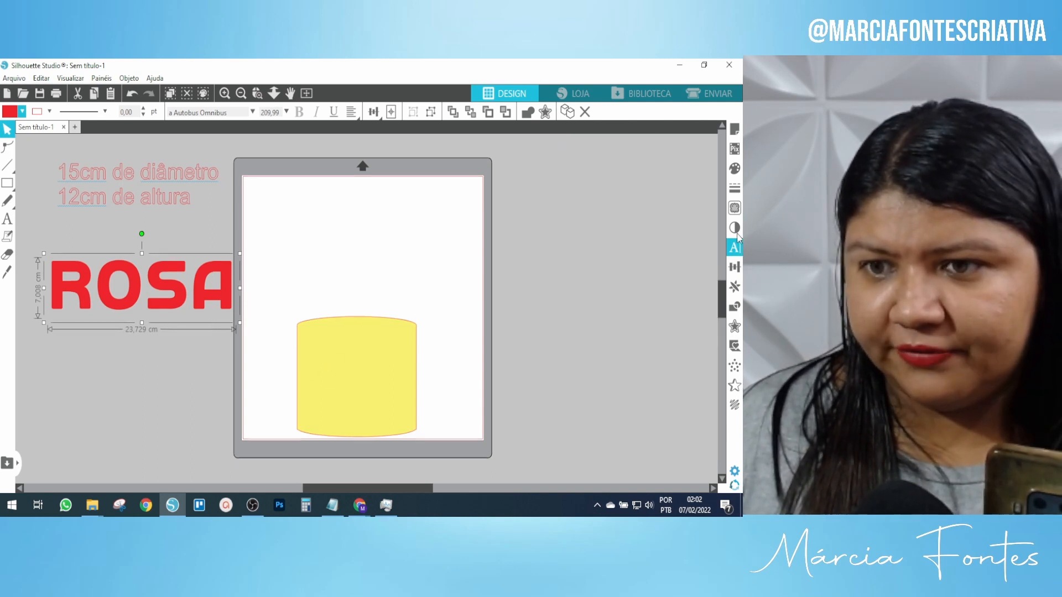
Change the ROSA text to the newly installed Autography script font so it reads 'Rosa'.
left_click(734, 248)
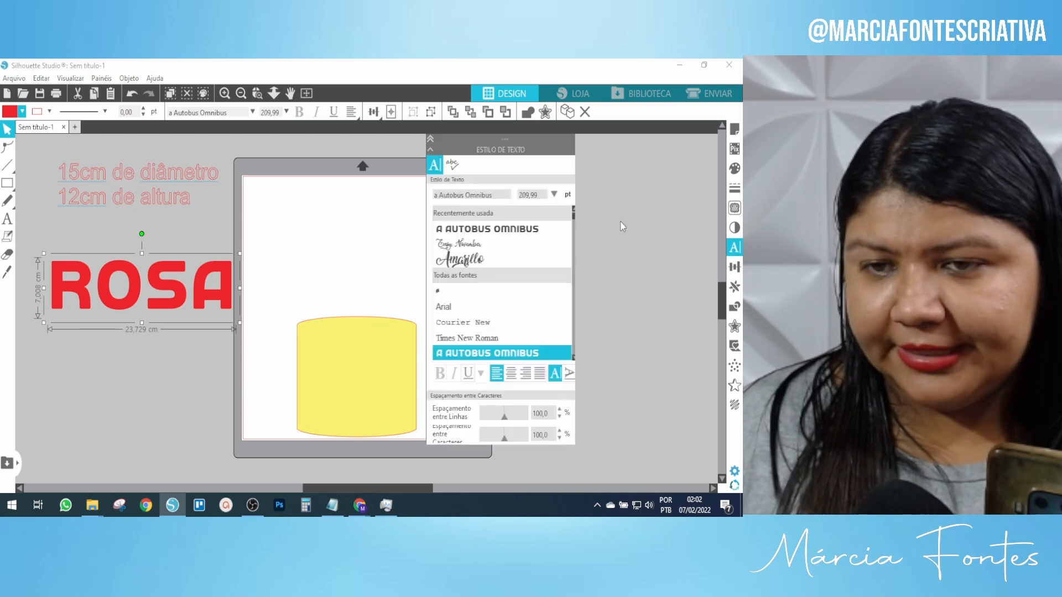
left_click_drag(575, 245, 584, 244)
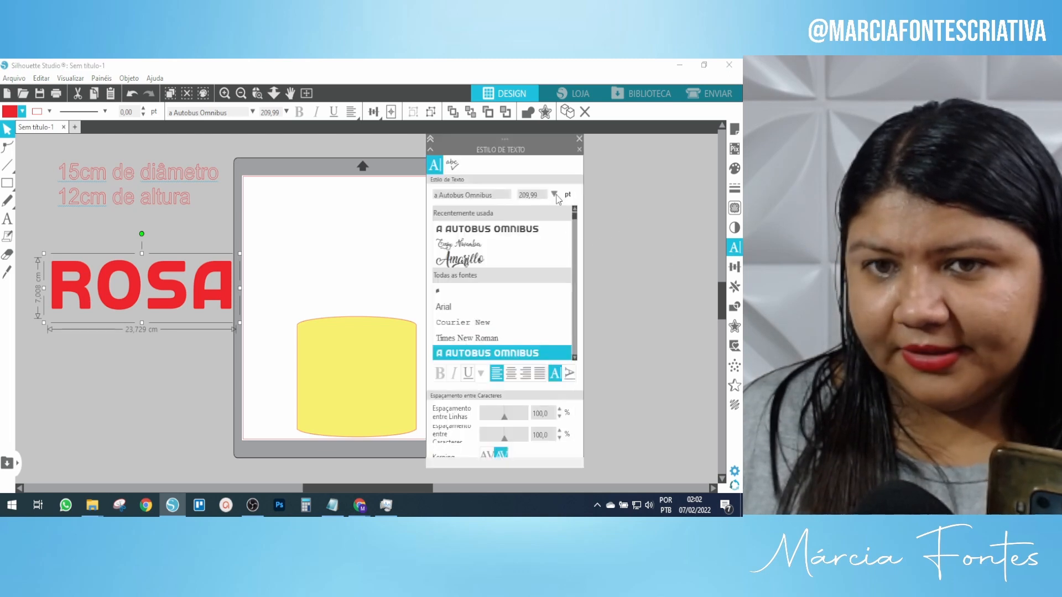
left_click_drag(504, 149, 657, 140)
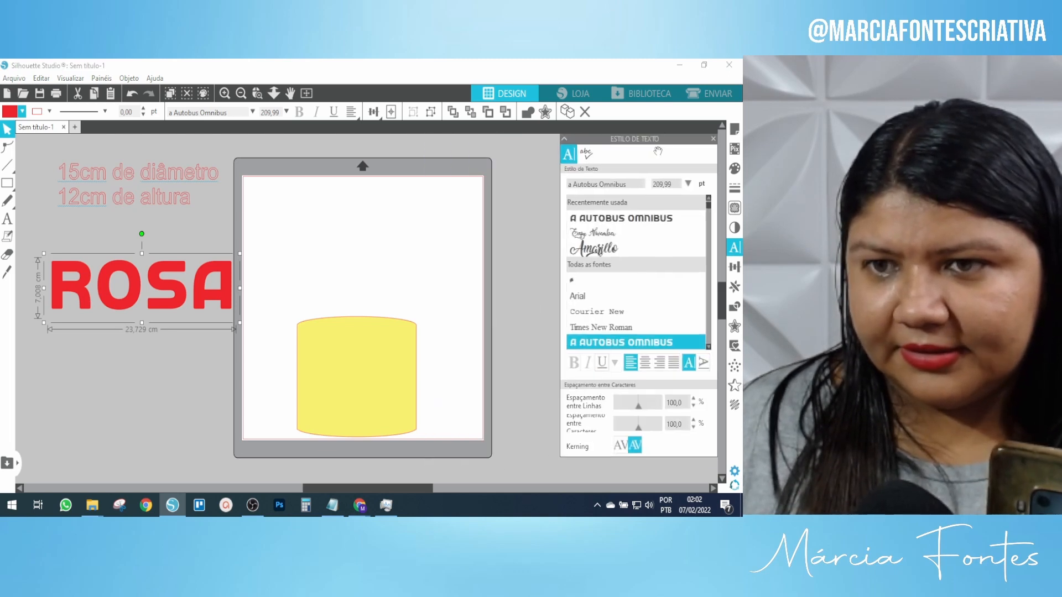
scroll(627, 266, "down", 5)
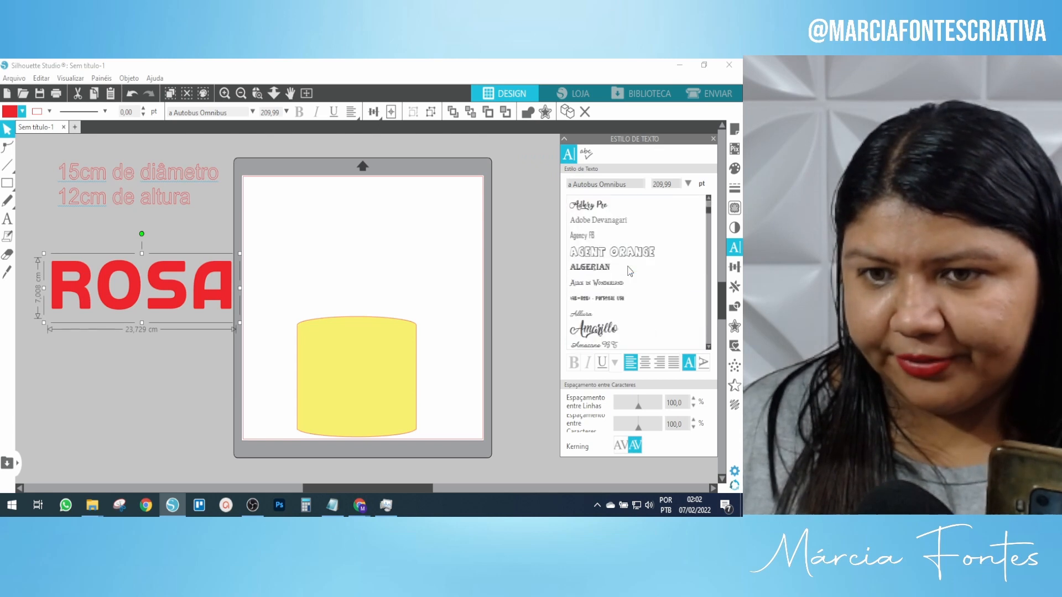
scroll(629, 275, "down", 3)
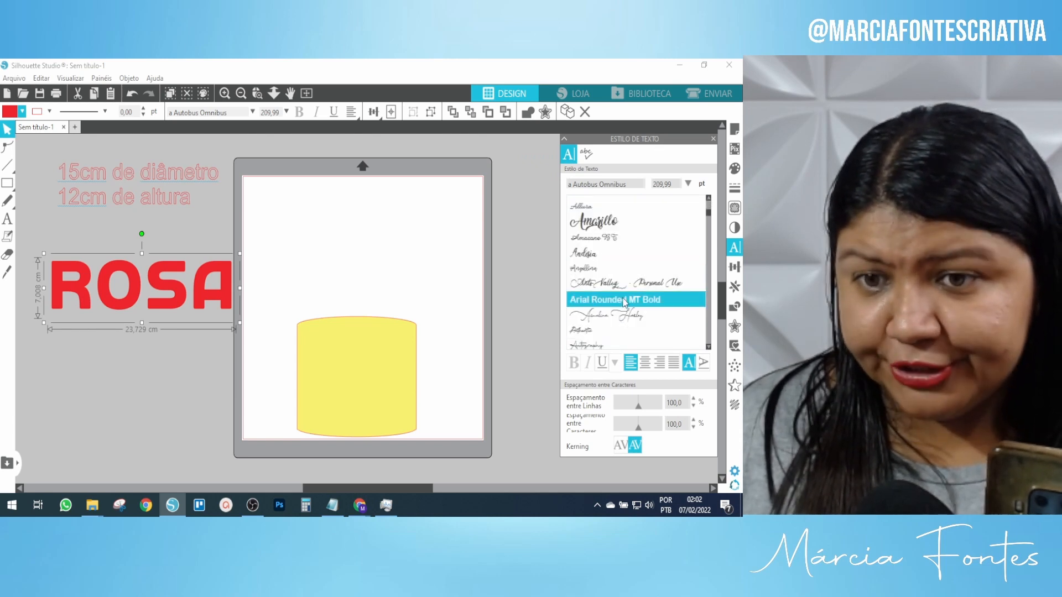
scroll(624, 302, "down", 1)
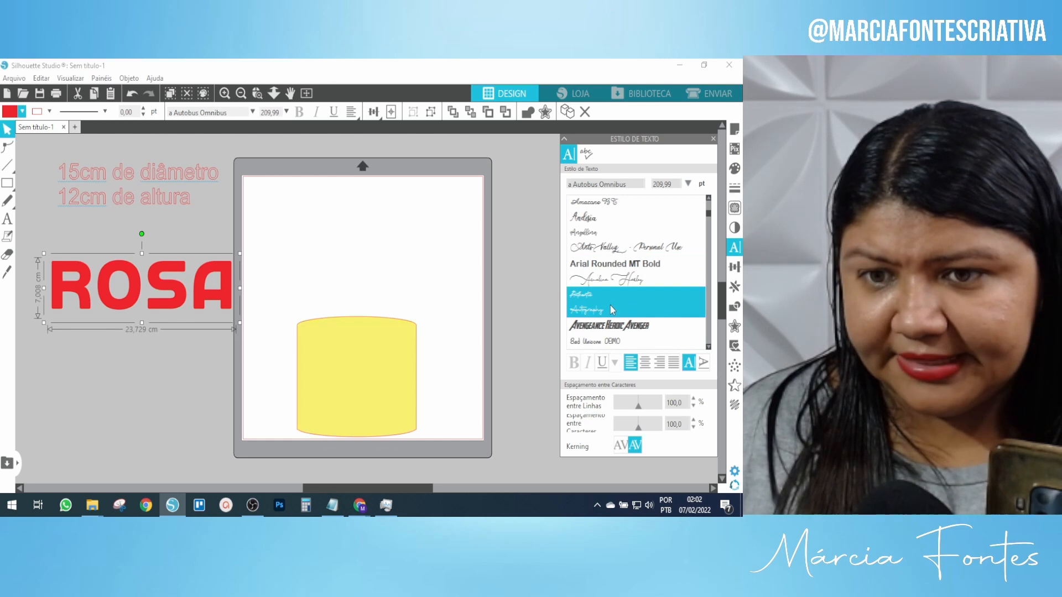
left_click(610, 307)
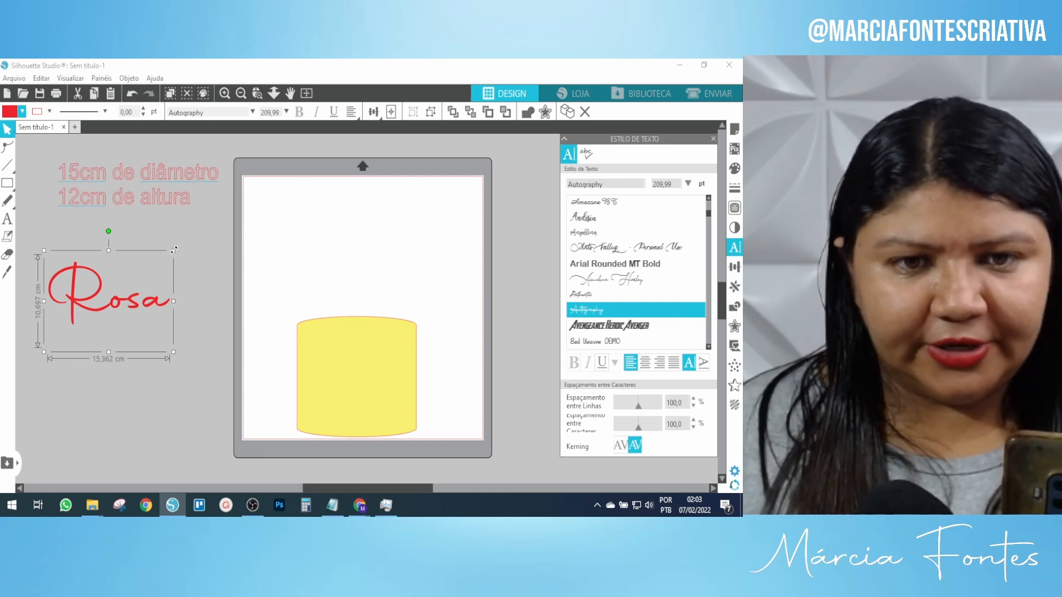
Scale the Rosa text to about 21.01 × 14.63 cm and nudge it slightly down-right.
left_click_drag(174, 251, 218, 216)
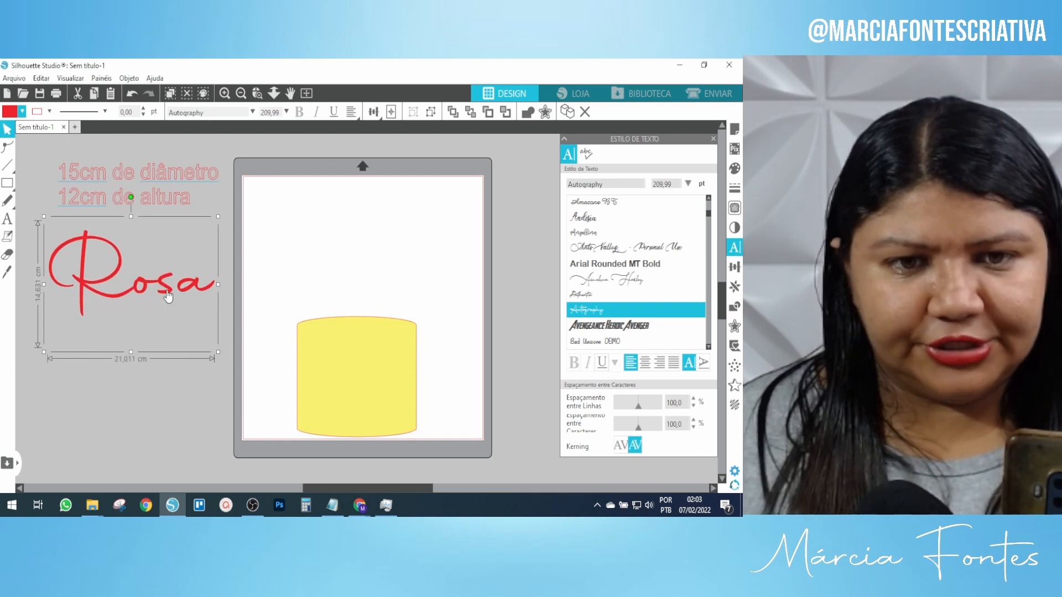
left_click_drag(164, 290, 169, 298)
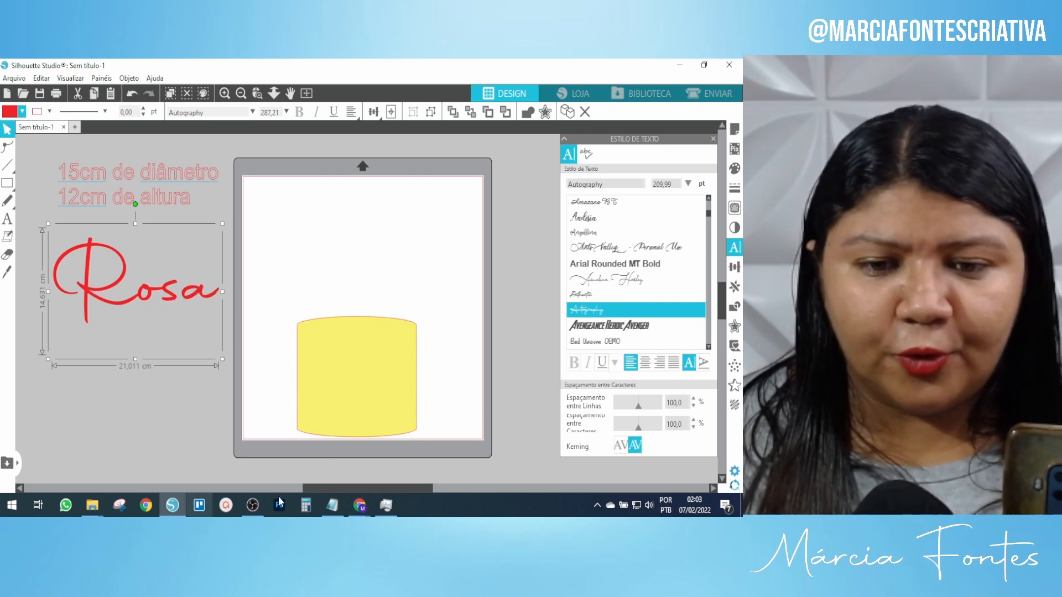
In the browser, search Google for 'fonte mickey' in a new tab.
mouse_move(357, 509)
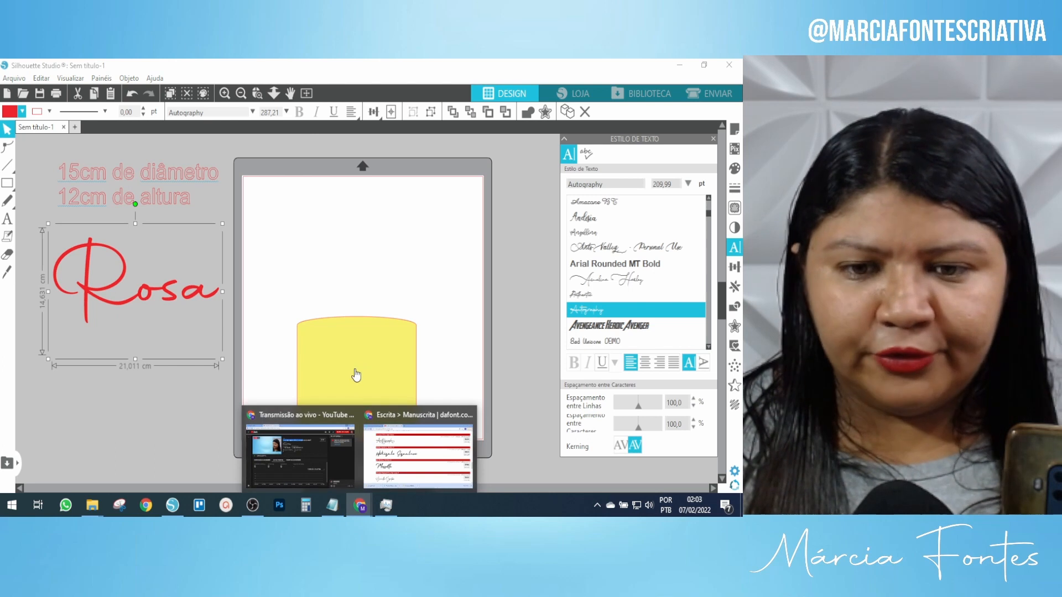
left_click(416, 467)
left_click(274, 68)
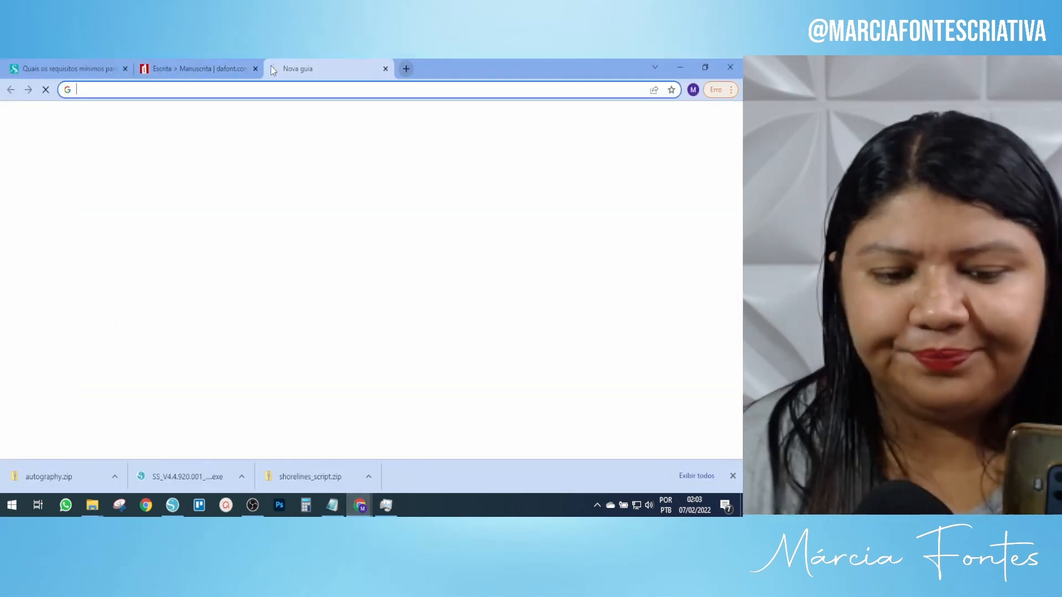
type("fonte mickey")
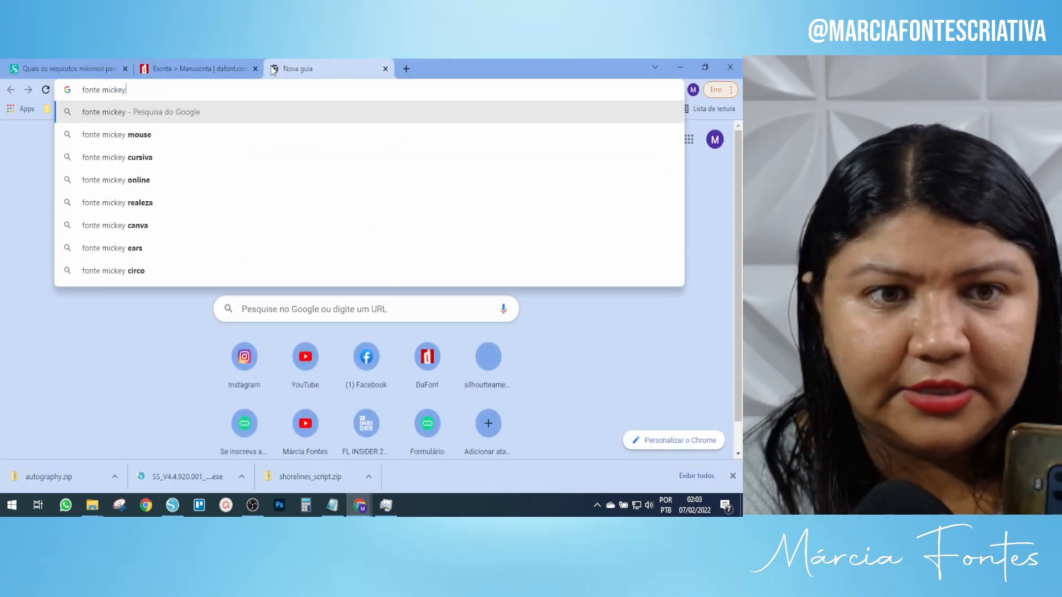
key("Return")
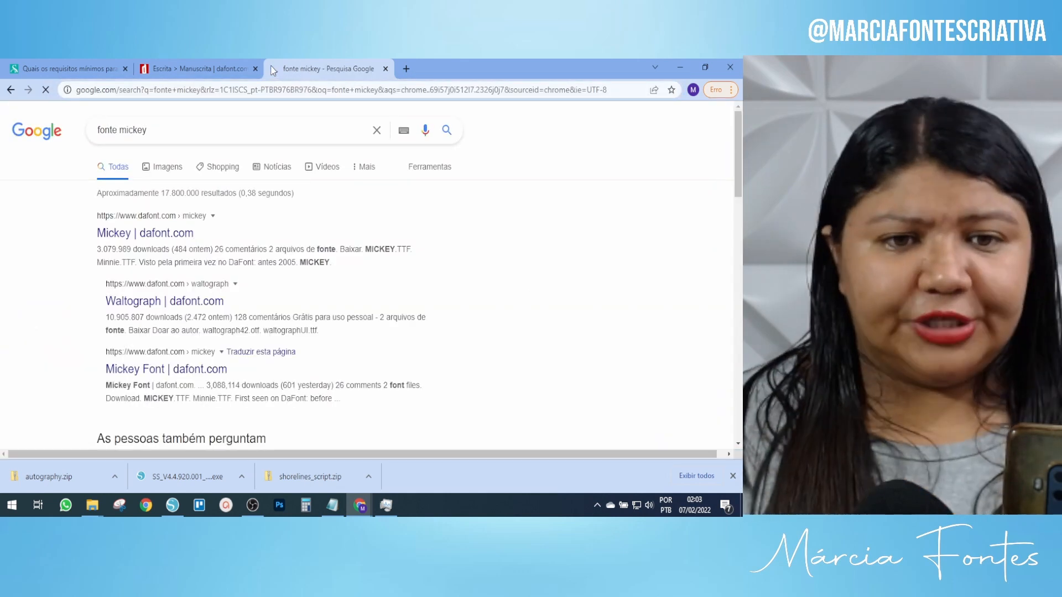
View the Mickey font's dafont page, then close both tabs and return to Silhouette Studio.
right_click(149, 237)
left_click(179, 245)
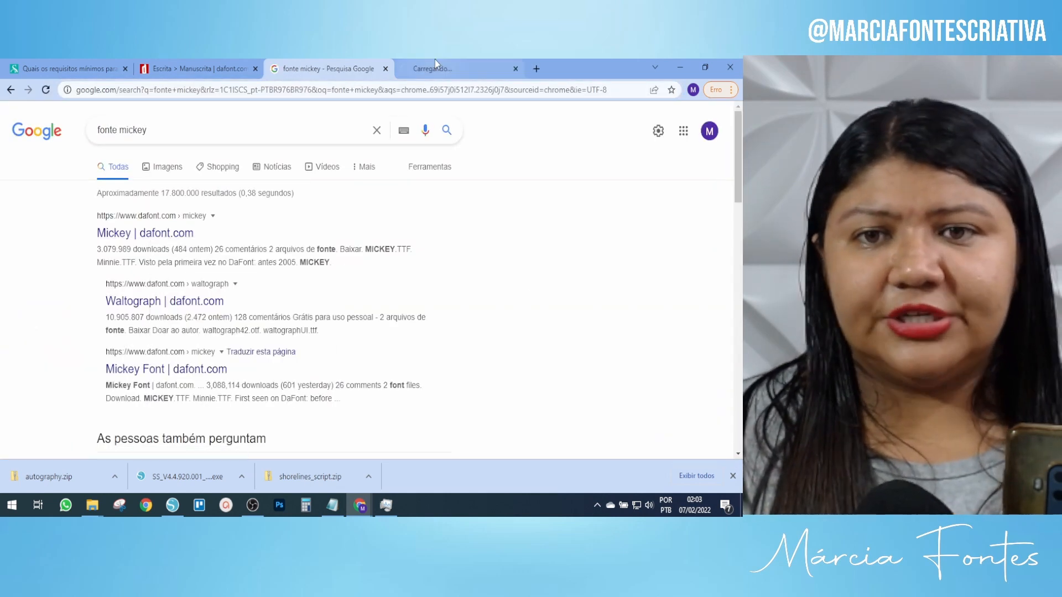
left_click(434, 65)
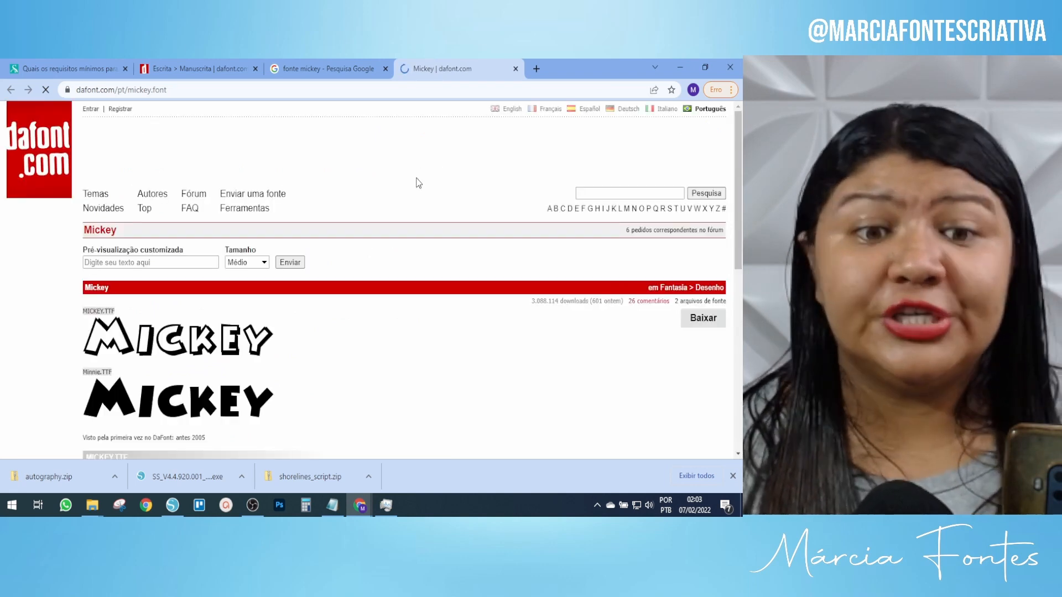
scroll(383, 250, "down", 3)
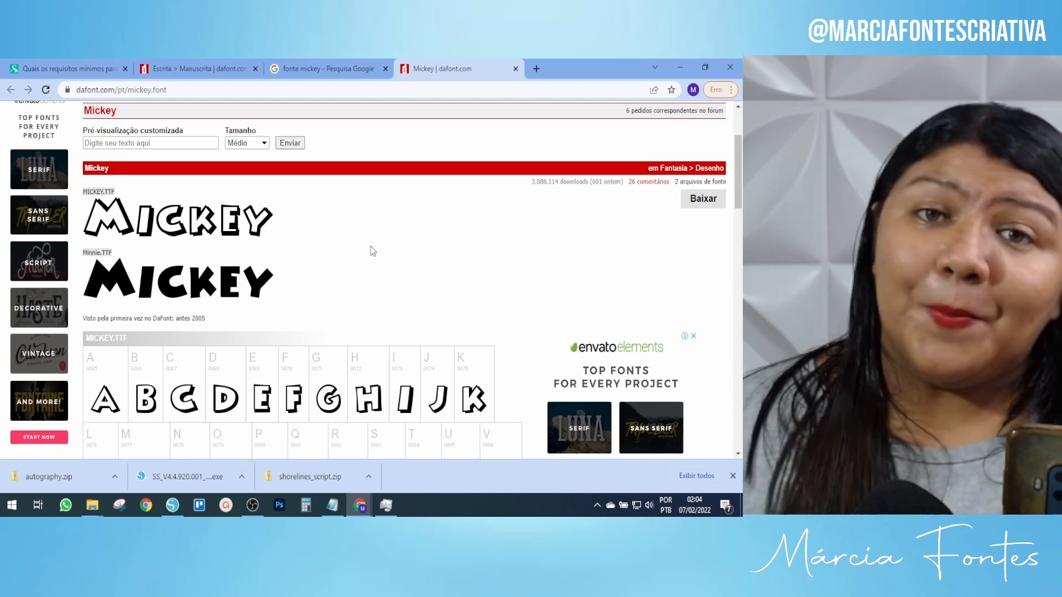
left_click(385, 69)
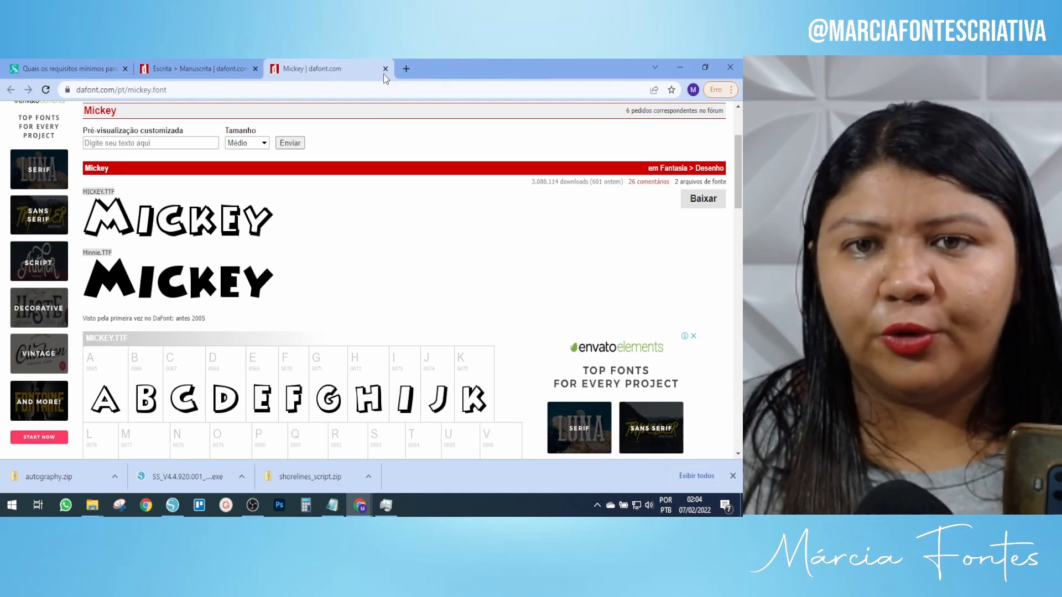
left_click(385, 68)
left_click(680, 66)
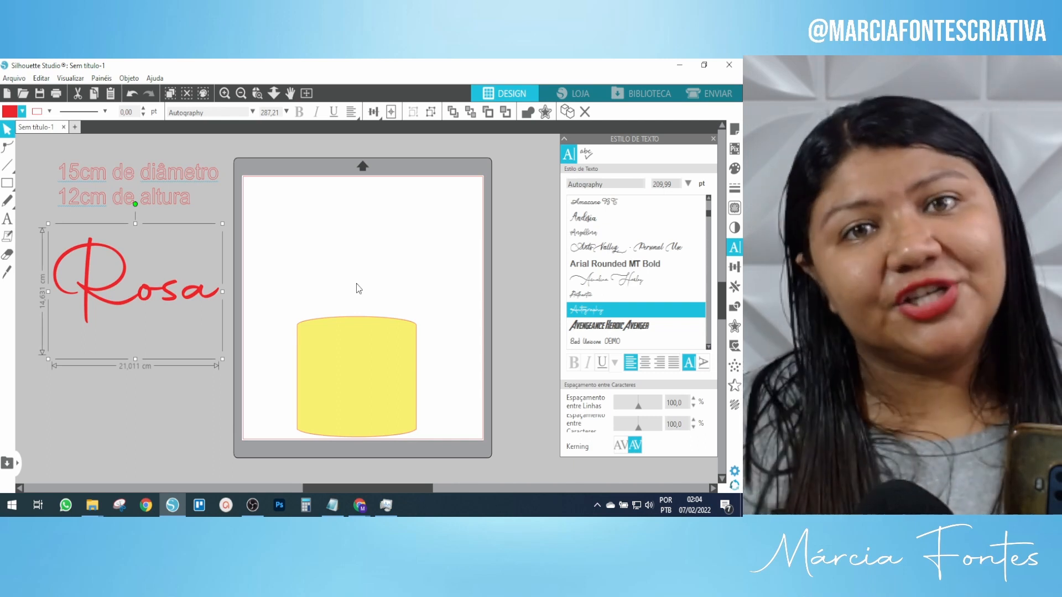
Change the Rosa text's fill from red to blue and deselect it.
left_click(22, 112)
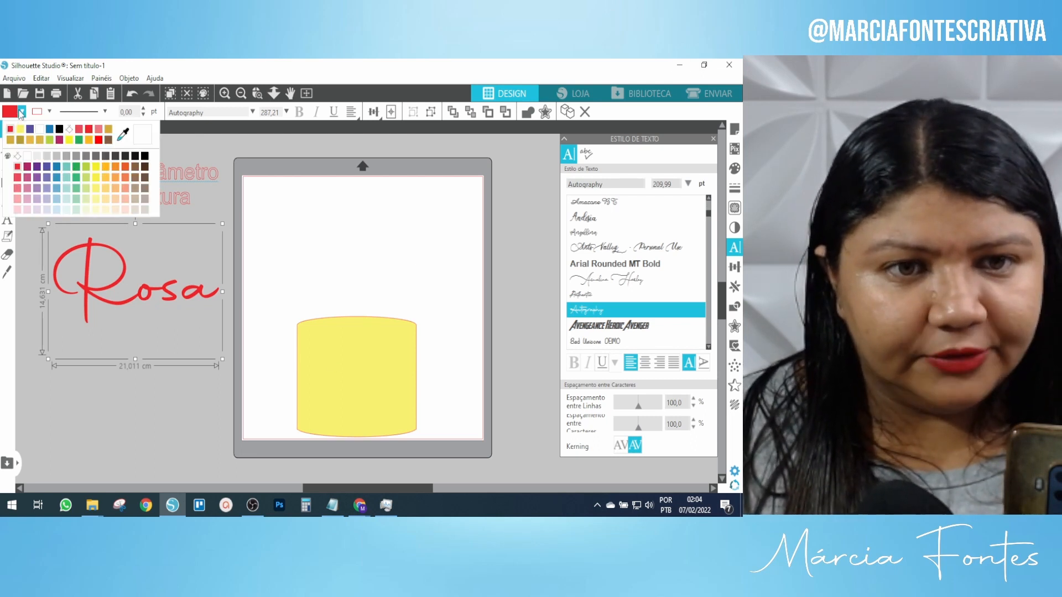
left_click(59, 174)
key("Escape")
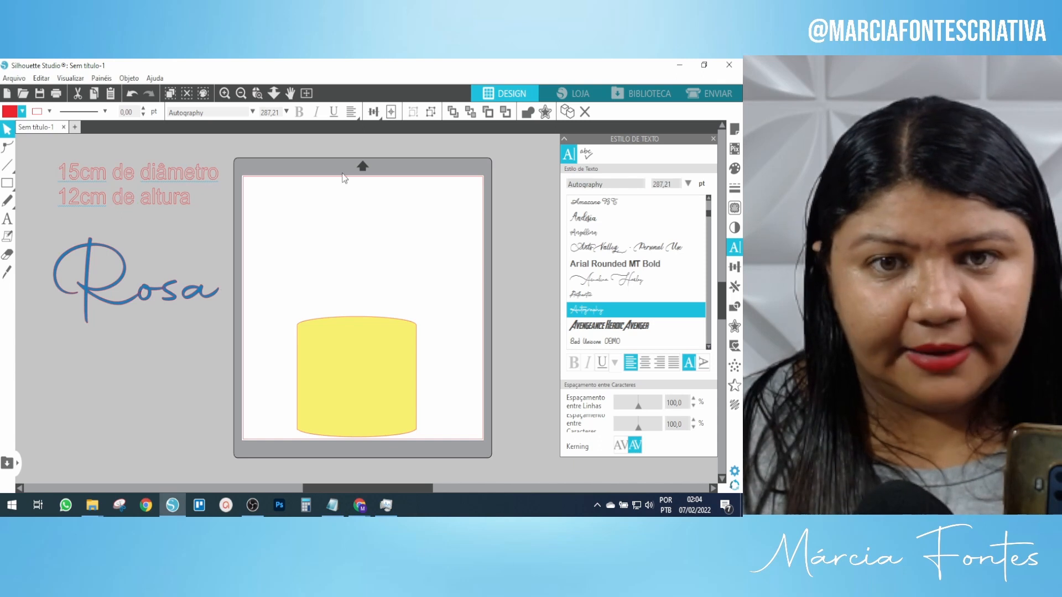
left_click(224, 93)
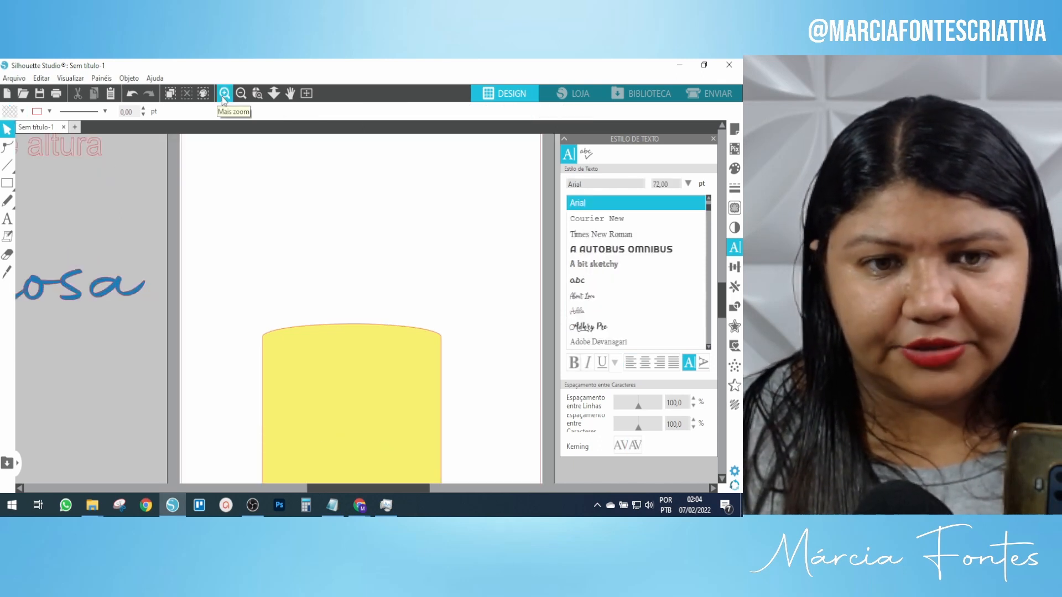
Zoom in and scroll the view to bring the blue Rosa lettering close up.
left_click_drag(388, 488, 257, 486)
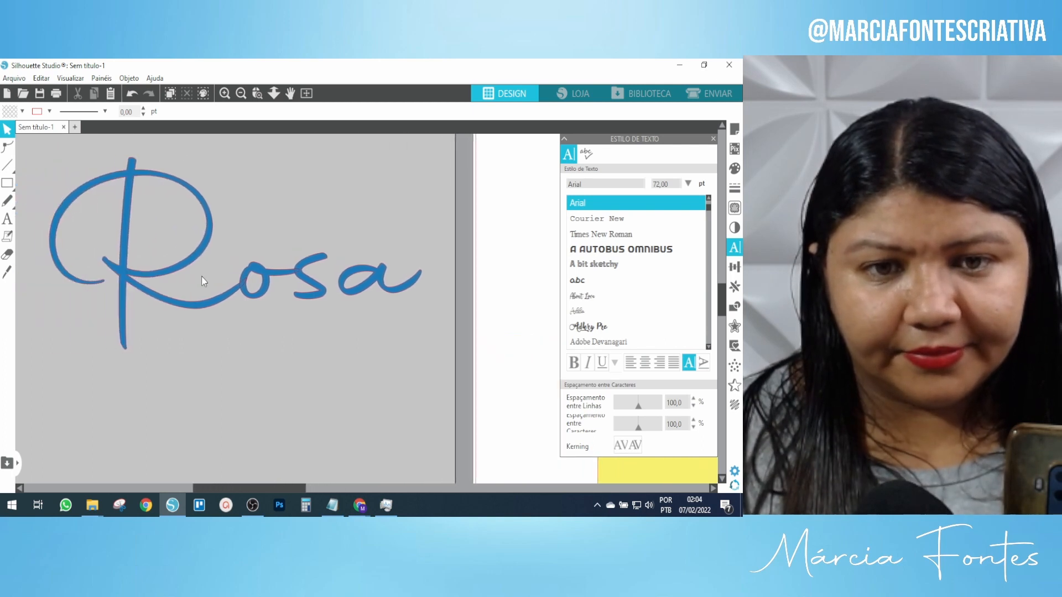
left_click(225, 92)
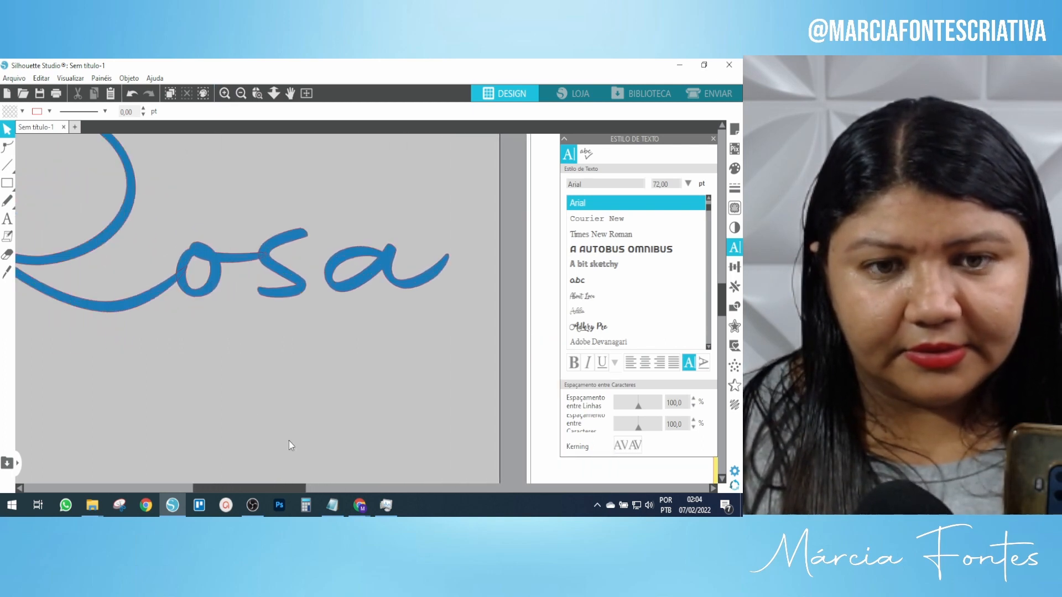
left_click_drag(293, 484, 222, 488)
scroll(280, 415, "up", 3)
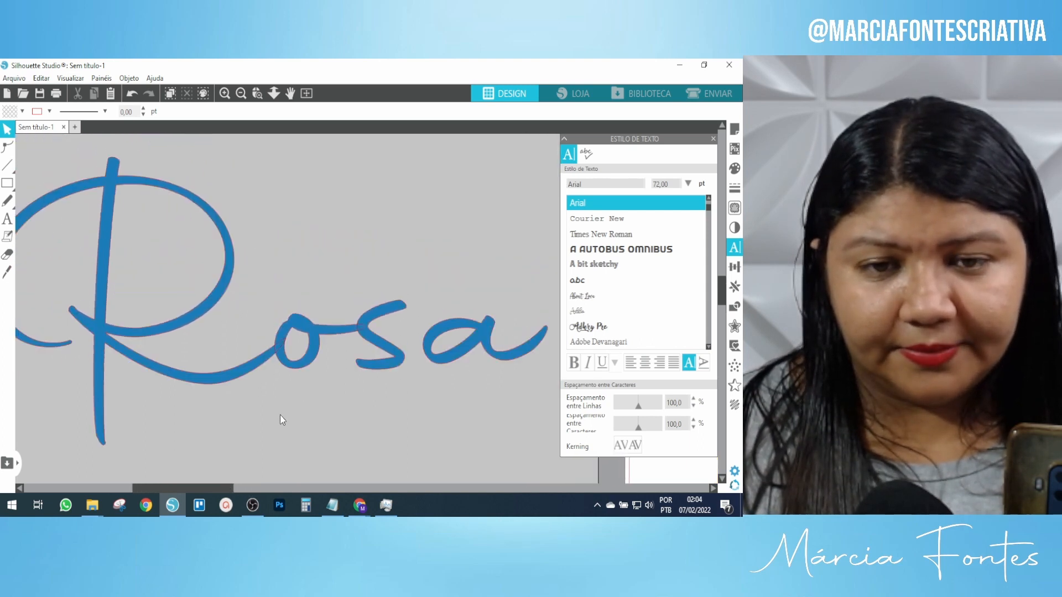
left_click_drag(217, 486, 208, 487)
scroll(262, 154, "down", 2)
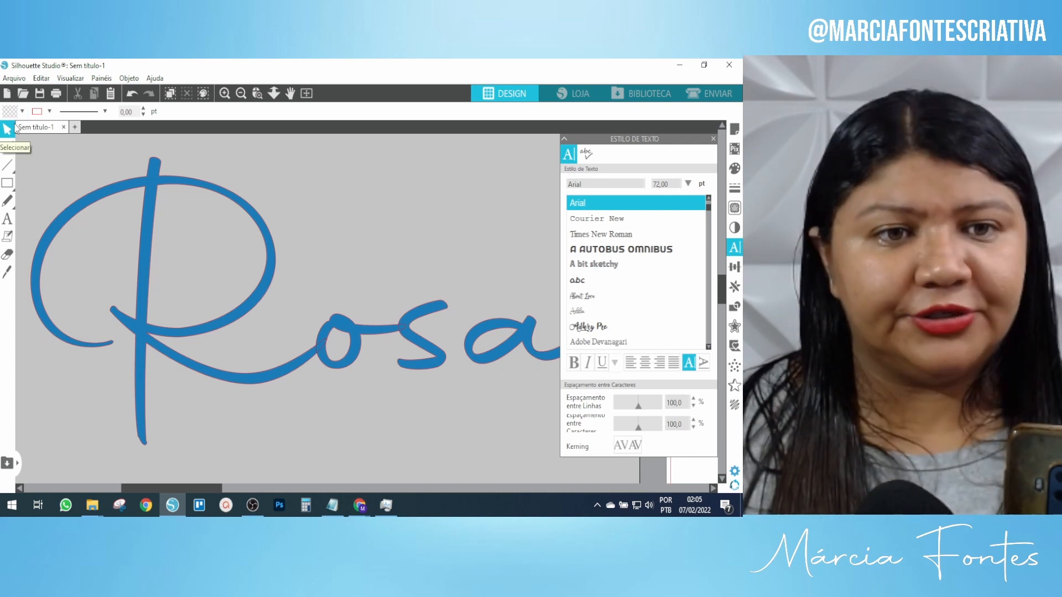
Check the fill and outline colour palettes, then select Rosa and zoom closer.
left_click(23, 111)
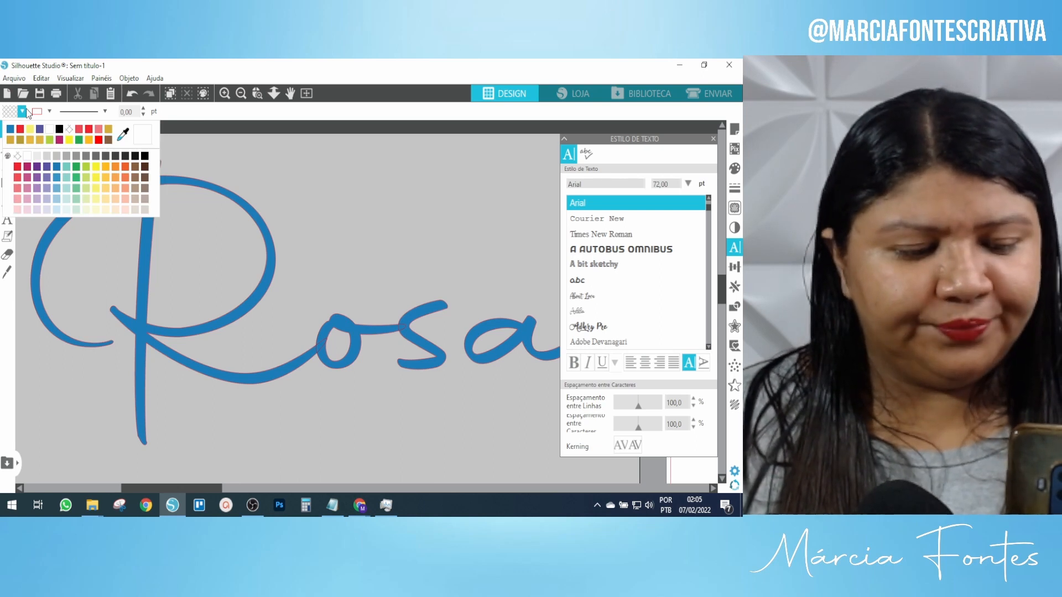
left_click(48, 111)
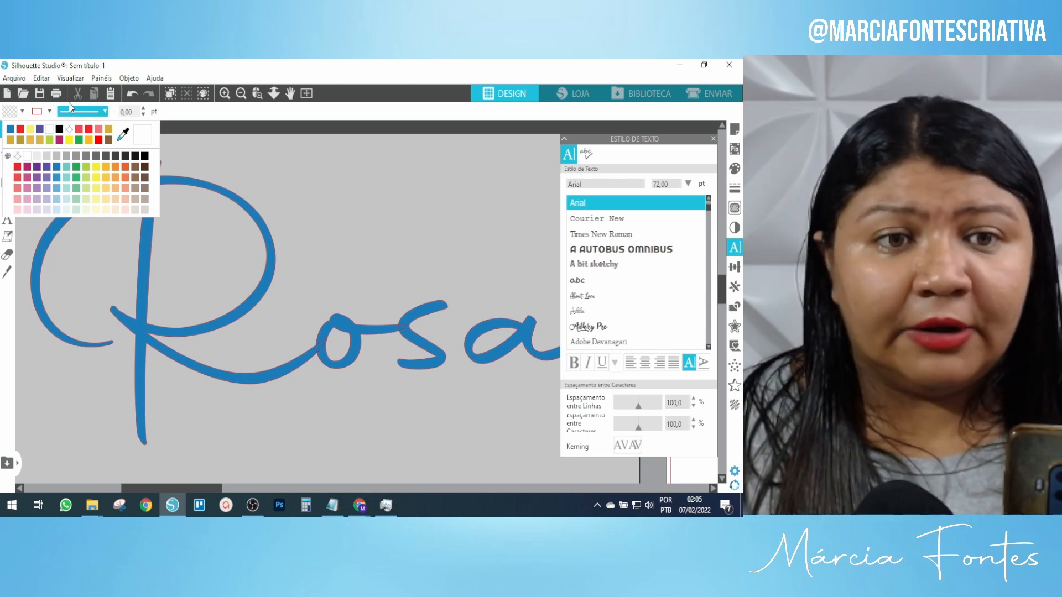
left_click(277, 189)
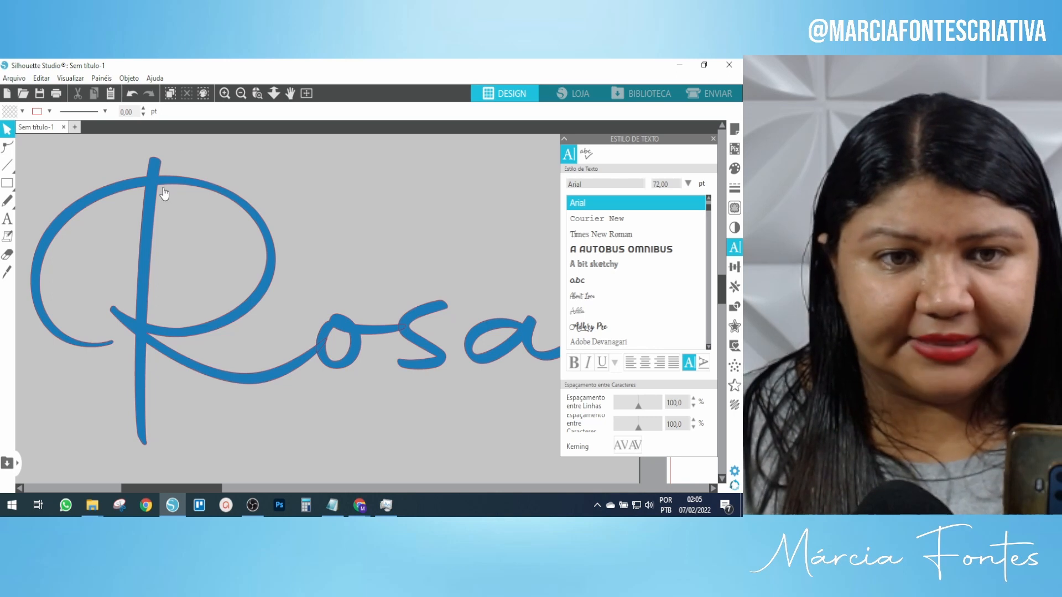
left_click(147, 190)
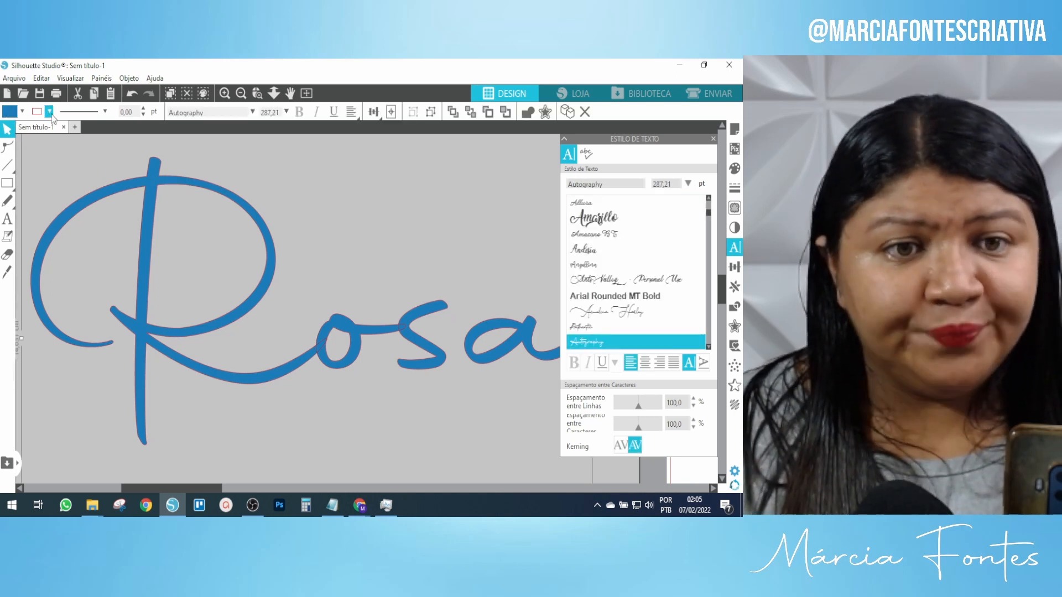
left_click(225, 94)
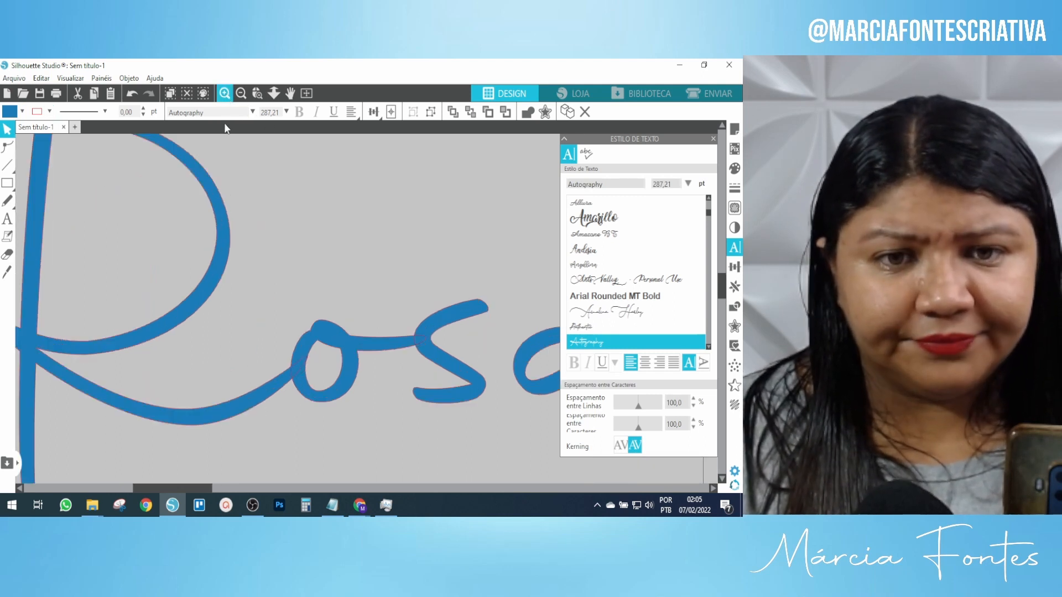
scroll(217, 257, "up", 1)
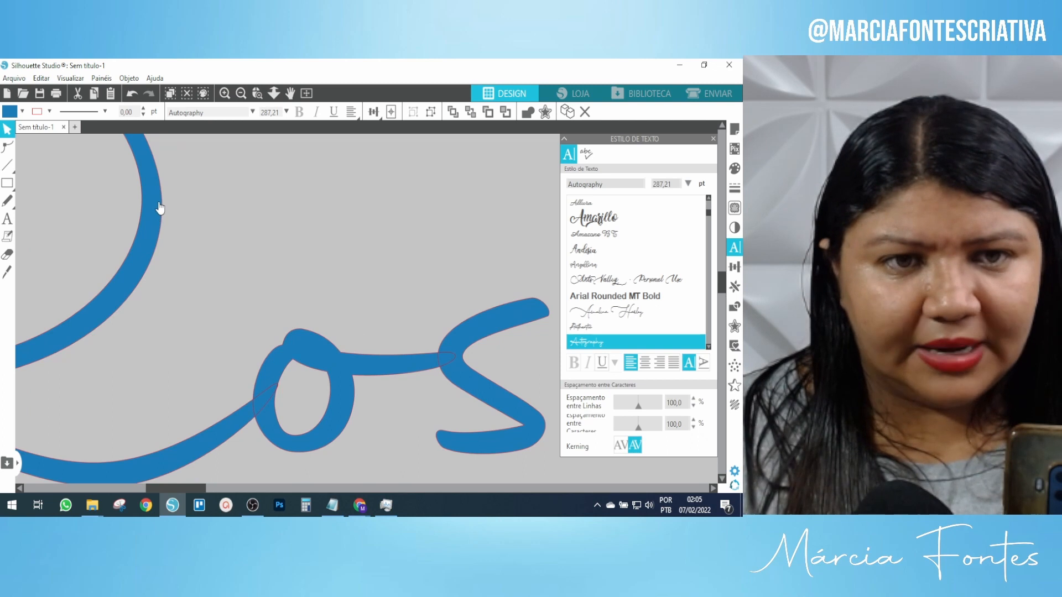
scroll(196, 256, "up", 1)
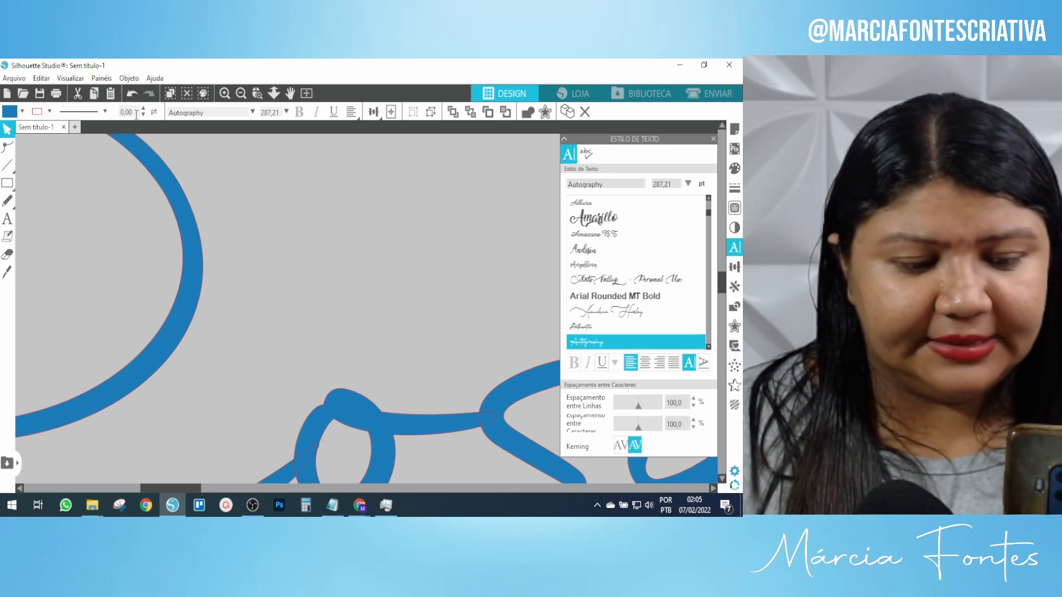
Set the Rosa outline width to 2,0 pt and zoom back out.
left_click_drag(132, 113, 118, 113)
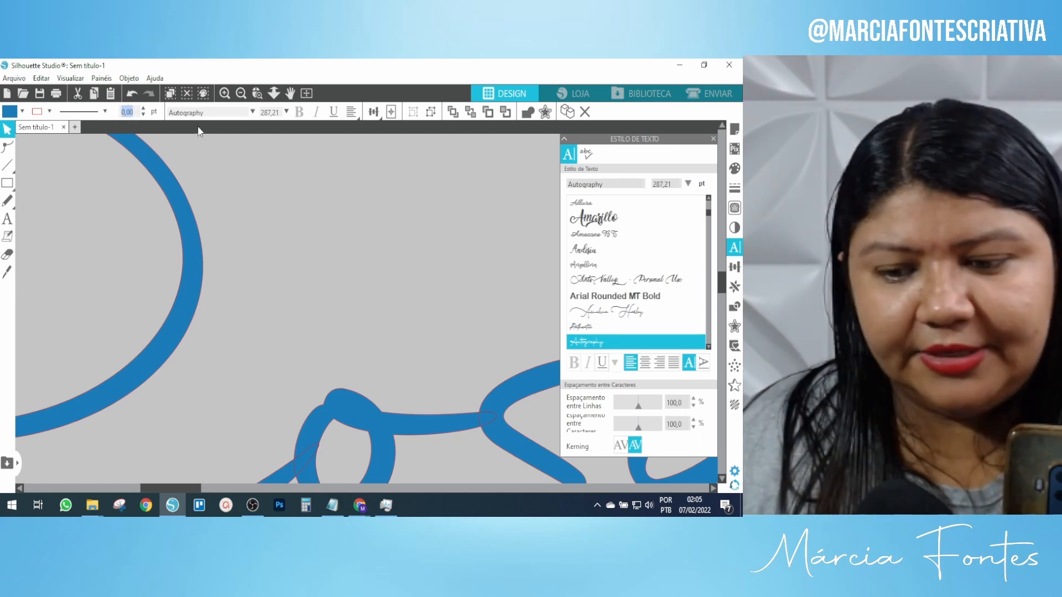
type("2,0")
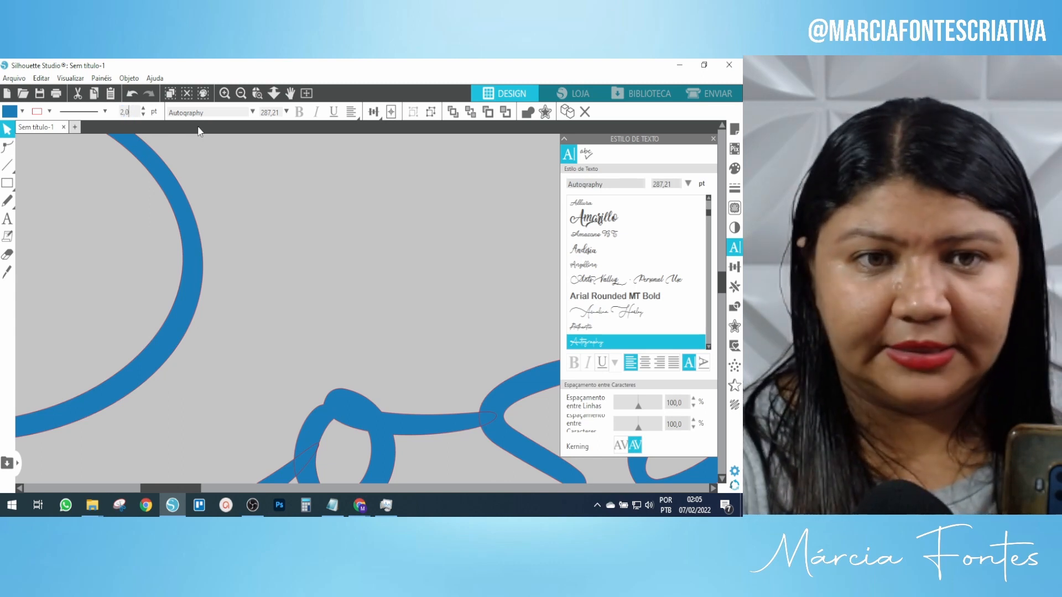
key("Return")
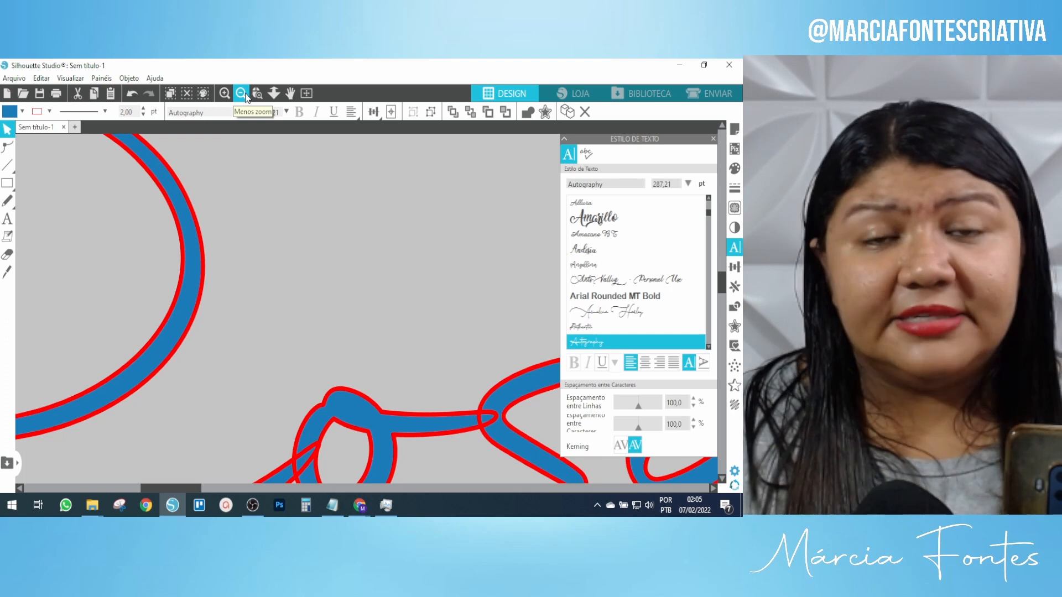
left_click(244, 92)
left_click(245, 93)
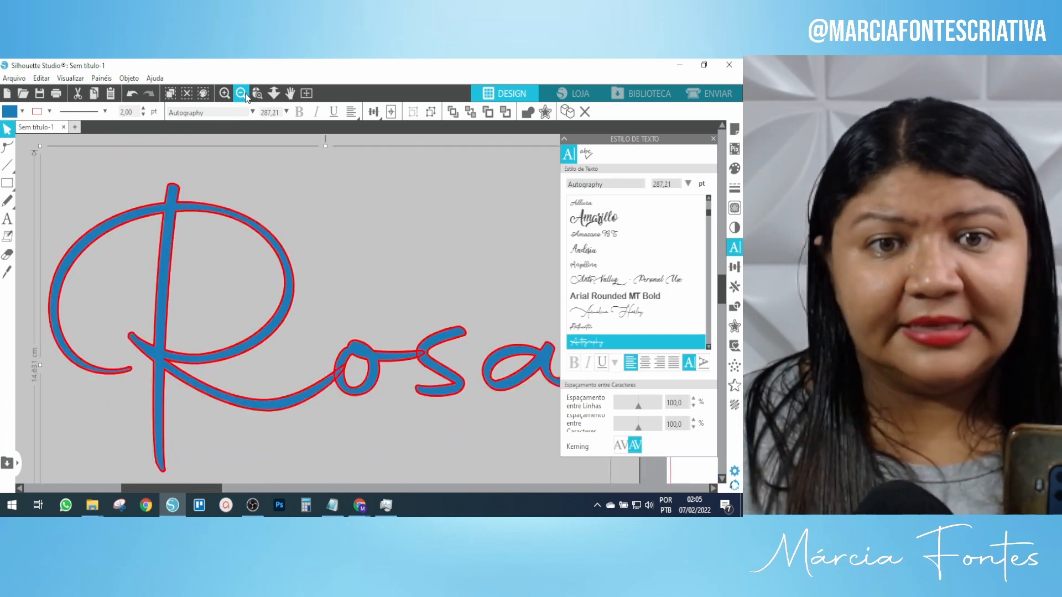
left_click(245, 93)
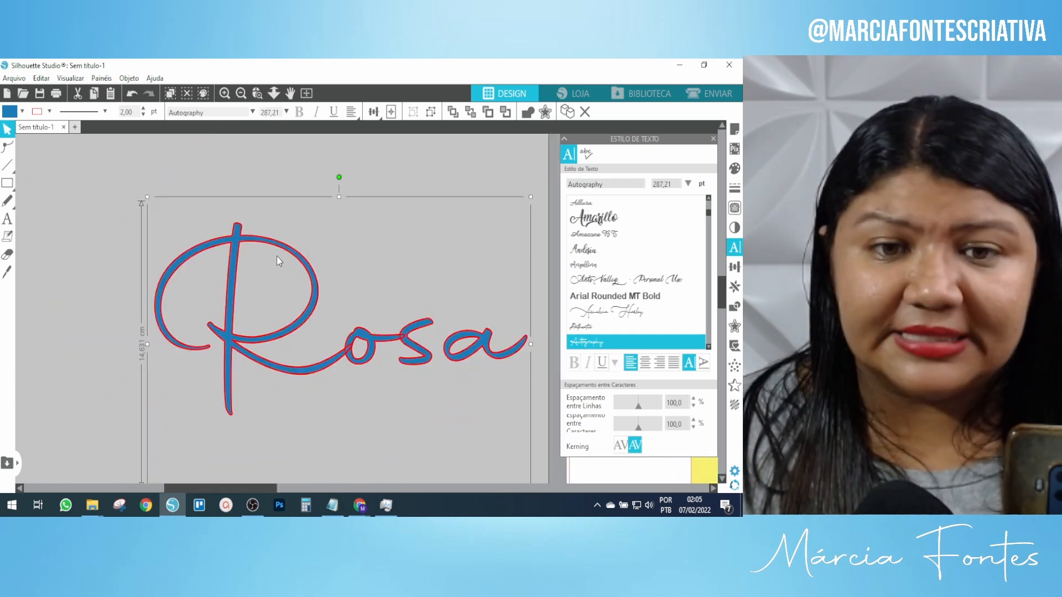
Shift Rosa up and left, inspect it closely, then zoom out until the whole word fits.
left_click_drag(277, 257, 233, 232)
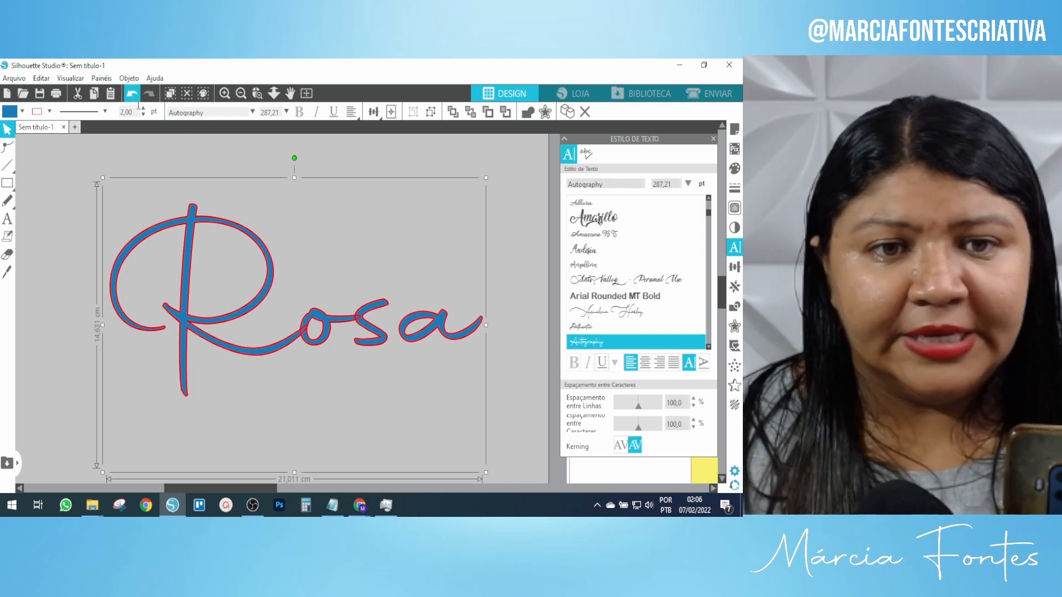
left_click(225, 94)
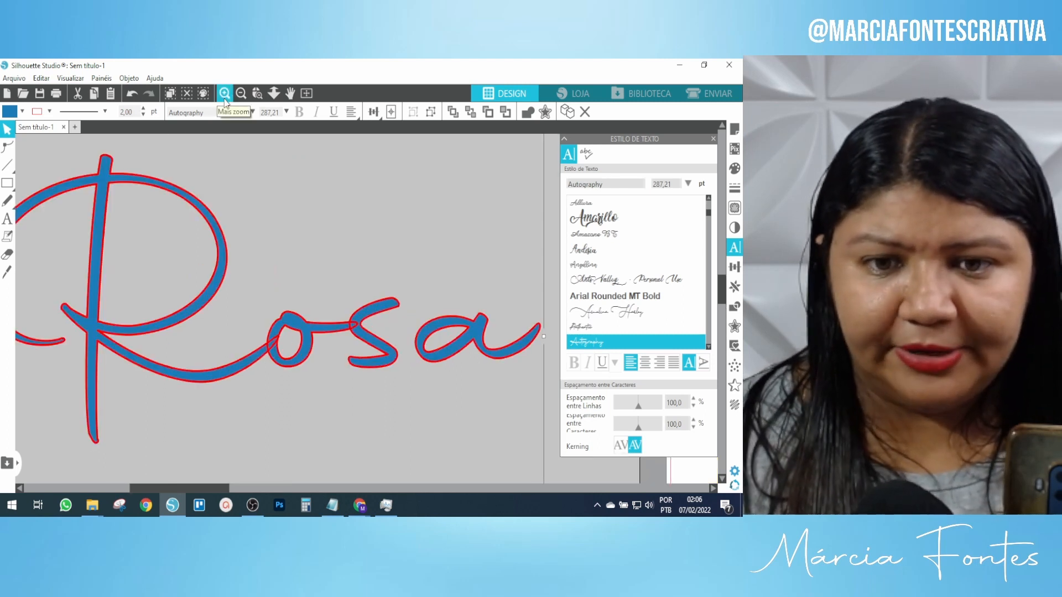
left_click(225, 94)
scroll(327, 270, "down", 3)
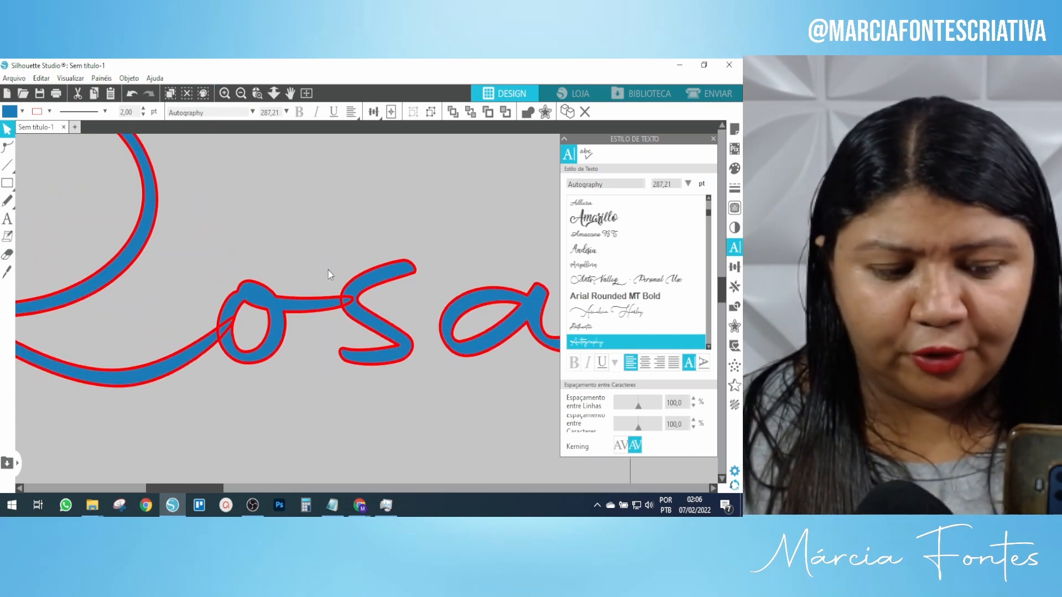
scroll(327, 270, "down", 1)
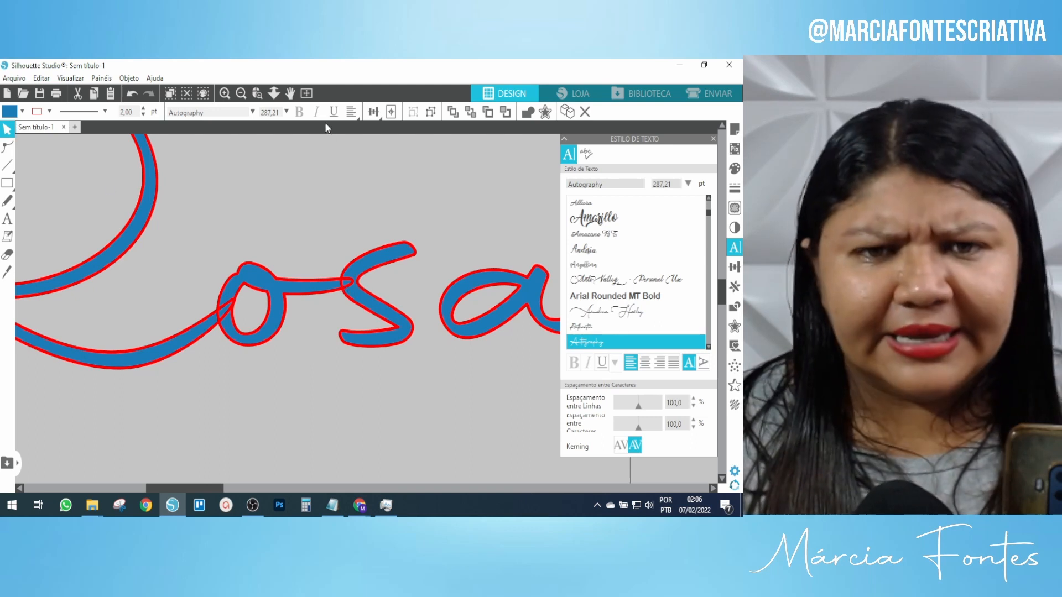
left_click(242, 92)
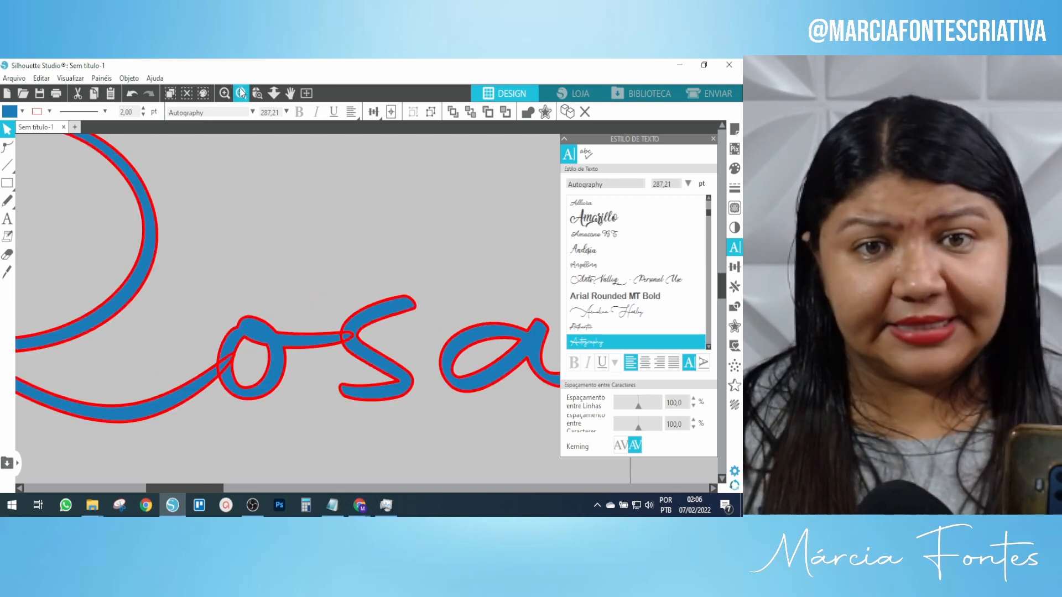
left_click(241, 92)
left_click(241, 92)
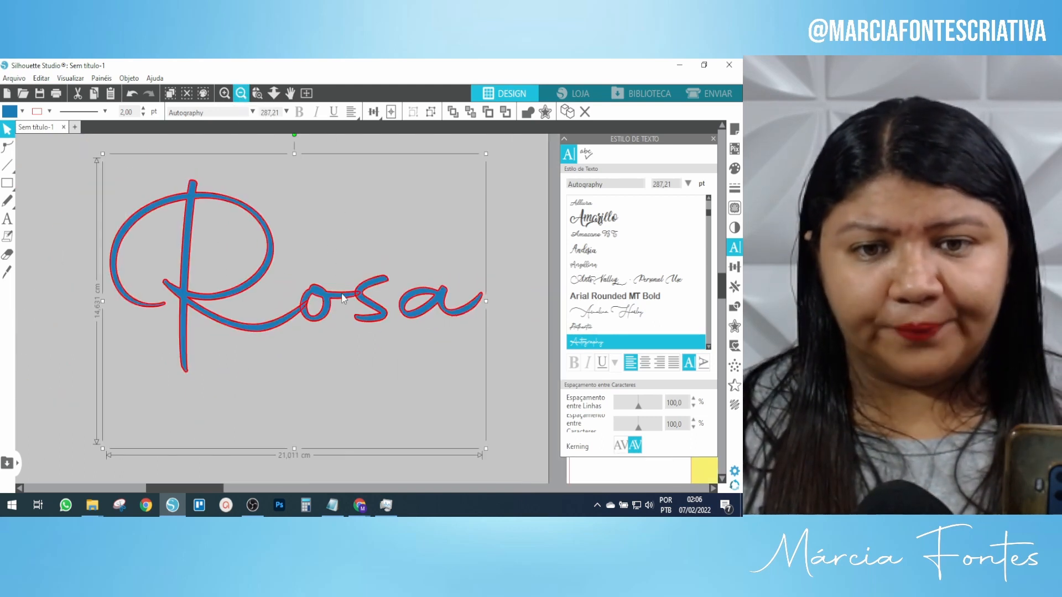
left_click(245, 94)
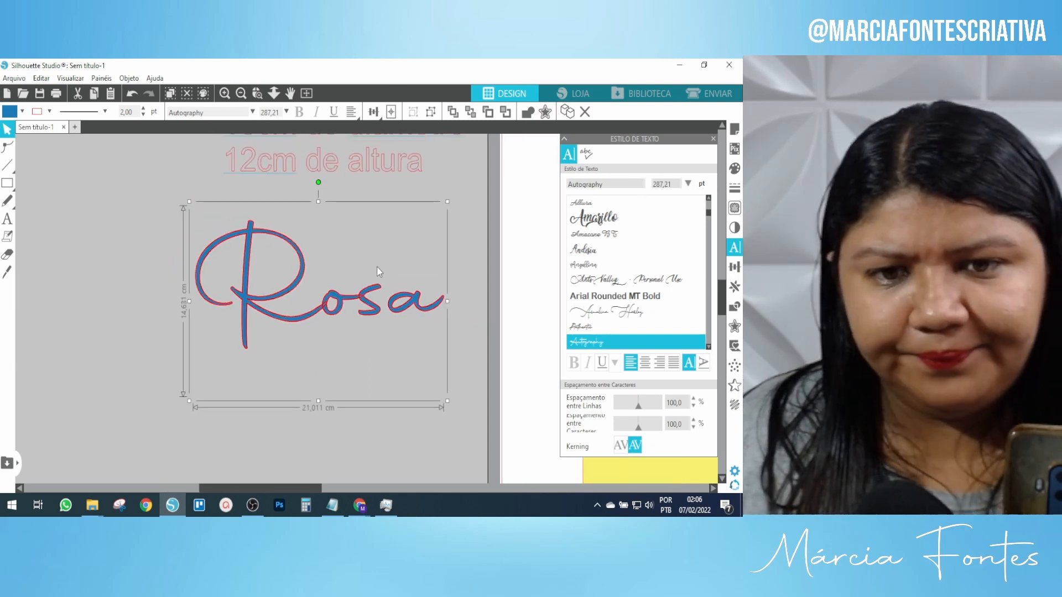
Paste a copy of the Rosa lettering and move it below the original.
key("ctrl+v")
left_click_drag(308, 267, 288, 389)
scroll(293, 310, "down", 3)
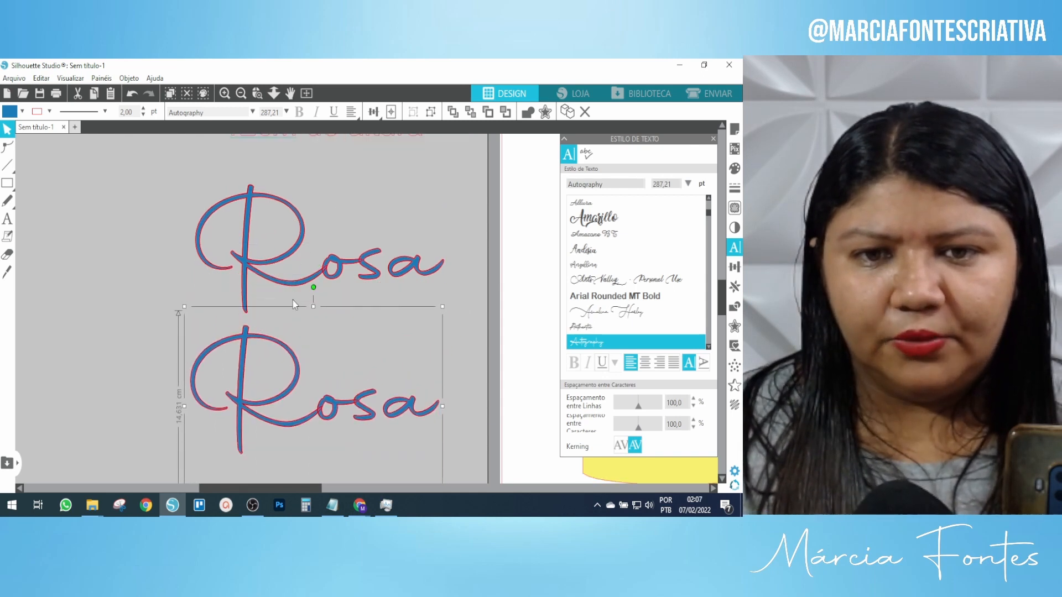
scroll(299, 293, "down", 1)
Weld the lower Rosa copy's letters into one shape and zoom in on the joins.
left_click(342, 228)
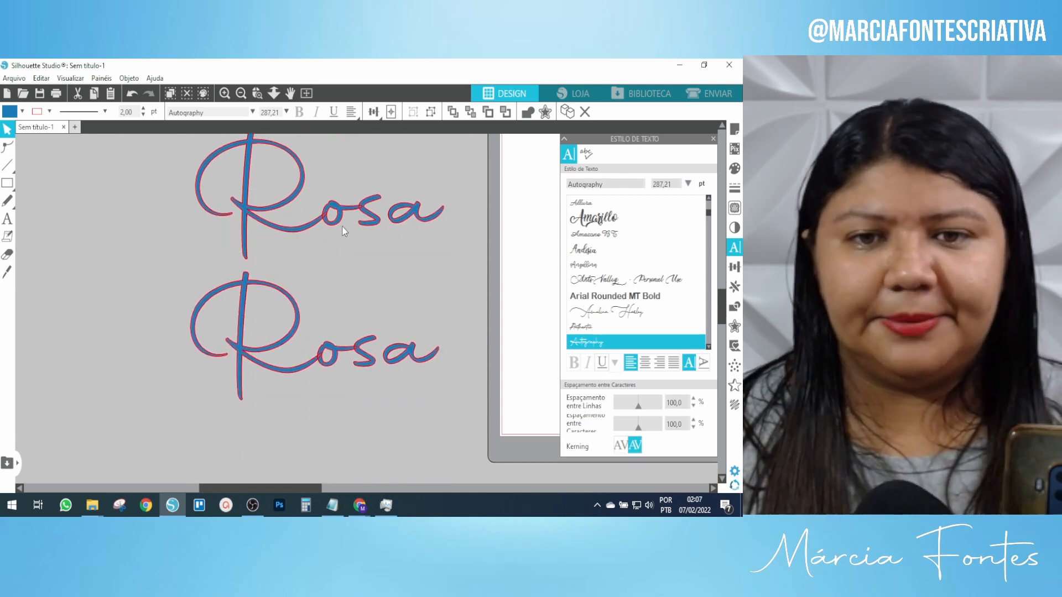
left_click(341, 226)
left_click(323, 363)
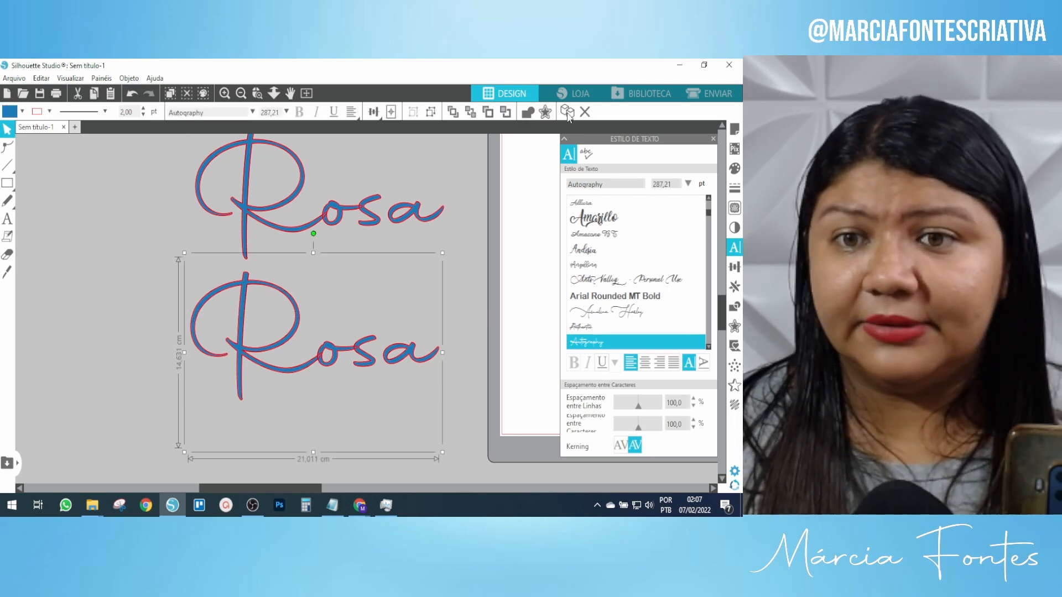
left_click(528, 114)
left_click(474, 356)
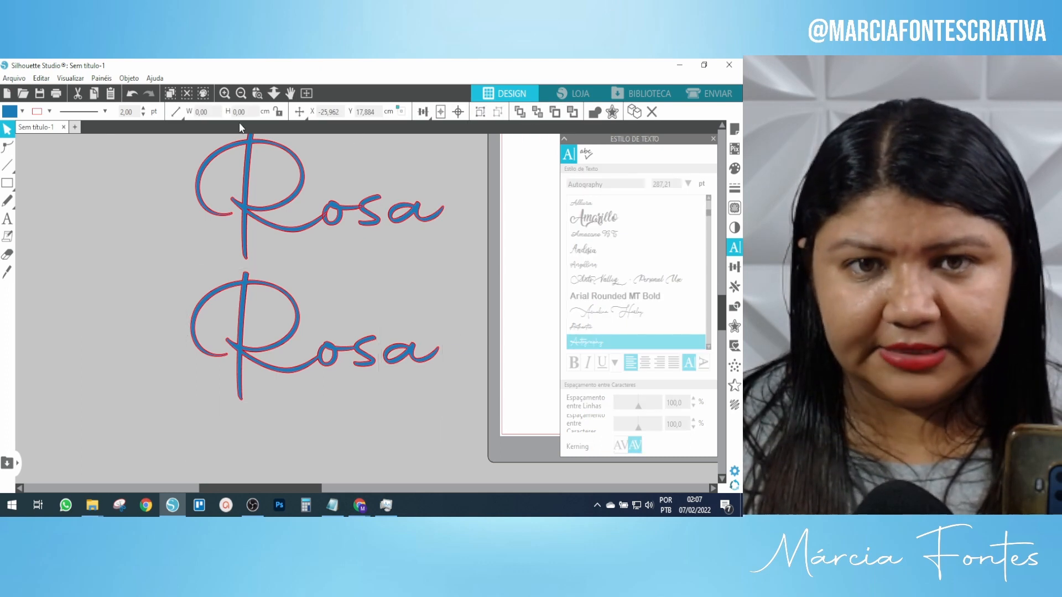
left_click(224, 93)
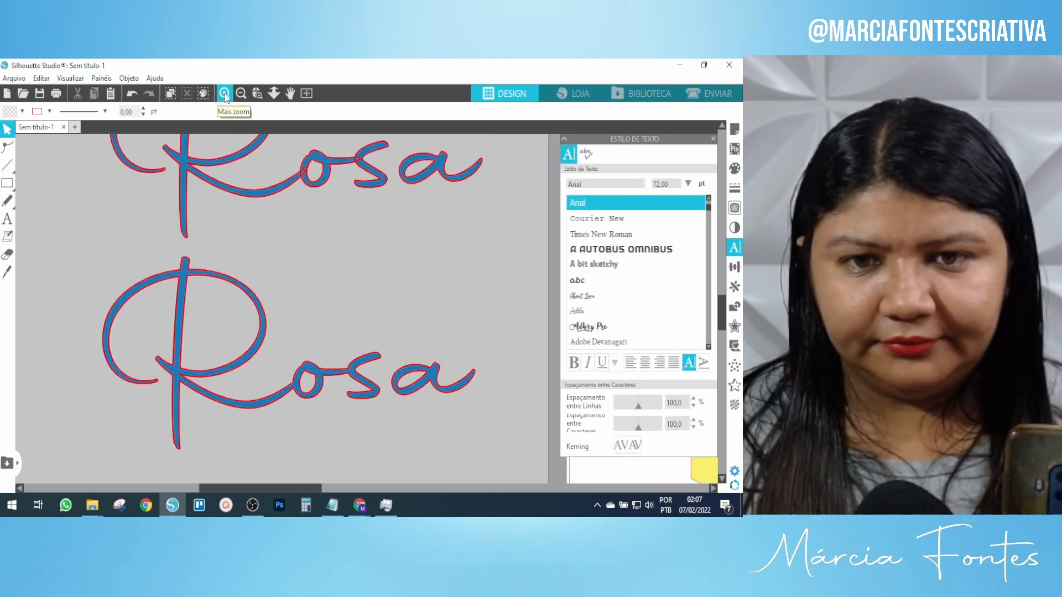
left_click(225, 94)
left_click(225, 94)
scroll(290, 223, "down", 3)
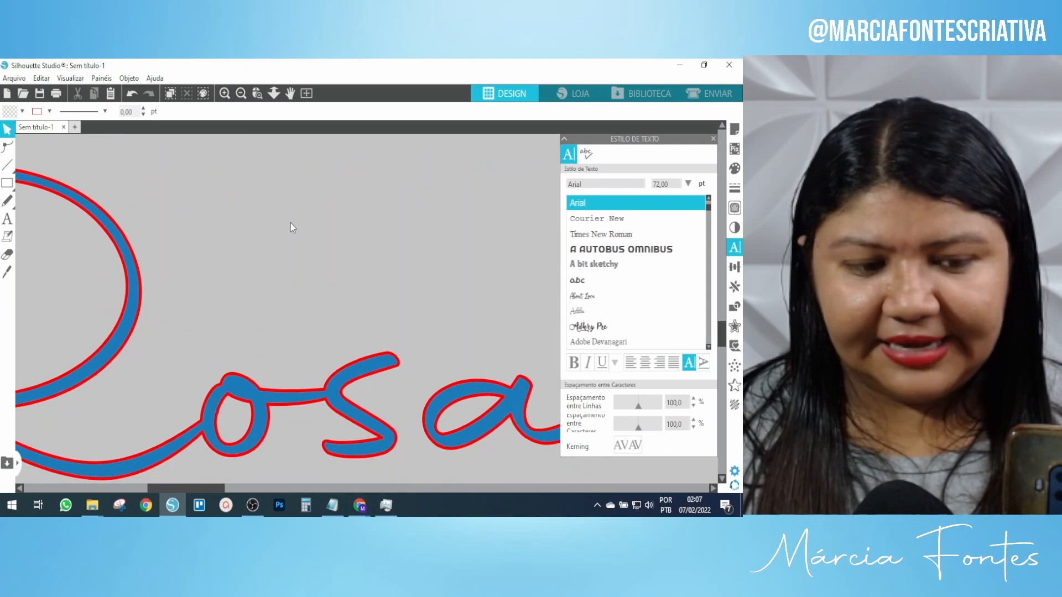
scroll(290, 228, "down", 5)
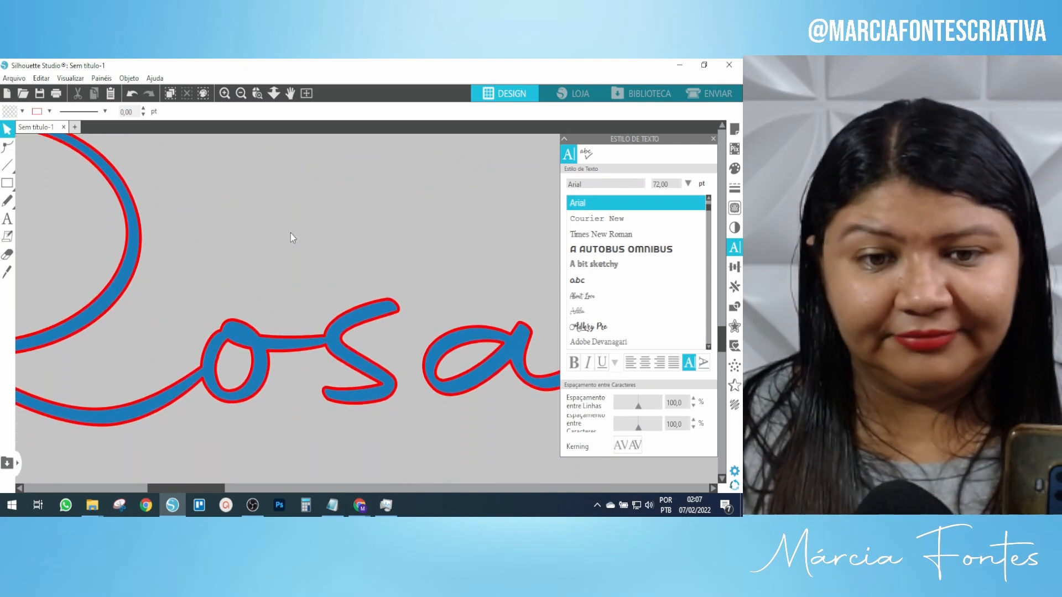
scroll(290, 233, "down", 5)
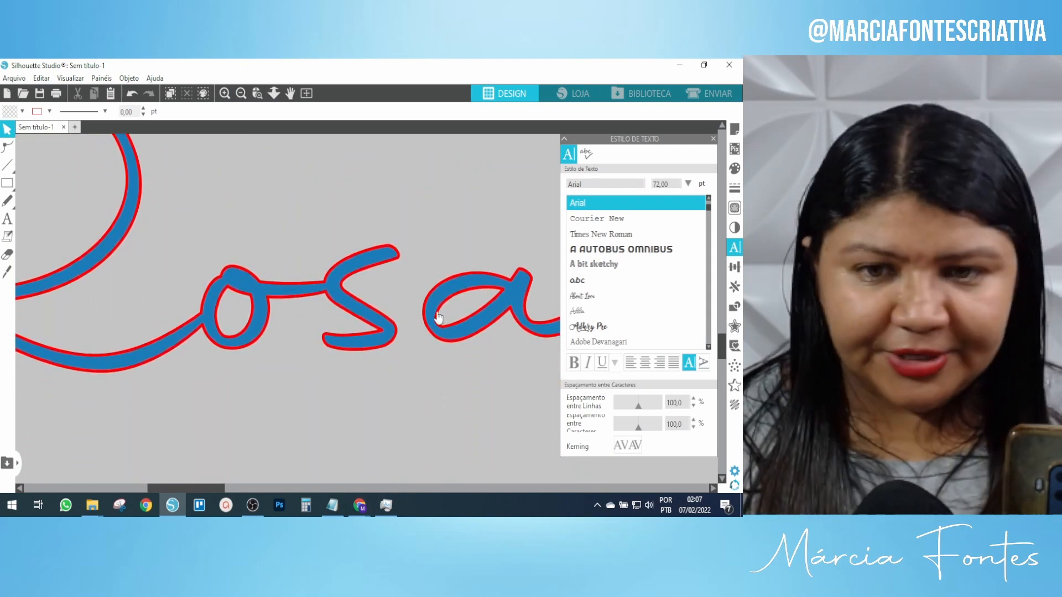
Zoom back out, test the weld by dragging the final 'a', then undo the move.
left_click(241, 93)
left_click(241, 93)
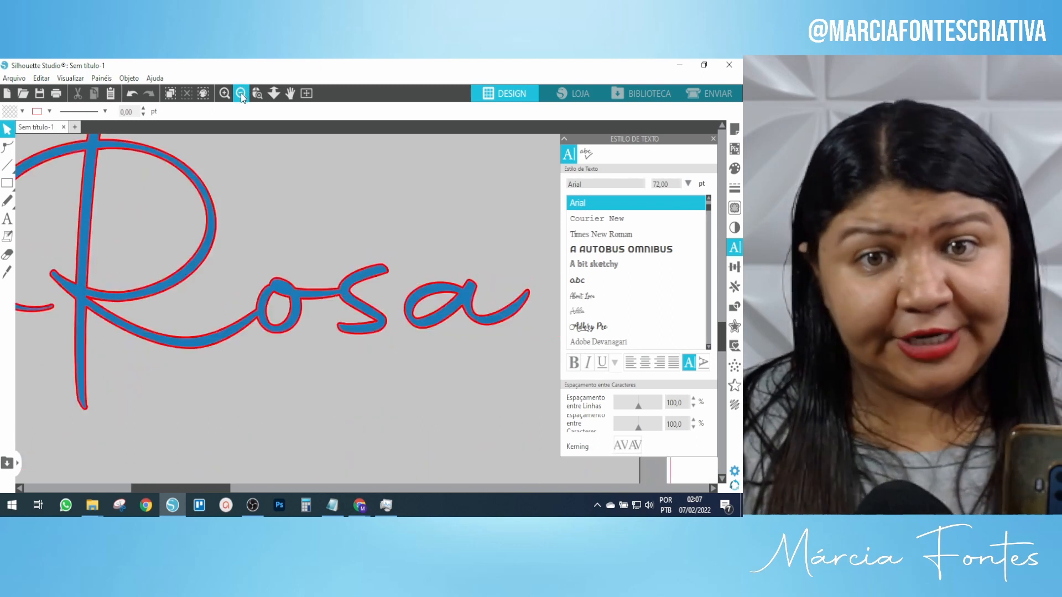
left_click(241, 93)
left_click(240, 93)
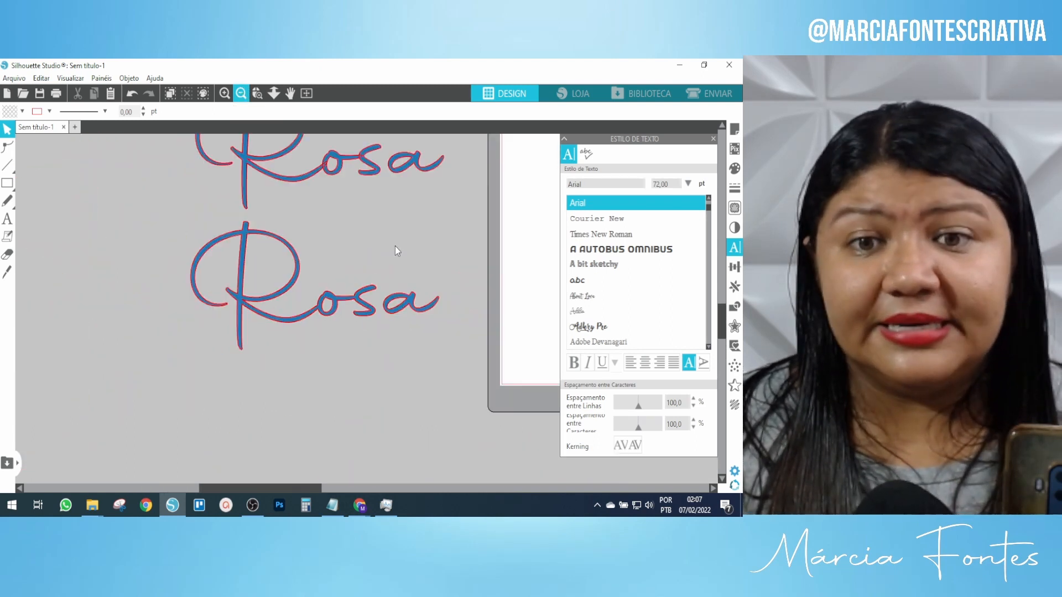
scroll(462, 257, "up", 1)
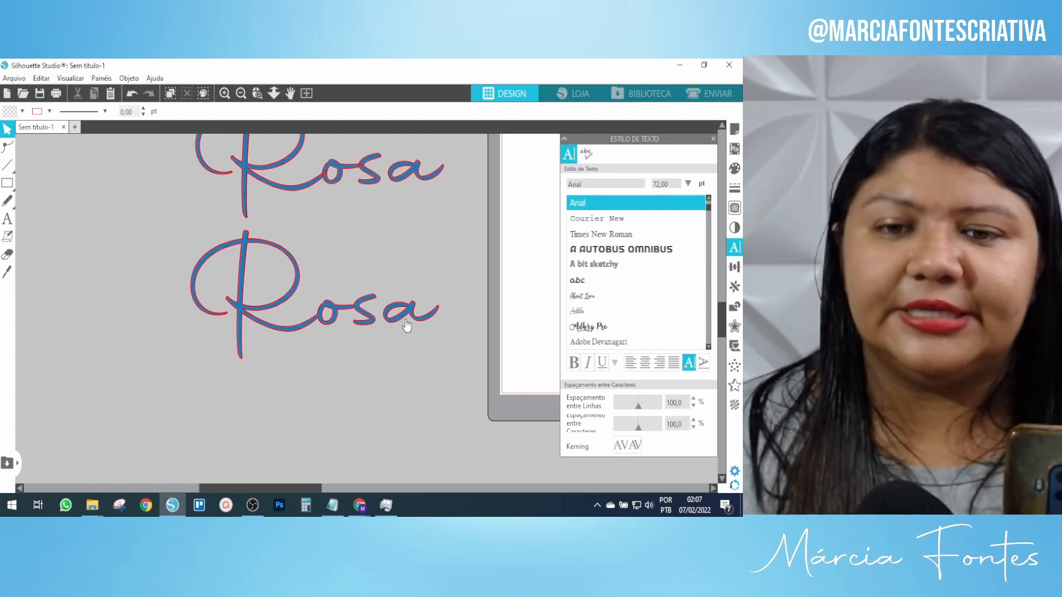
mouse_move(406, 326)
left_mouse_down()
mouse_move(437, 317)
mouse_move(413, 274)
mouse_move(416, 313)
mouse_move(384, 317)
mouse_move(424, 305)
mouse_move(400, 312)
mouse_move(415, 315)
left_mouse_up()
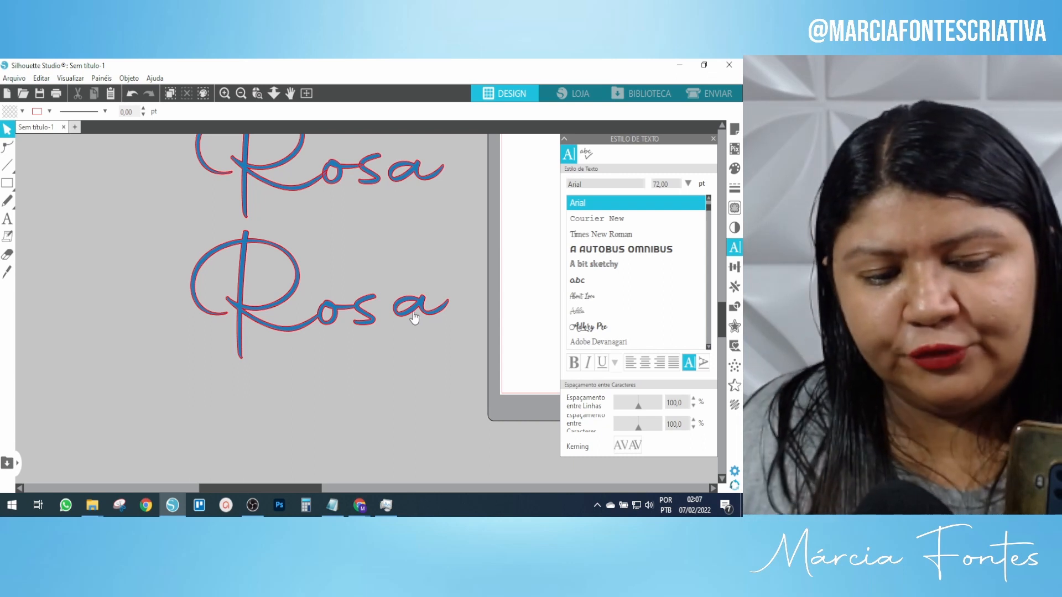
key("ctrl+z")
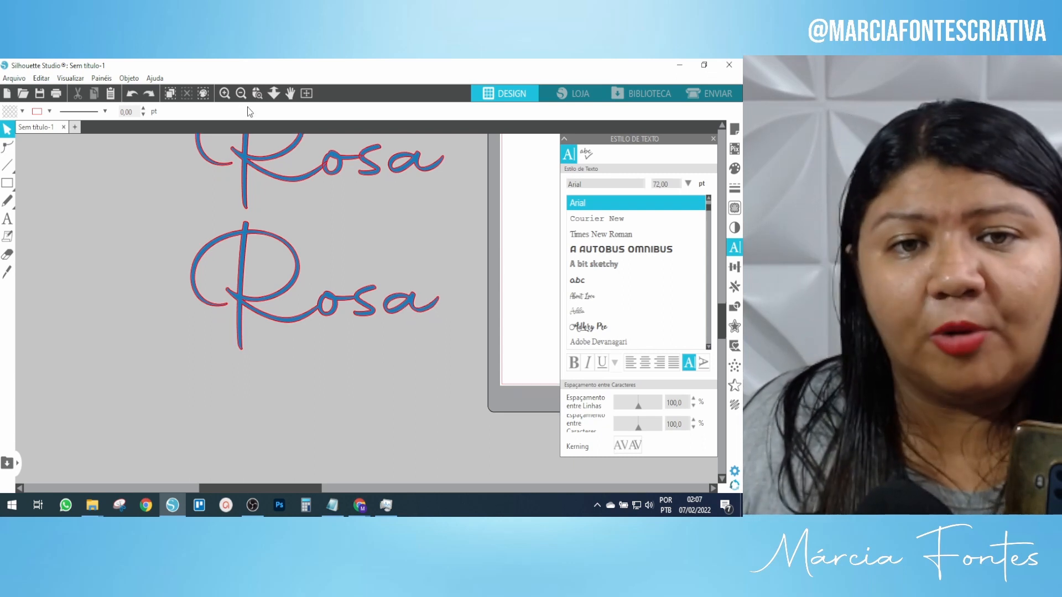
left_click(240, 94)
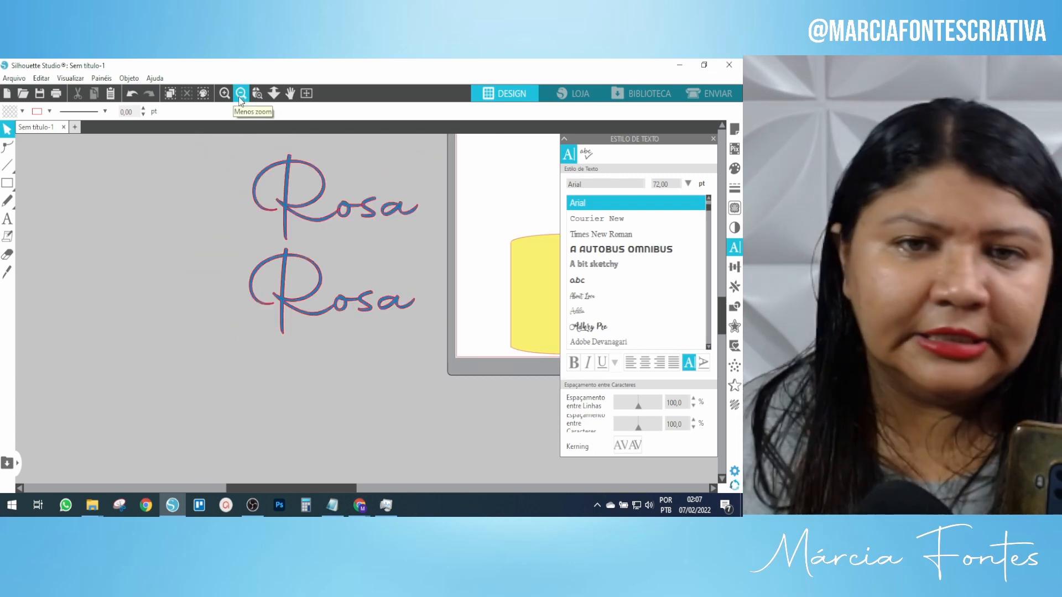
left_click(240, 94)
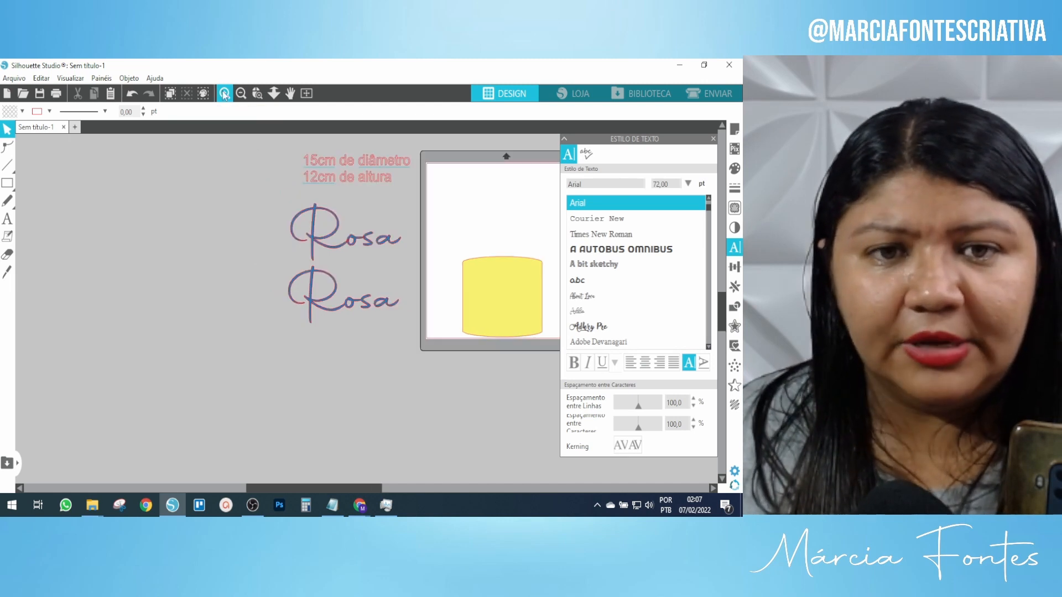
left_click(224, 94)
scroll(397, 255, "up", 3)
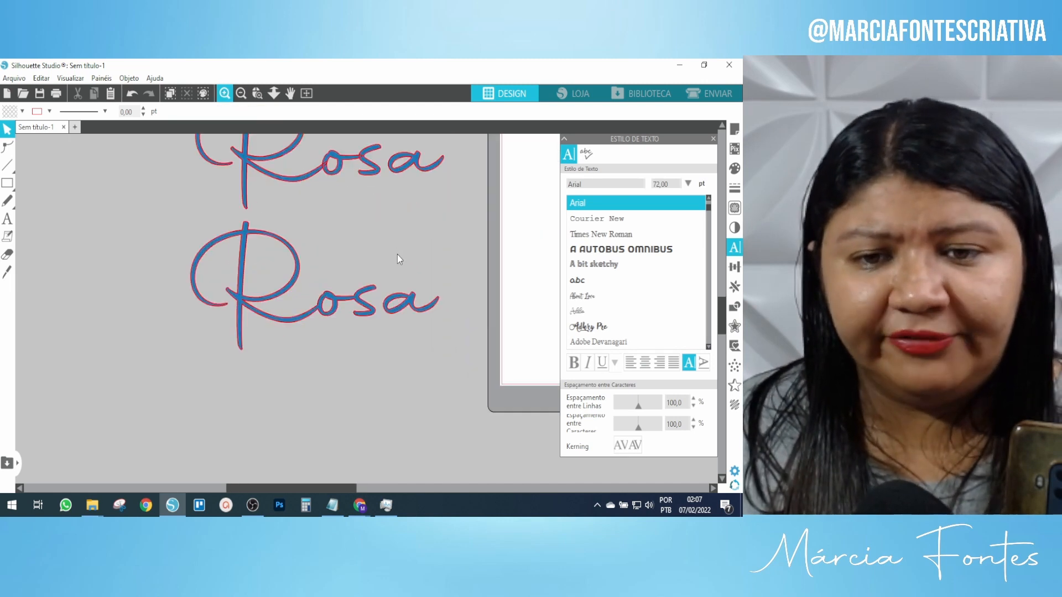
left_click(271, 314)
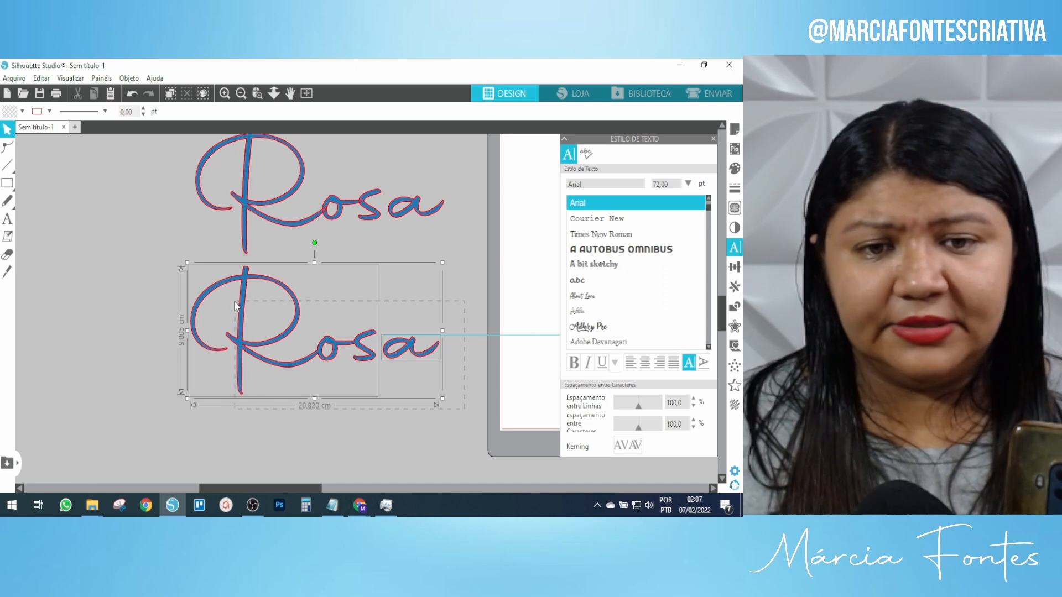
left_click(436, 429)
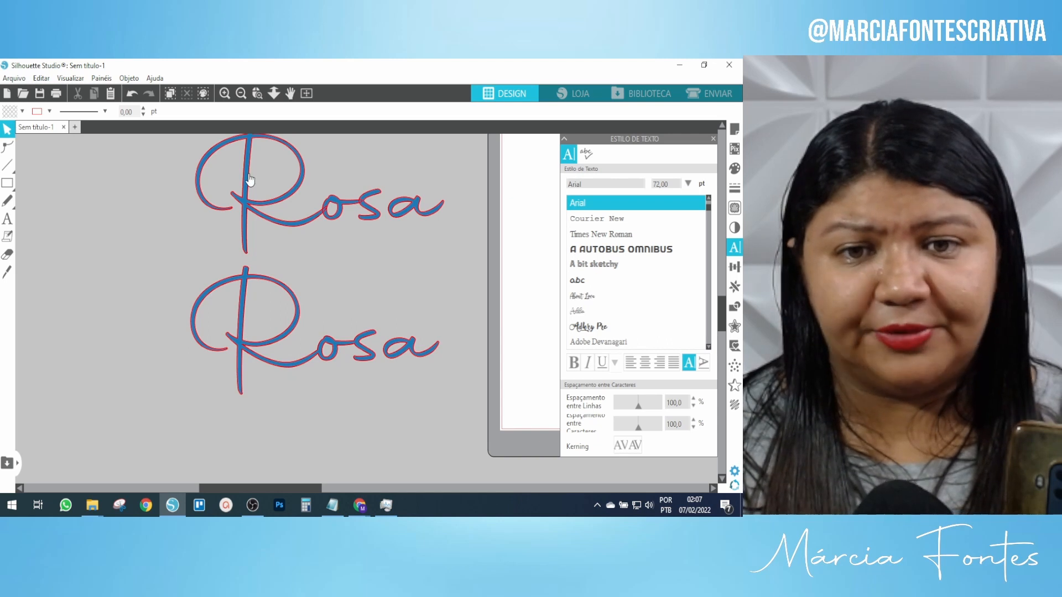
scroll(262, 180, "up", 1)
scroll(261, 177, "up", 3)
left_click(305, 199)
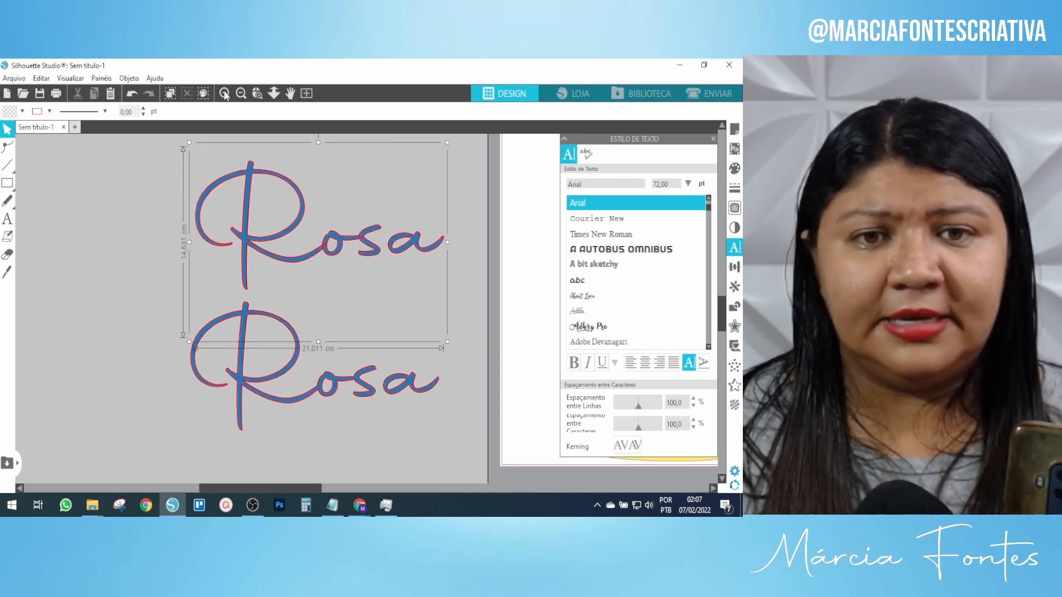
left_click(224, 93)
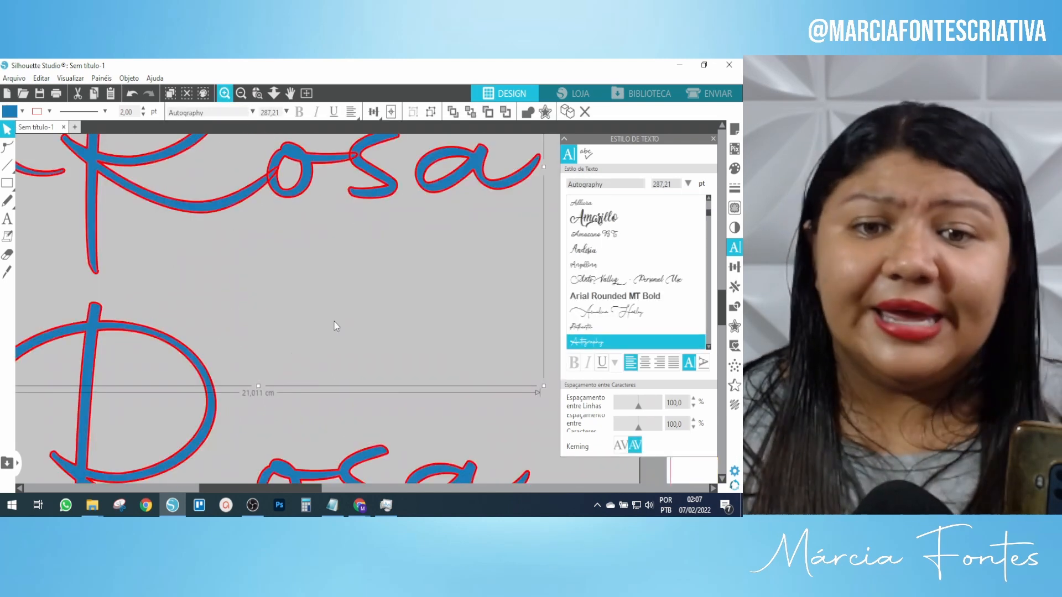
scroll(334, 325, "up", 4)
scroll(334, 325, "up", 2)
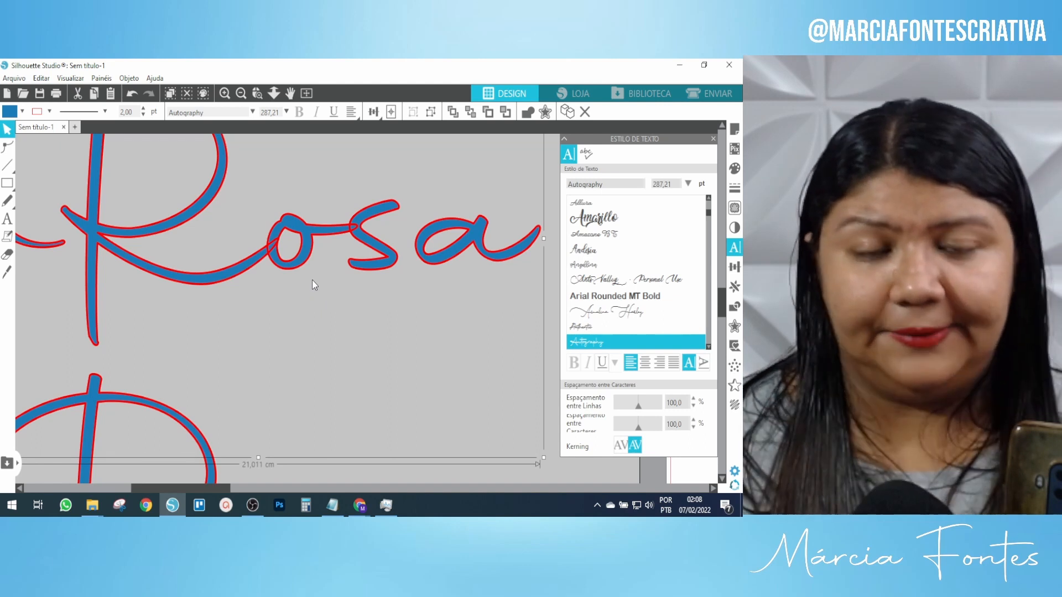
scroll(308, 271, "down", 6)
scroll(307, 269, "up", 5)
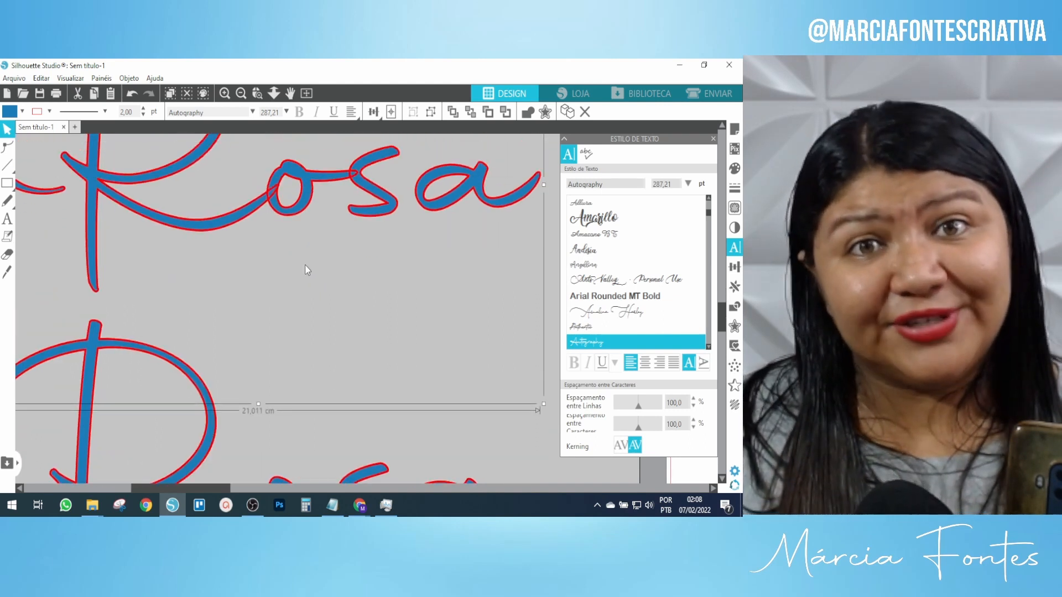
scroll(313, 271, "up", 2)
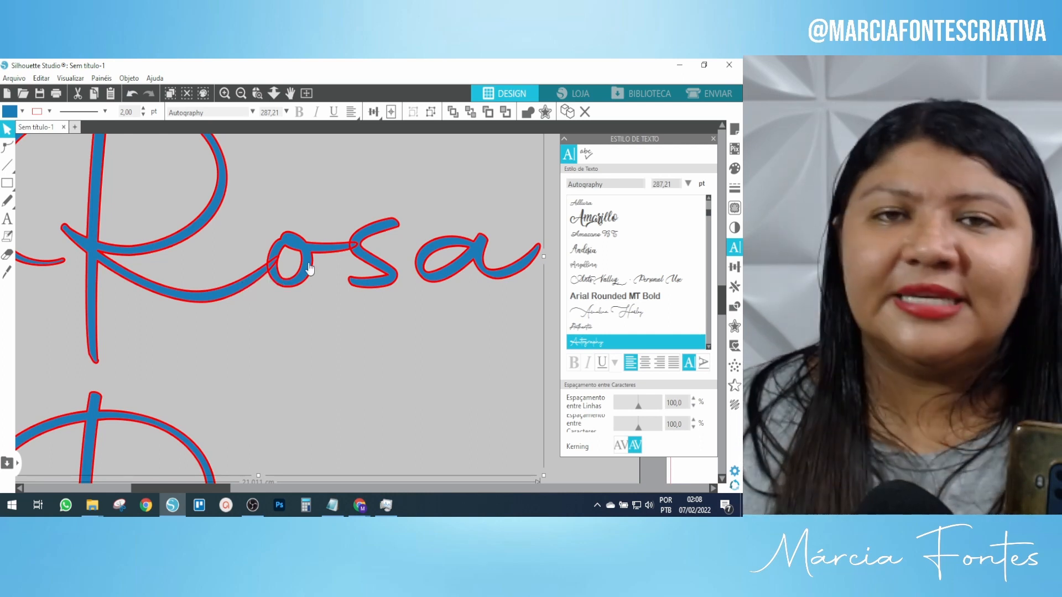
scroll(292, 267, "up", 1)
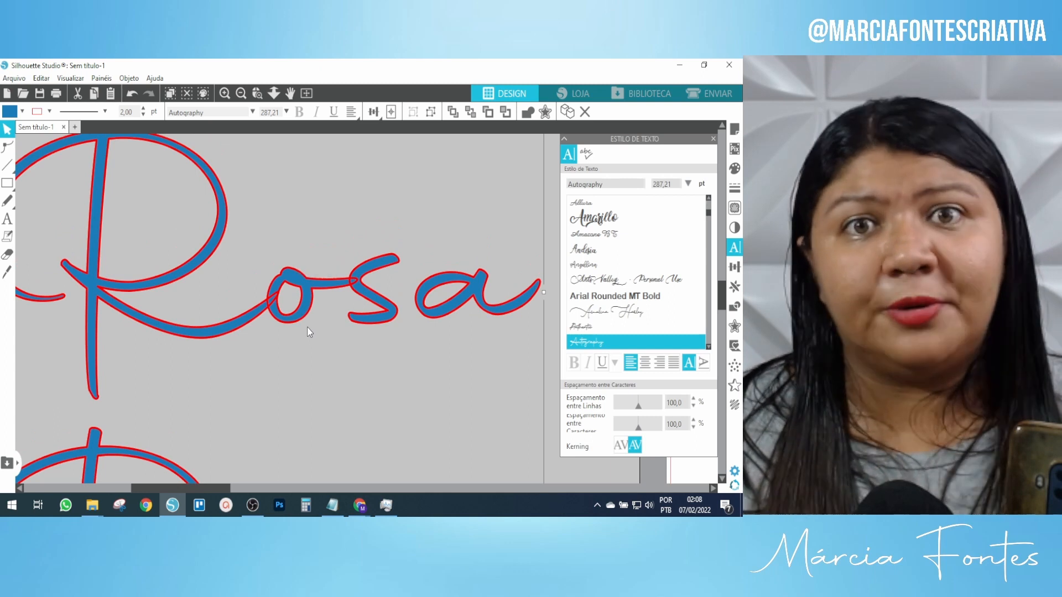
scroll(325, 304, "down", 4)
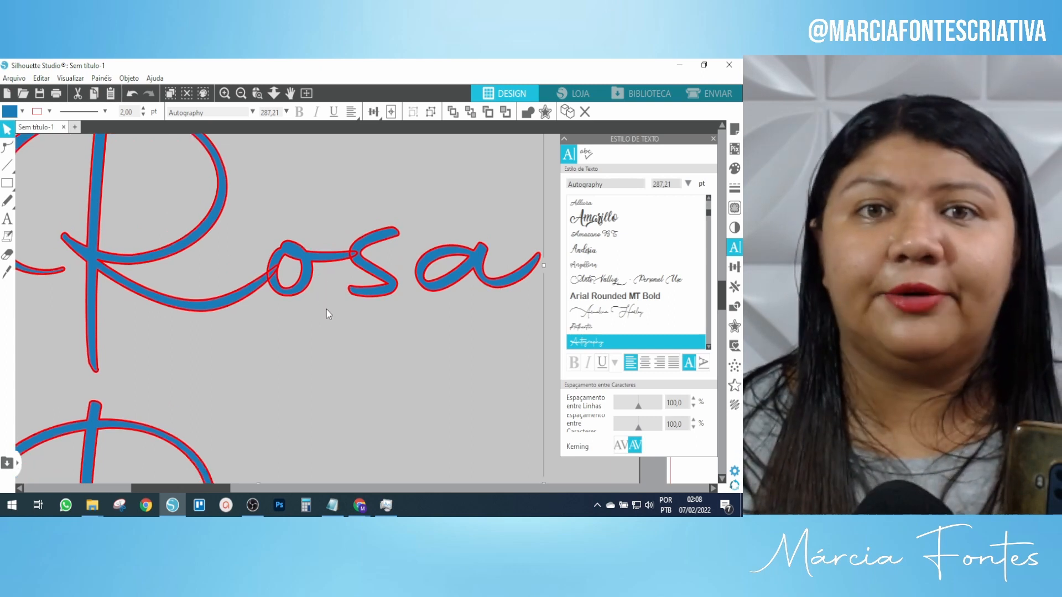
scroll(325, 305, "down", 4)
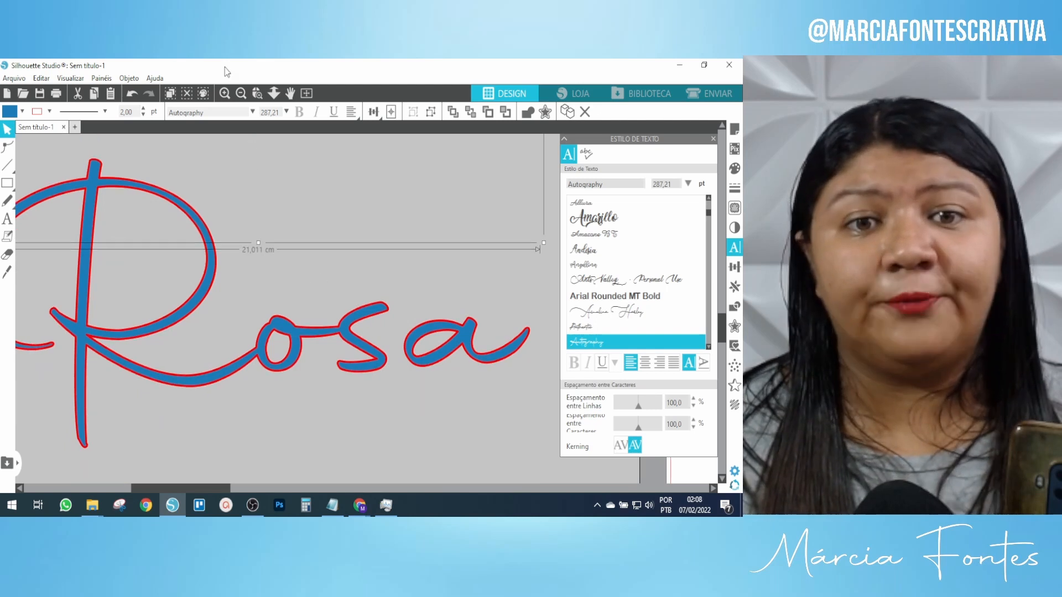
left_click(241, 94)
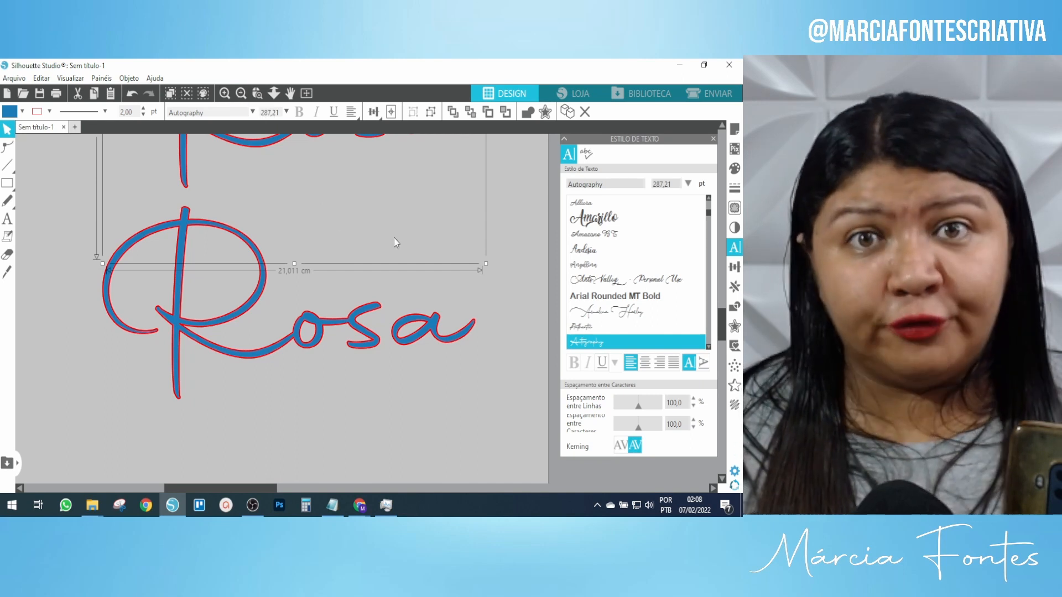
left_click_drag(514, 409, 185, 294)
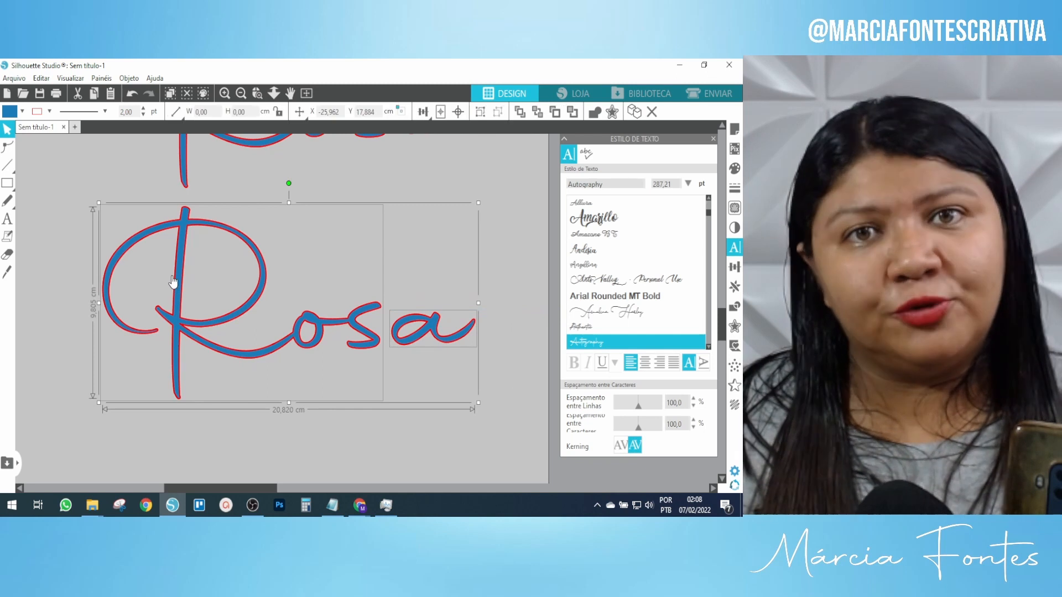
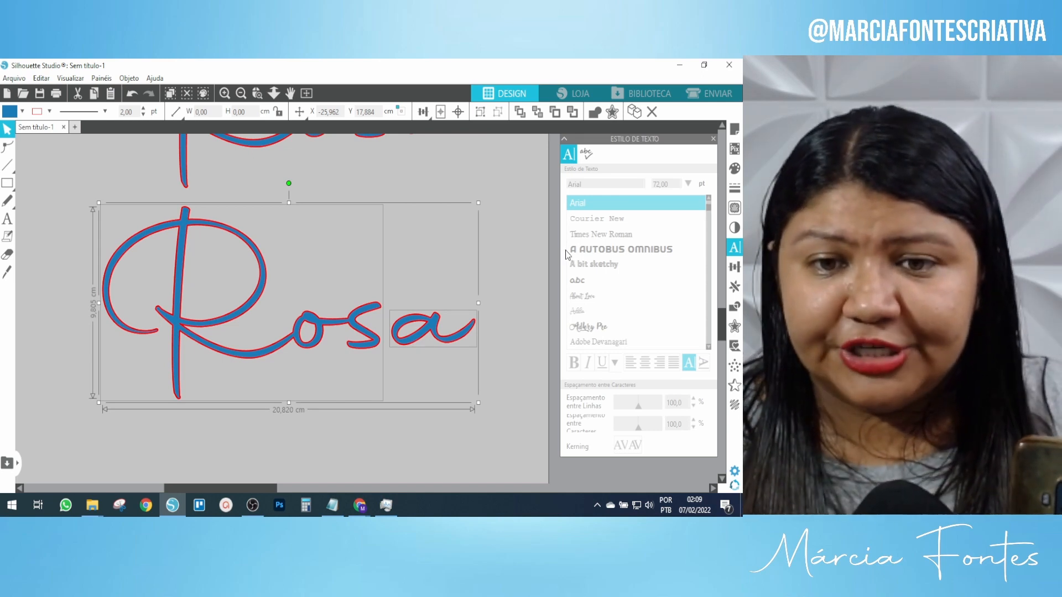
Test the lower Rosa by pulling its final 'a' away, then undo the move.
left_click(444, 144)
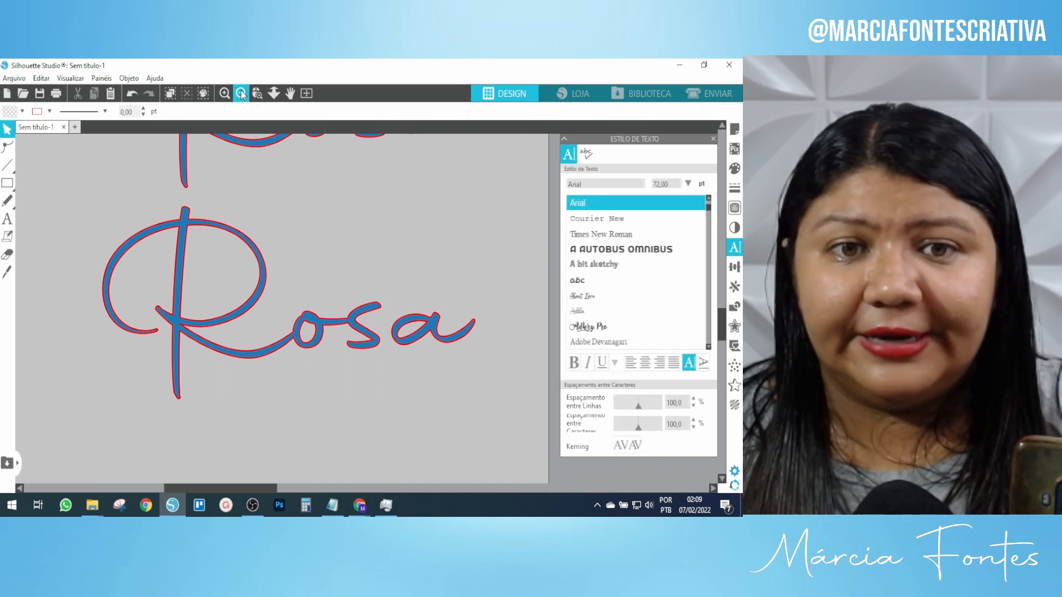
left_click(241, 94)
left_click(241, 298)
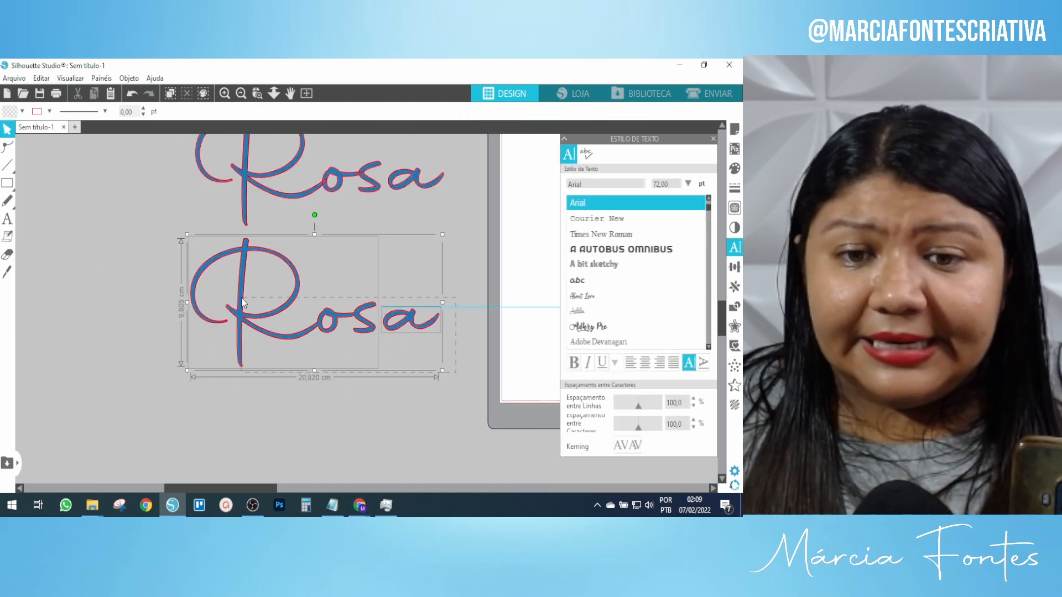
left_click(452, 219)
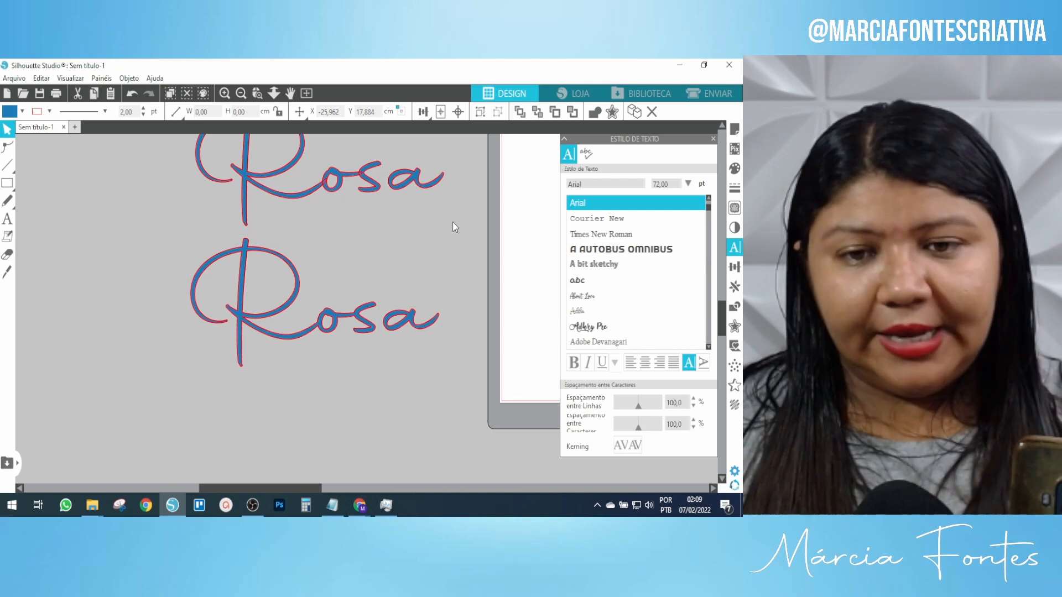
left_click_drag(415, 327, 444, 309)
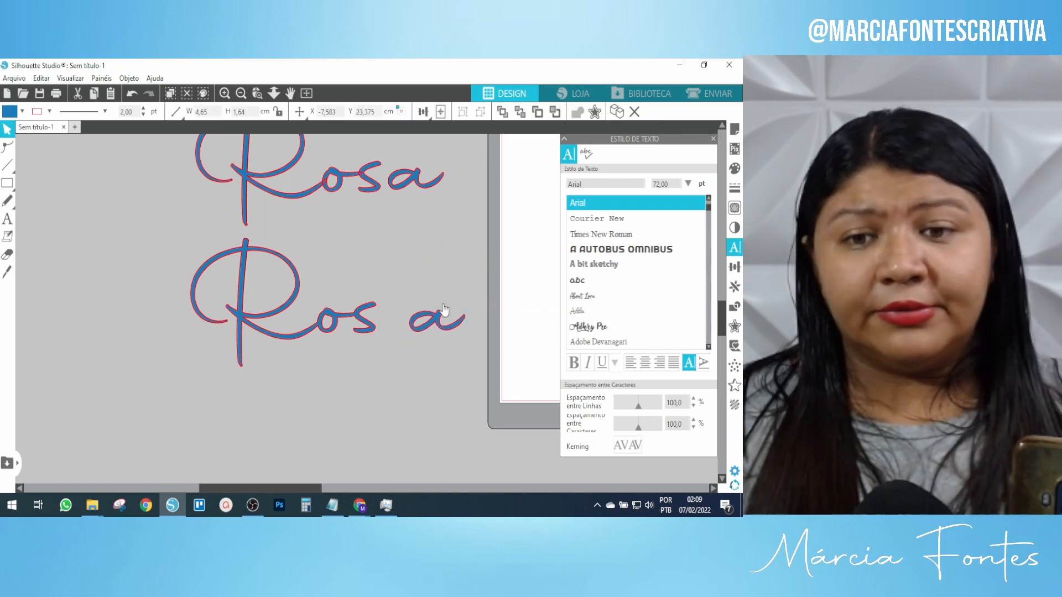
key("ctrl+z")
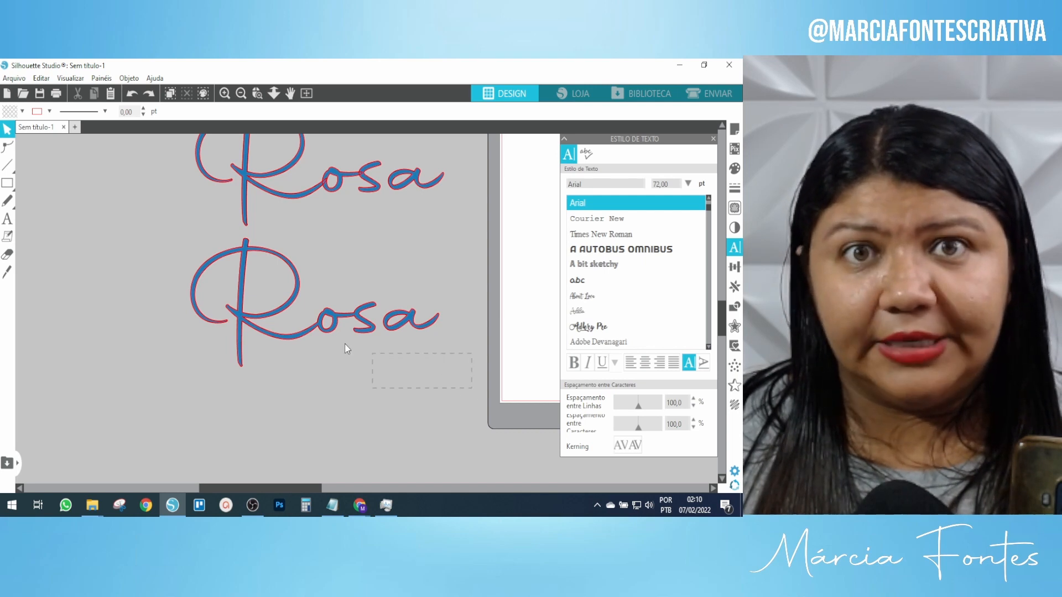
Marquee-select all lower Rosa pieces, group them into one 20.82 × 9.80 cm object, and nudge it.
left_click(257, 283)
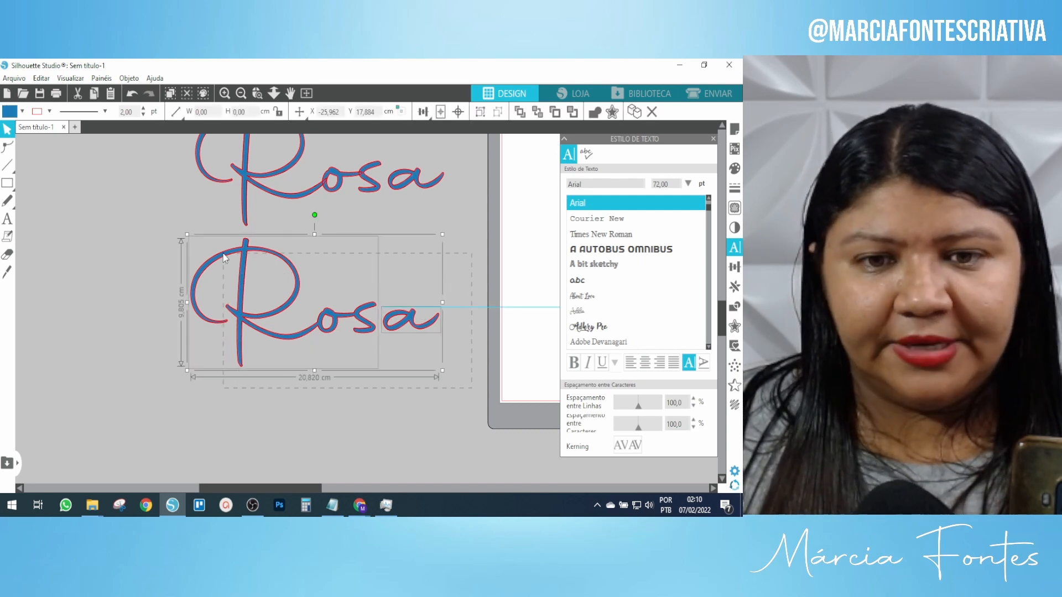
left_click_drag(223, 254, 221, 252)
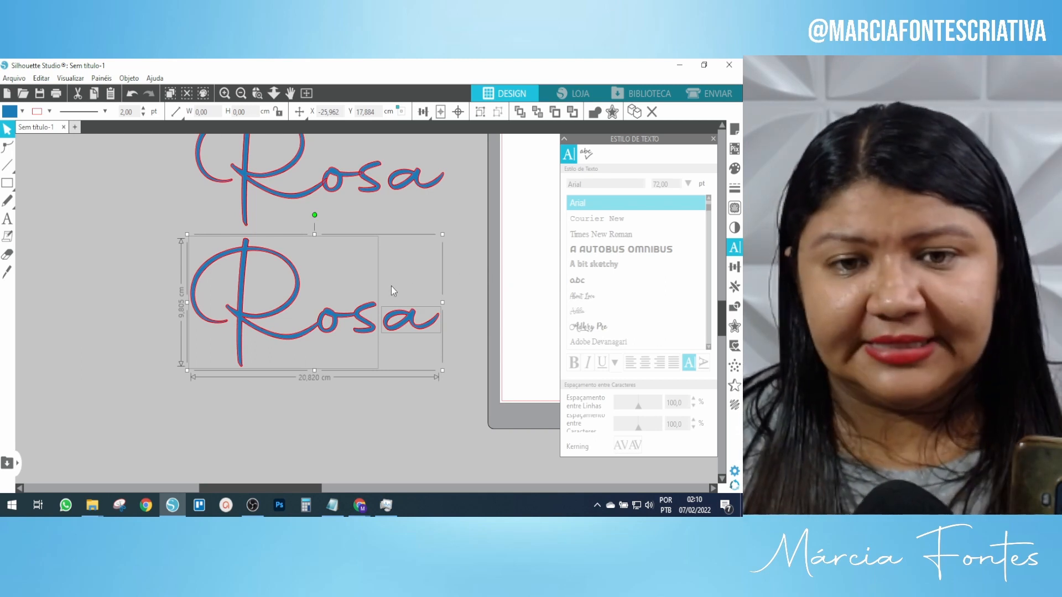
right_click(300, 285)
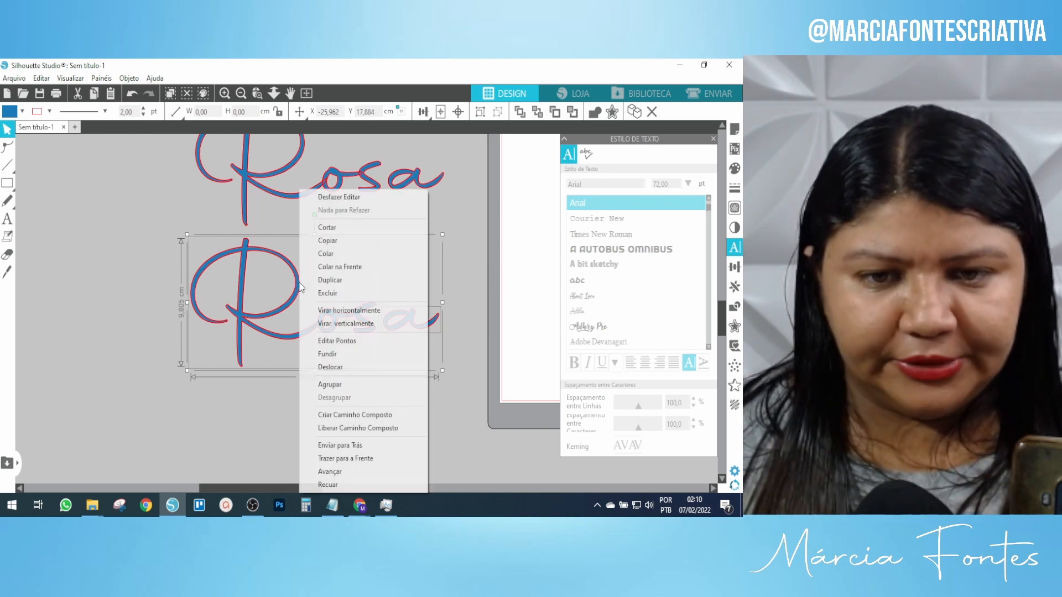
left_click(332, 384)
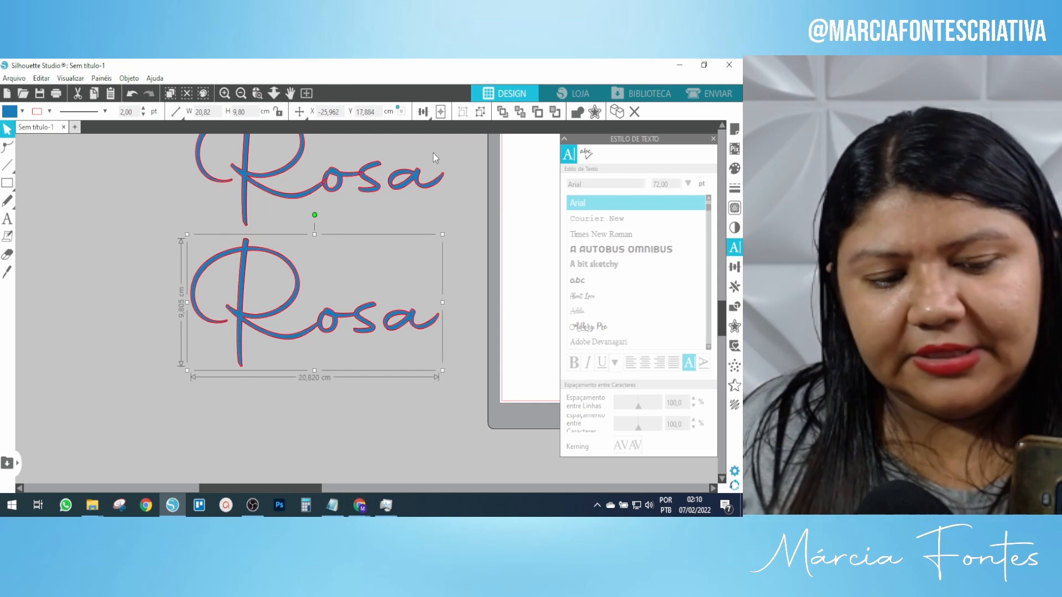
key("ctrl+z")
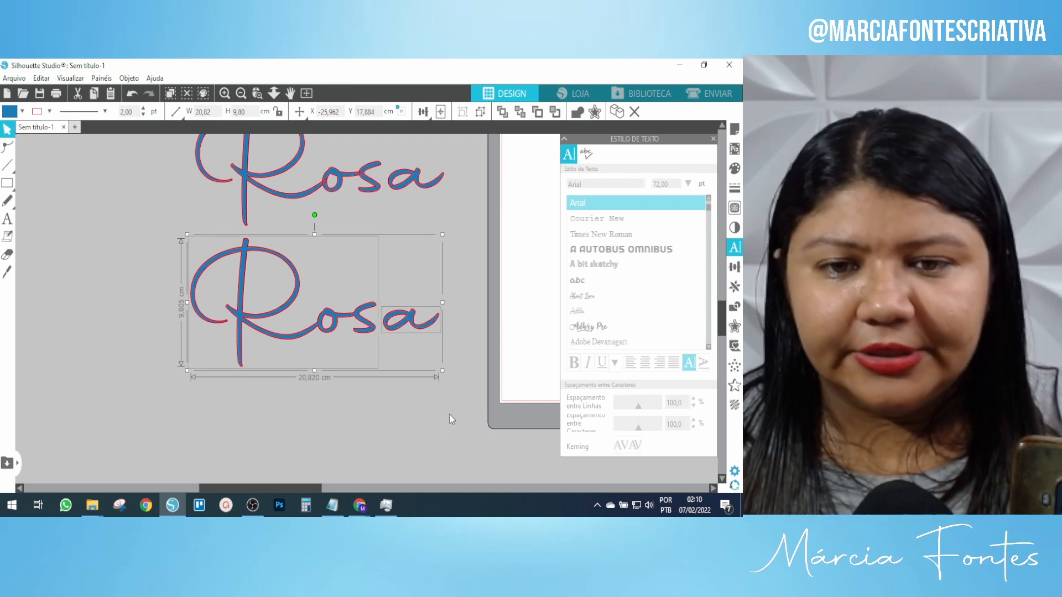
left_click_drag(464, 398, 243, 271)
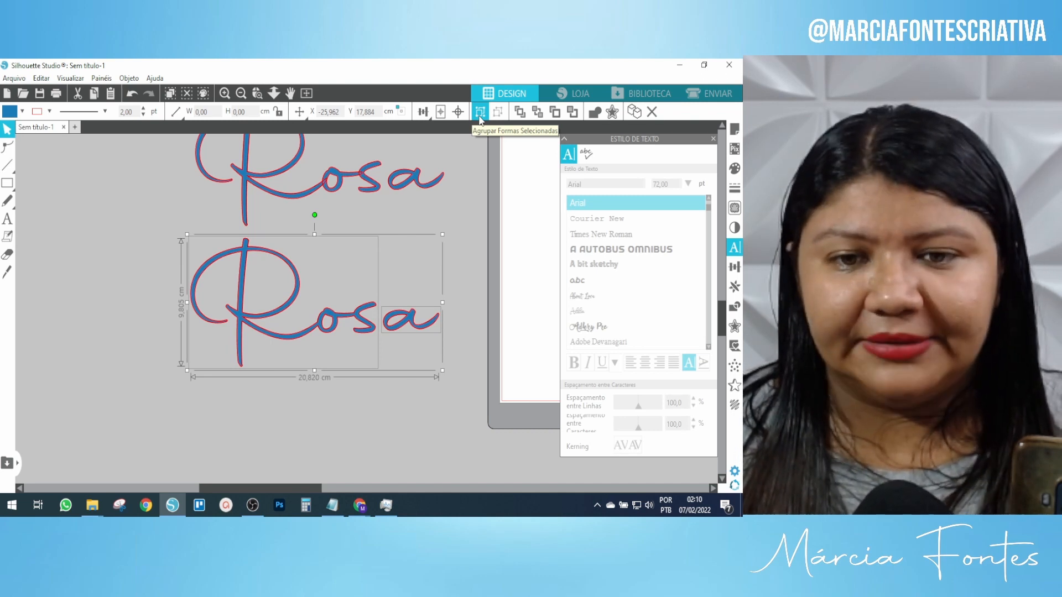
left_click(480, 116)
mouse_move(365, 294)
left_mouse_down()
mouse_move(386, 263)
mouse_move(386, 289)
mouse_move(347, 288)
mouse_move(358, 325)
mouse_move(368, 313)
left_mouse_up()
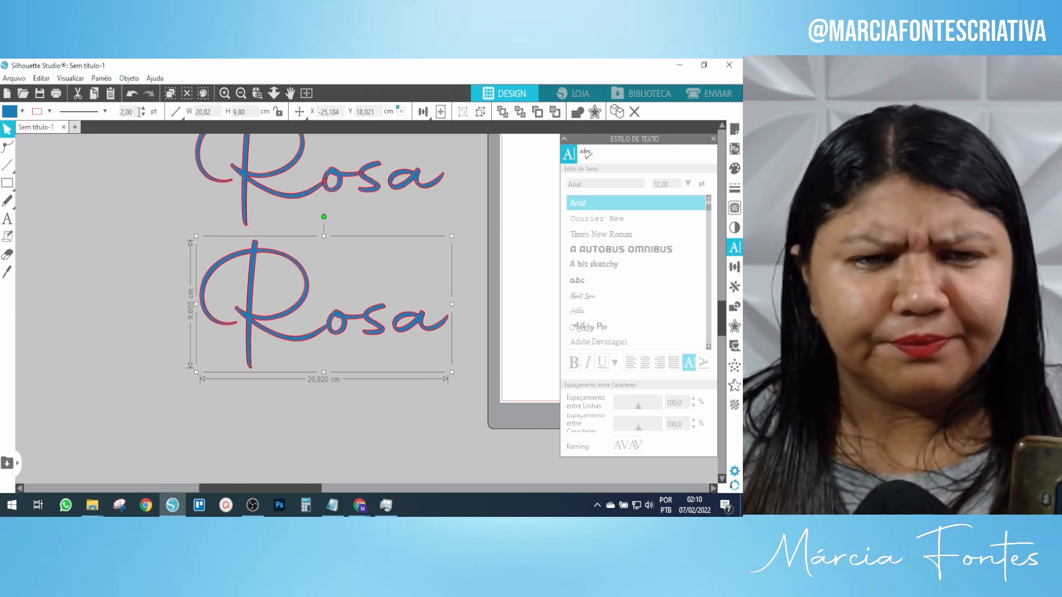
Set the lower Rosa's outline width to 0.
left_click(117, 112)
type("0")
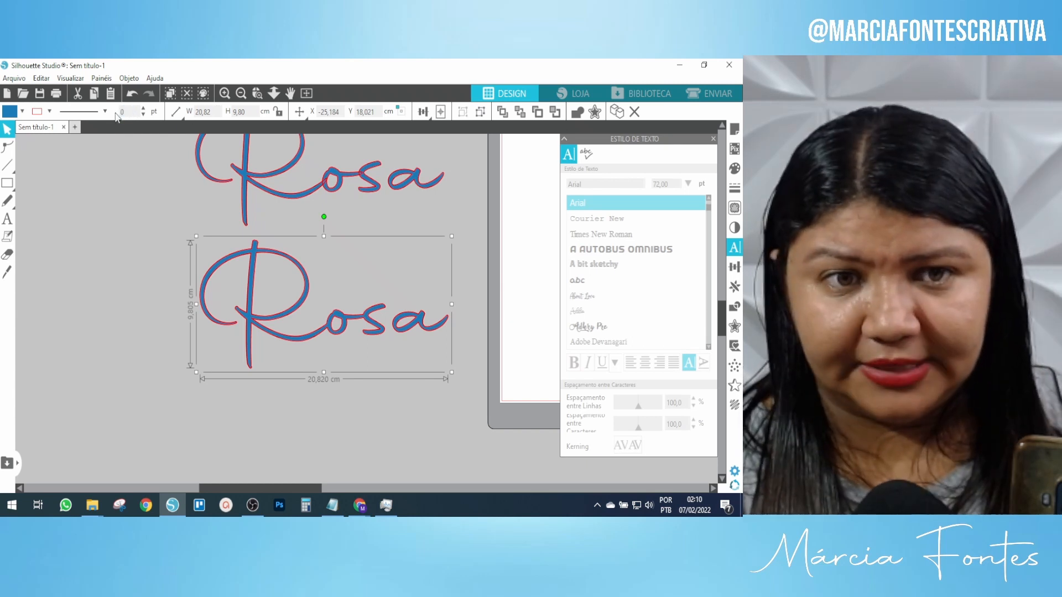
key("Return")
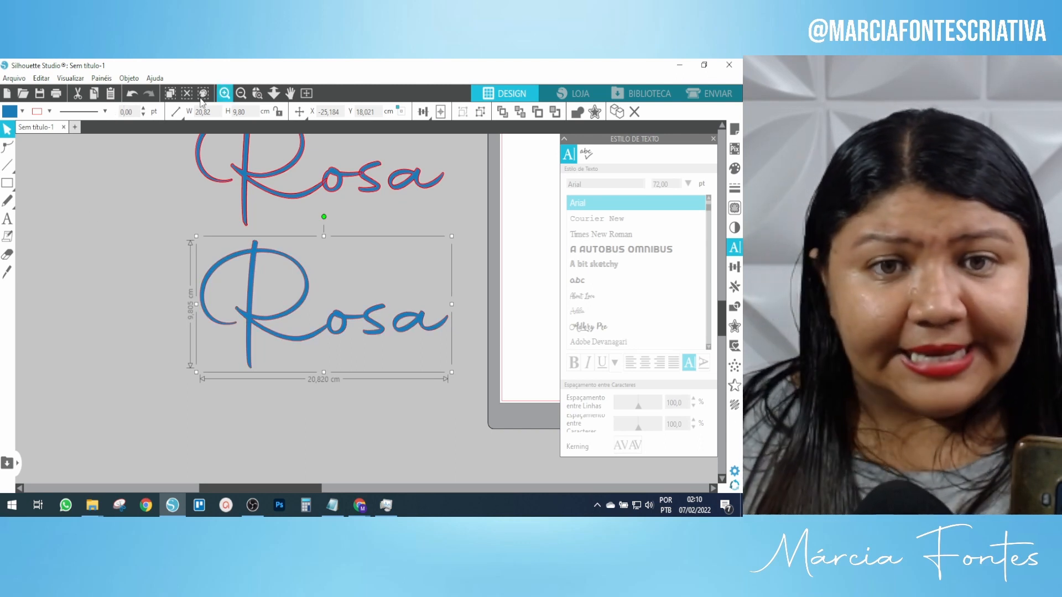
left_click(241, 93)
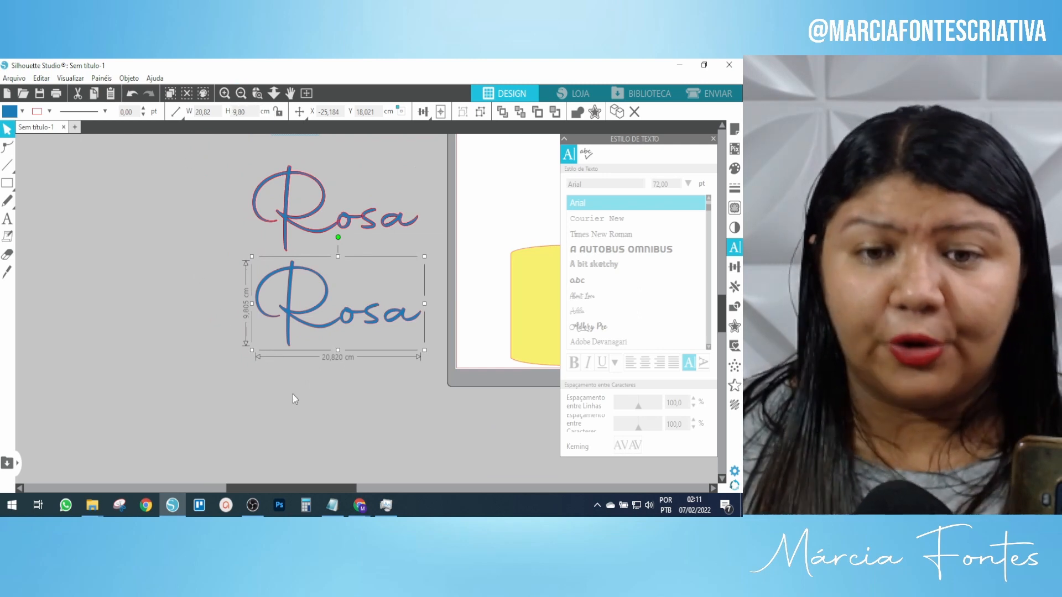
Fill the lower Rosa with red.
left_click(23, 112)
left_click(18, 172)
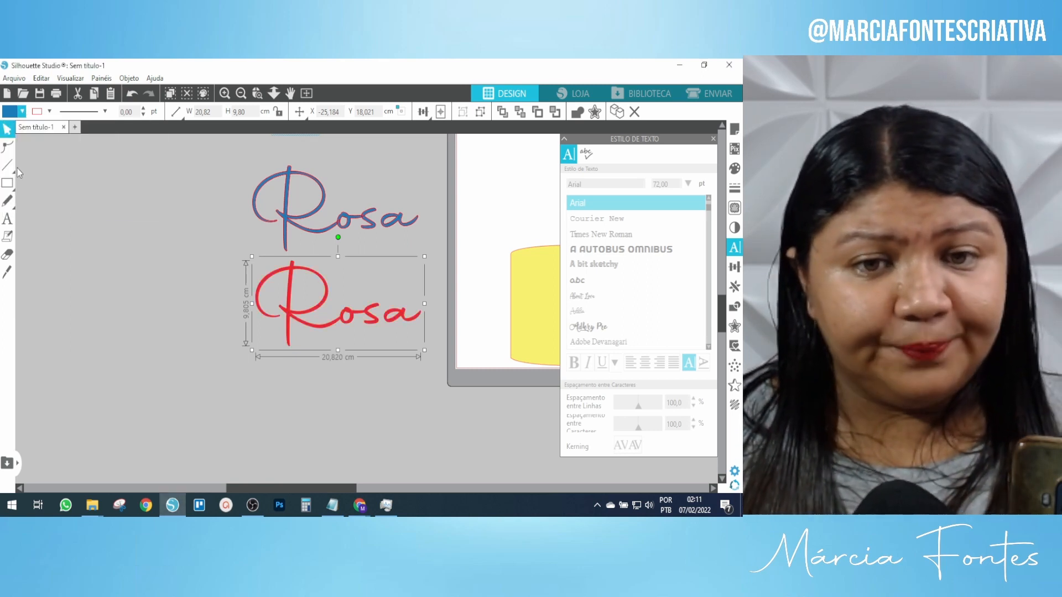
mouse_move(11, 170)
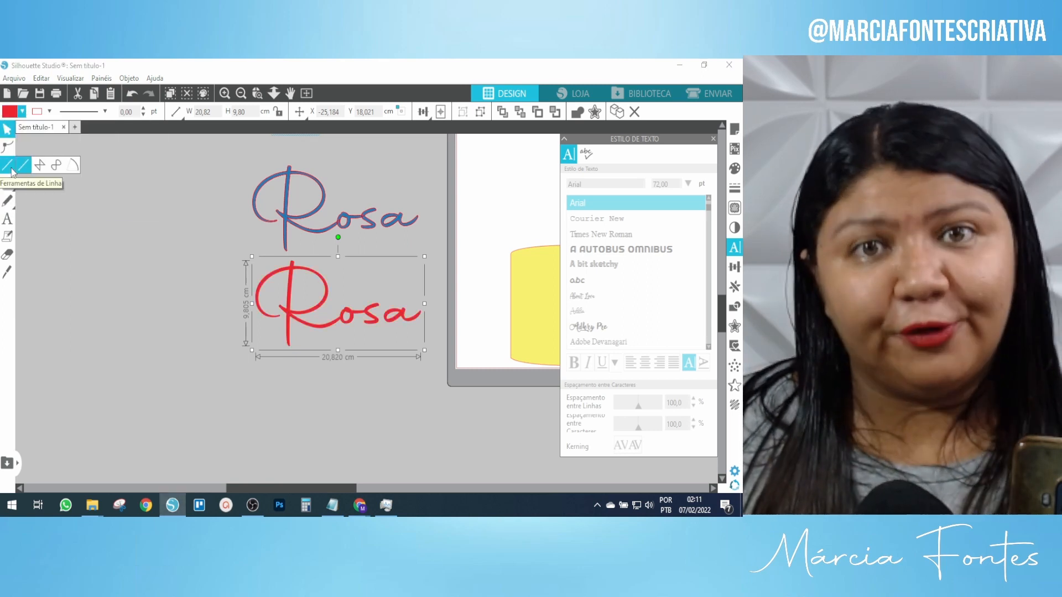
left_click(224, 93)
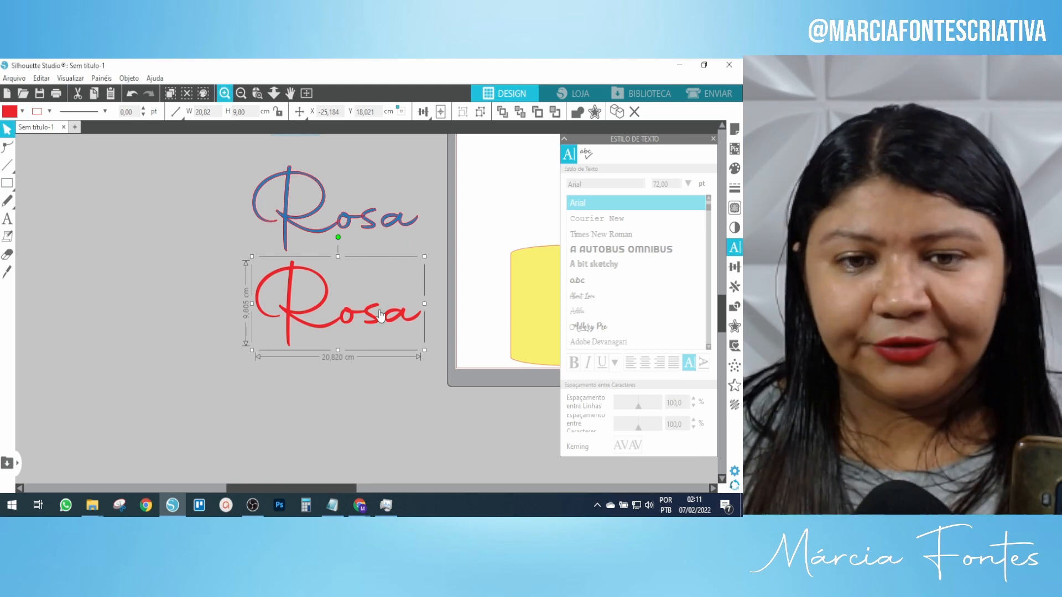
left_click(326, 313)
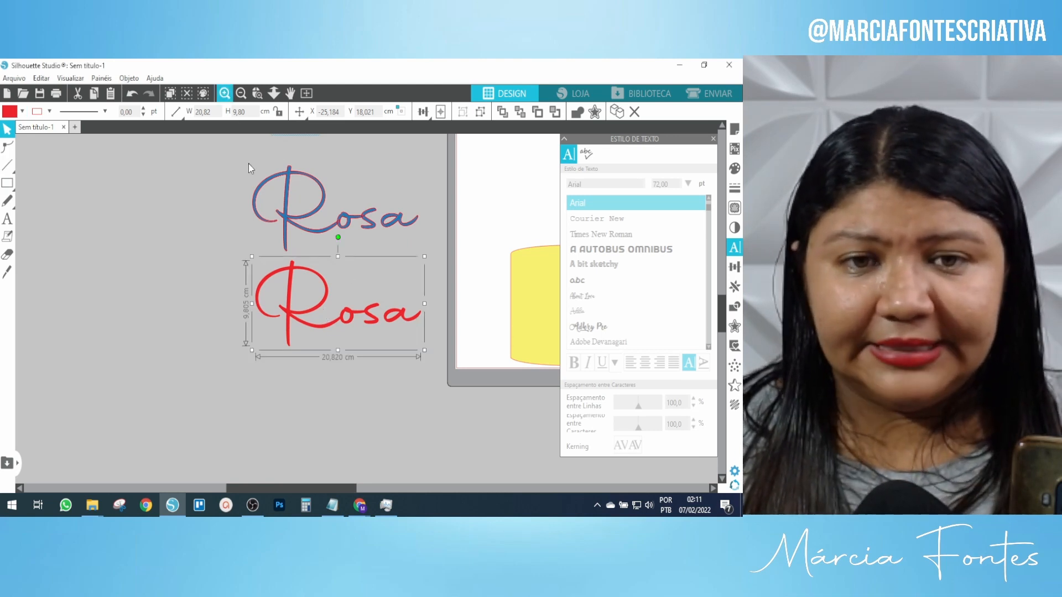
left_click(241, 94)
left_click(241, 93)
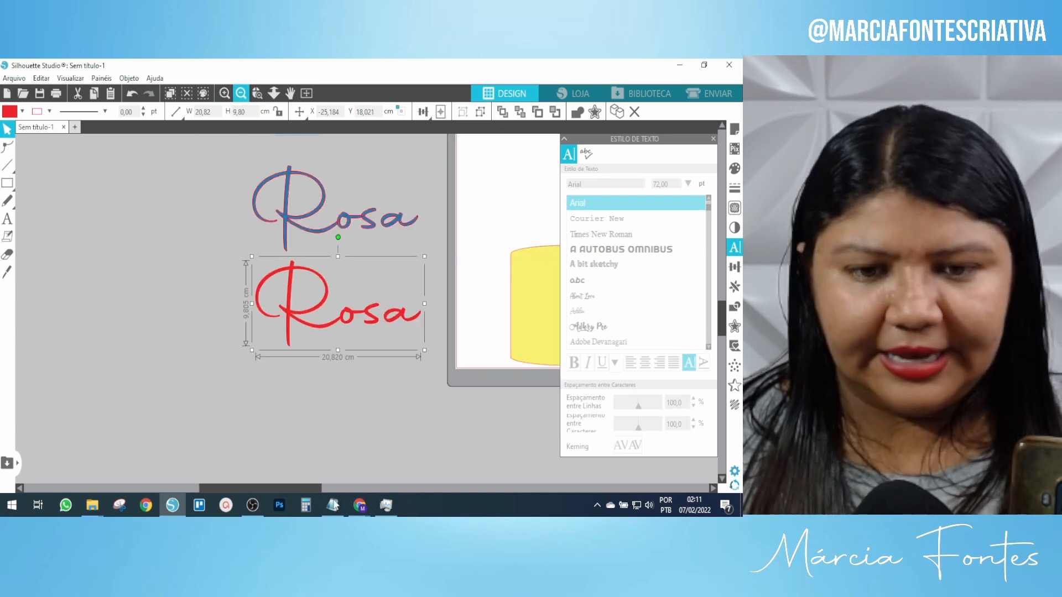
Move the red Rosa onto the mat above the yellow cake, shifting the cake slightly up.
left_click_drag(313, 487, 356, 487)
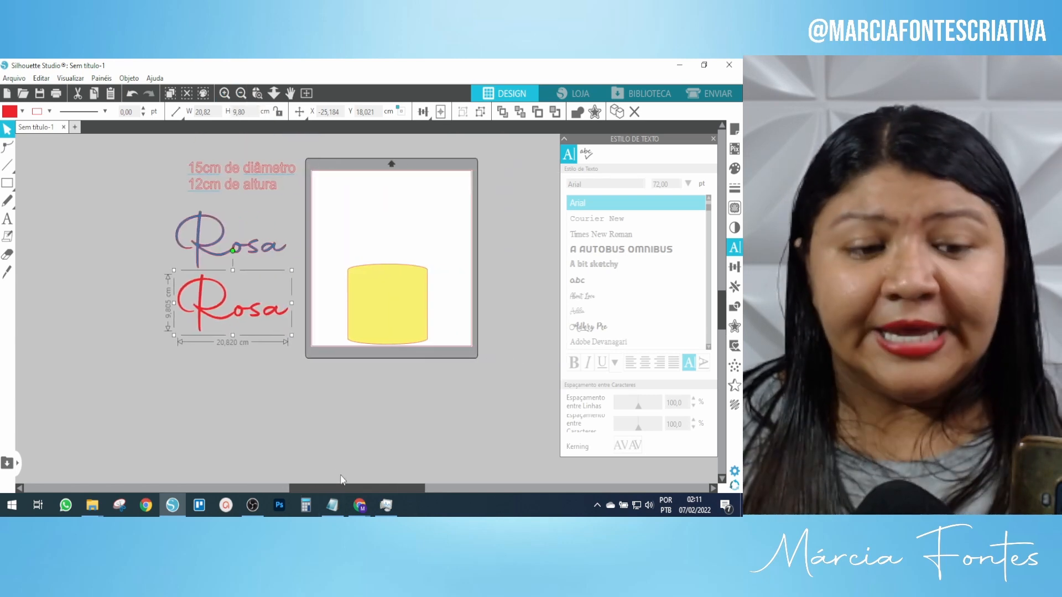
left_click_drag(217, 324, 380, 226)
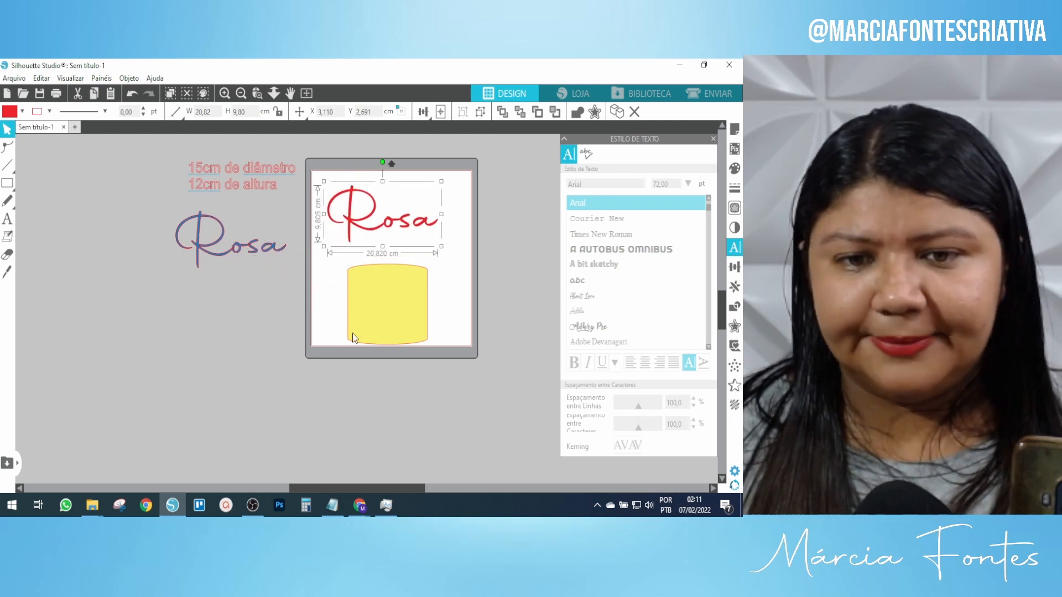
left_click(224, 94)
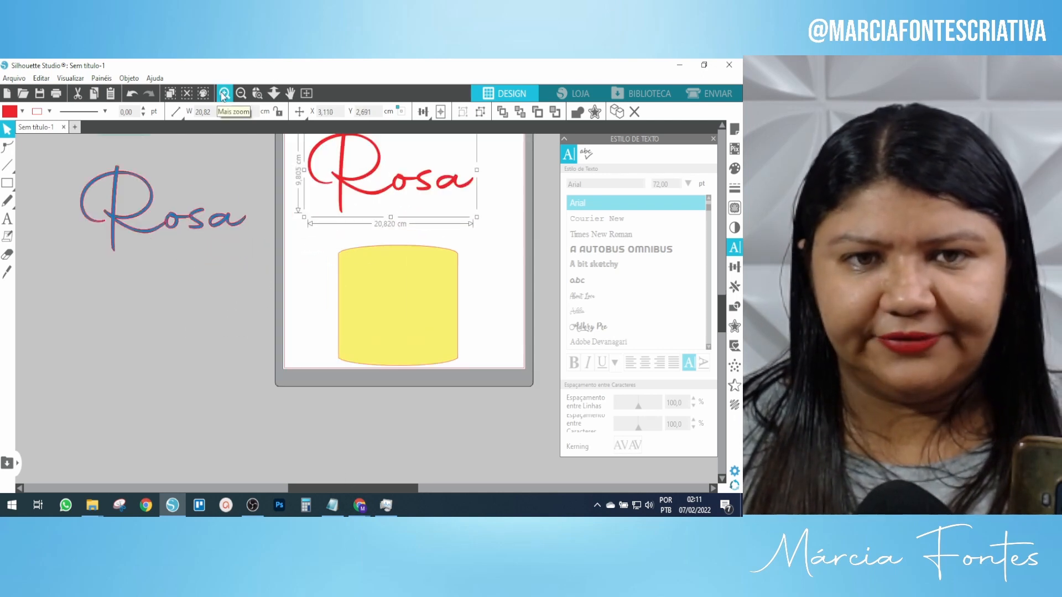
left_click(389, 279)
scroll(387, 299, "up", 3)
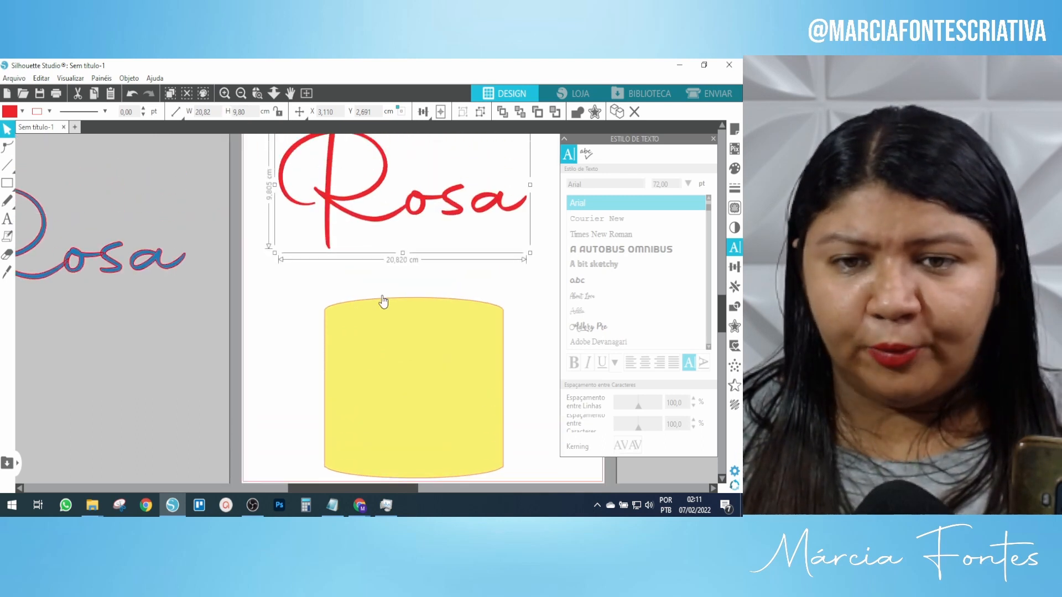
left_click_drag(444, 386, 433, 364)
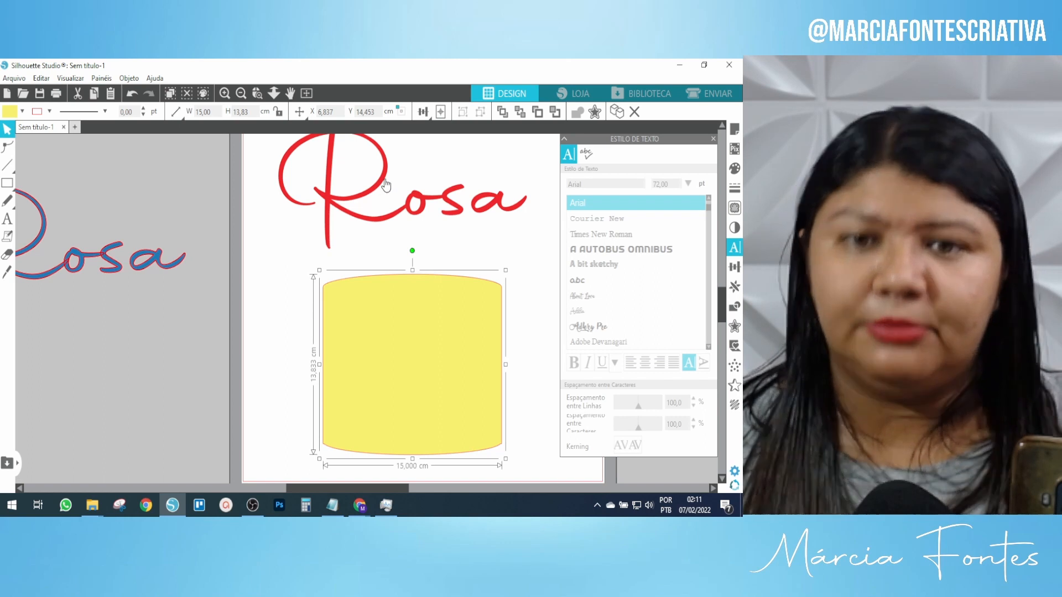
scroll(382, 196, "up", 1)
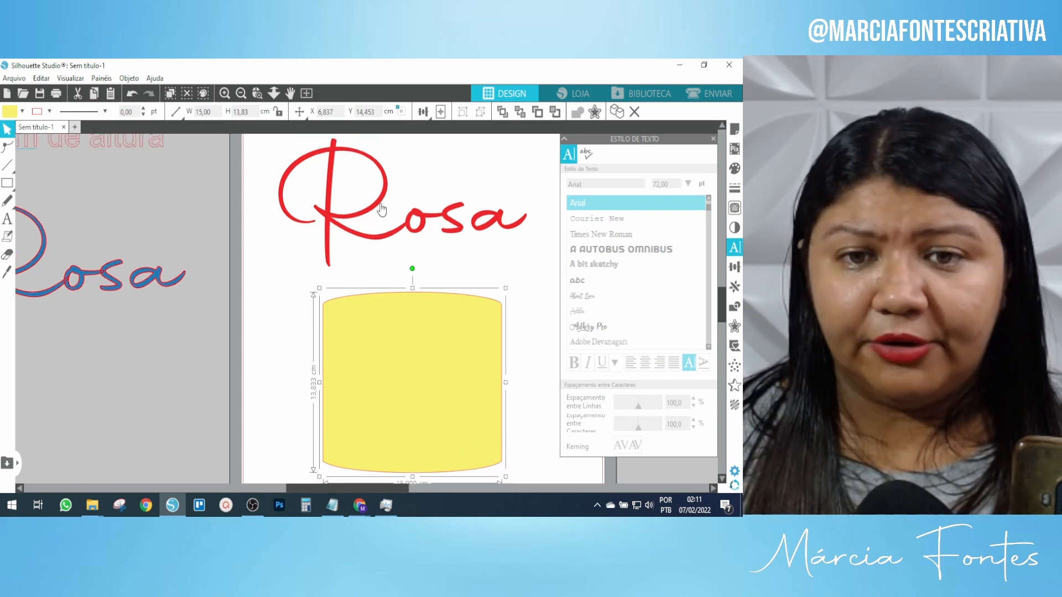
Shrink the red Rosa proportionally to 13.57 × 6.39 cm.
left_click(382, 204)
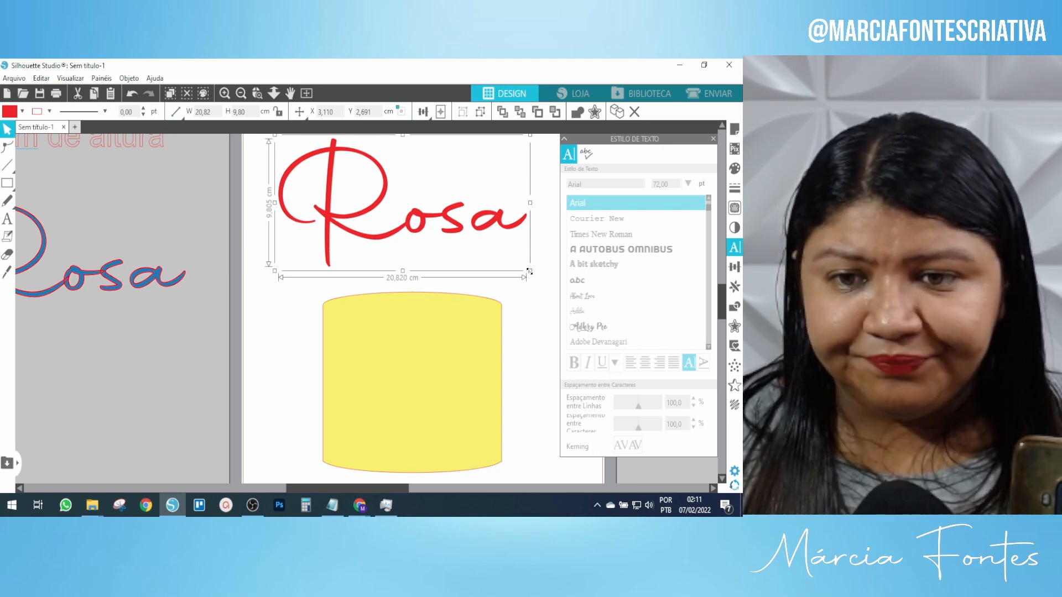
left_click_drag(529, 274, 506, 264)
left_click_drag(487, 253, 454, 251)
left_click(486, 201)
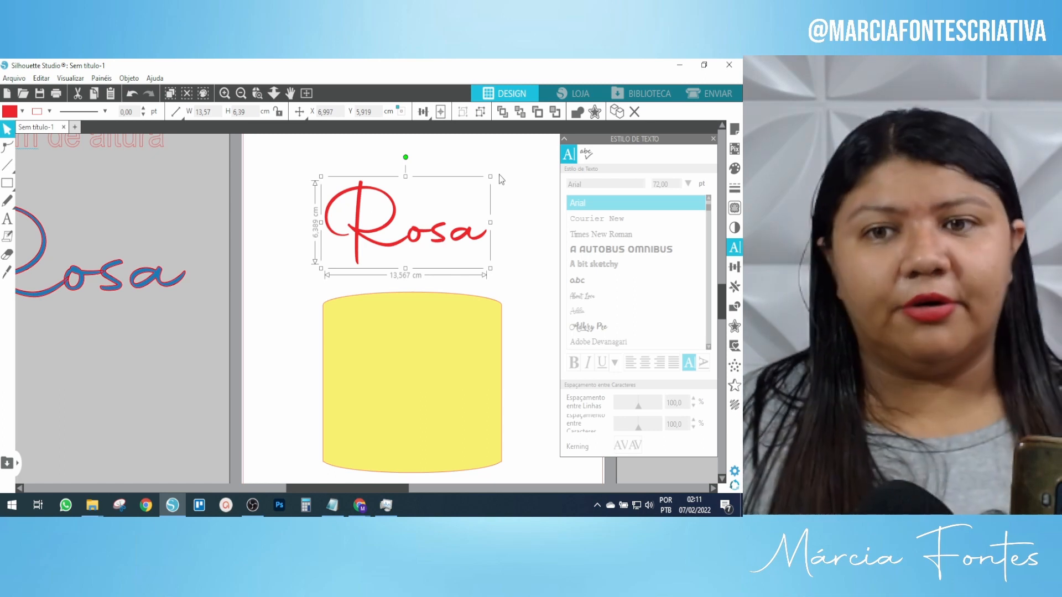
left_click(504, 168)
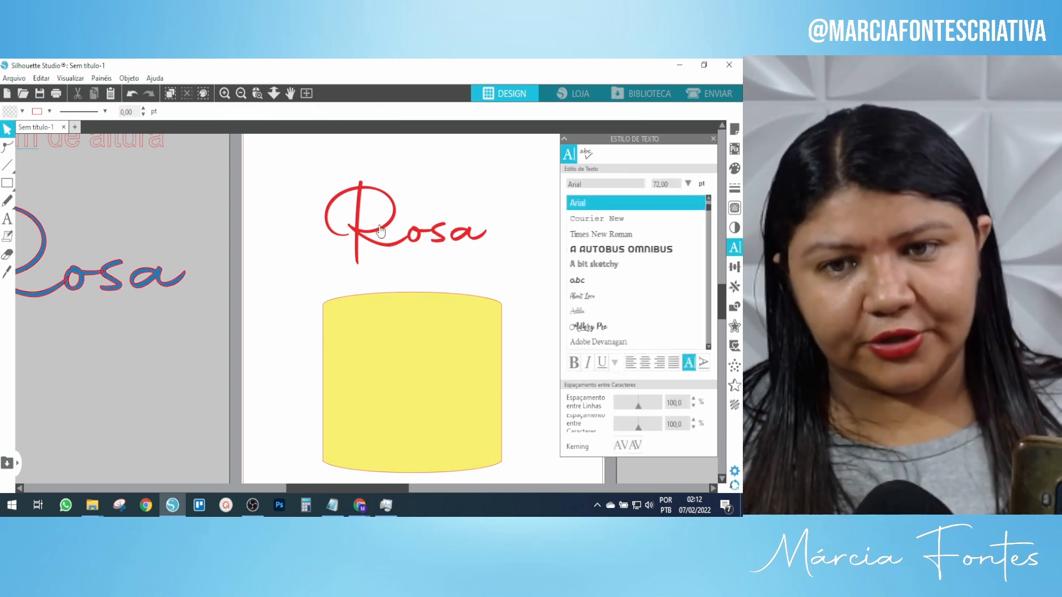
Reselect the 13.57 cm red Rosa sitting centred above the yellow cake.
left_click(385, 226)
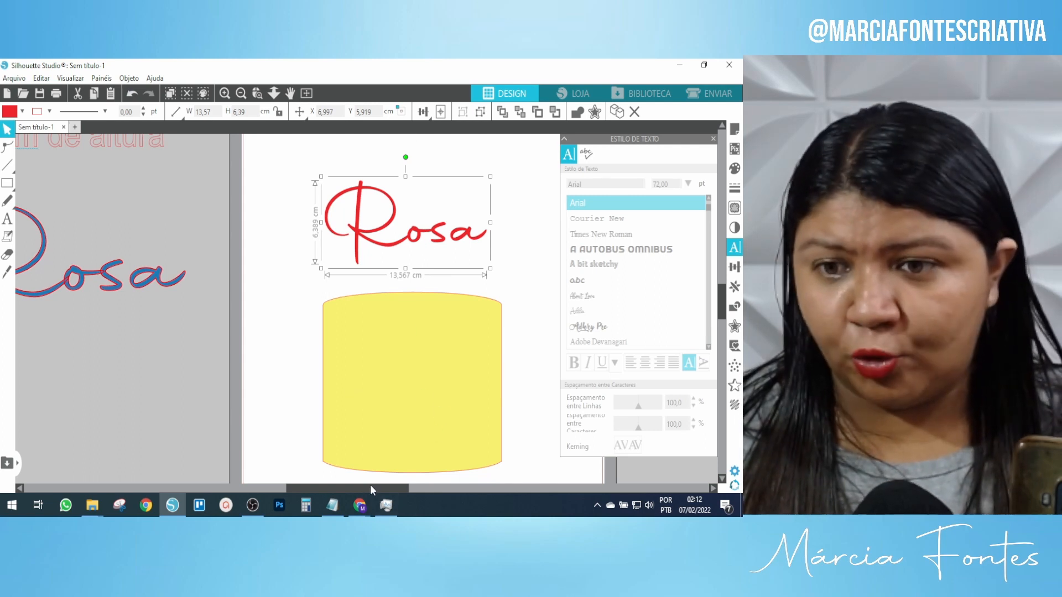
left_click_drag(369, 484, 407, 485)
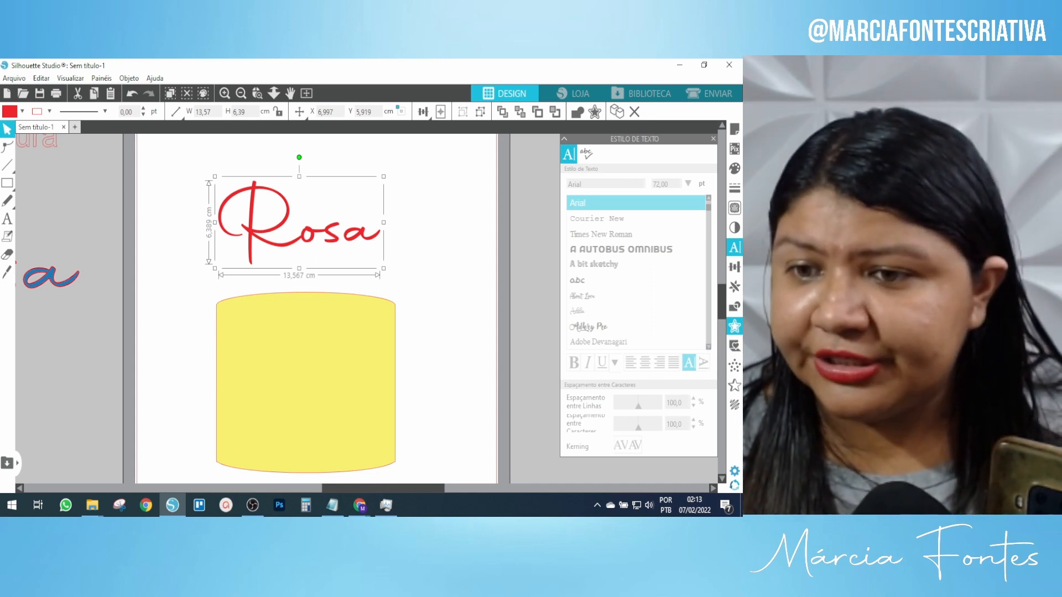
Add a 0,200 cm offset outline around the red Rosa and zoom in on it.
left_click(735, 327)
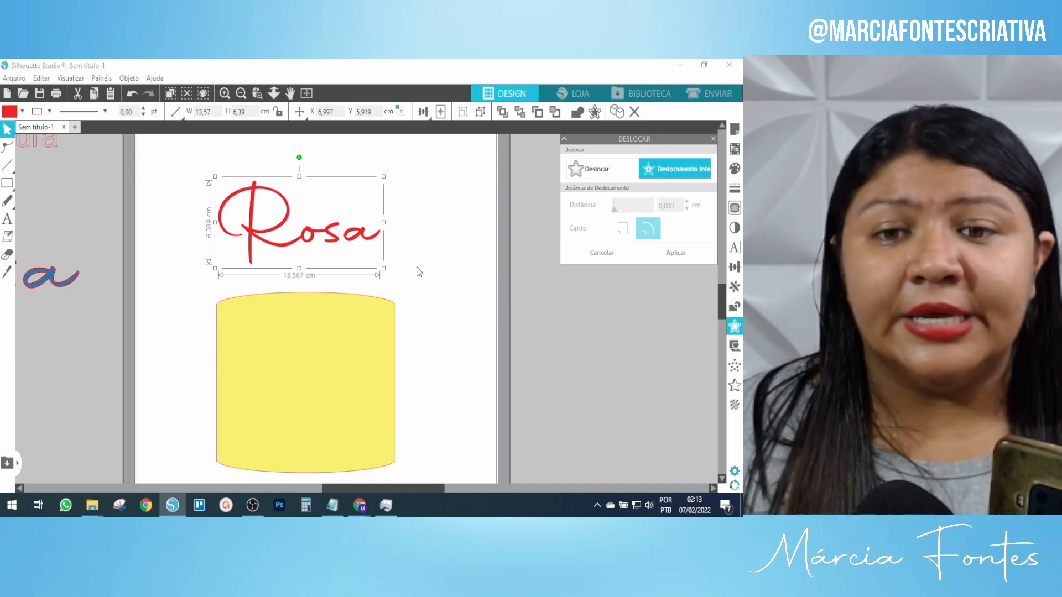
left_click(425, 258)
left_click(347, 236)
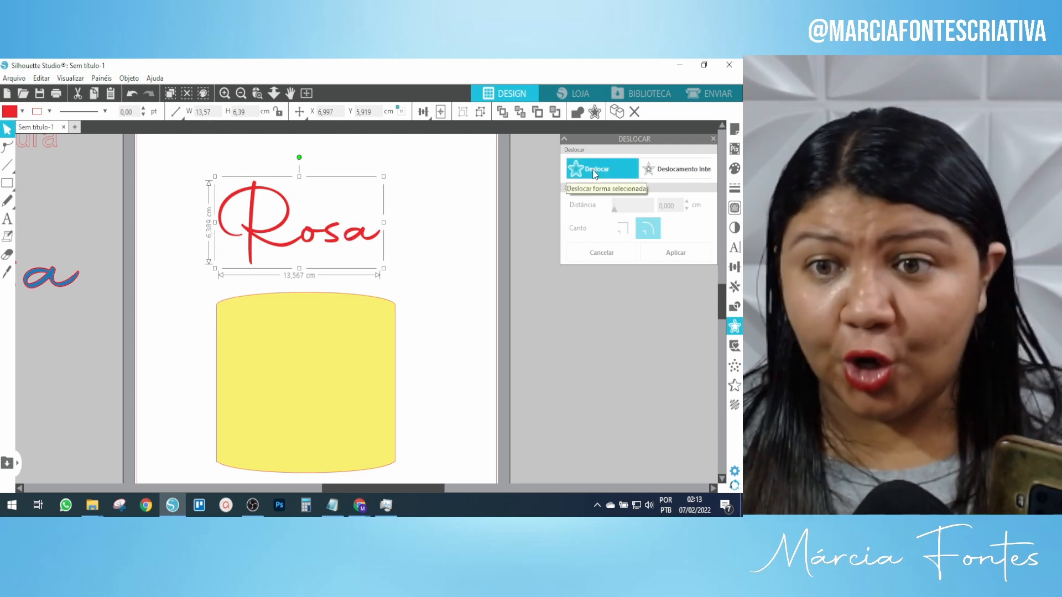
left_click(592, 168)
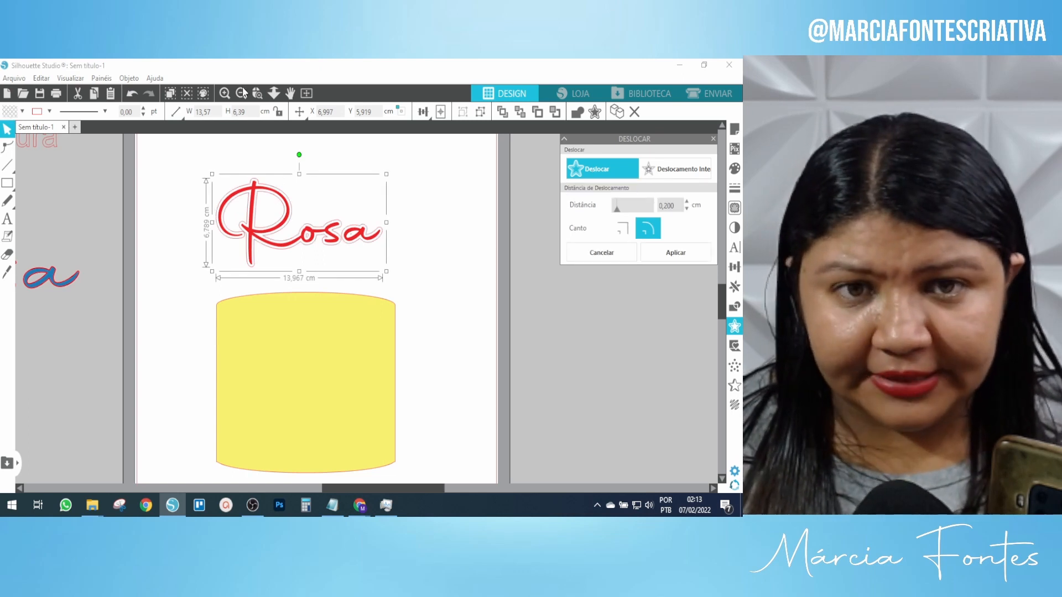
left_click(226, 94)
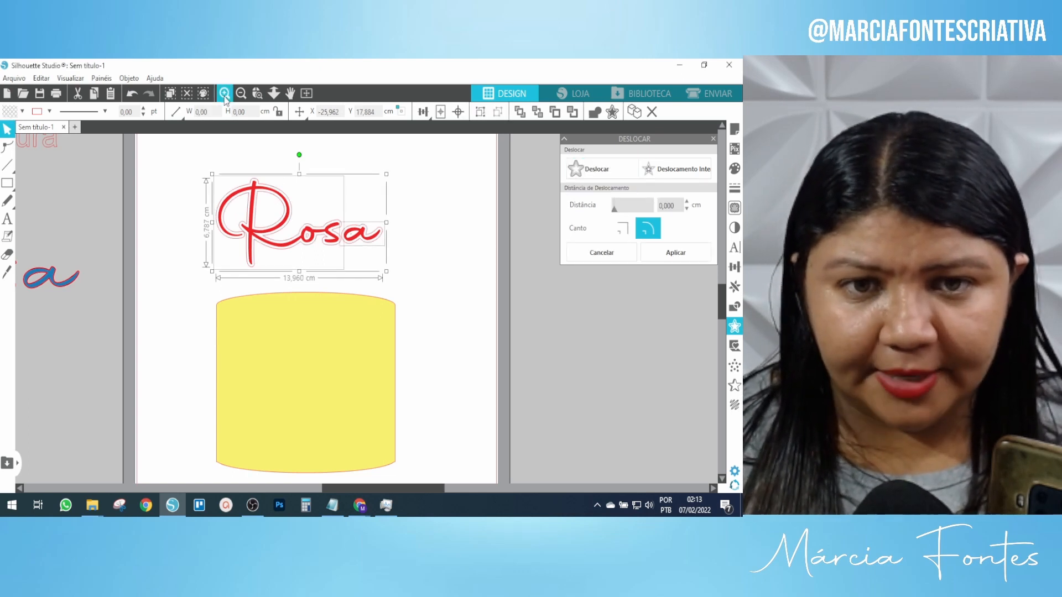
left_click(225, 98)
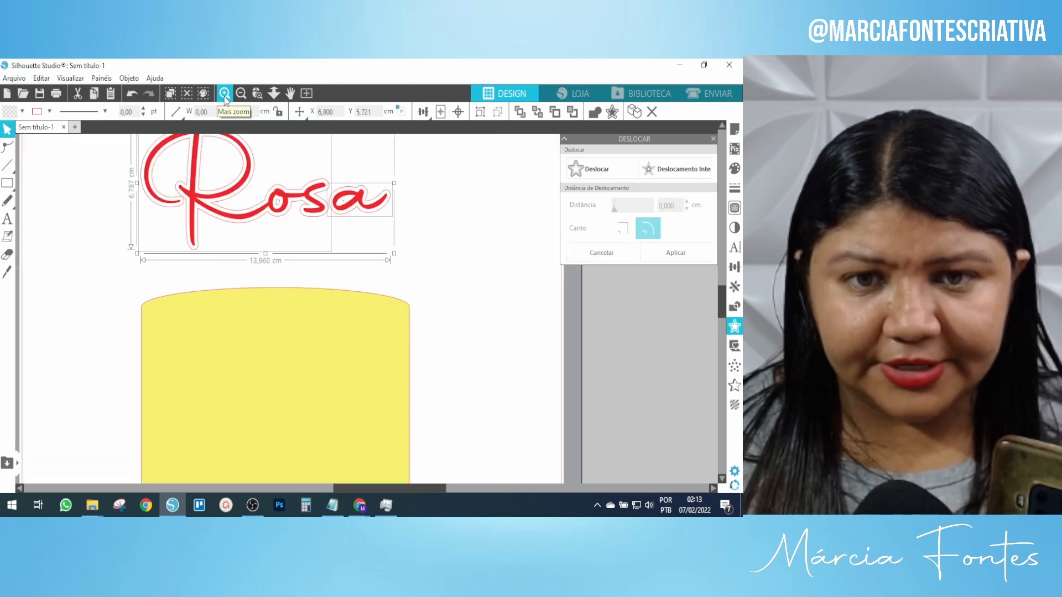
scroll(294, 258, "up", 4)
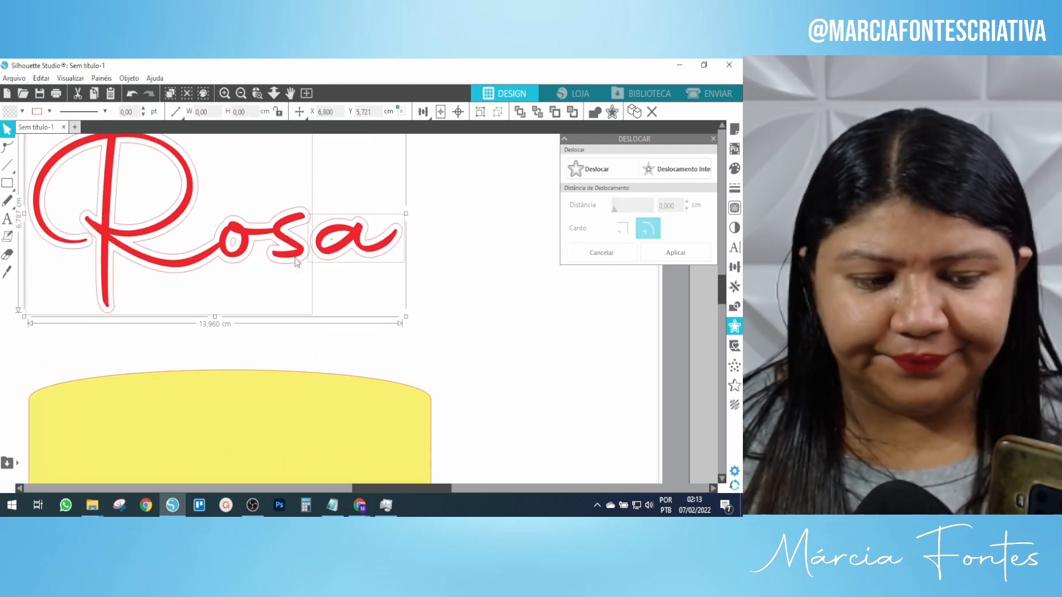
scroll(297, 262, "up", 1)
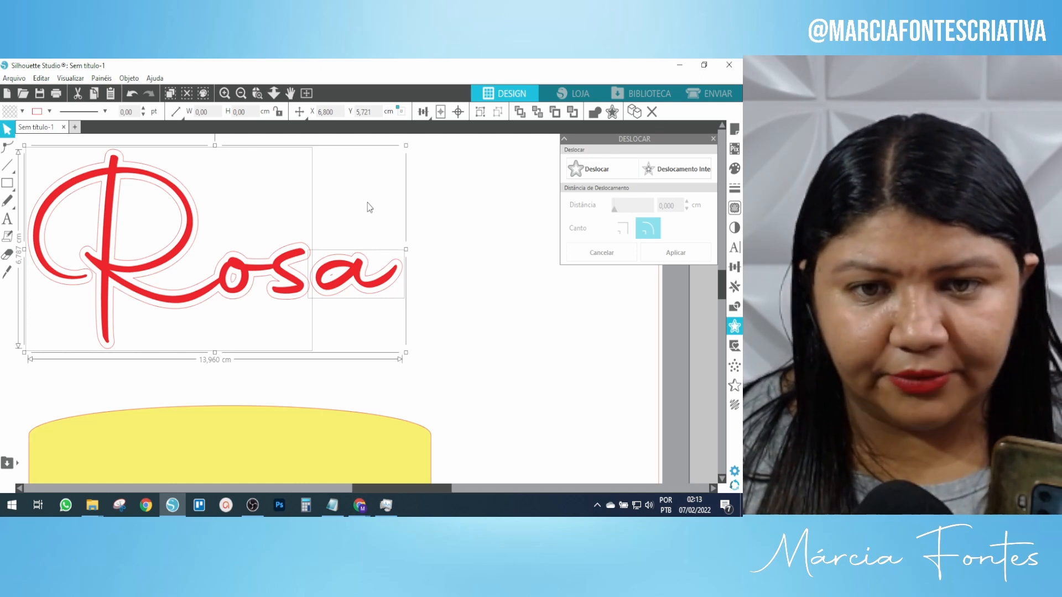
Pull the red Rosa away from its offset and select the pink outline alone.
left_click(450, 192)
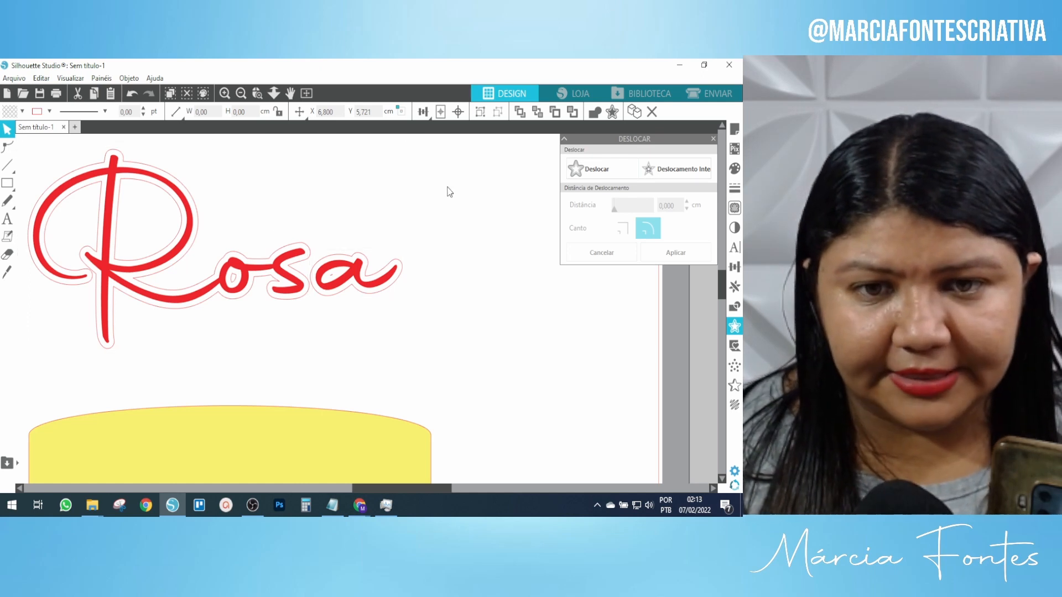
left_click(313, 260)
left_click(184, 219)
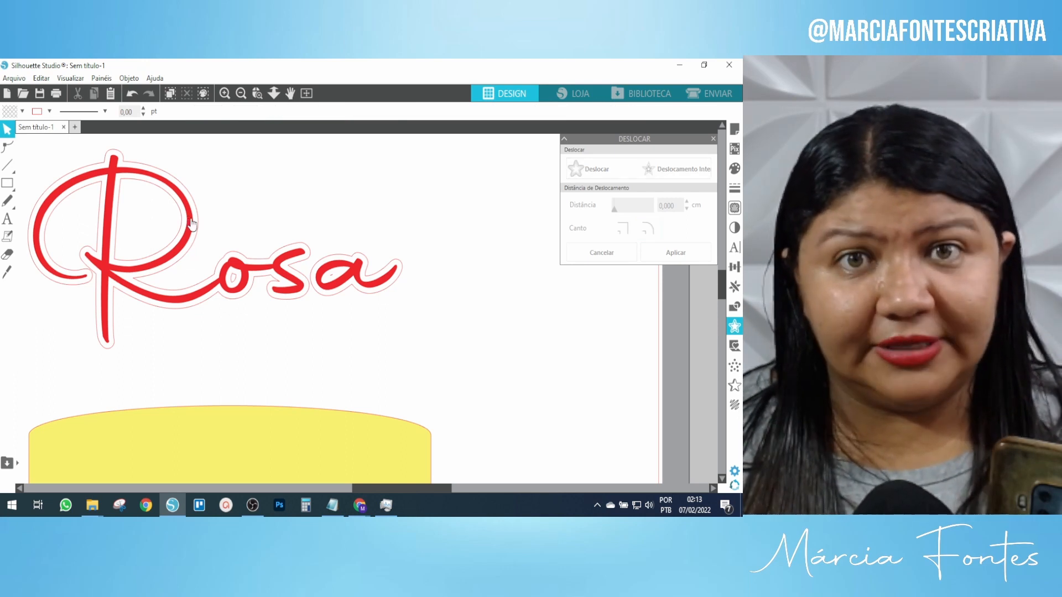
left_click(193, 227)
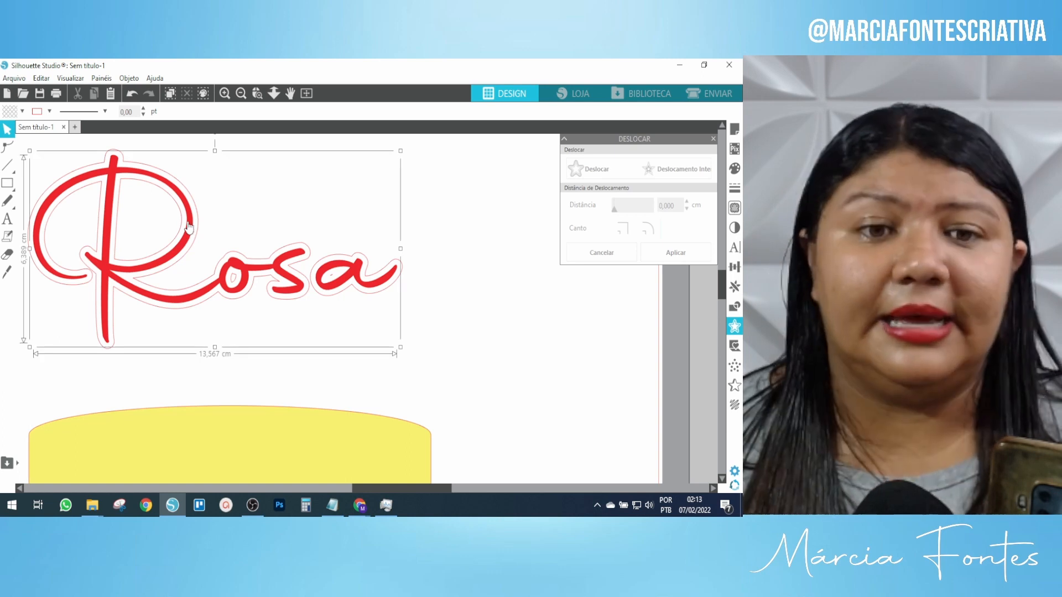
left_click_drag(192, 229, 609, 363)
left_click_drag(412, 323, 106, 224)
left_click(452, 200)
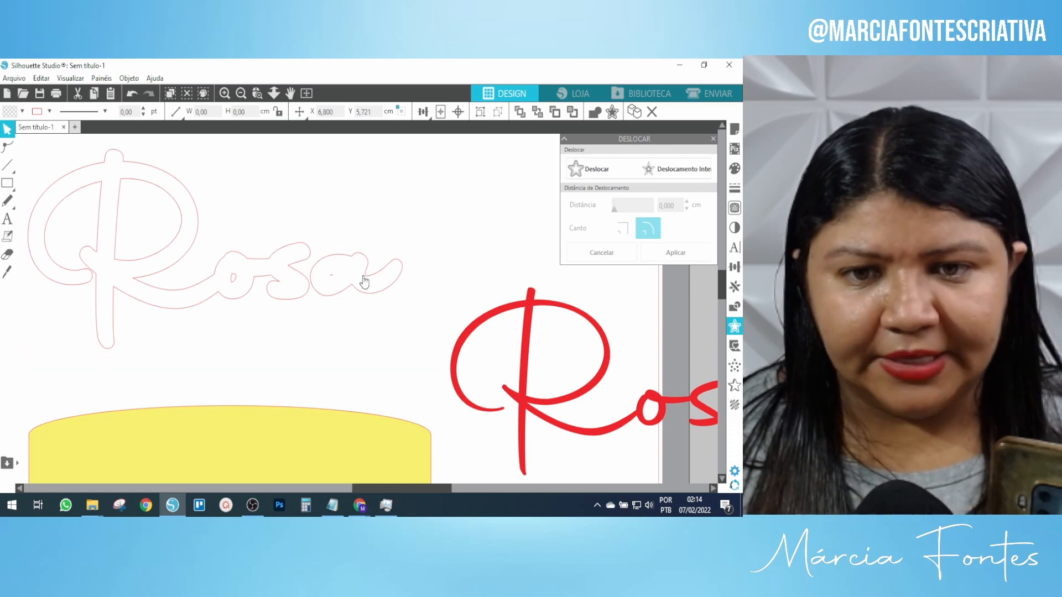
Test pulling the outlined 'a' away, then undo to put the red Rosa back.
left_click_drag(364, 280, 399, 262)
left_click(186, 249)
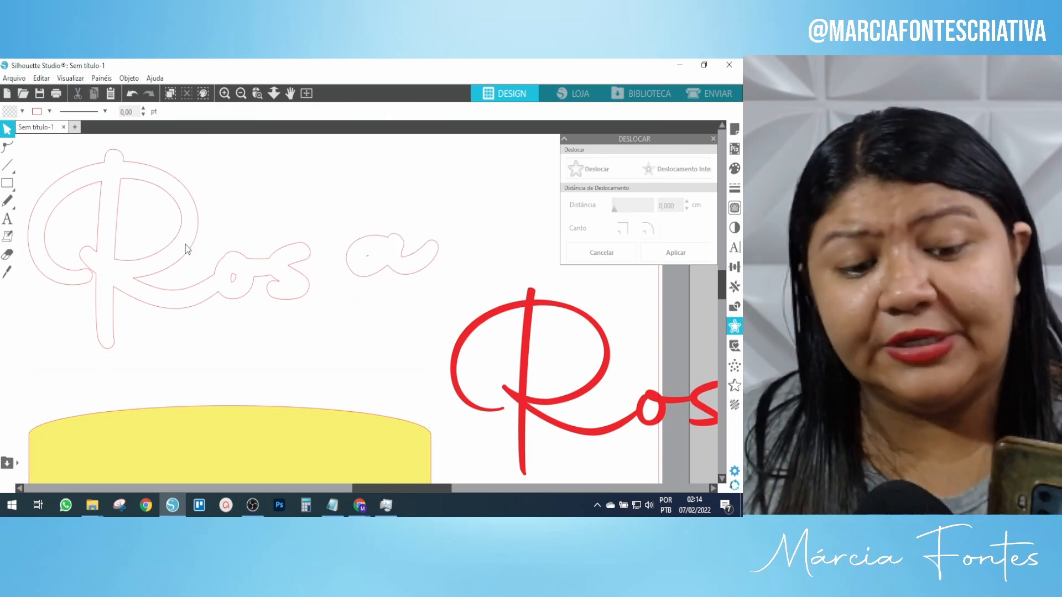
key("ctrl+z")
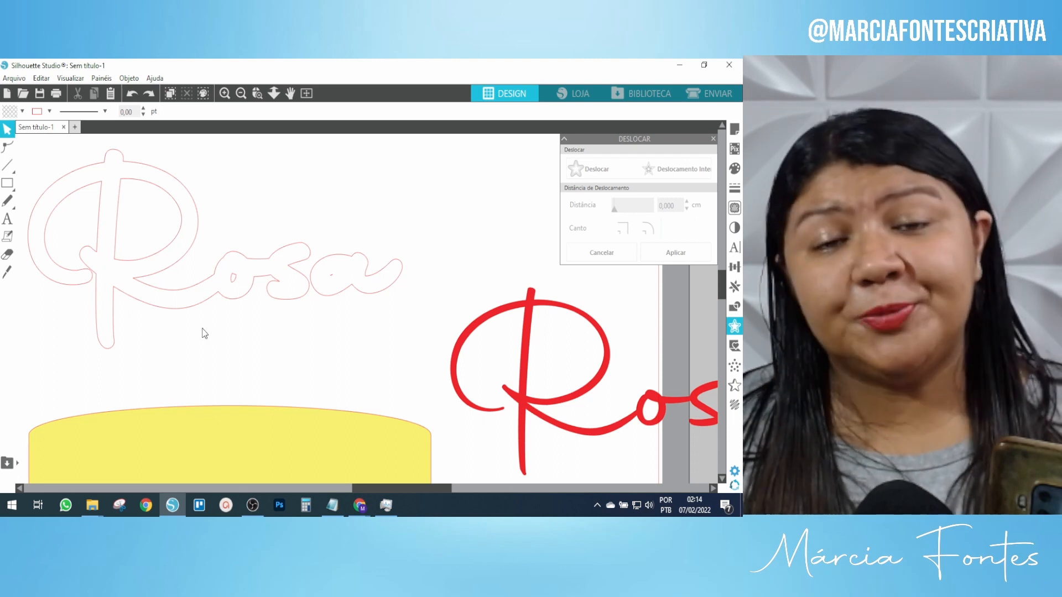
left_click(271, 269)
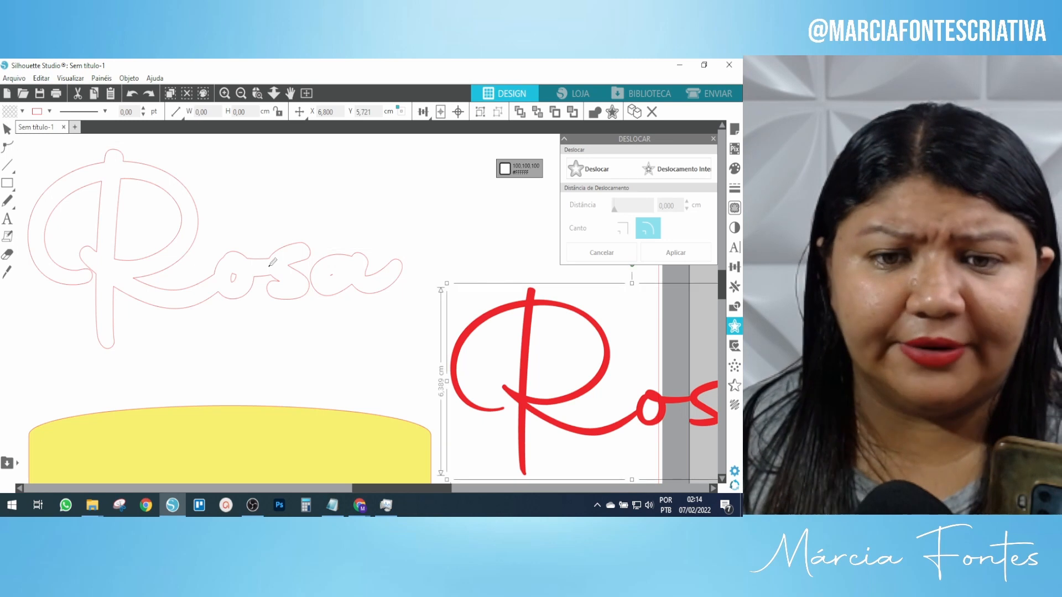
key("ctrl+z")
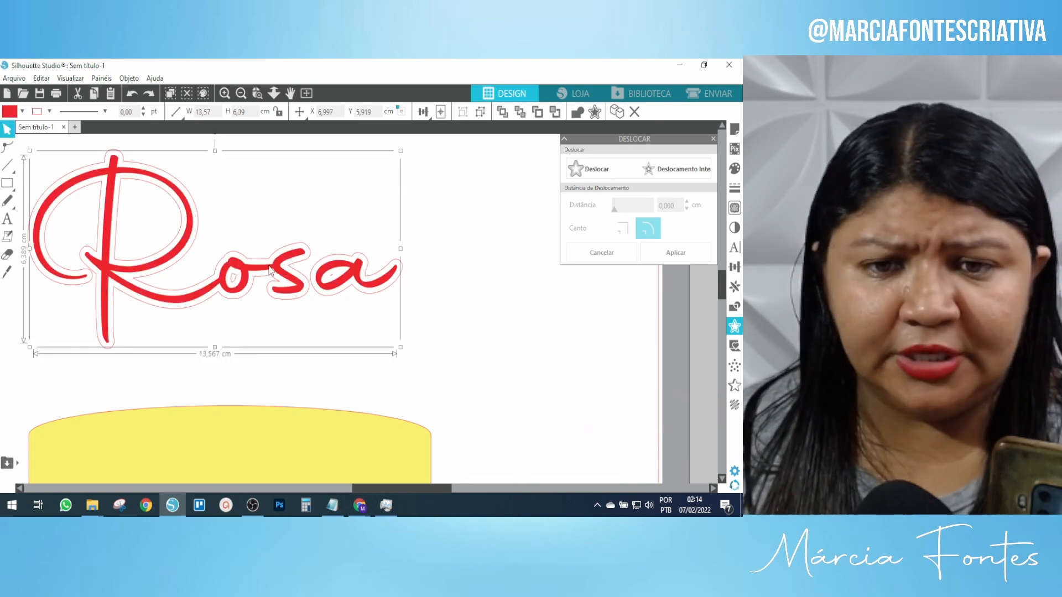
left_click(430, 225)
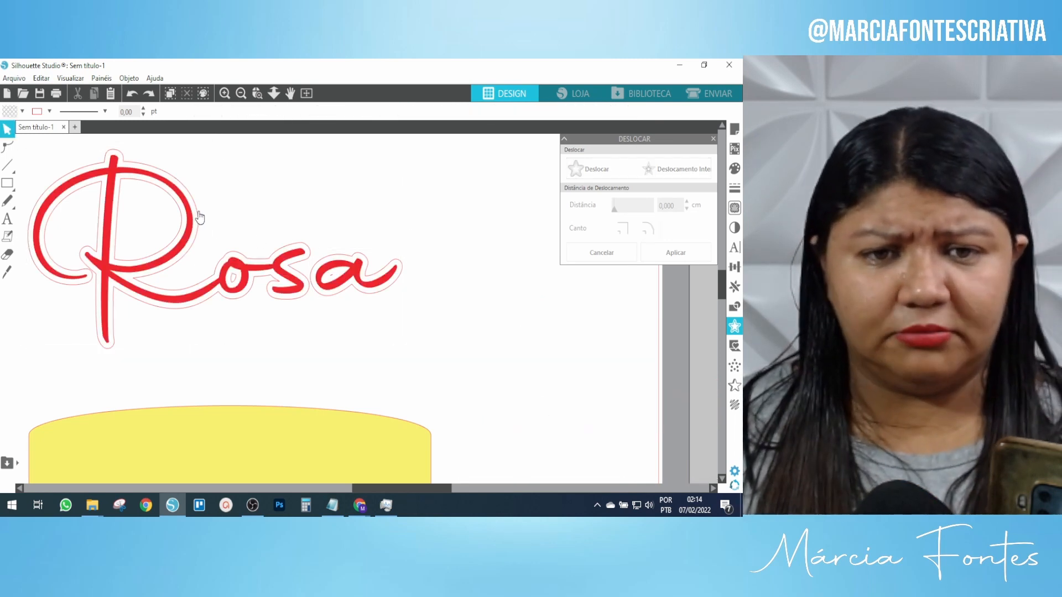
left_click(200, 217)
key("i")
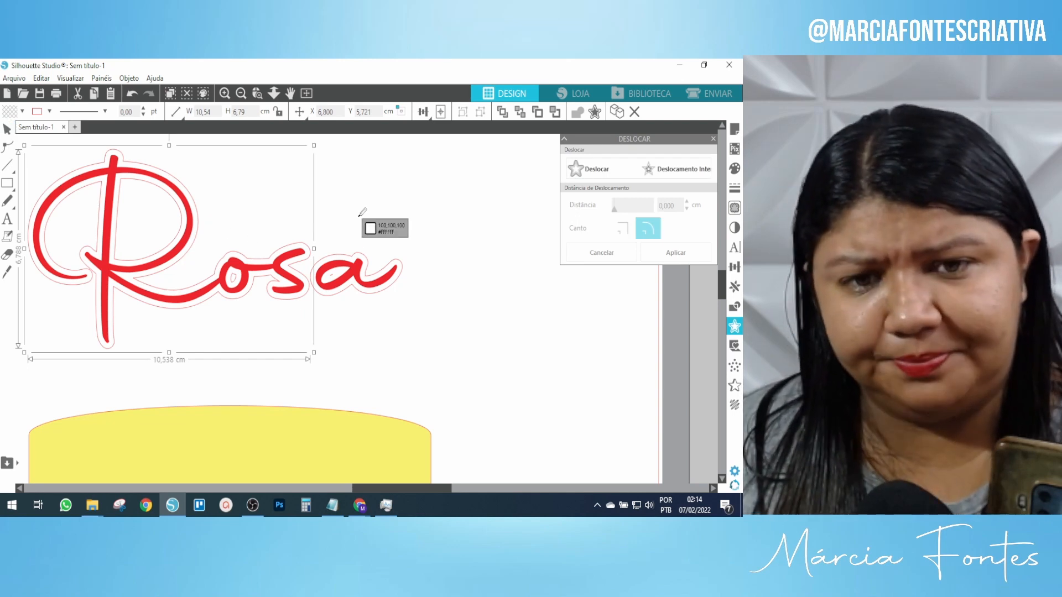
key("ctrl+z")
key("ctrl+z")
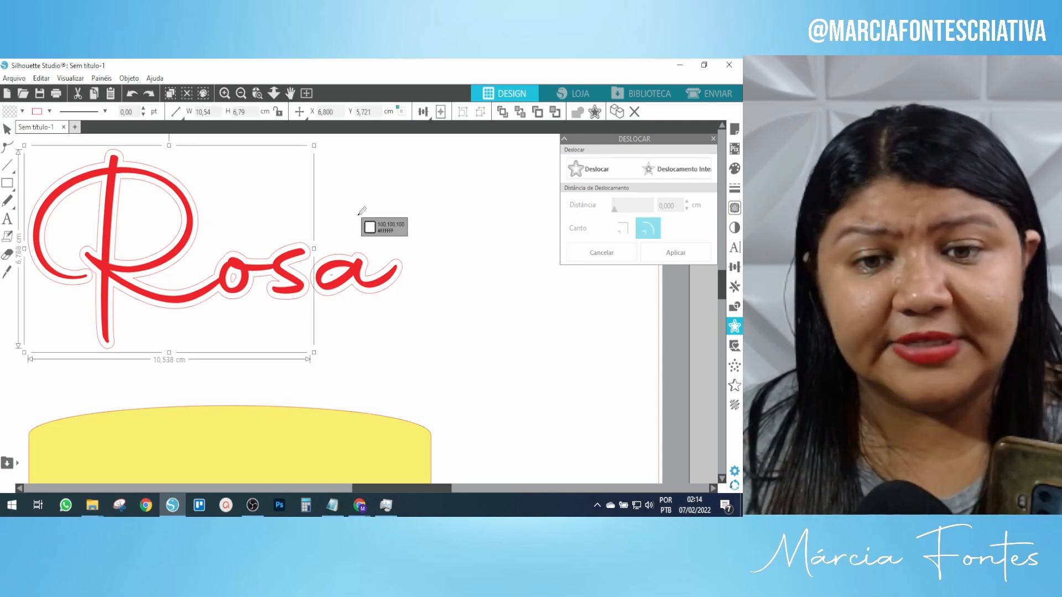
Undo back to the original grouped Rosa without any offset outline.
scroll(420, 232, "down", 3)
scroll(438, 236, "up", 2)
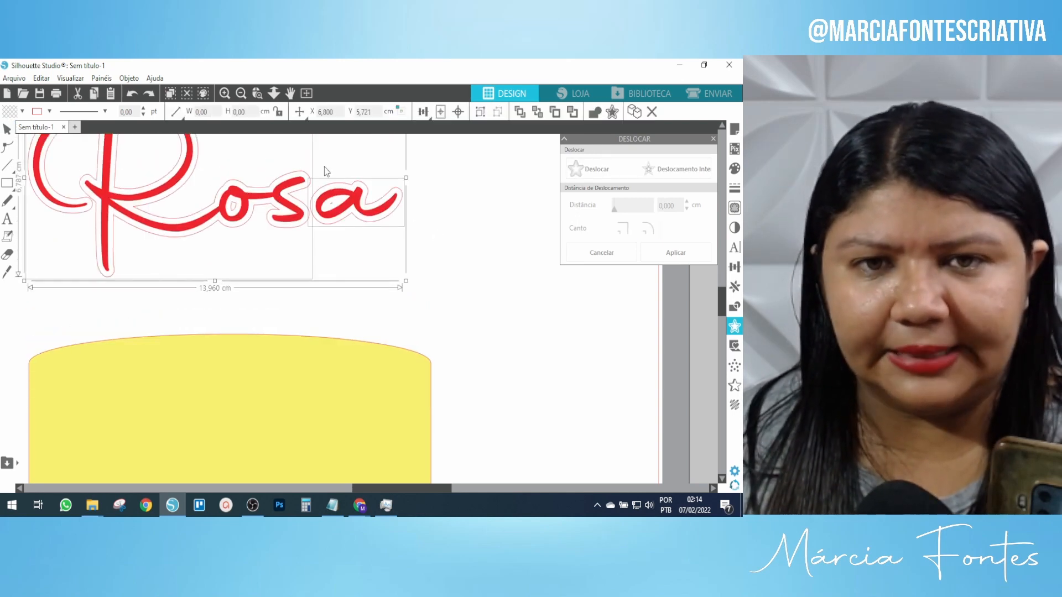
key("Escape")
scroll(266, 171, "up", 1)
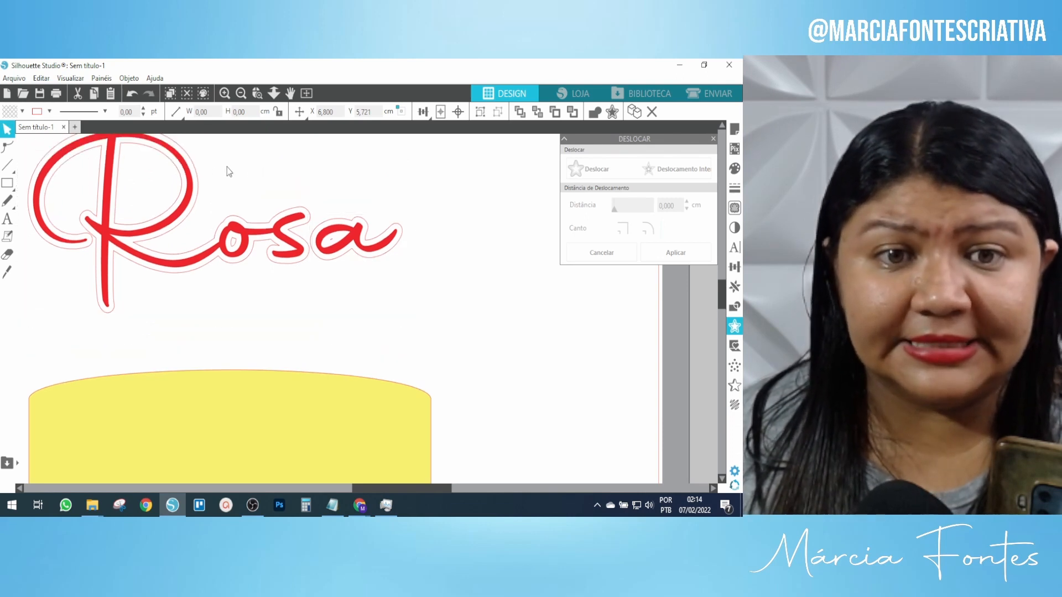
left_click(243, 169)
key("ctrl+z")
scroll(197, 177, "down", 2)
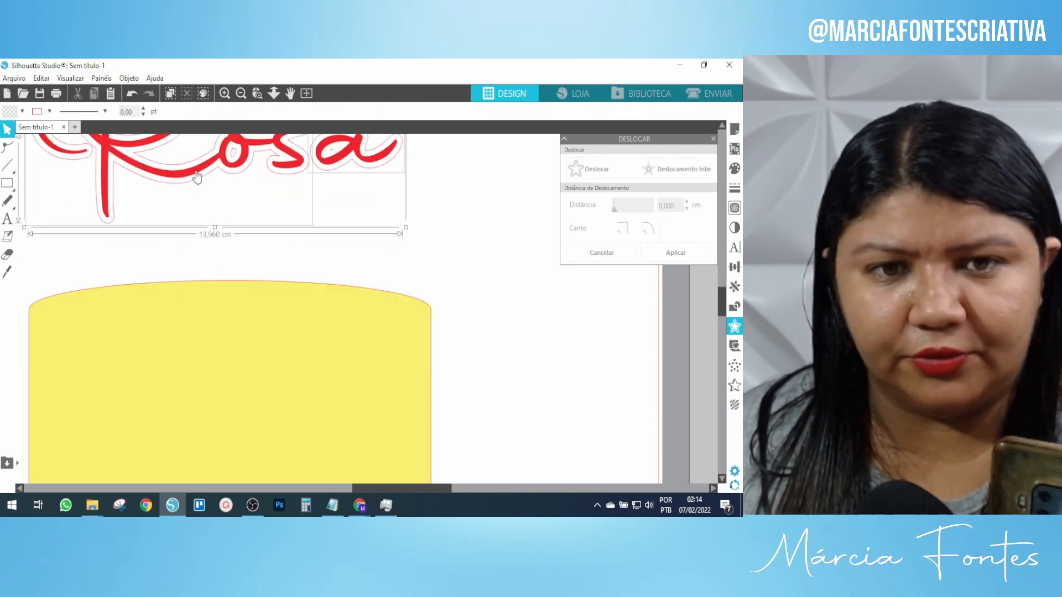
scroll(202, 168, "down", 1)
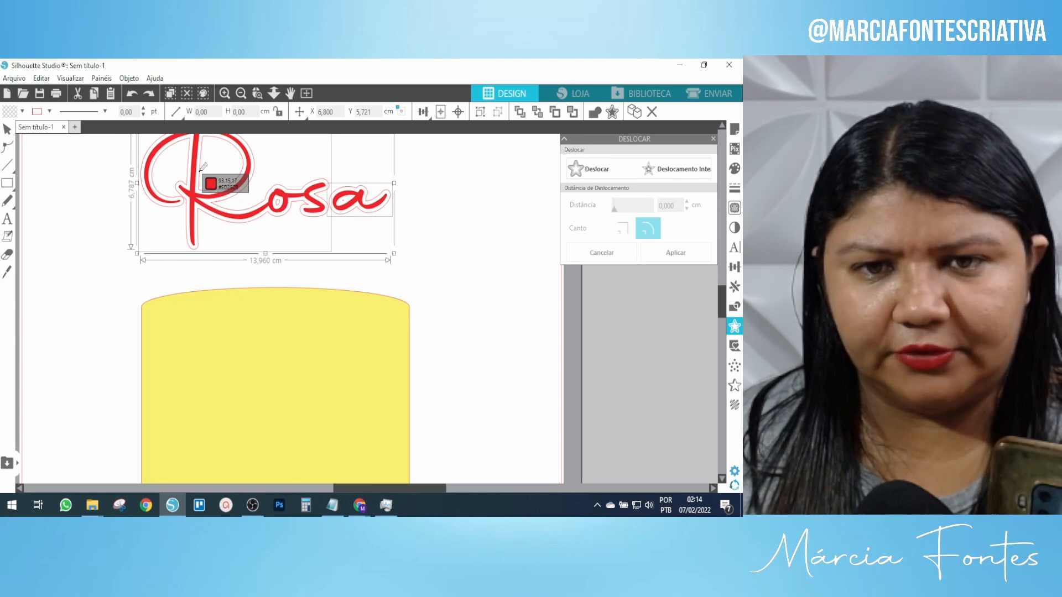
scroll(203, 167, "down", 1)
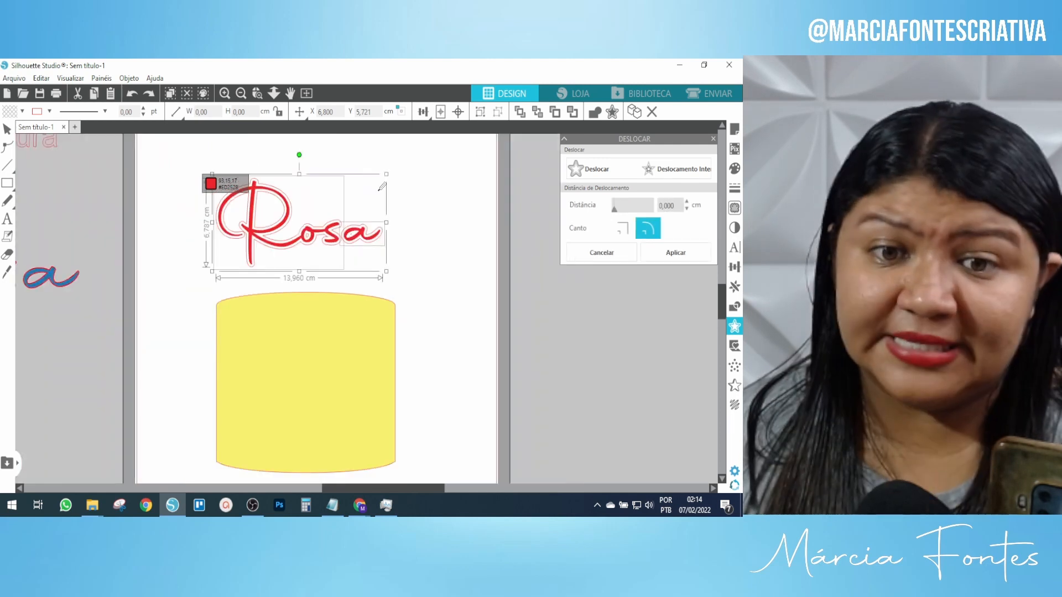
key("ctrl+z")
key("ctrl+z")
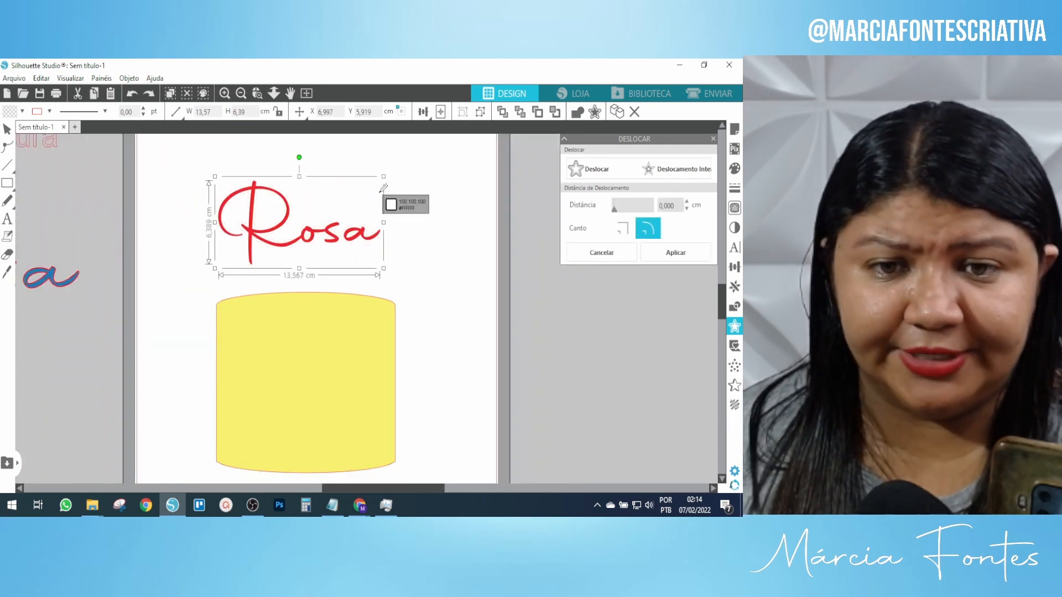
key("Escape")
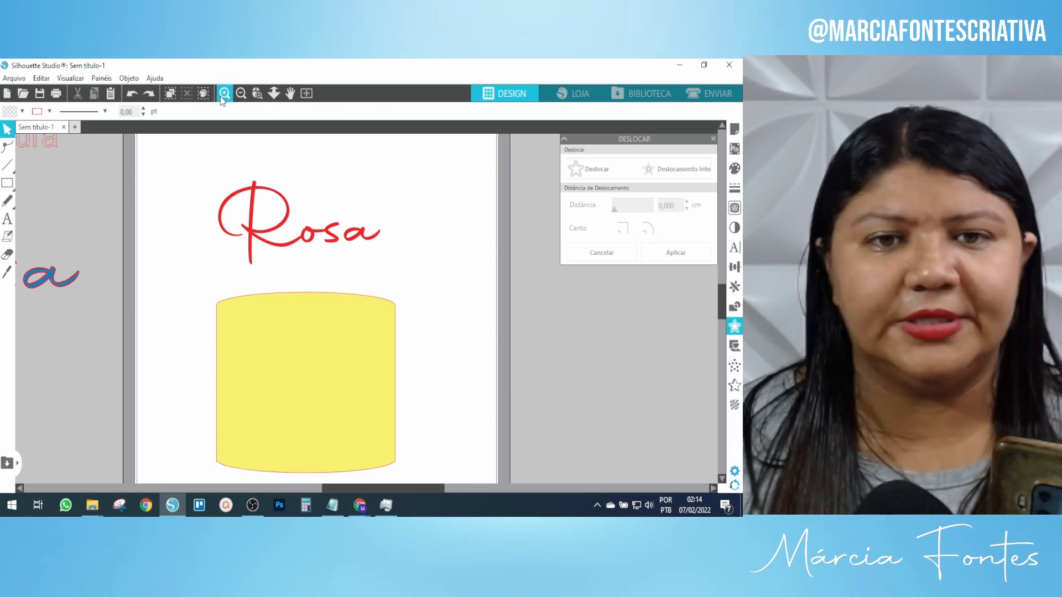
Zoom in and reselect the red Rosa word.
left_click(224, 93)
left_click(225, 93)
scroll(329, 307, "up", 1)
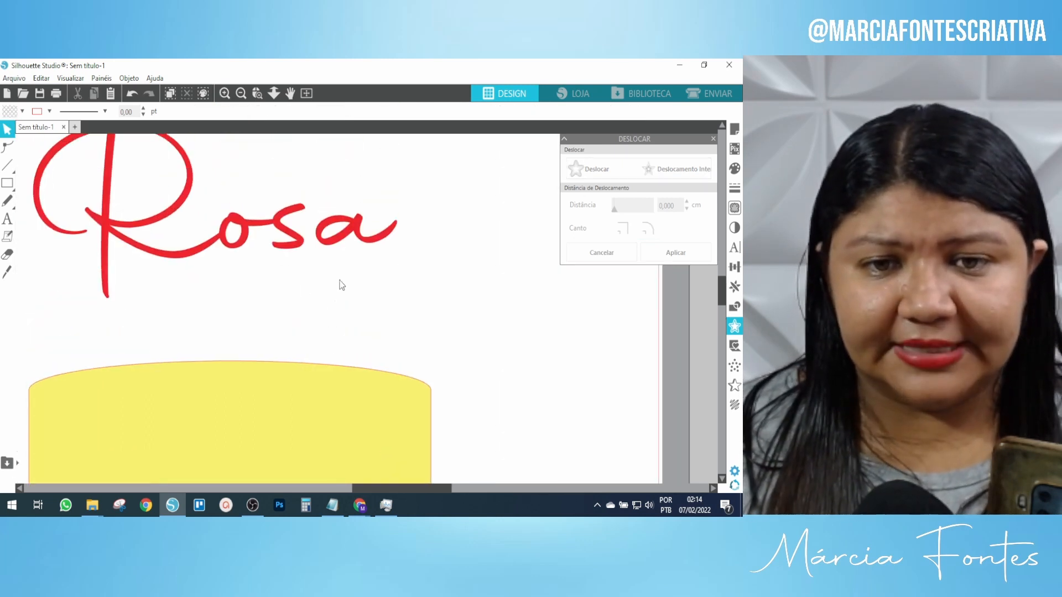
left_click(319, 235)
scroll(375, 314, "up", 1)
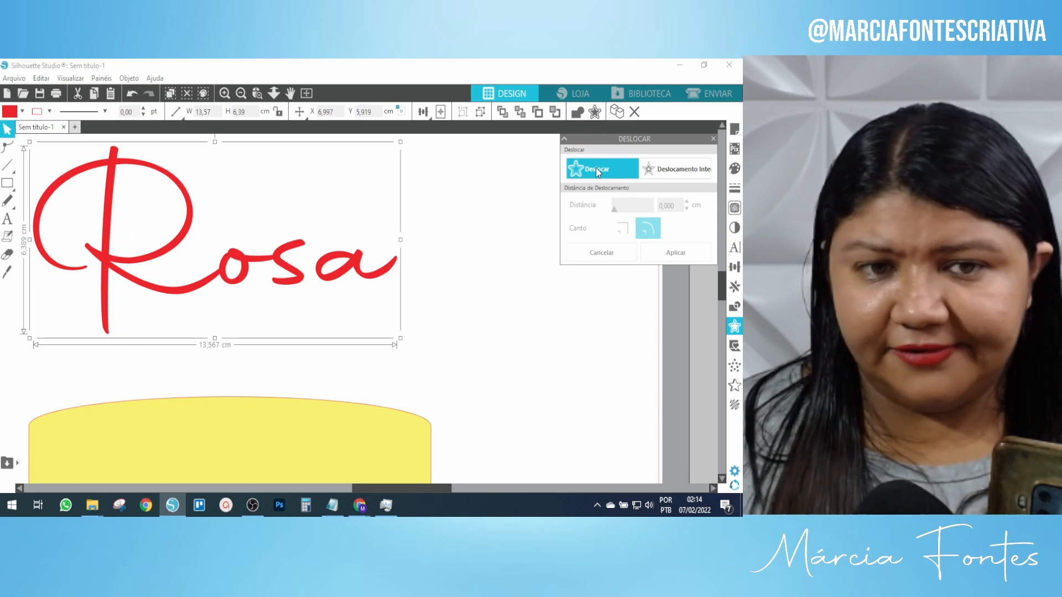
Apply a 0,05 cm rounded offset outline around the red Rosa.
left_click(595, 167)
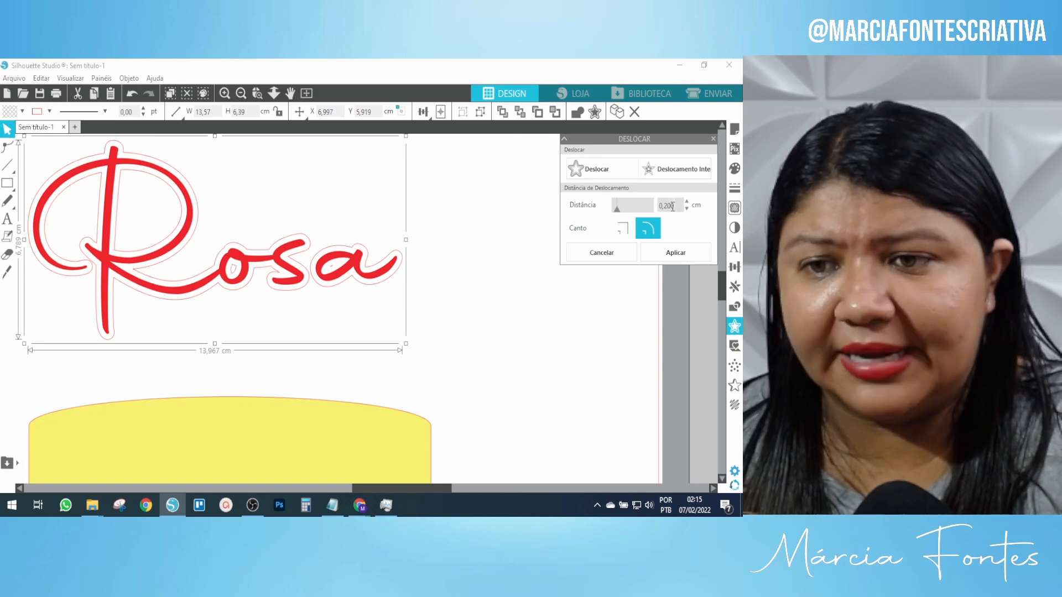
left_click_drag(673, 206, 664, 208)
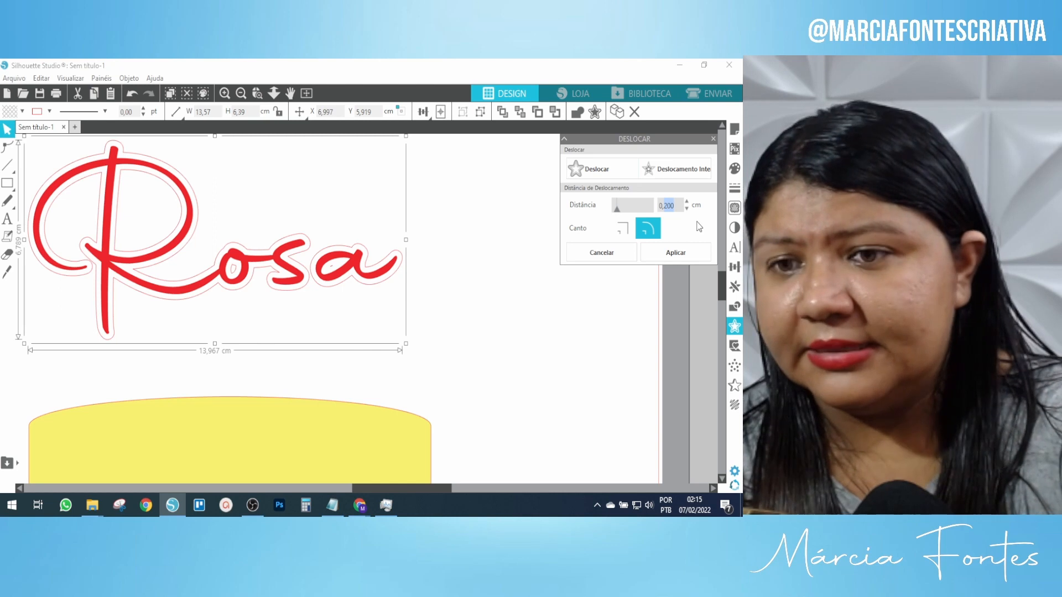
type("0")
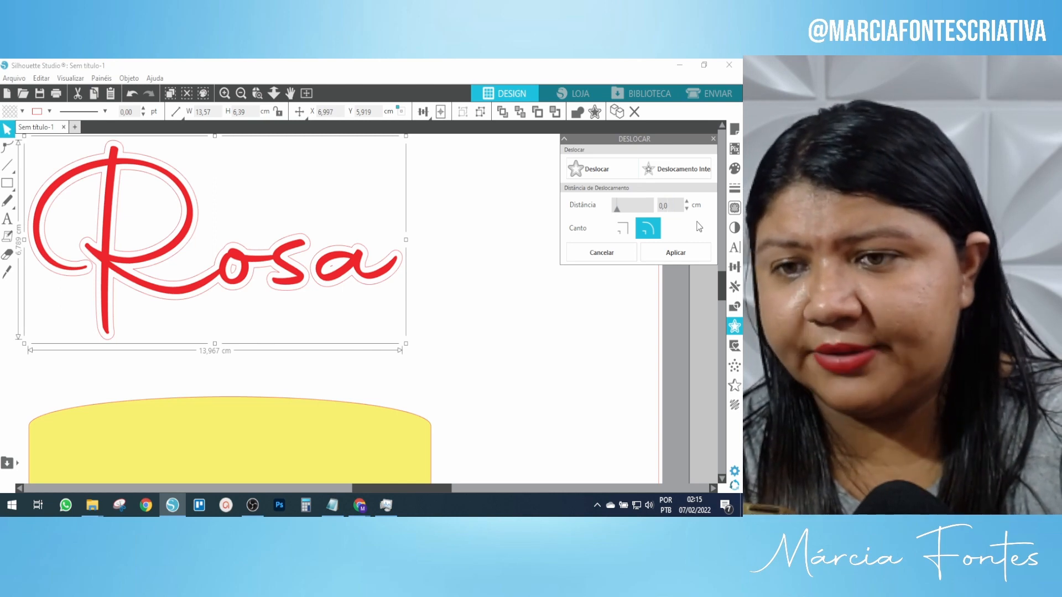
type("5")
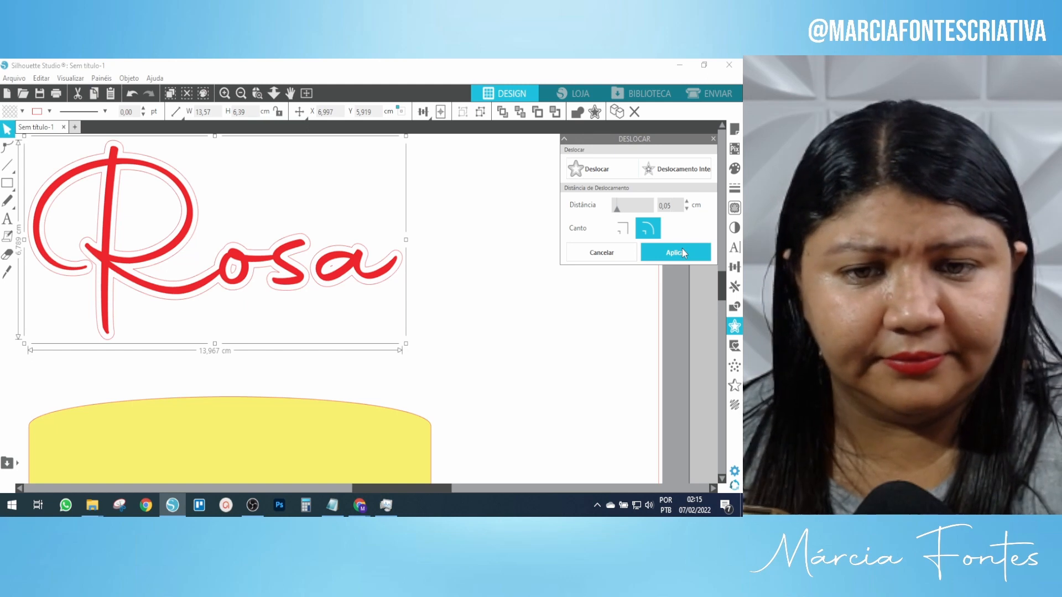
left_click(682, 252)
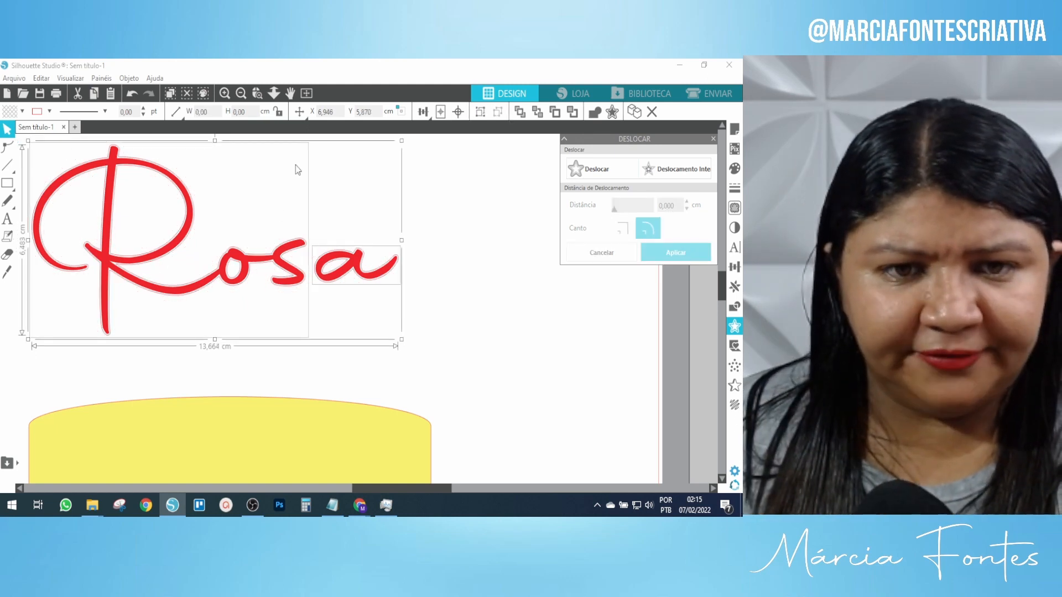
Drag the red script Rosa off its outline, well to the right.
left_click(442, 182)
left_click_drag(193, 222, 437, 263)
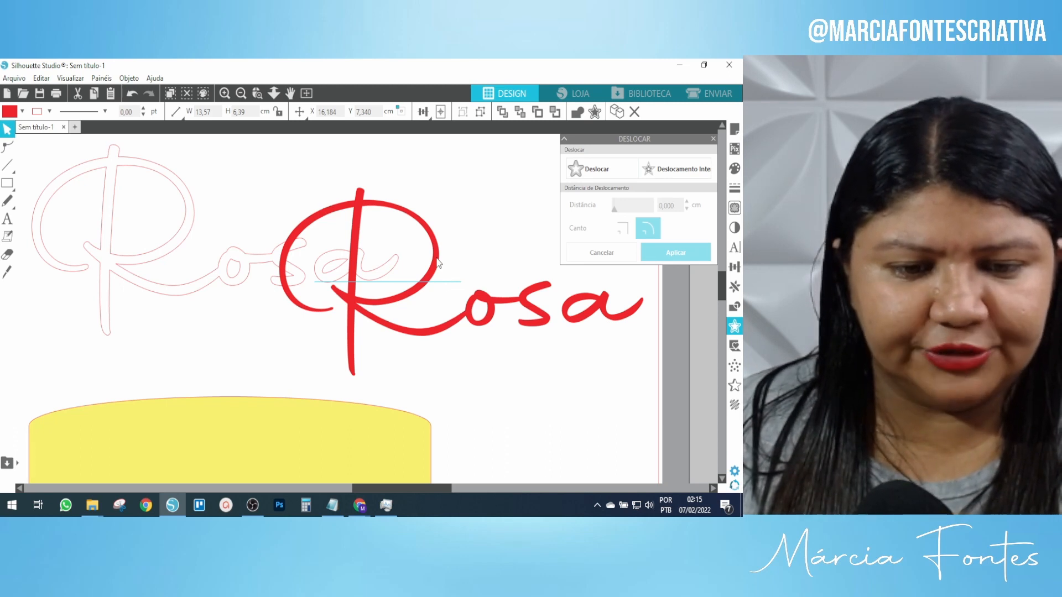
left_click_drag(437, 263, 490, 275)
left_click_drag(479, 214, 520, 215)
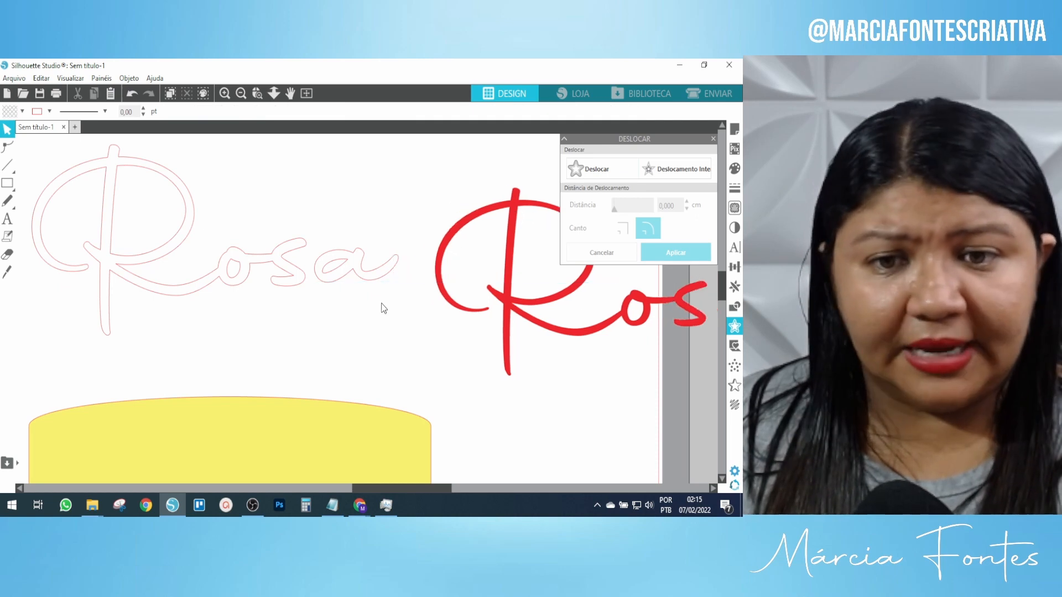
left_click(123, 259)
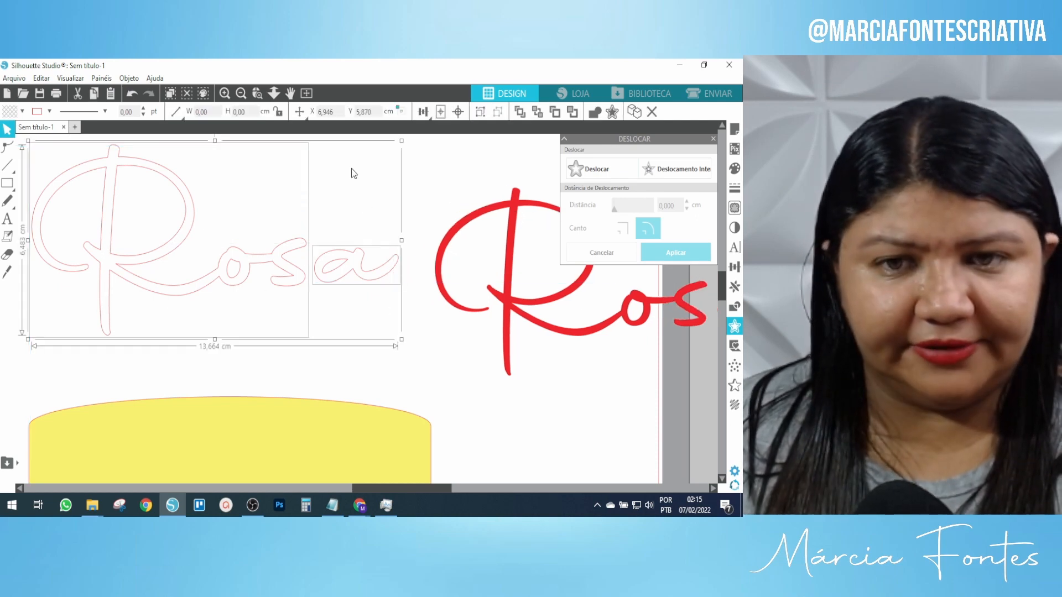
left_click(241, 93)
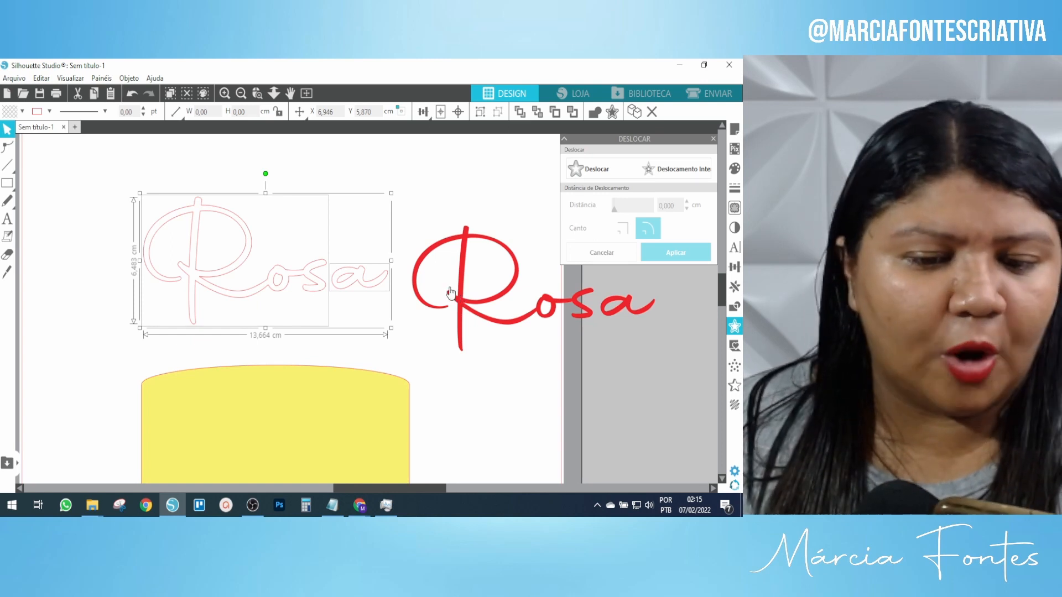
left_click_drag(467, 291, 602, 311)
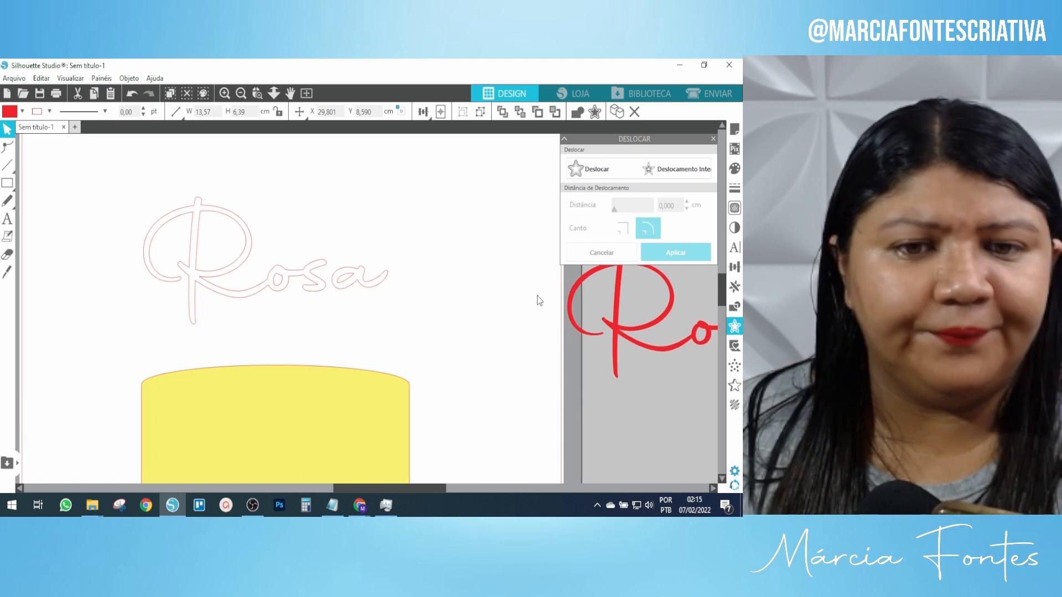
Group all the Rosa outline pieces into one shape and fill it red.
left_click_drag(439, 329, 266, 279)
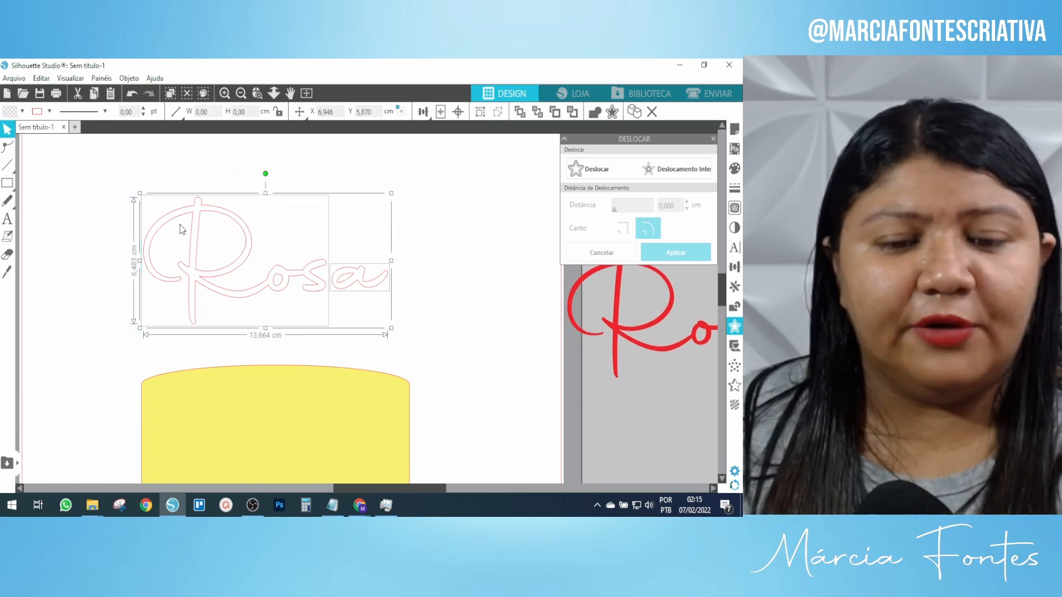
left_click(463, 184)
left_click(359, 285)
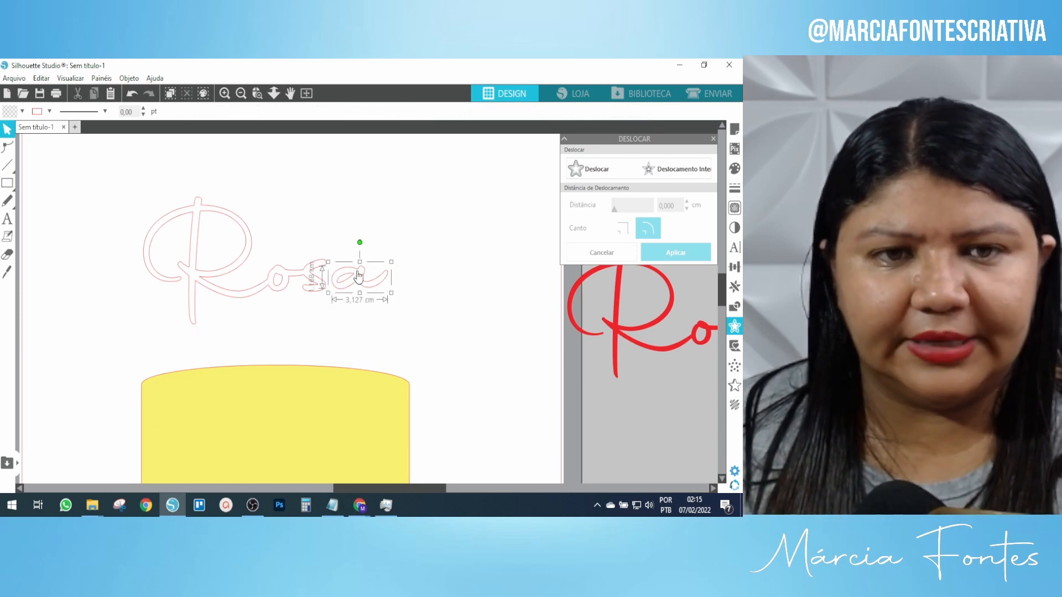
left_click_drag(441, 340, 169, 259)
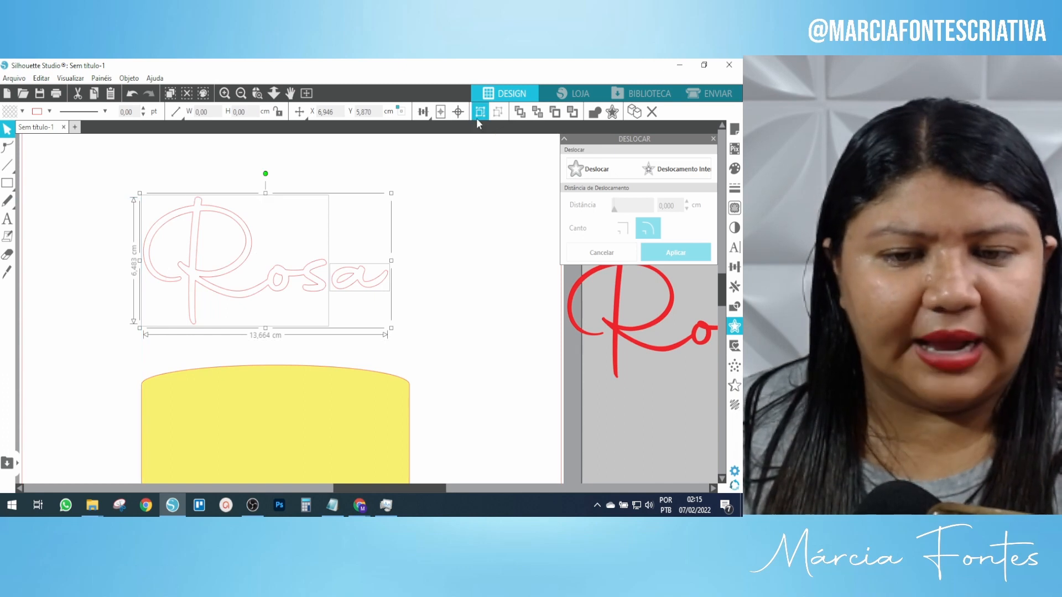
left_click(477, 118)
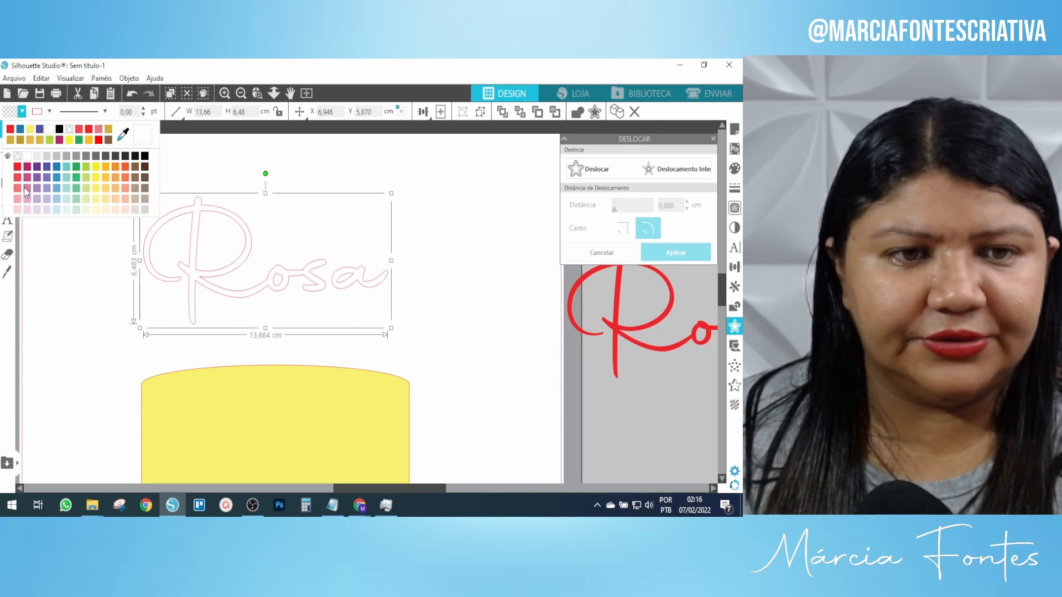
left_click(17, 173)
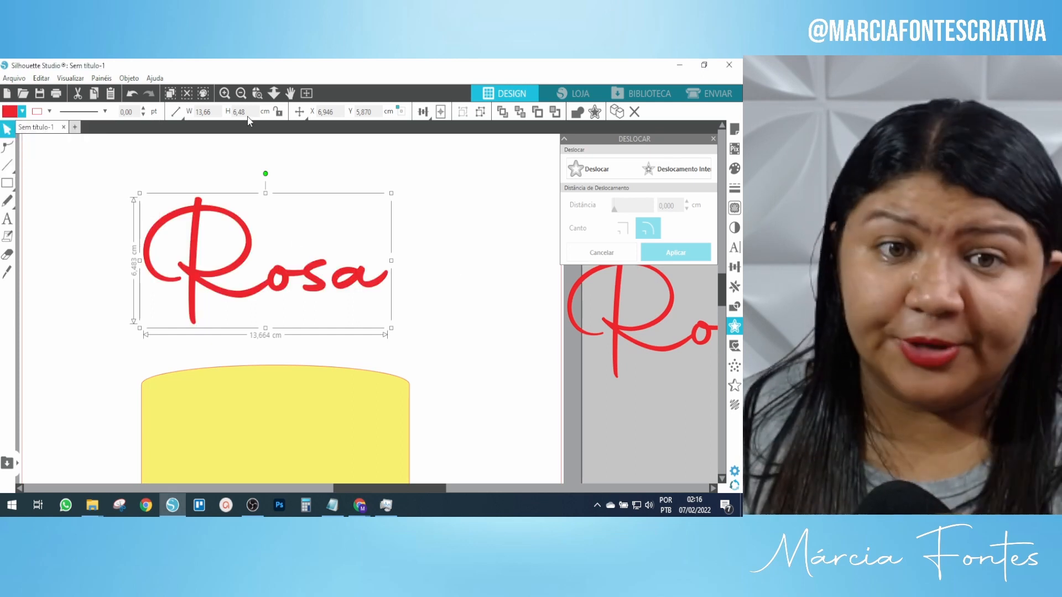
left_click_drag(616, 293, 642, 296)
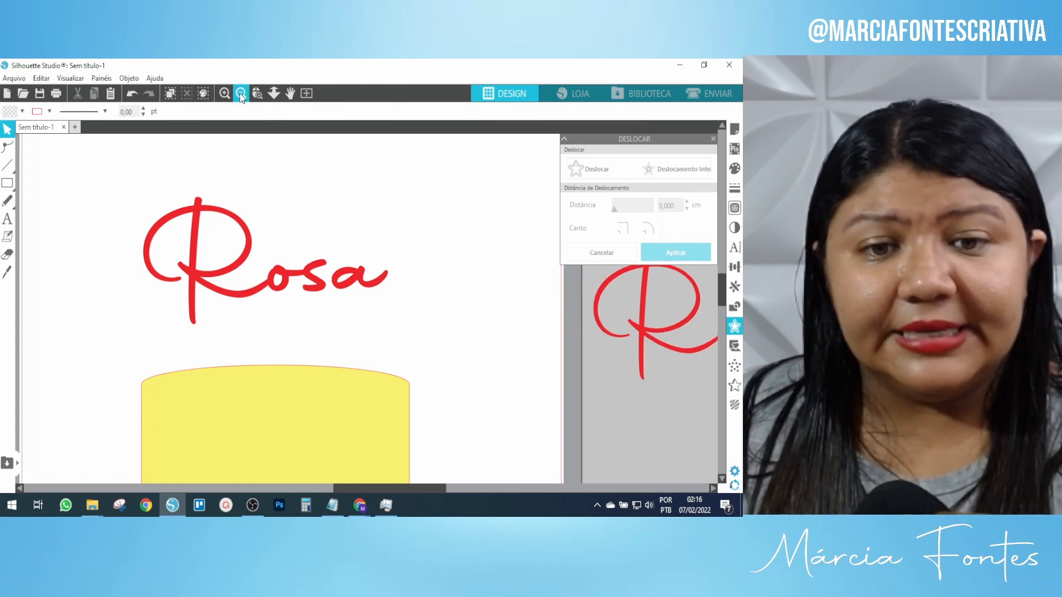
Lower the filled Rosa onto the cake top and move the script Rosa down beside it.
left_click(241, 93)
left_click_drag(329, 302, 328, 322)
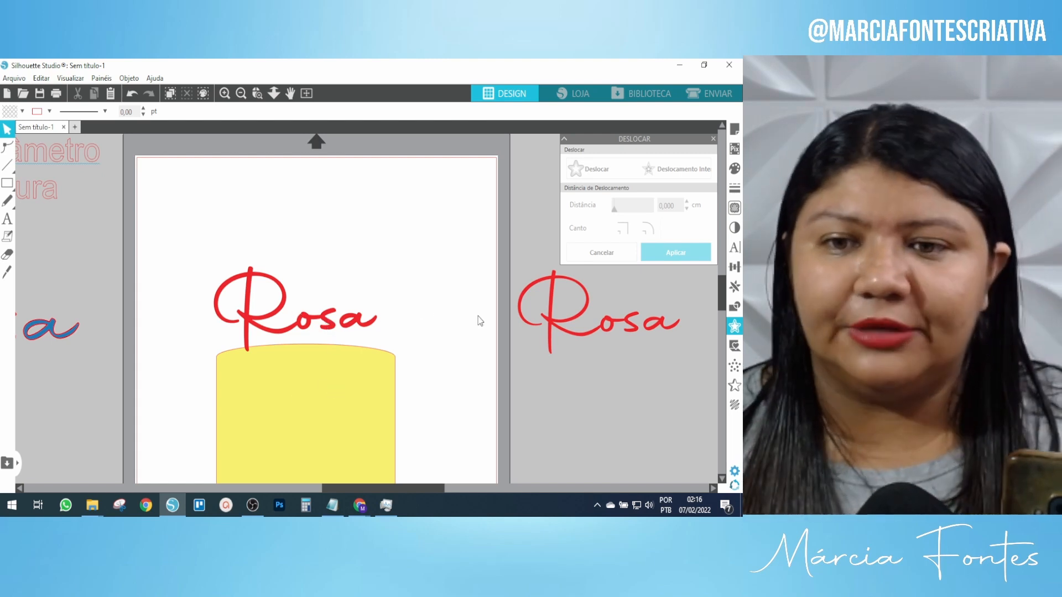
left_click_drag(576, 323, 571, 408)
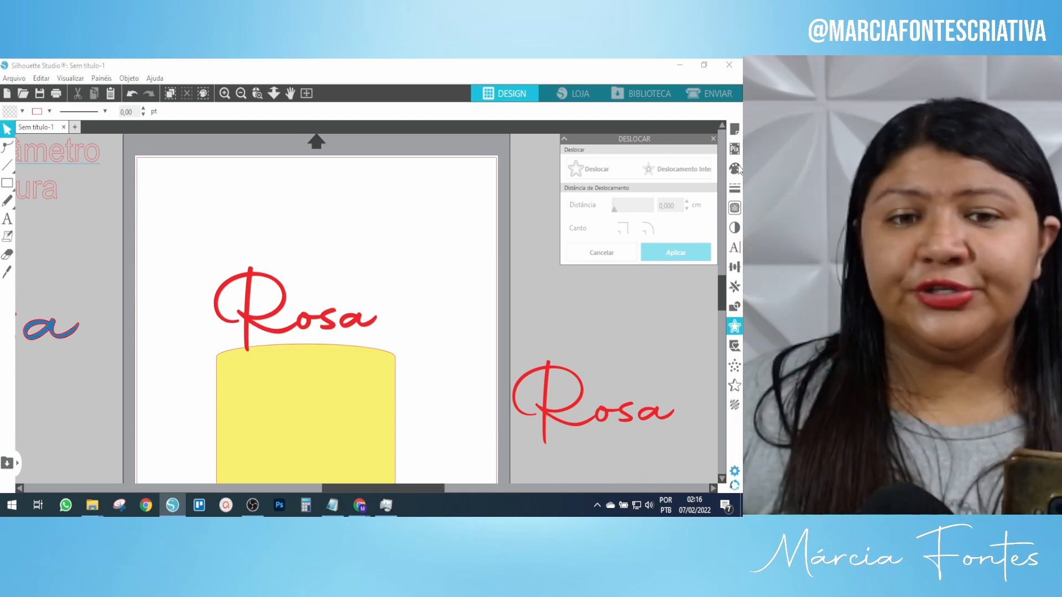
left_click(278, 314)
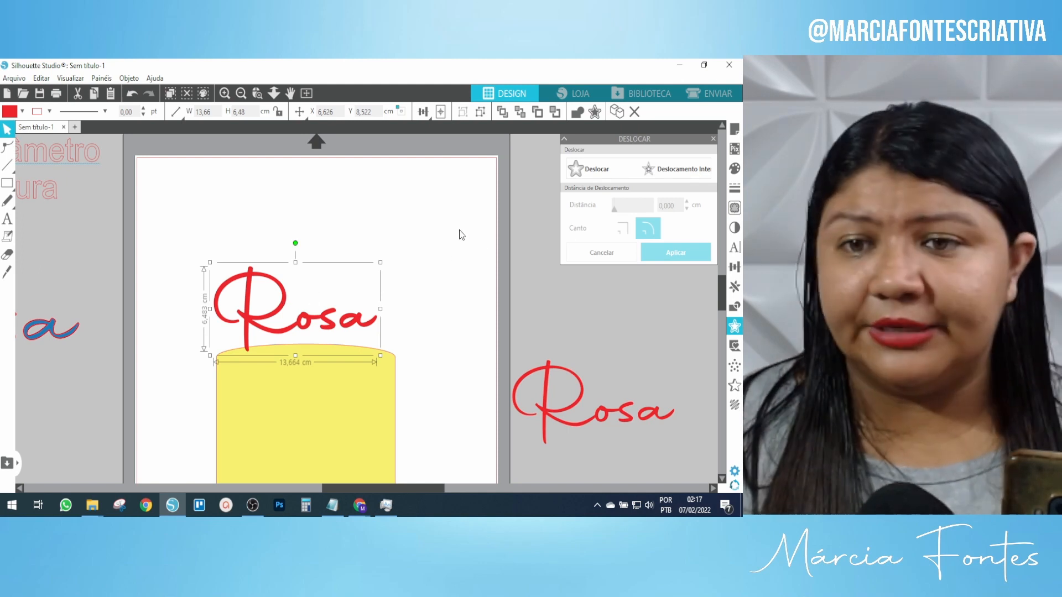
Try another offset around Rosa, then undo it along with the zoom change.
left_click(597, 175)
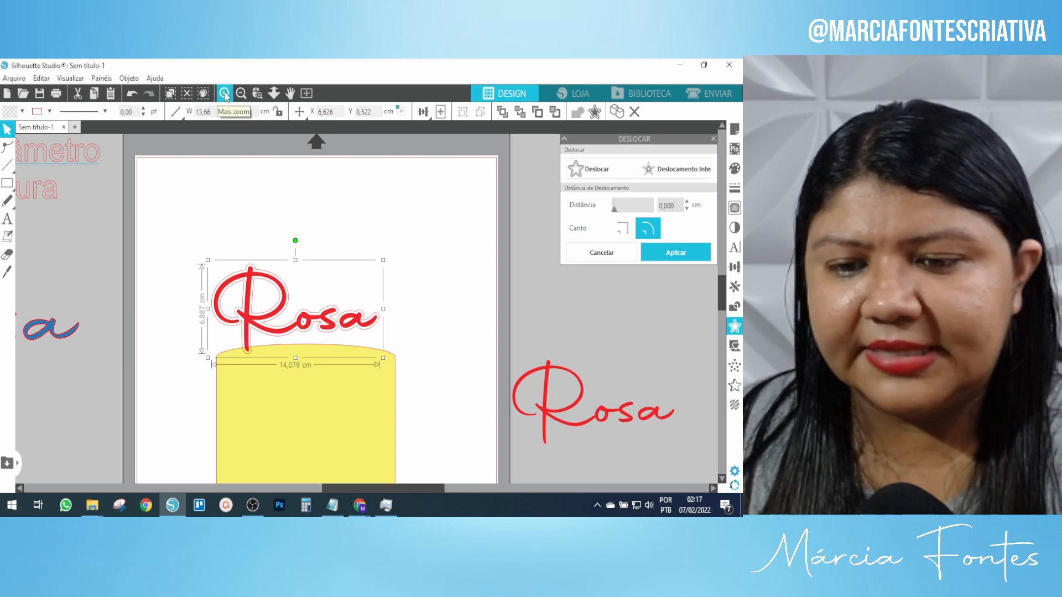
left_click(225, 94)
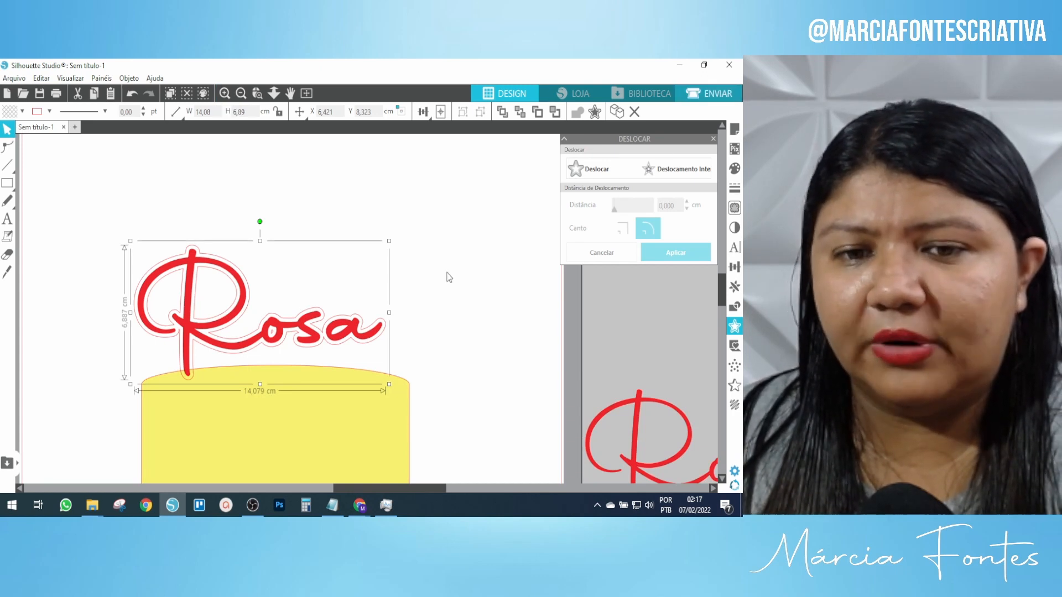
left_click(426, 336)
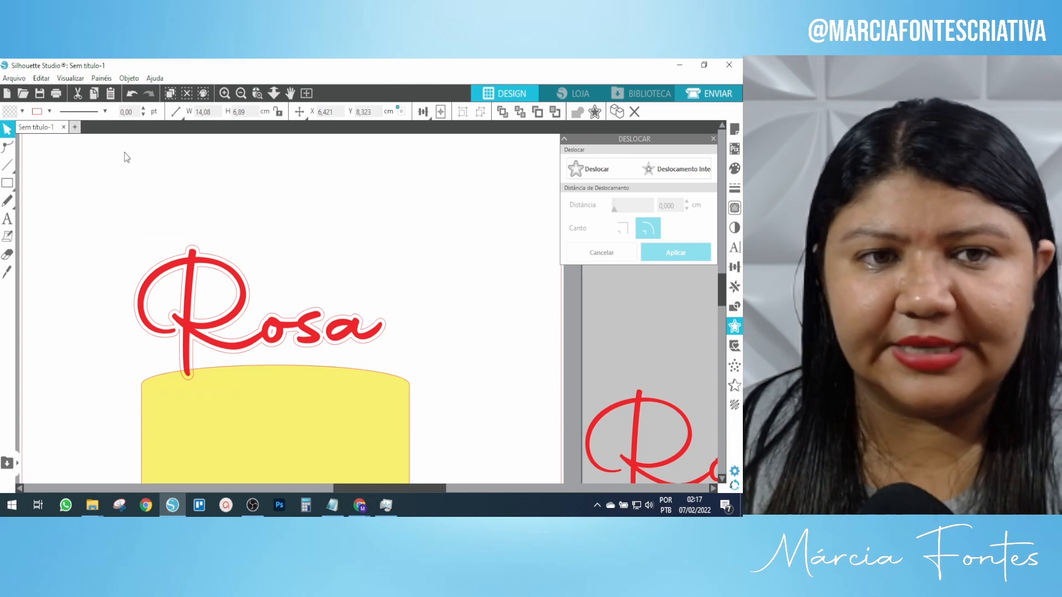
left_click(132, 94)
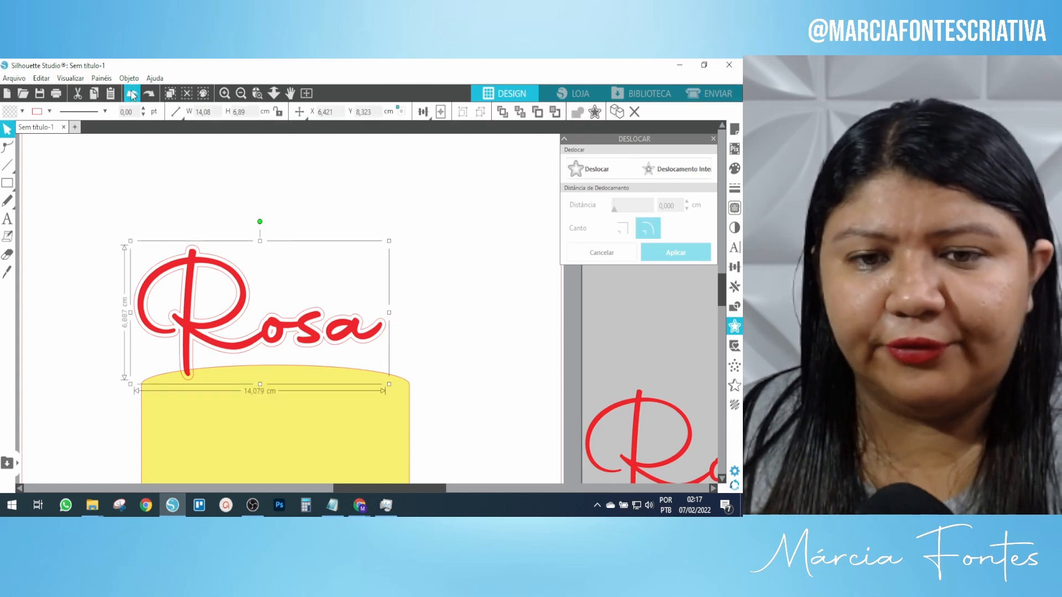
left_click(132, 94)
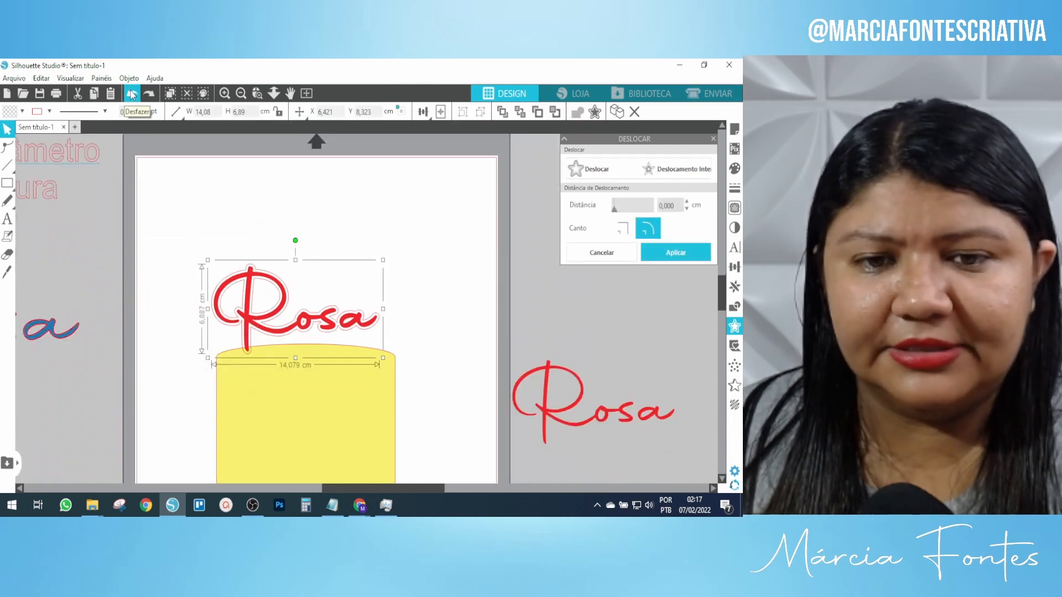
left_click(133, 94)
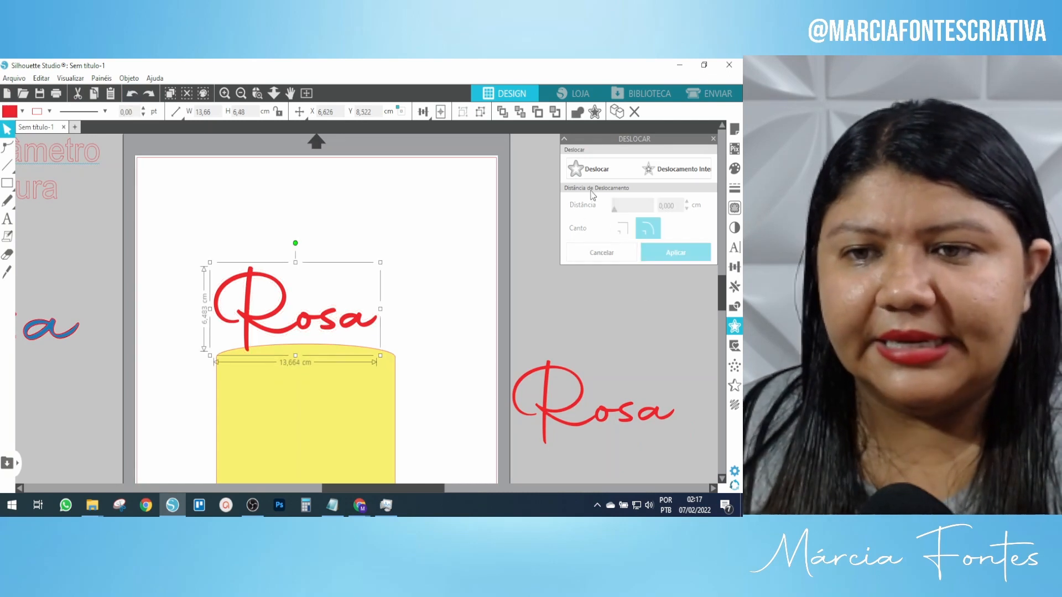
Add a 0,3 cm offset outline around the Rosa.
left_click(595, 169)
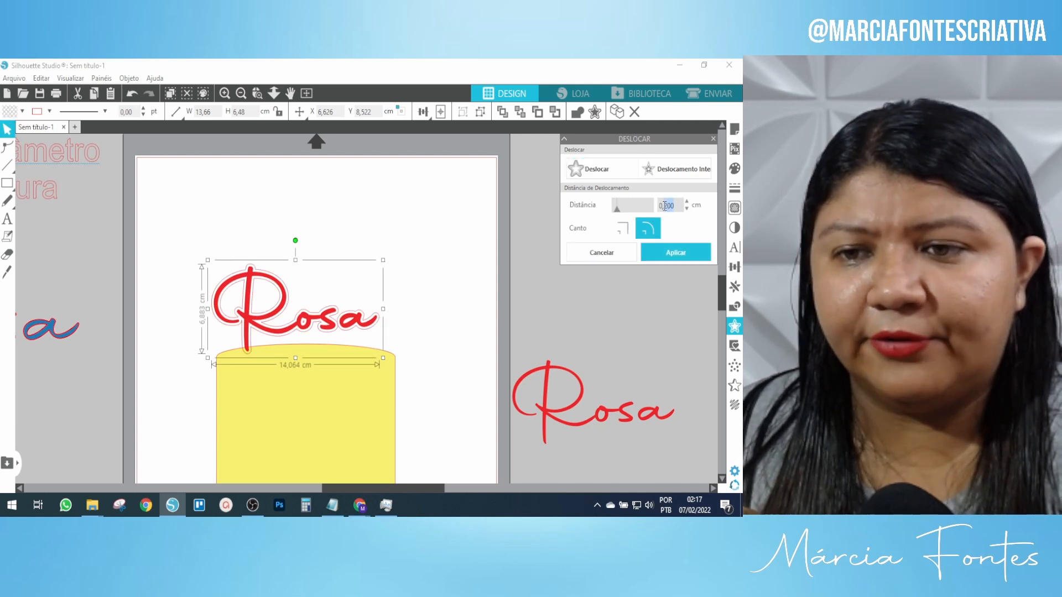
type("0,3")
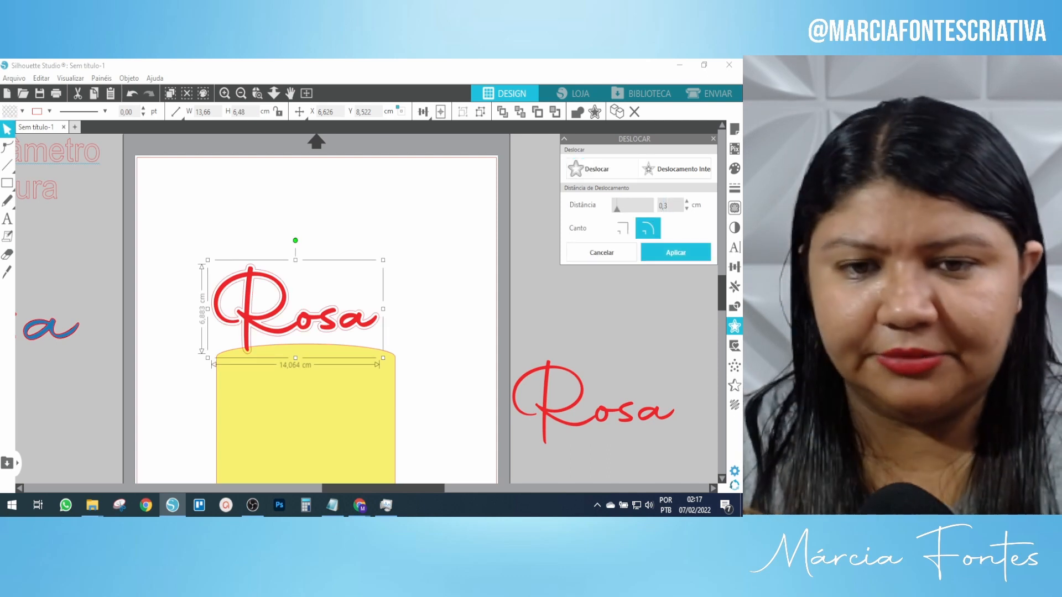
key("Return")
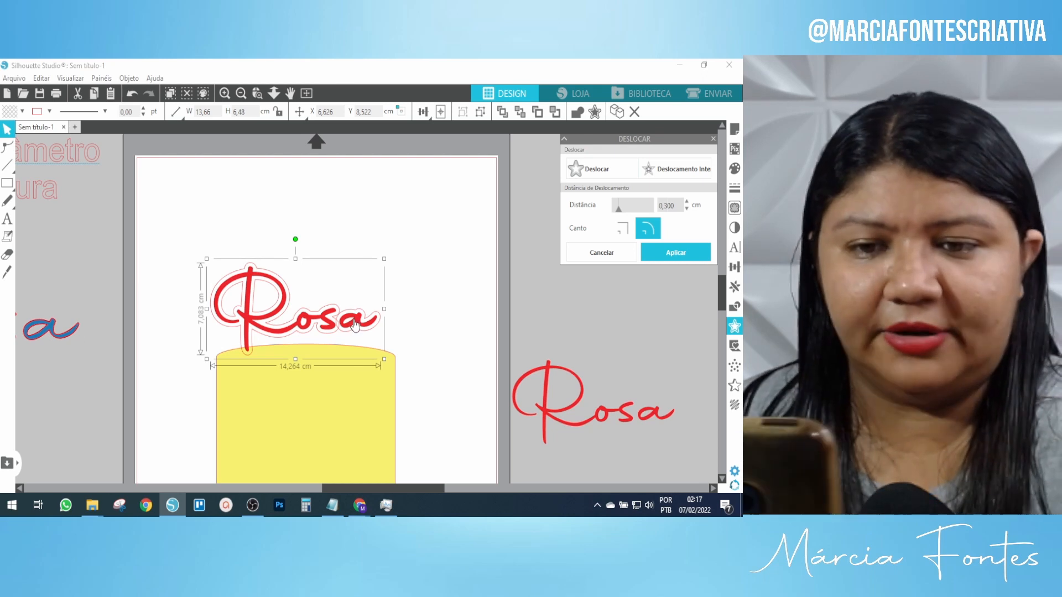
left_click(225, 93)
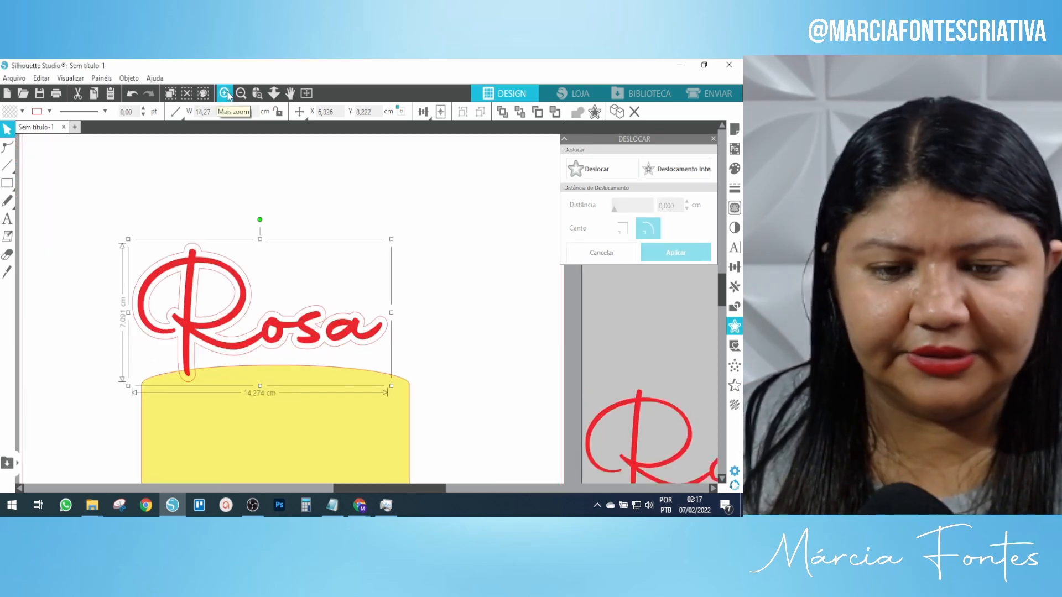
left_click(225, 93)
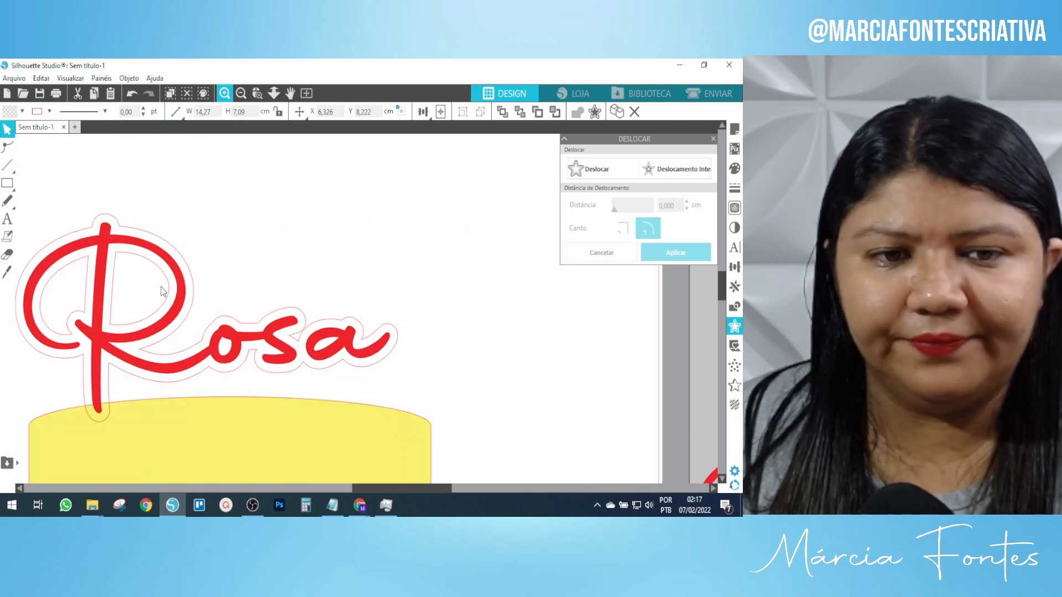
Move the red script Rosa up and right, off its offset outline.
left_click_drag(175, 283, 522, 237)
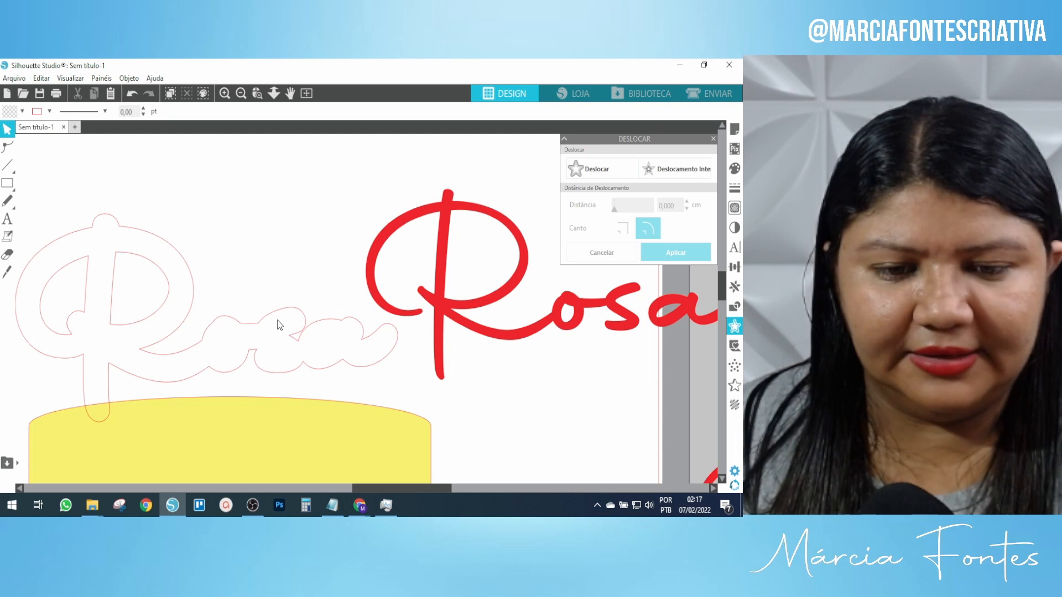
left_click(268, 317)
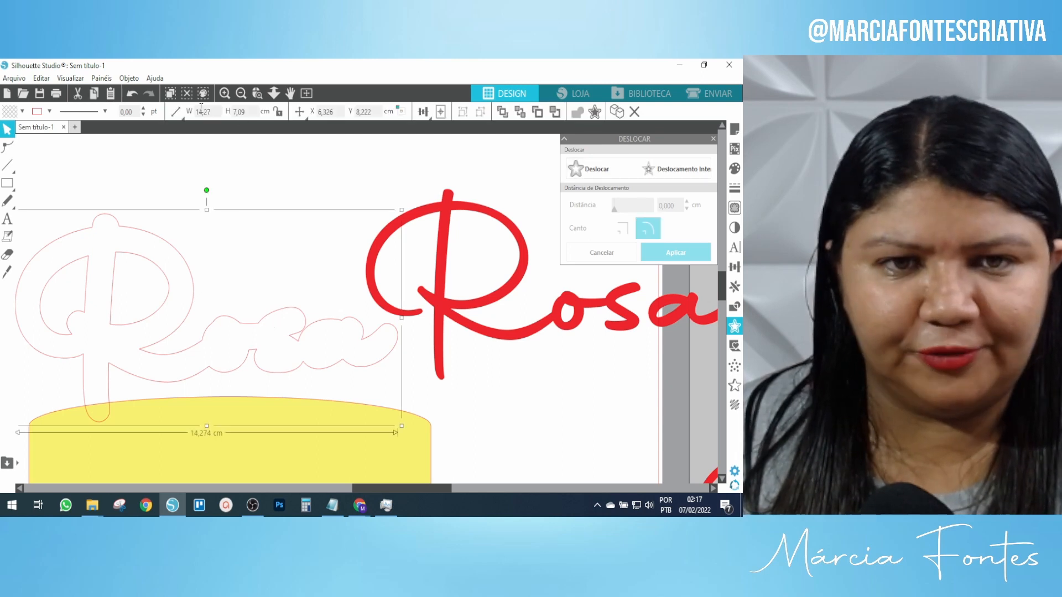
left_click(132, 95)
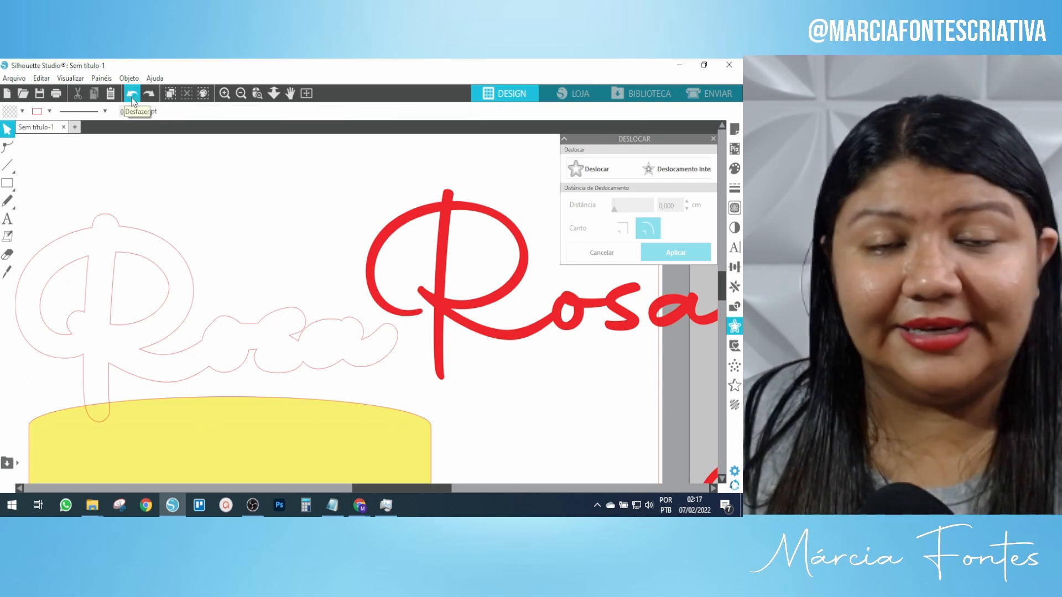
left_click(132, 95)
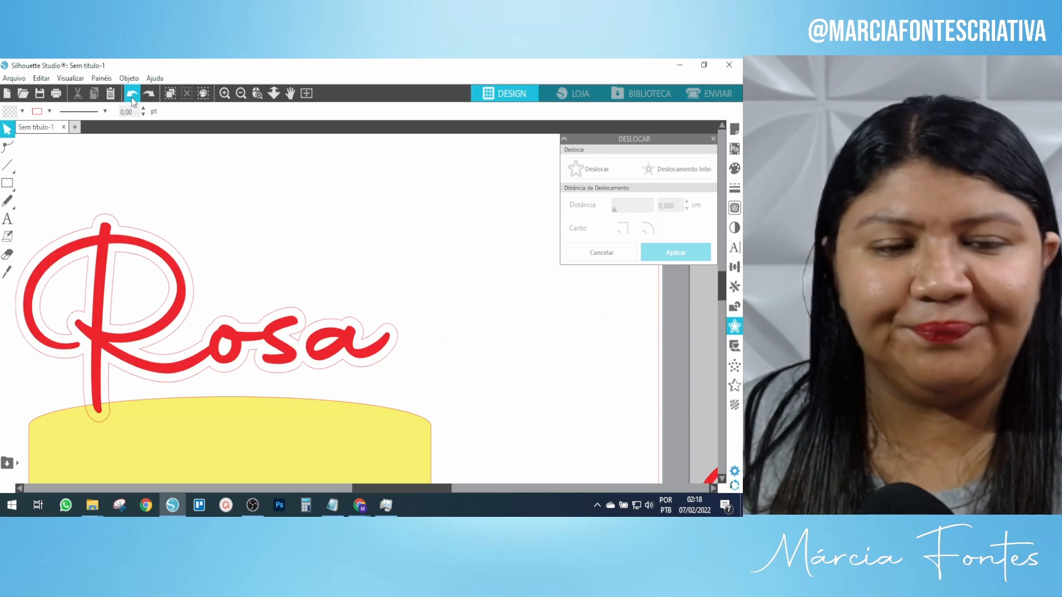
left_click_drag(187, 268, 448, 177)
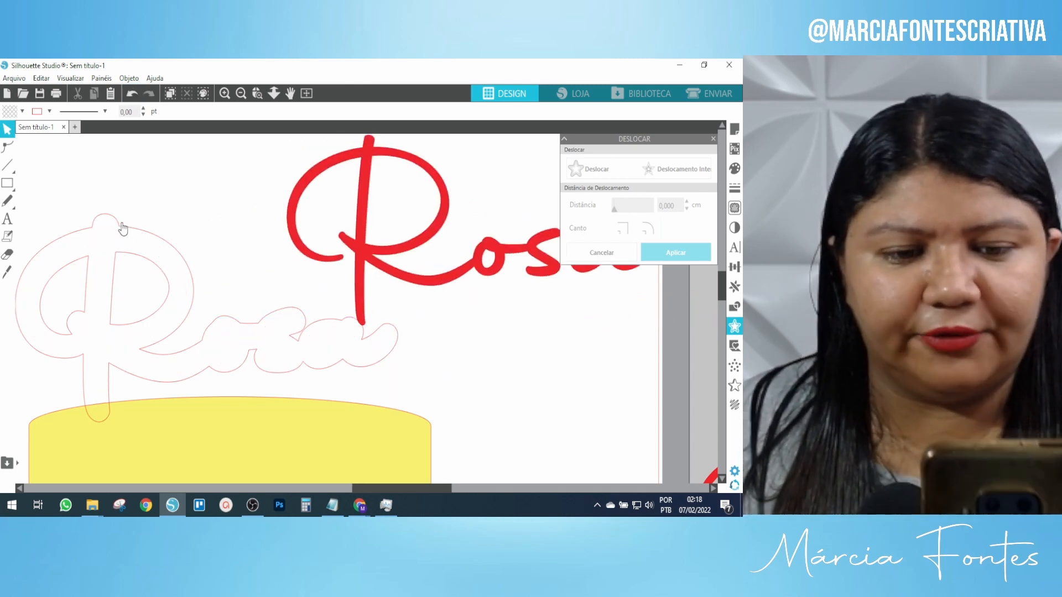
Fill the 14,274 × 7,091 cm offset Rosa outline solid black.
left_click(122, 228)
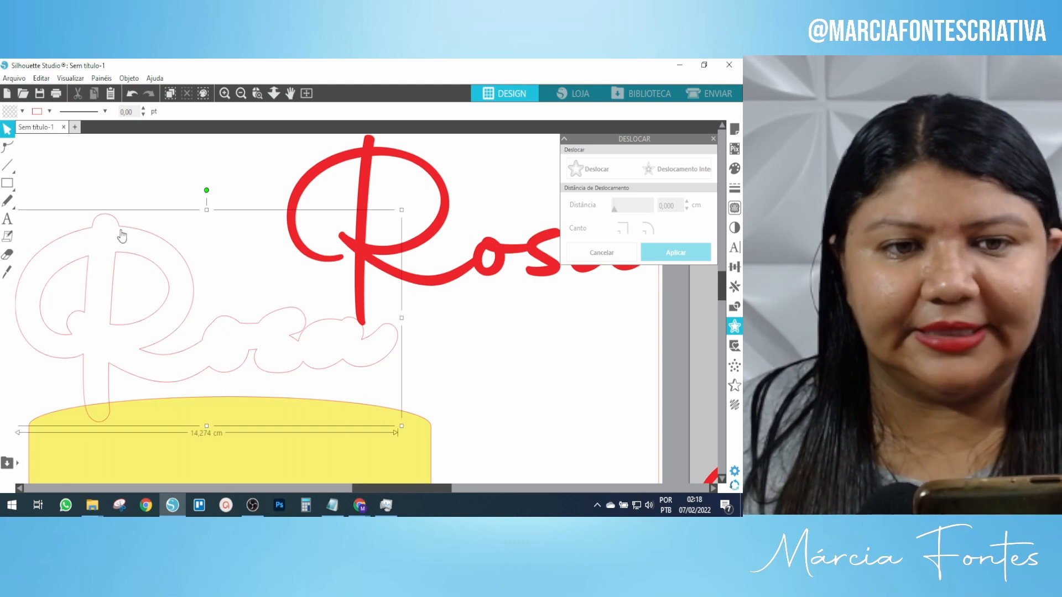
left_click(22, 113)
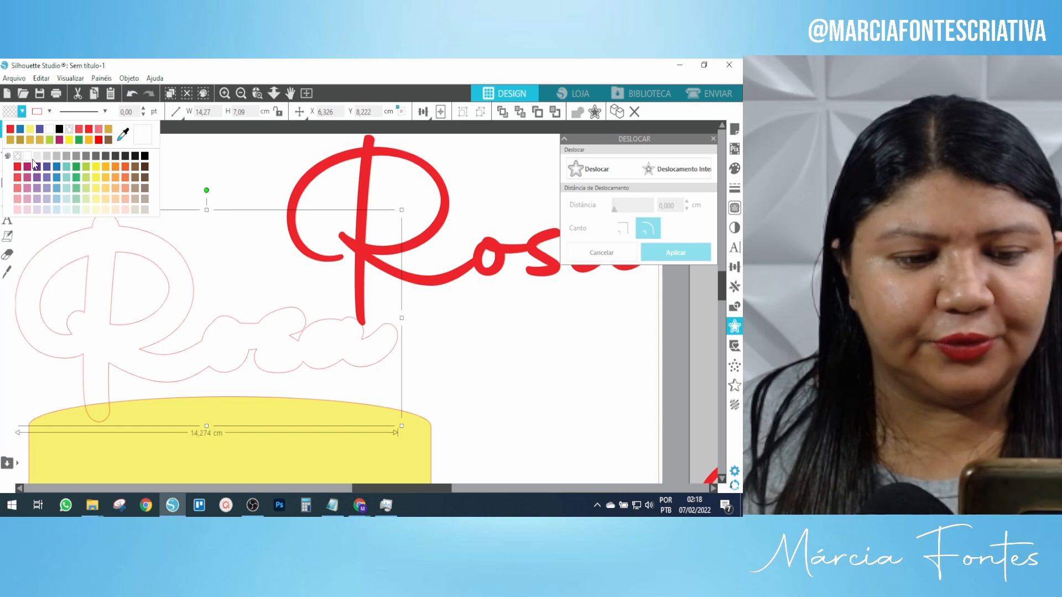
left_click(59, 129)
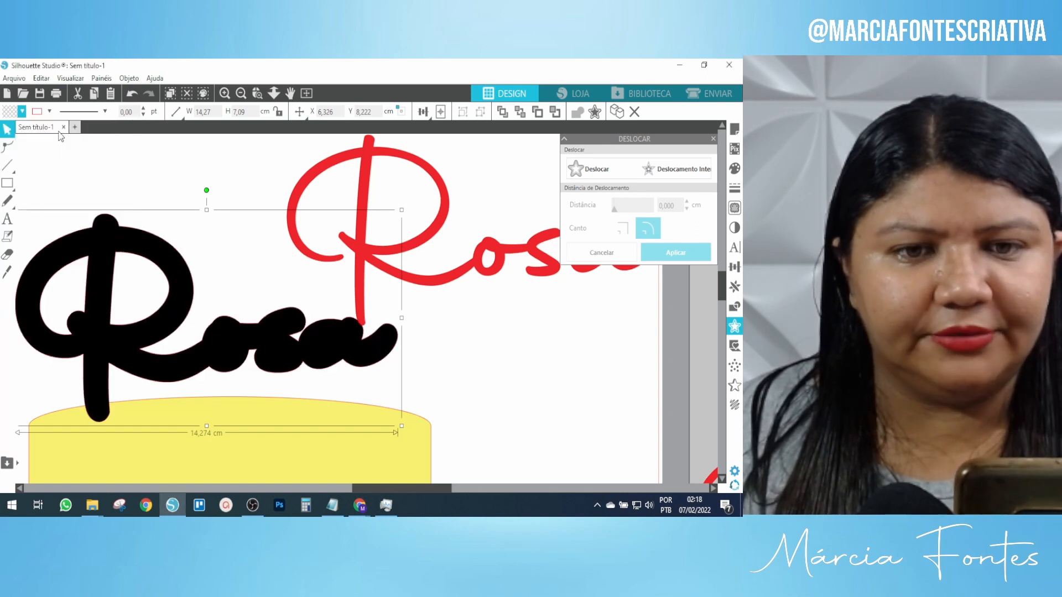
left_click(241, 94)
left_click(242, 94)
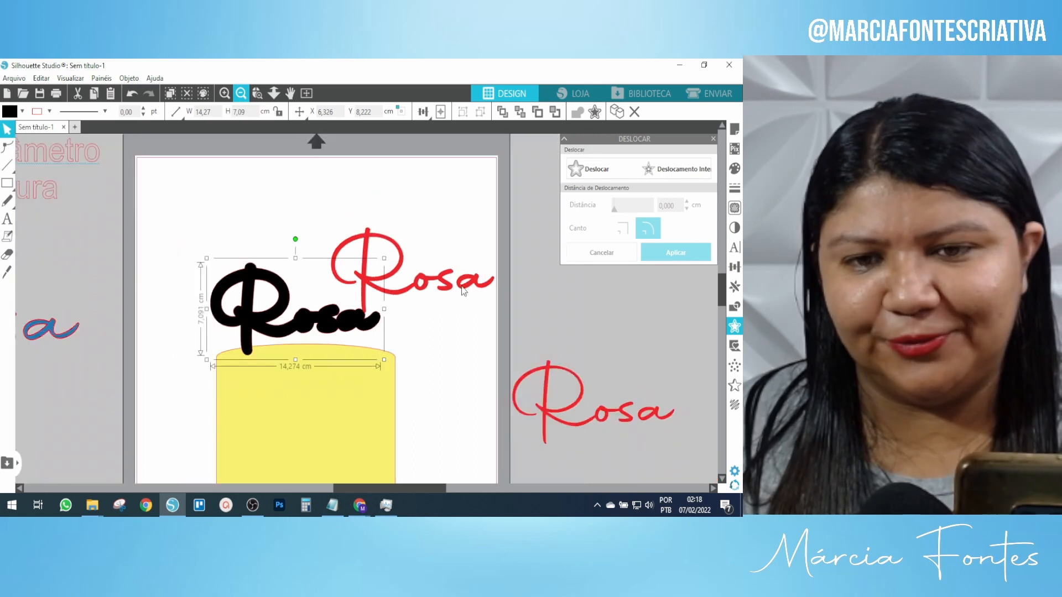
left_click(496, 331)
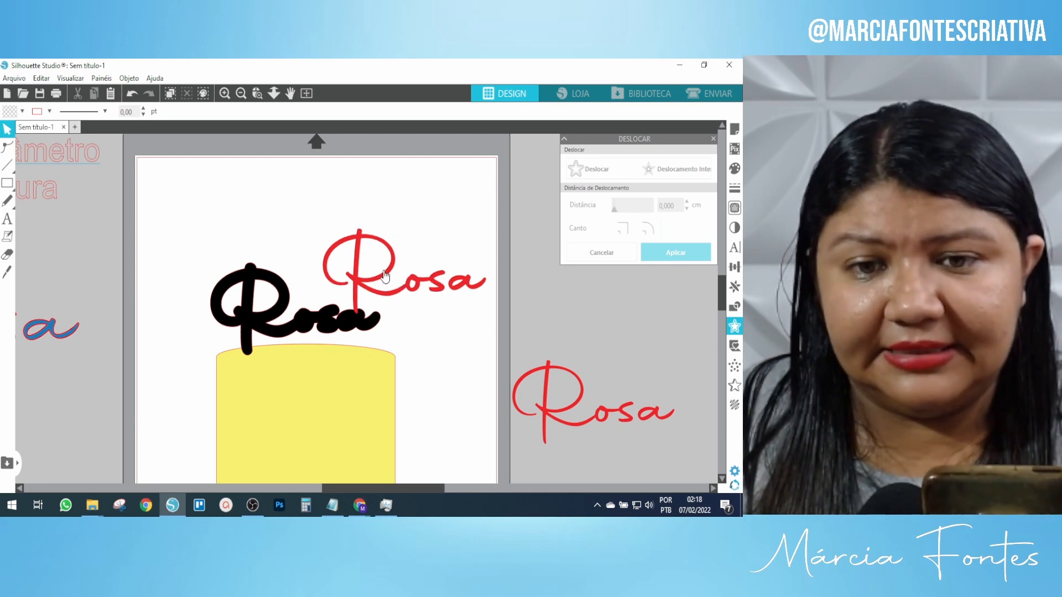
Lay the red script Rosa on the black offset, bring it to front, and centre it over the backing.
left_click_drag(338, 274, 272, 313)
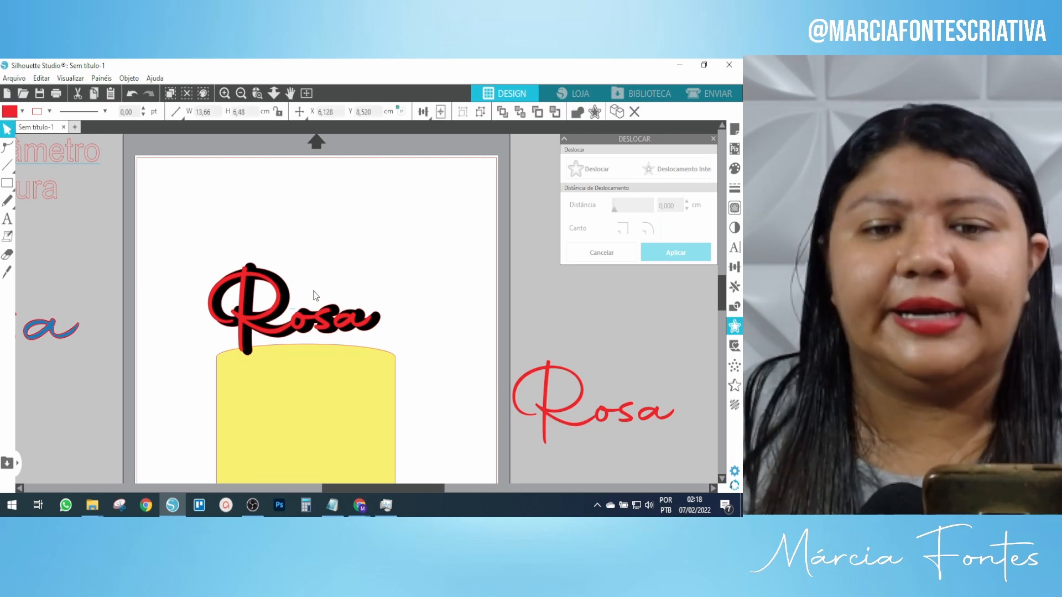
left_click_drag(268, 309, 344, 267)
left_click(340, 267)
left_click(345, 269)
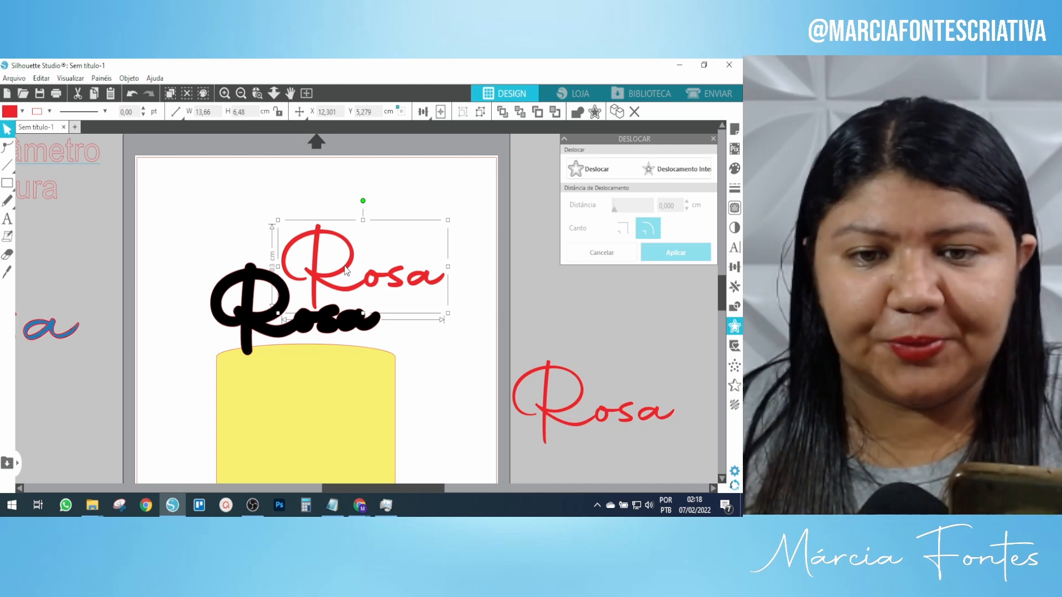
right_click(346, 270)
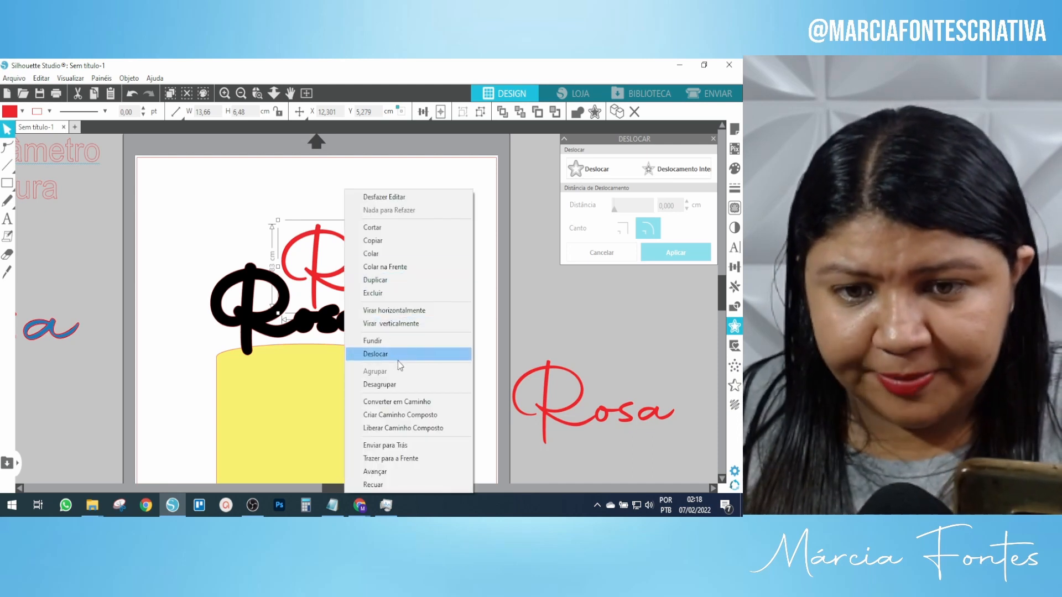
left_click(403, 445)
left_click_drag(353, 247, 298, 270)
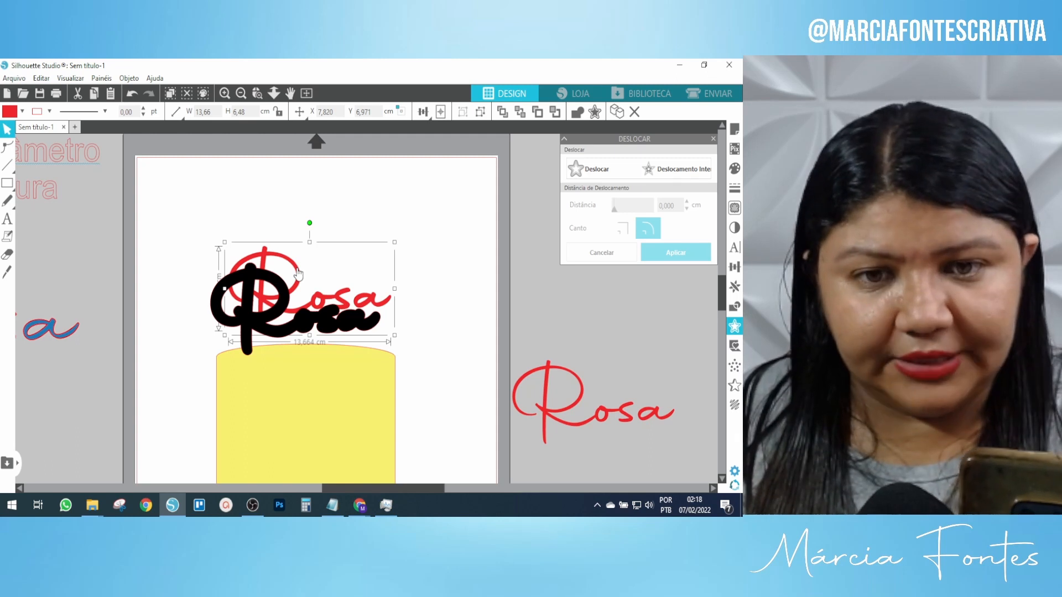
right_click(298, 273)
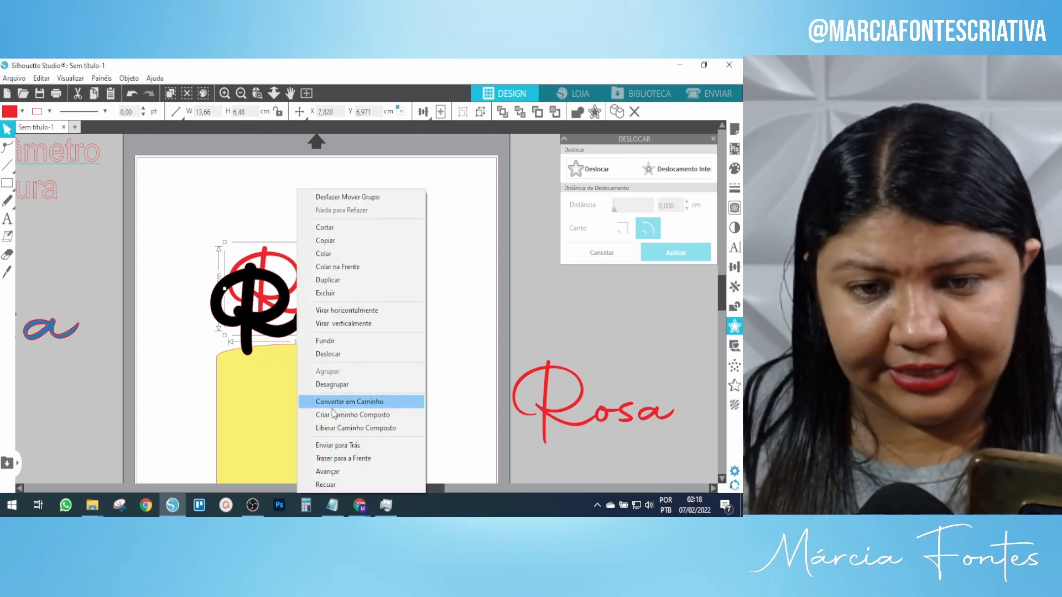
left_click(353, 459)
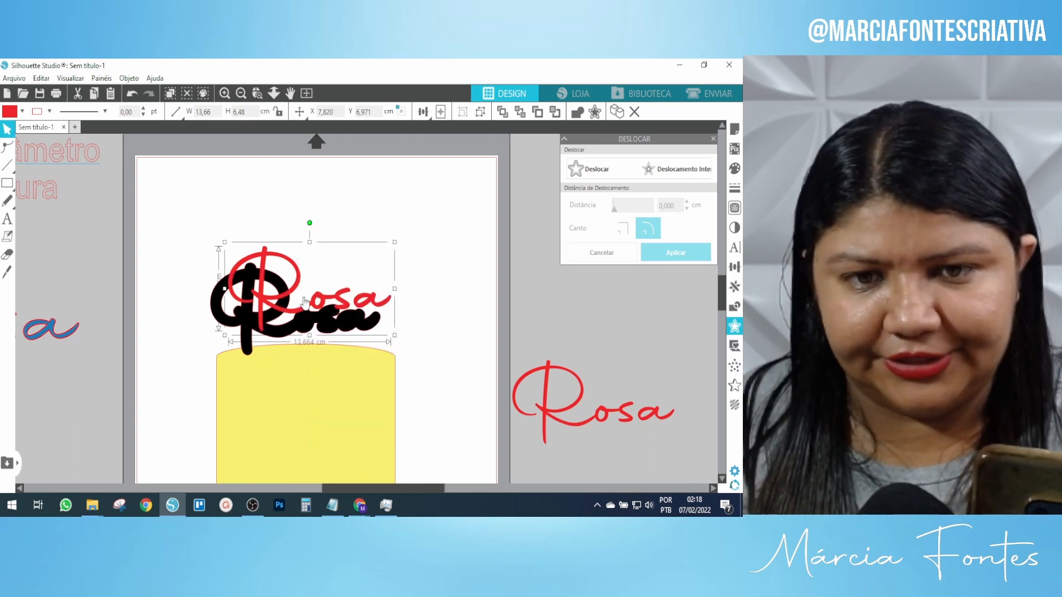
mouse_move(296, 291)
left_mouse_down()
mouse_move(275, 314)
mouse_move(286, 305)
left_mouse_up()
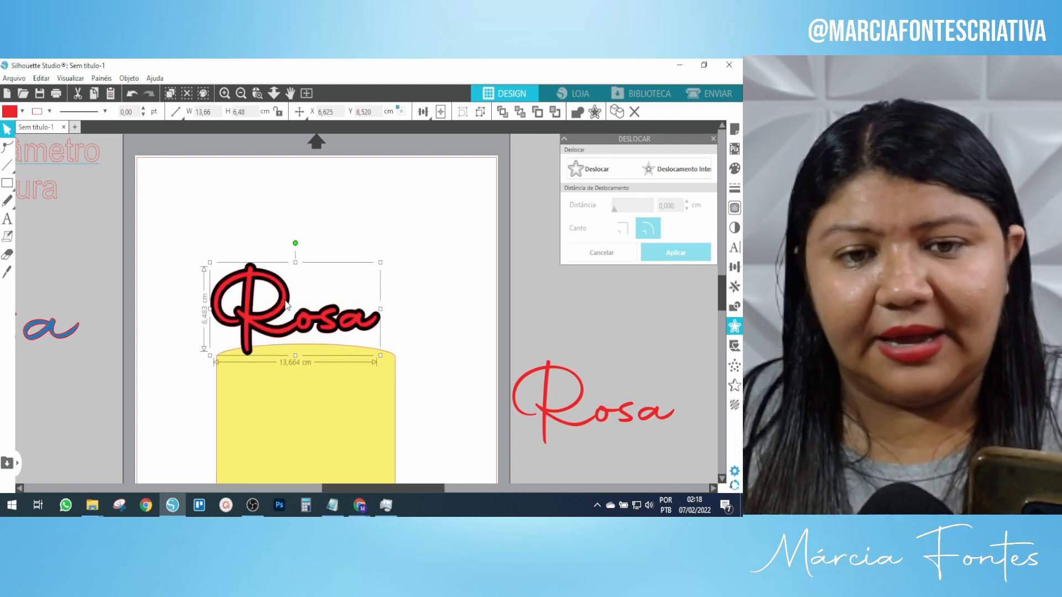
left_click(434, 400)
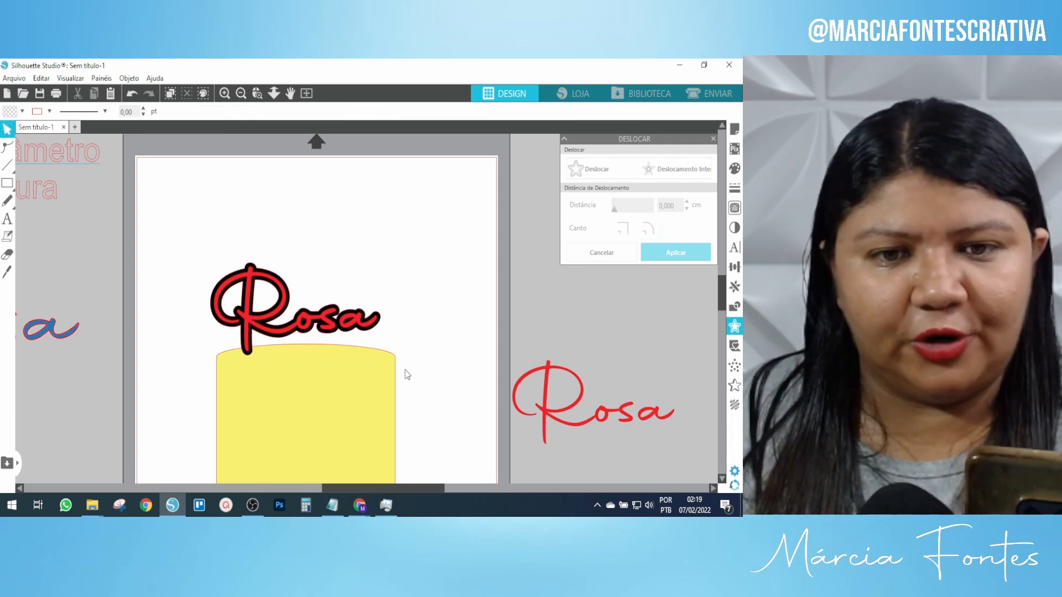
Zoom in on the Rosa and move the red script off the black offset.
left_click(264, 275)
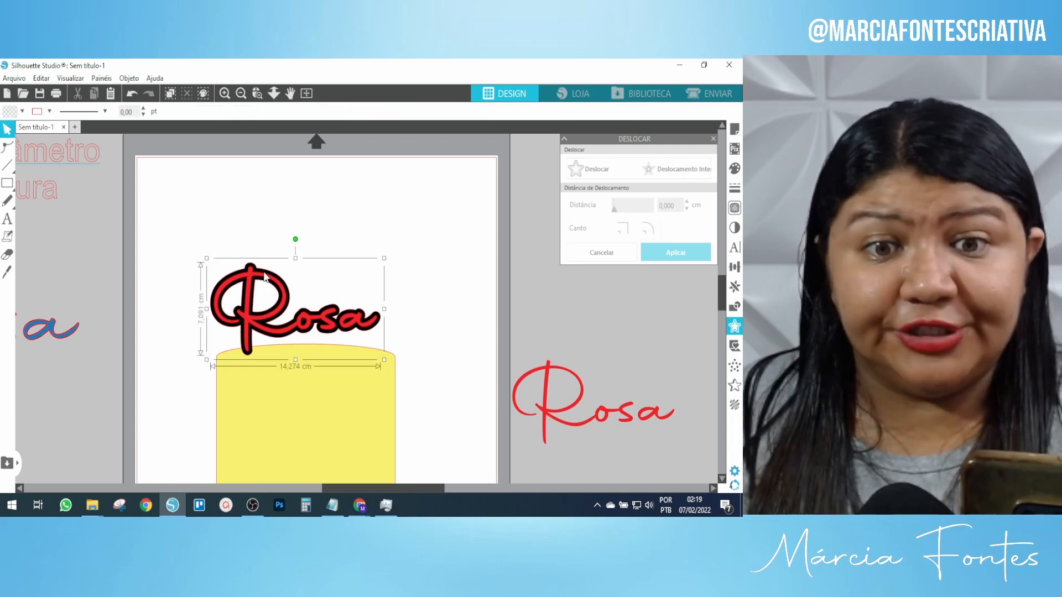
left_click(225, 93)
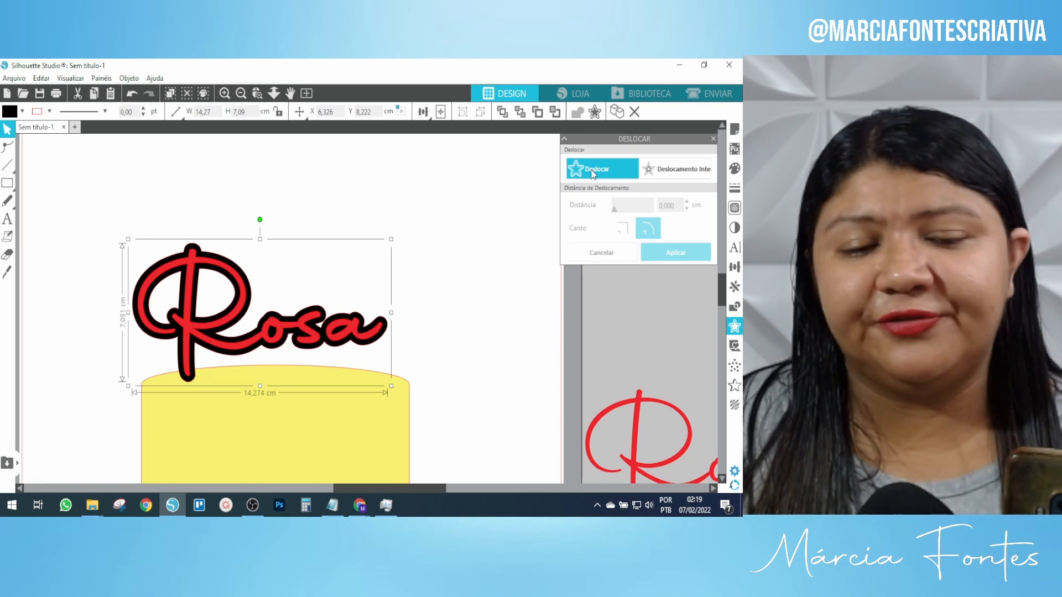
left_click(256, 260)
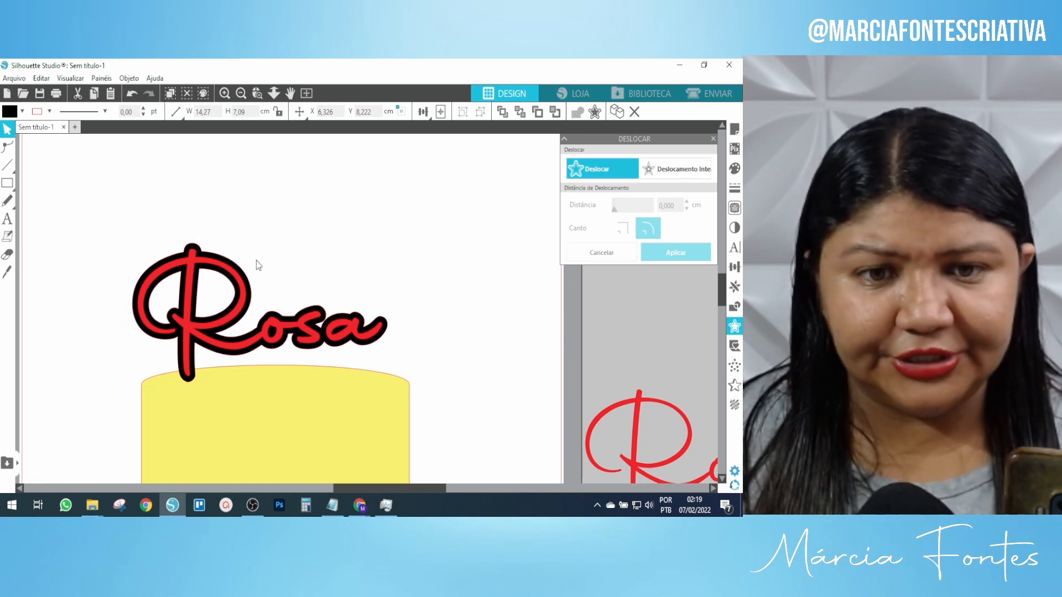
left_click_drag(247, 284, 471, 268)
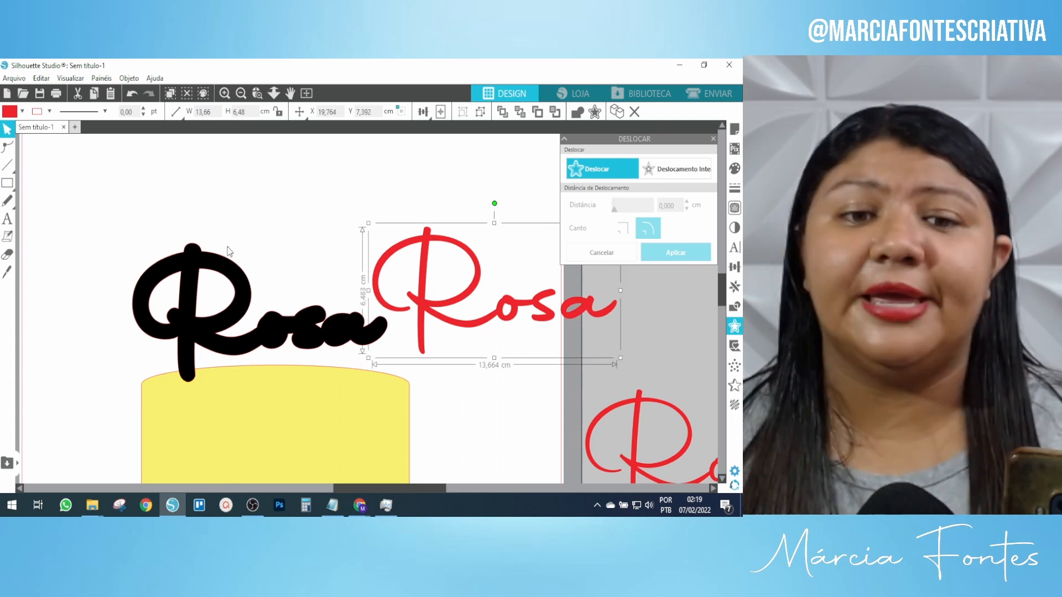
Move the black offset Rosa up and drag out a duplicate over the cake.
left_click(221, 277)
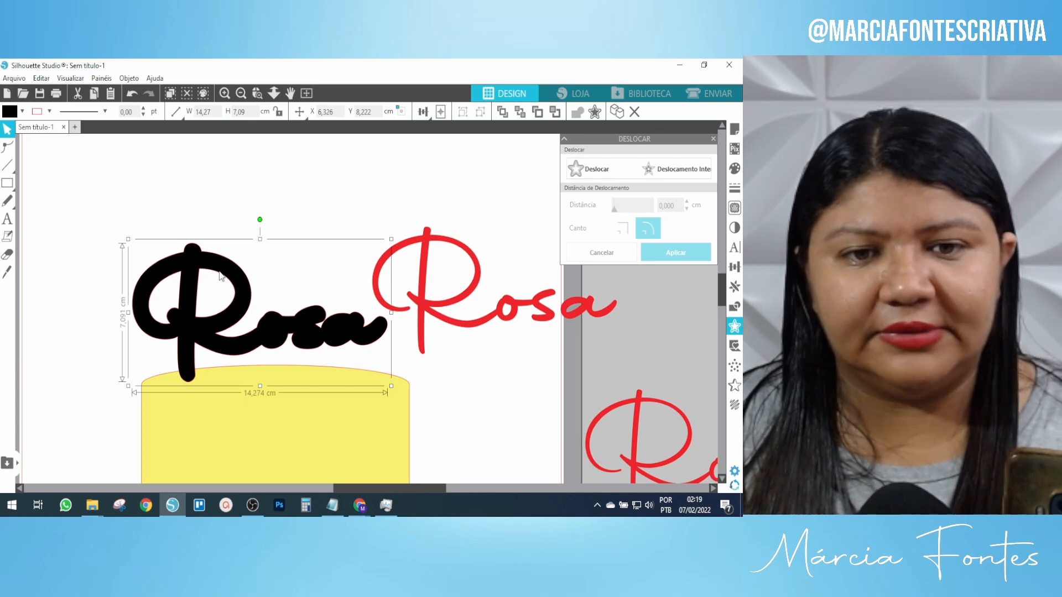
left_click(426, 256)
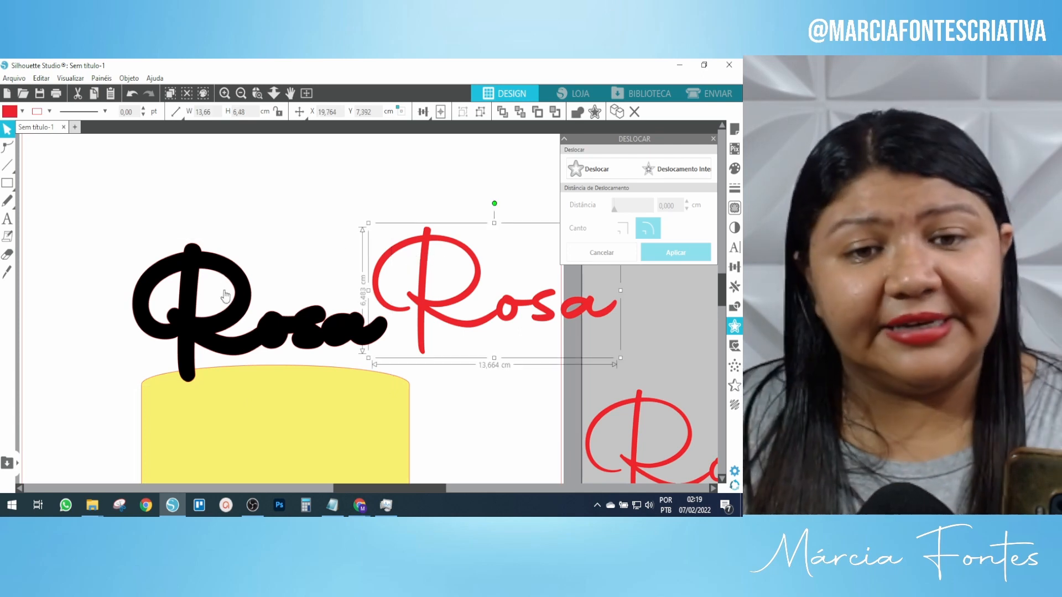
left_click(217, 193)
left_click_drag(225, 274, 218, 160)
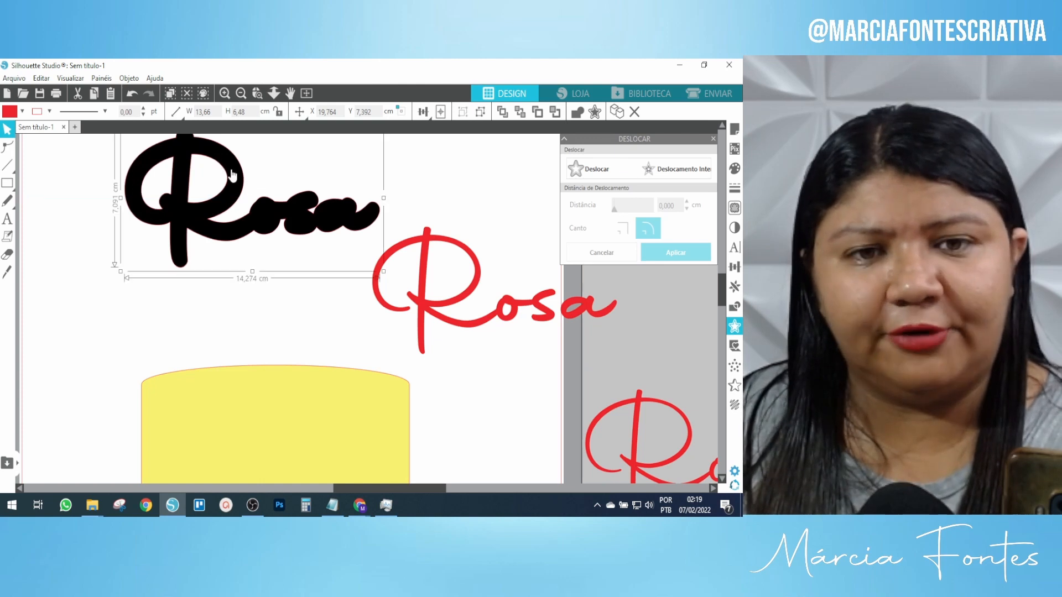
left_click_drag(239, 257, 239, 326)
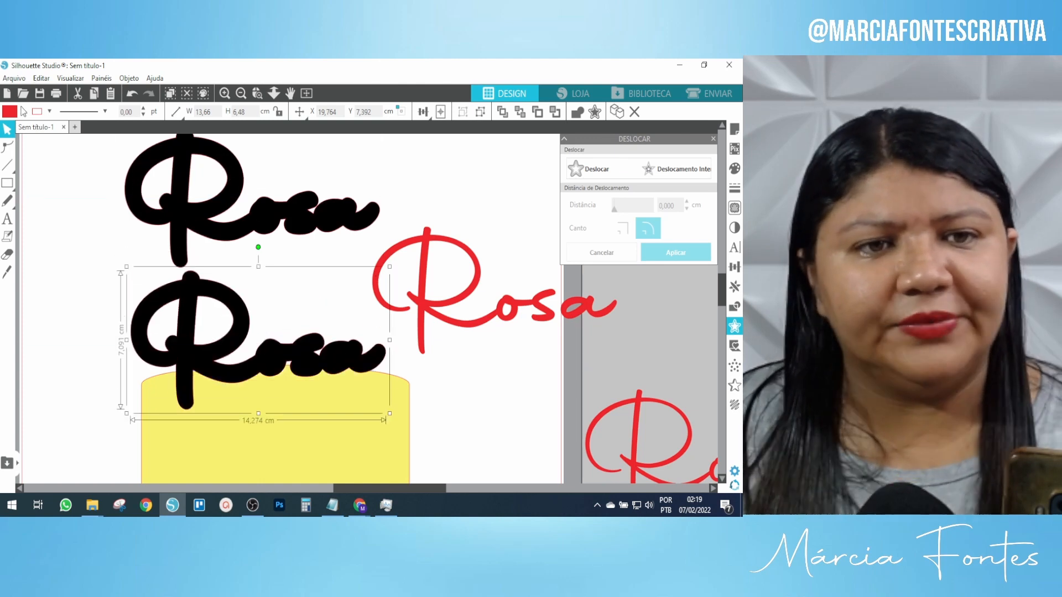
Fill the duplicate offset Rosa red and move the black Rosa closer to the red one.
left_click(22, 112)
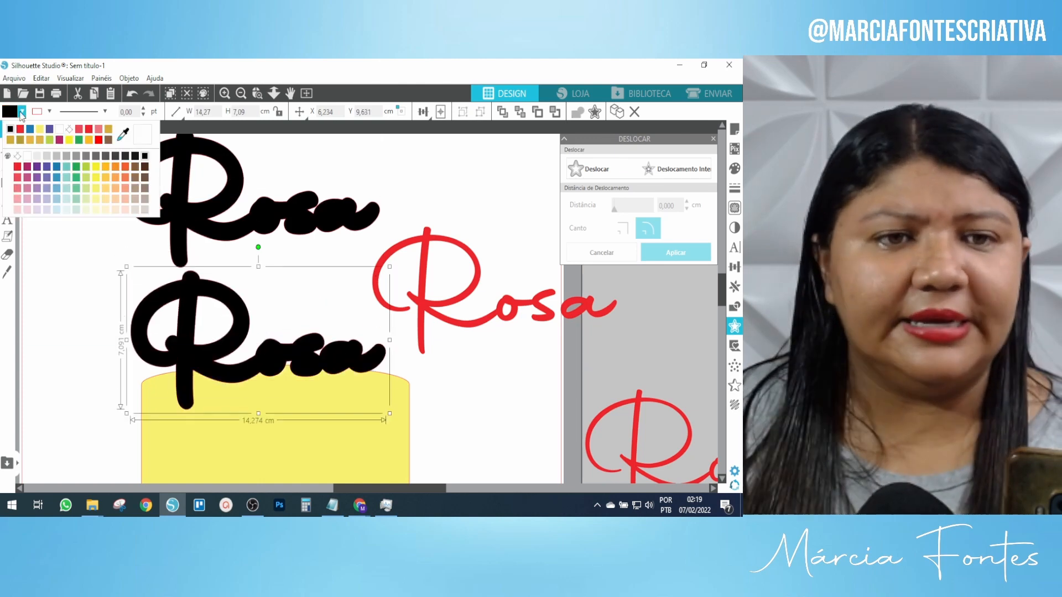
left_click(23, 175)
left_click_drag(238, 250, 237, 210)
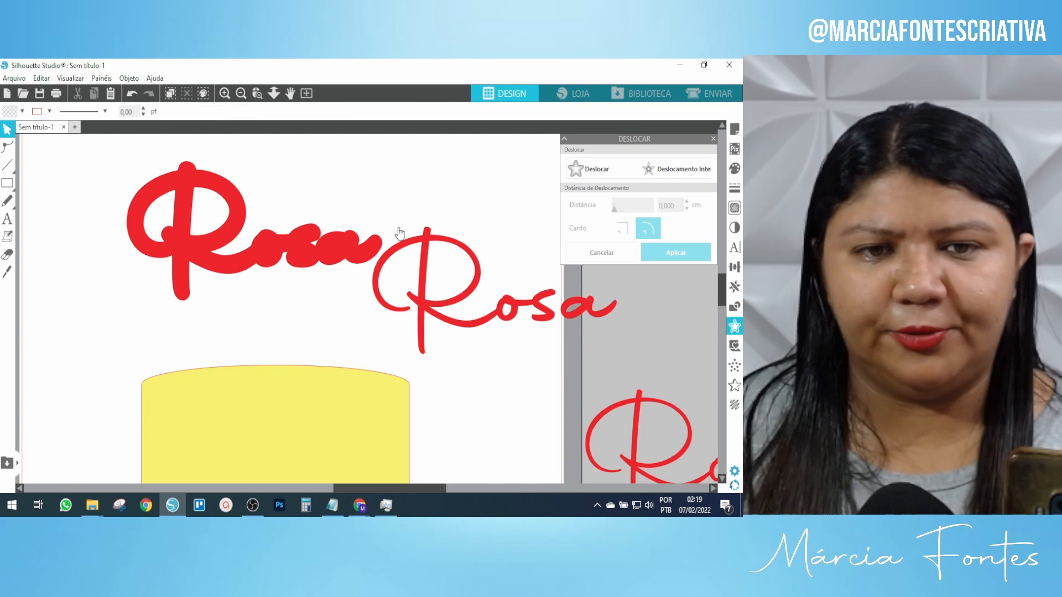
Try the thin red Rosa over the red copy, delete that copy, and lower the black Rosa.
left_click_drag(420, 265, 182, 206)
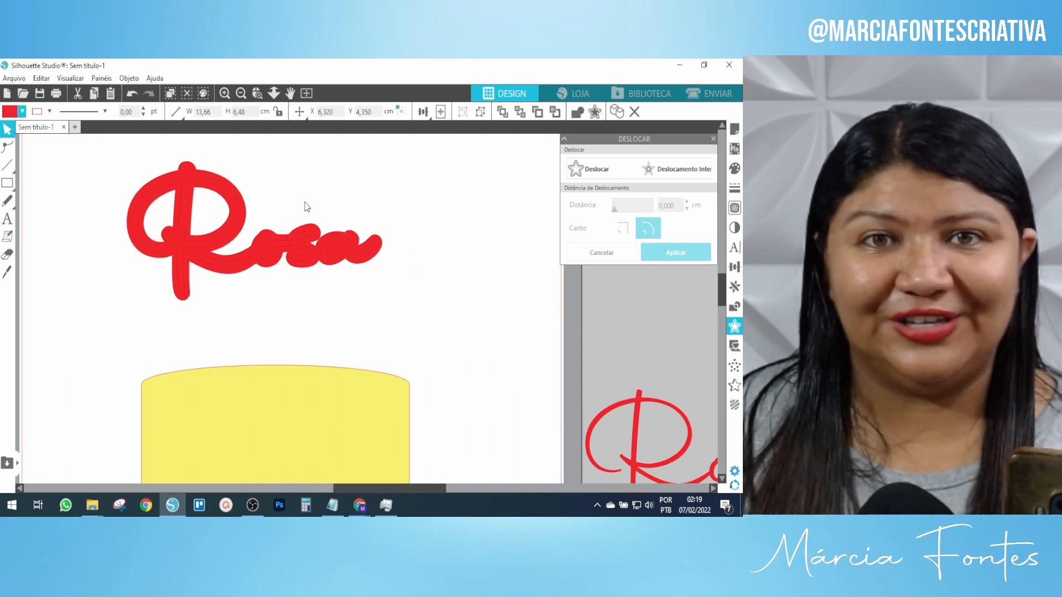
left_click_drag(258, 228, 241, 339)
key("Delete")
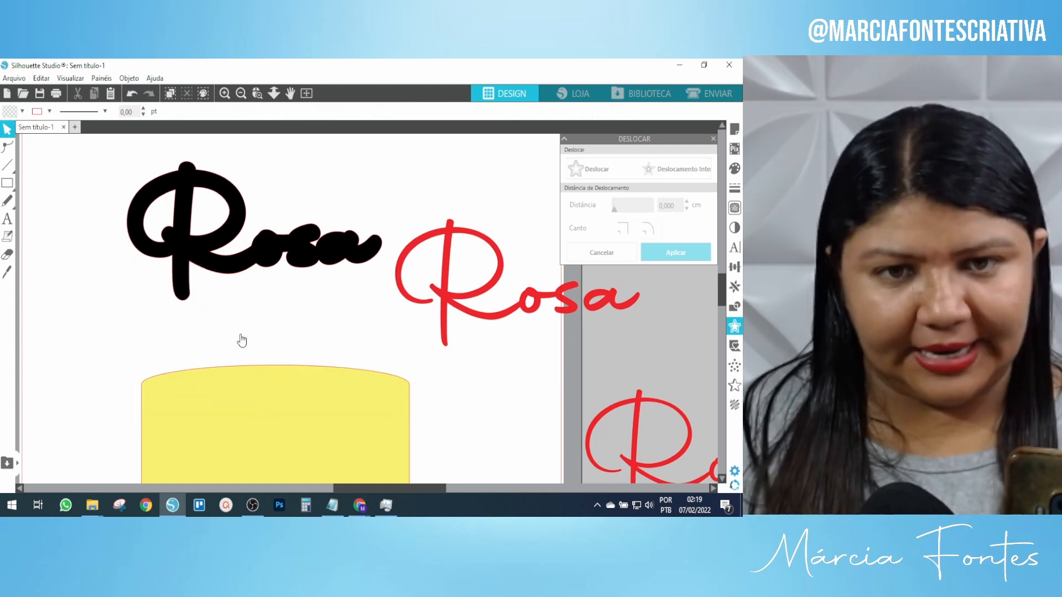
left_click_drag(225, 231, 218, 284)
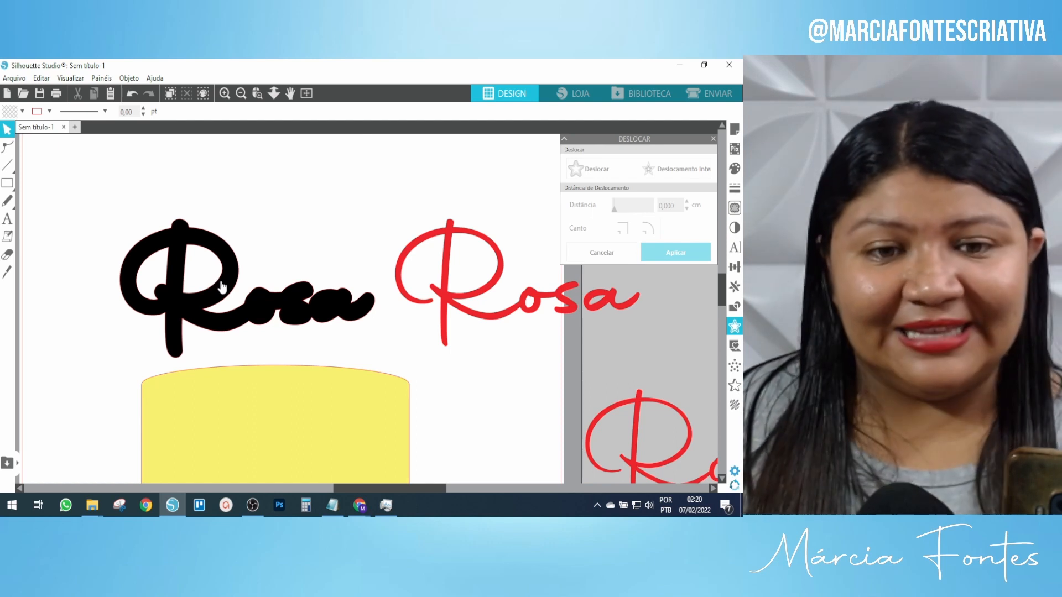
Add a 0,3 cm rounded offset outline around the black Rosa and pull the lettering aside.
left_click(219, 285)
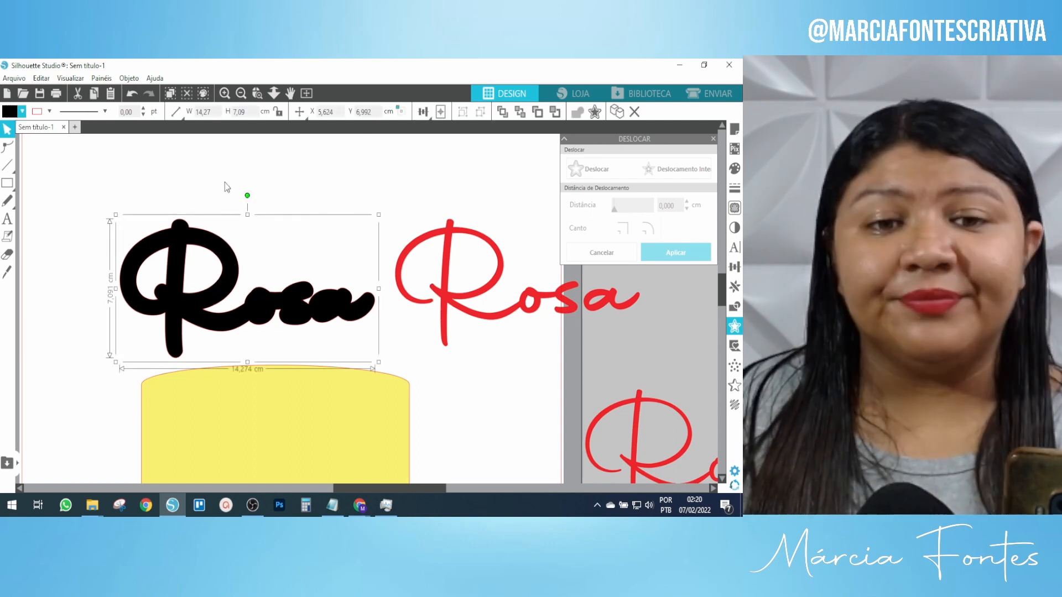
left_click(602, 173)
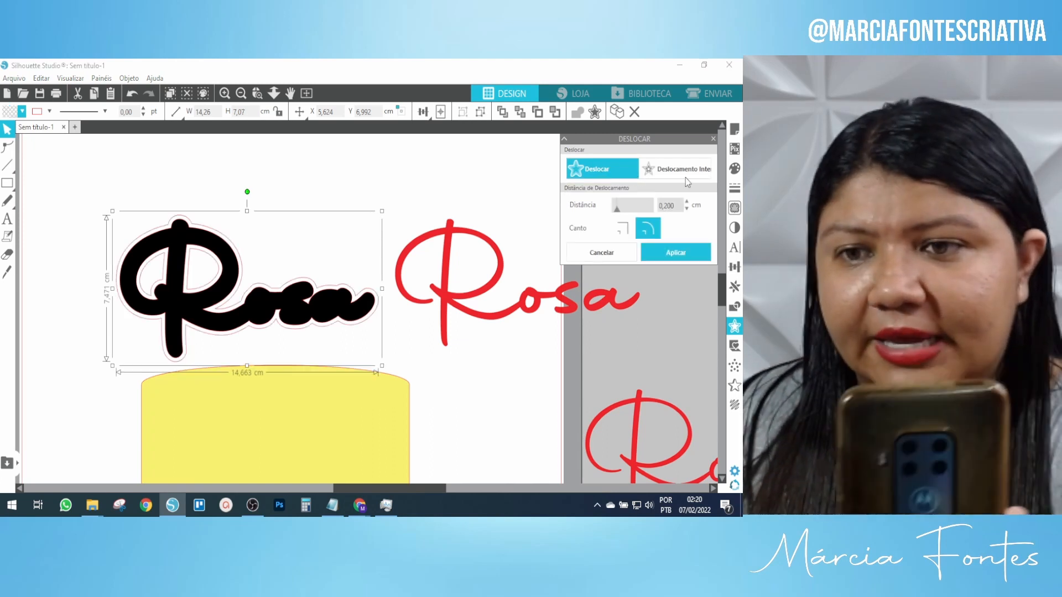
left_click_drag(671, 207, 666, 209)
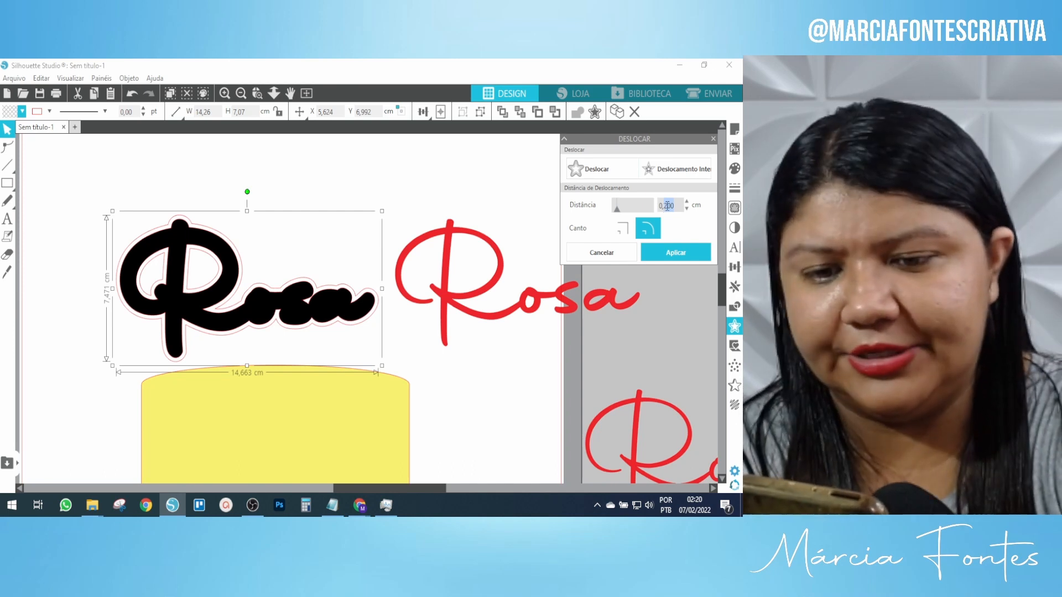
key("BackSpace")
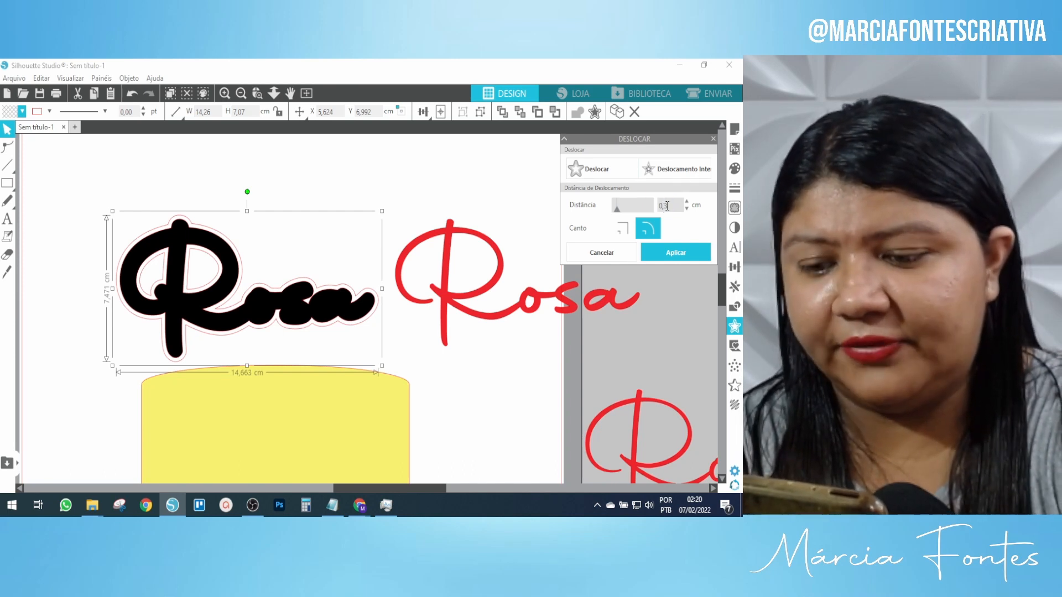
type("3")
key("Return")
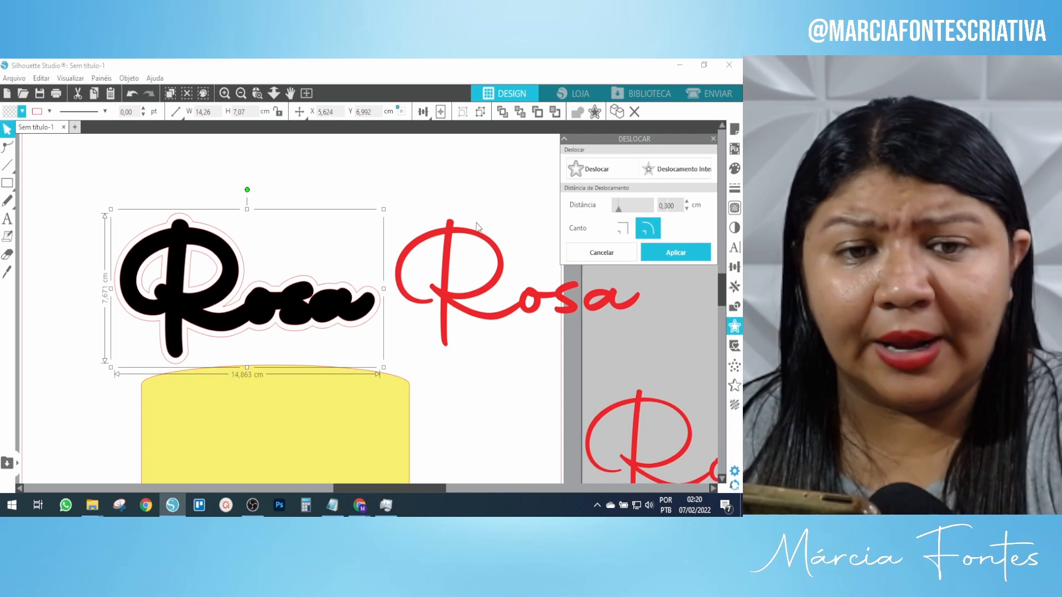
left_click(210, 246)
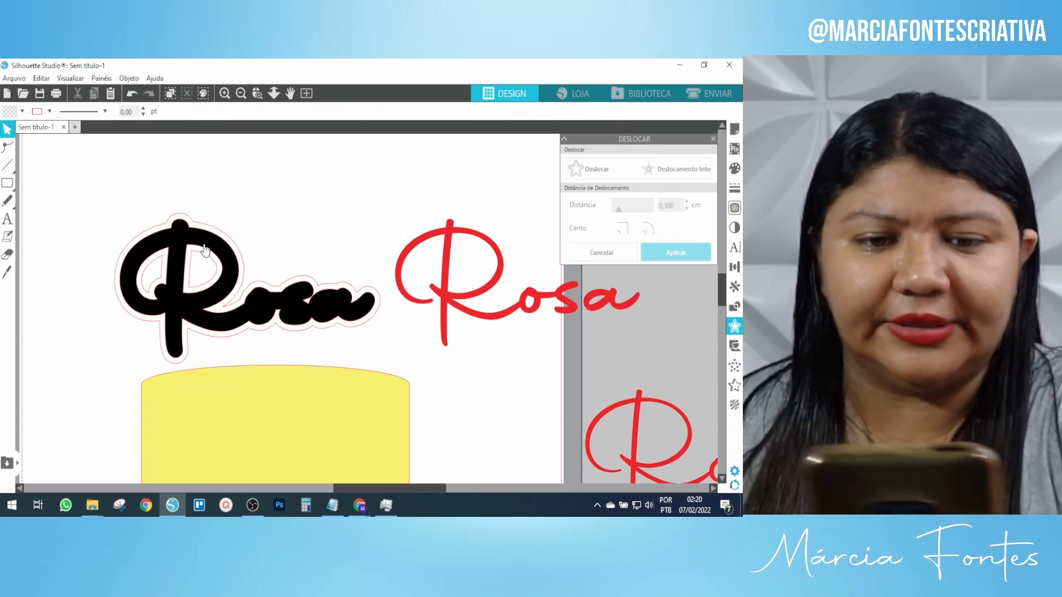
left_click_drag(203, 245, 372, 215)
Fill the new offset outline red and stack the black Rosa and thin red Rosa onto it.
left_click(198, 227)
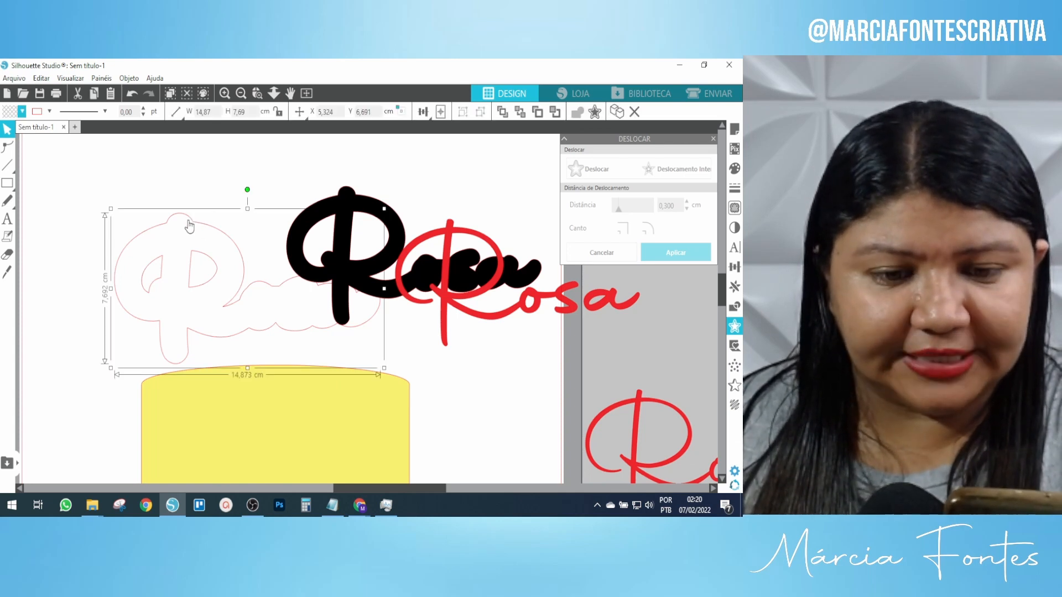
left_click(23, 112)
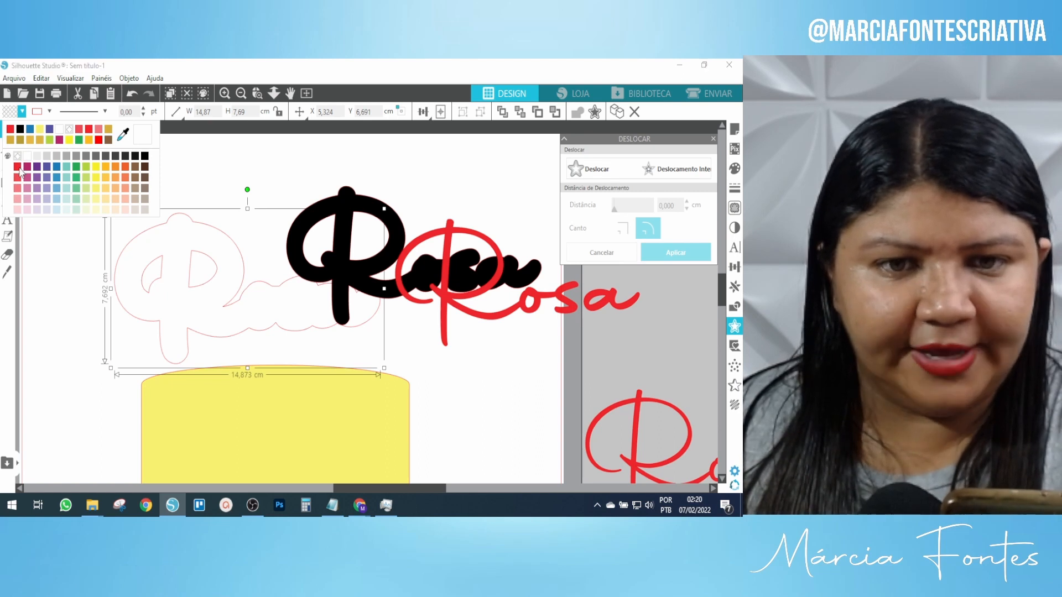
left_click(19, 168)
left_click(384, 184)
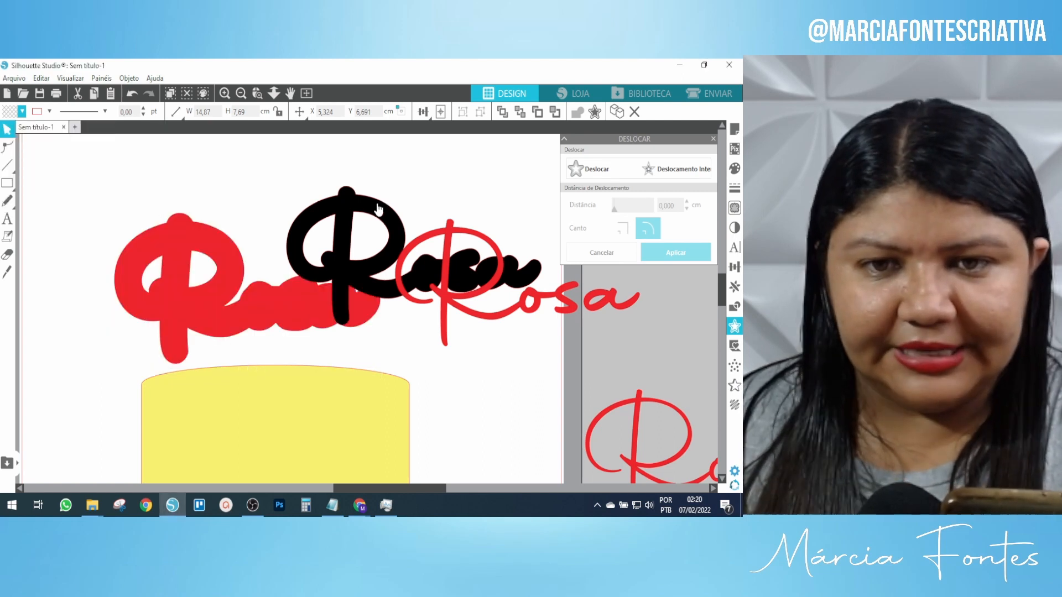
left_click_drag(377, 209, 211, 239)
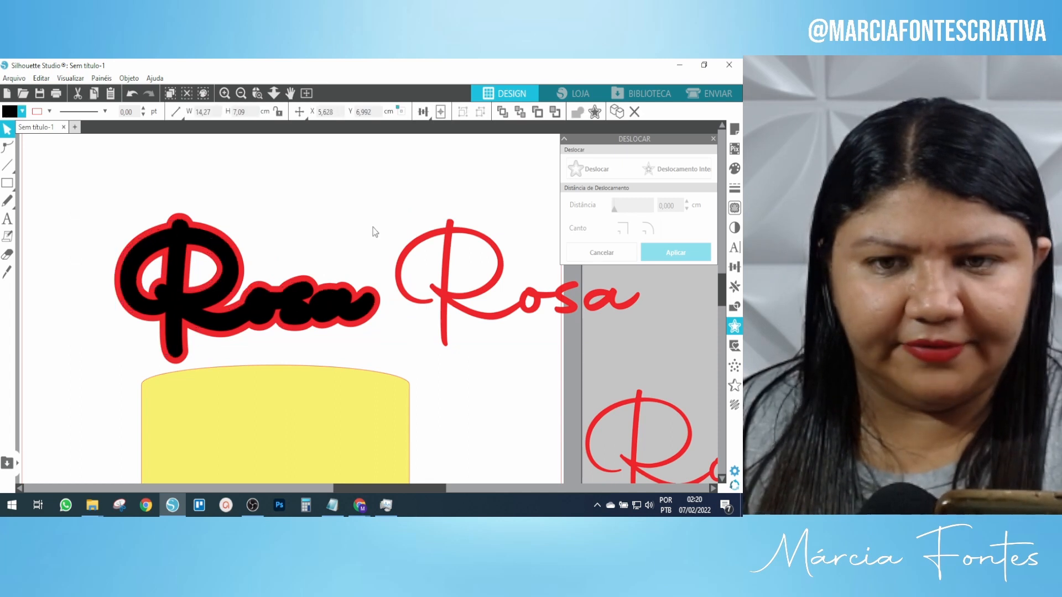
left_click_drag(482, 242, 213, 244)
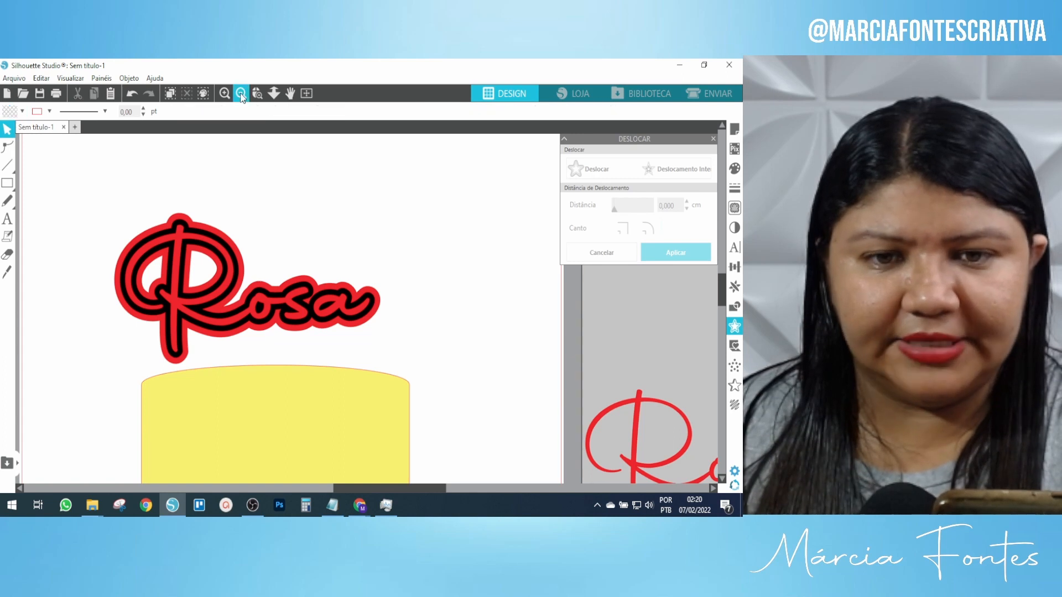
Zoom out to the whole mat, nudge the spare Rosa script right, and marquee-select the layered Rosa.
left_click(240, 93)
left_click(240, 92)
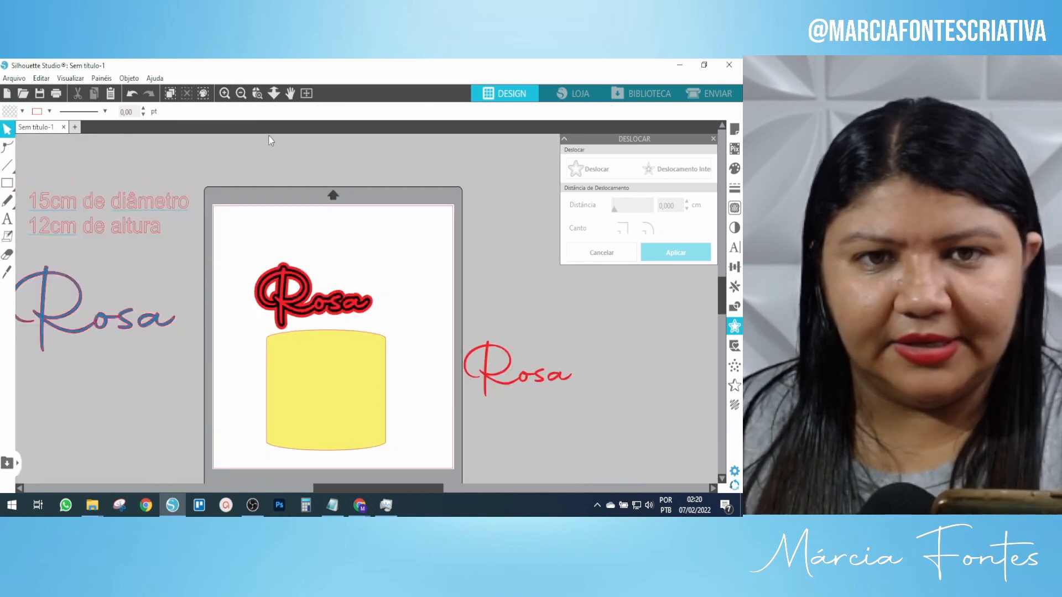
left_click(225, 93)
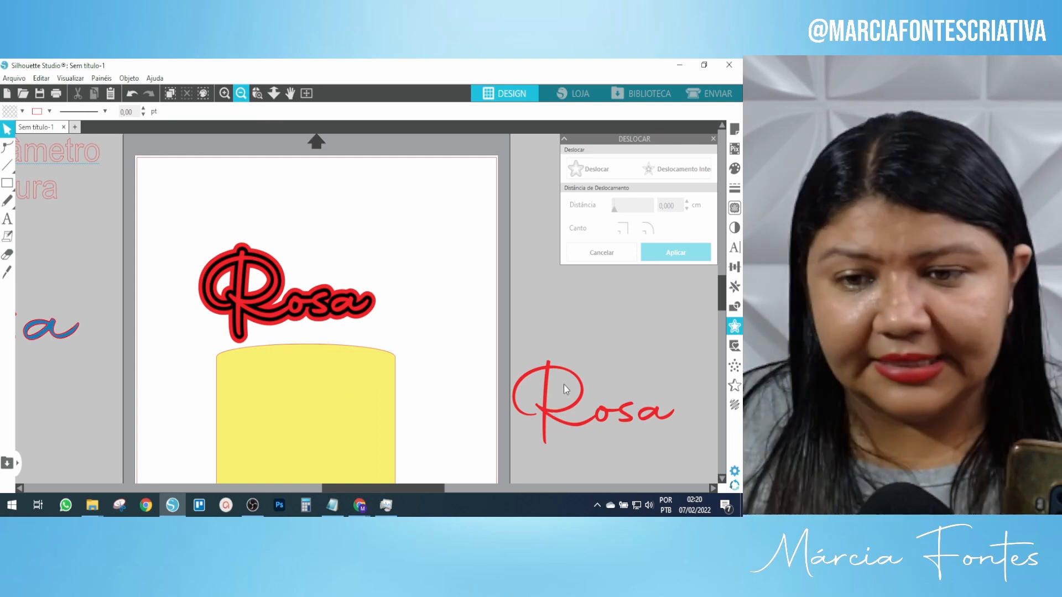
left_click_drag(580, 398, 605, 394)
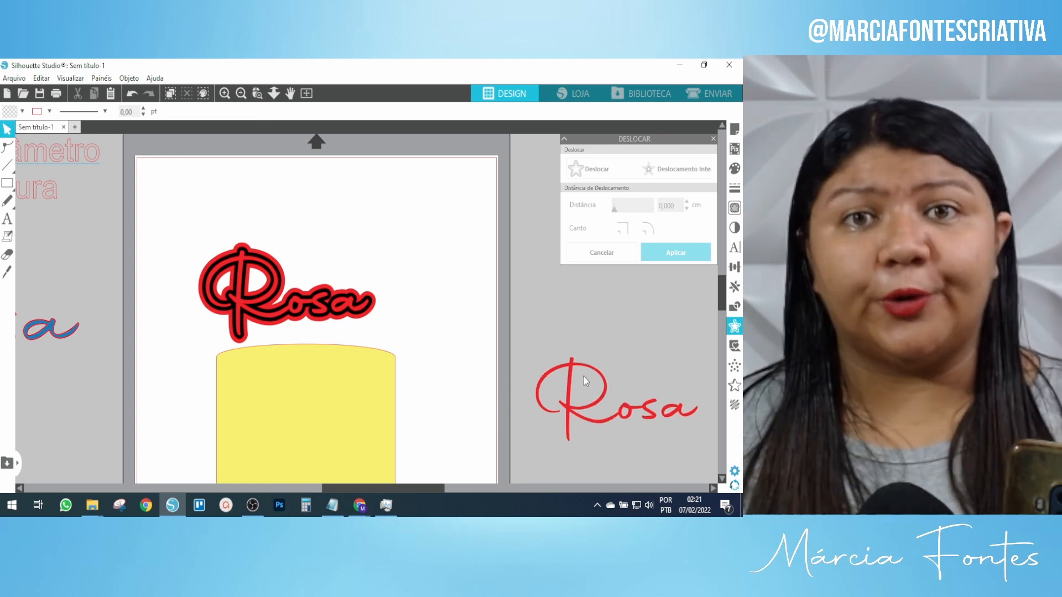
left_click_drag(200, 197, 250, 248)
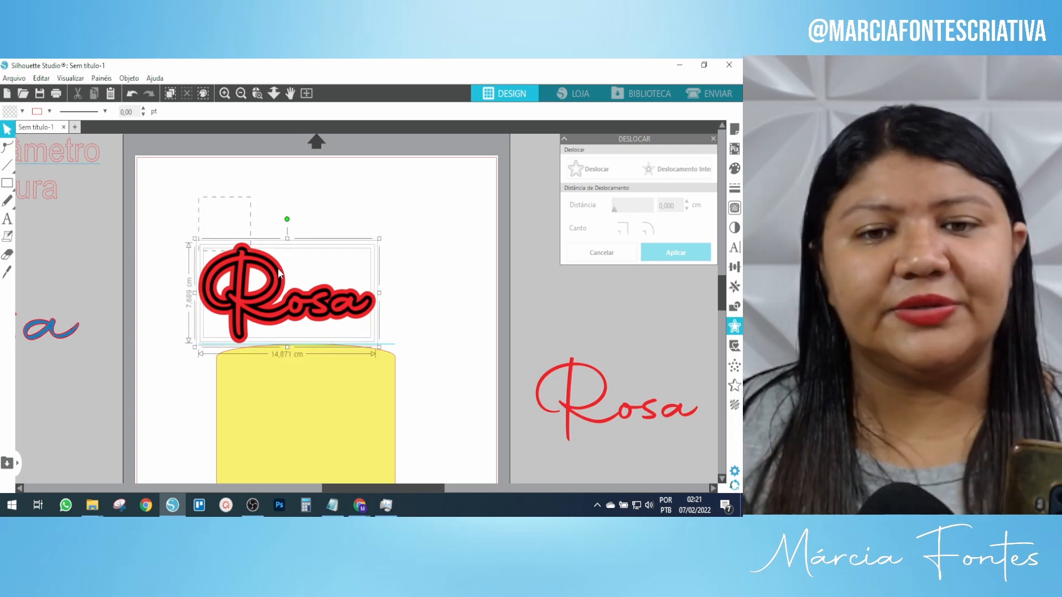
Group all the Rosa layers and move the group higher above the cake.
left_click_drag(369, 302, 383, 323)
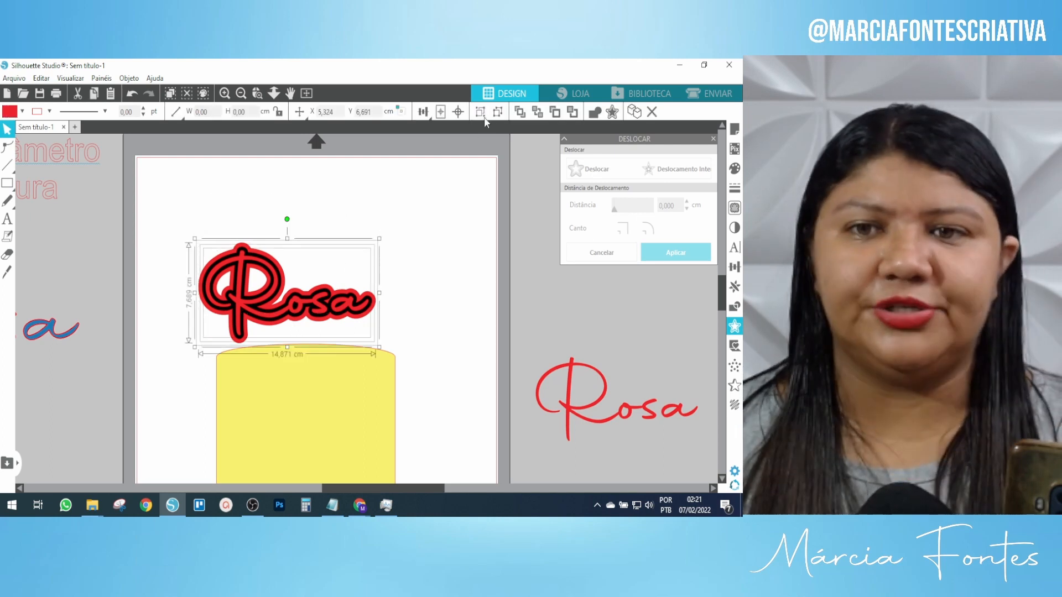
left_click(480, 112)
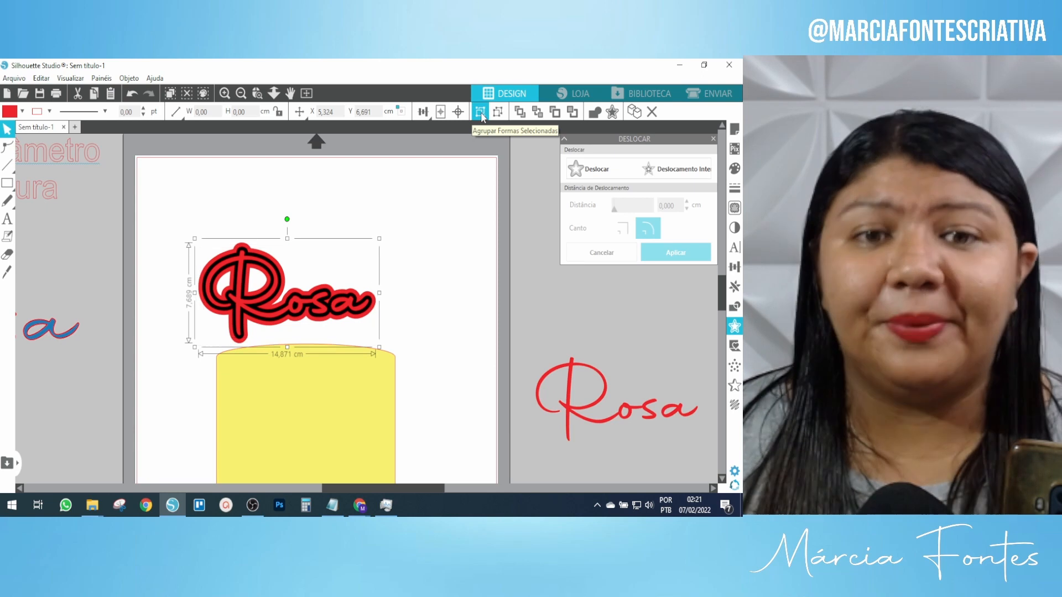
left_click_drag(291, 246, 279, 264)
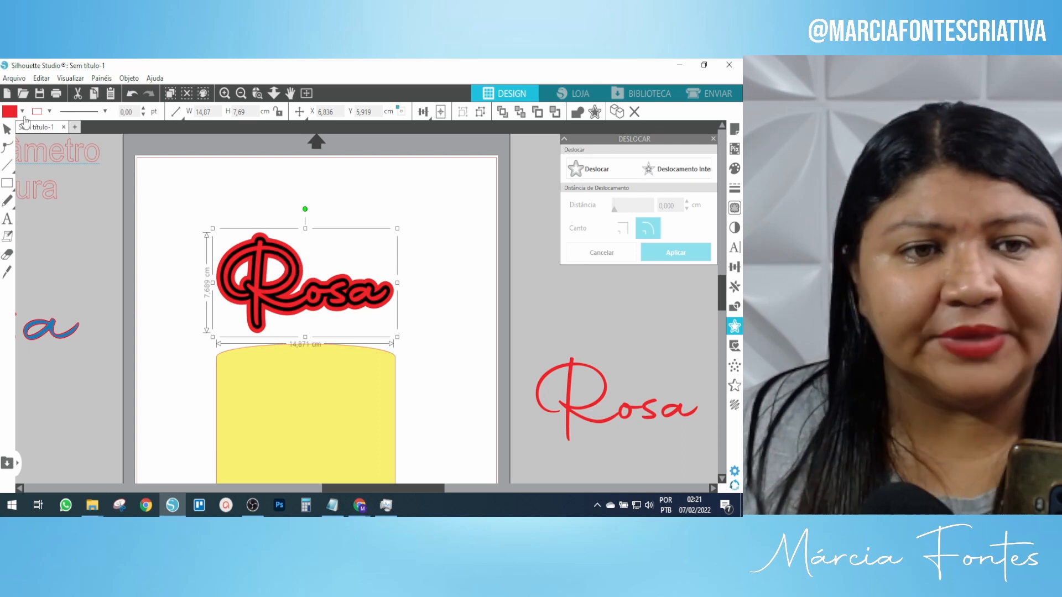
Create a new portrait A4 document and paste the Rosa design into it.
left_click(7, 94)
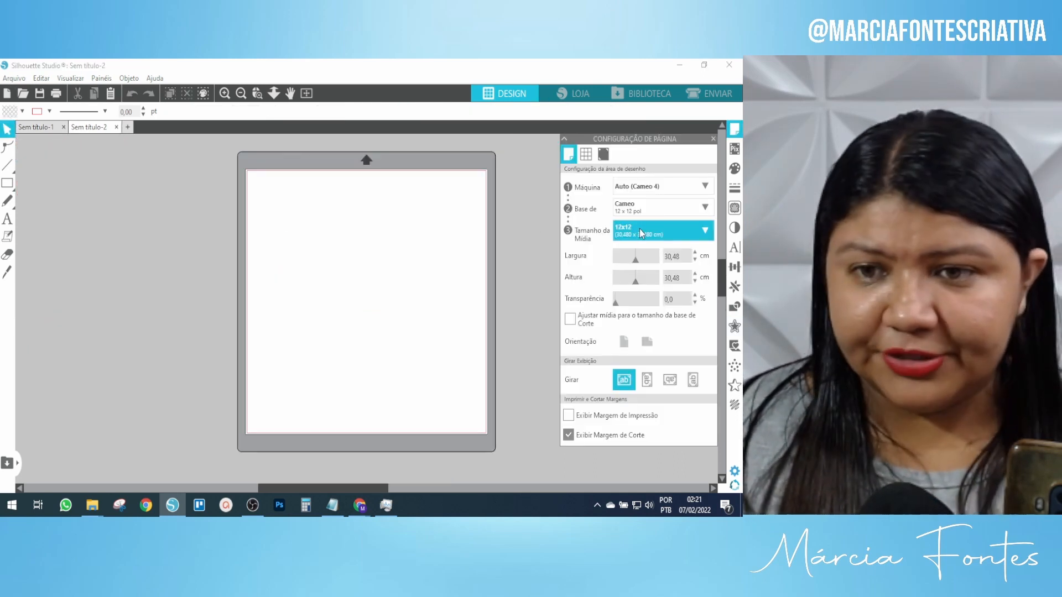
left_click(637, 229)
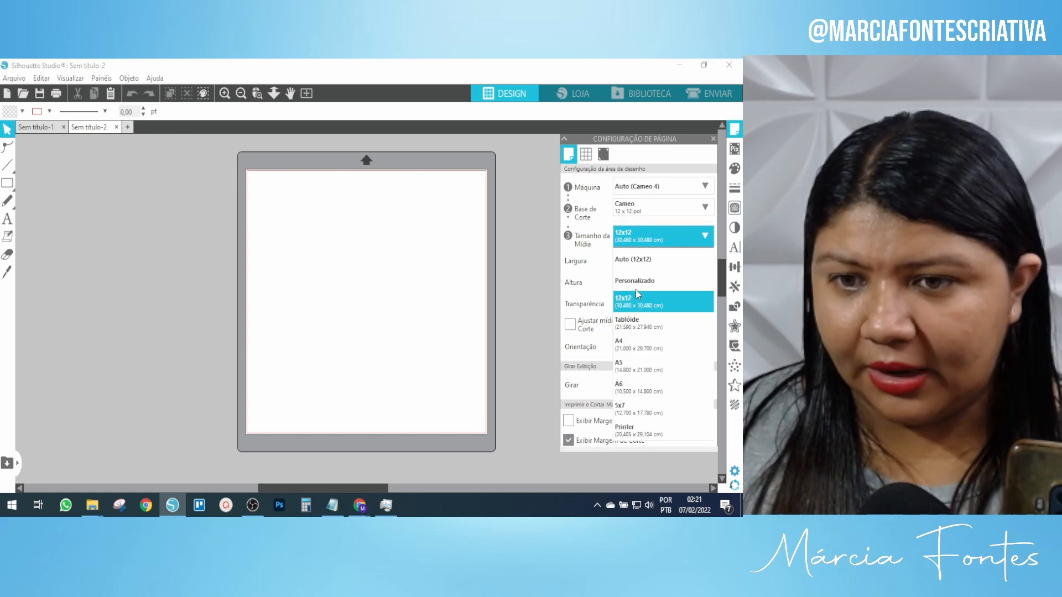
left_click(627, 350)
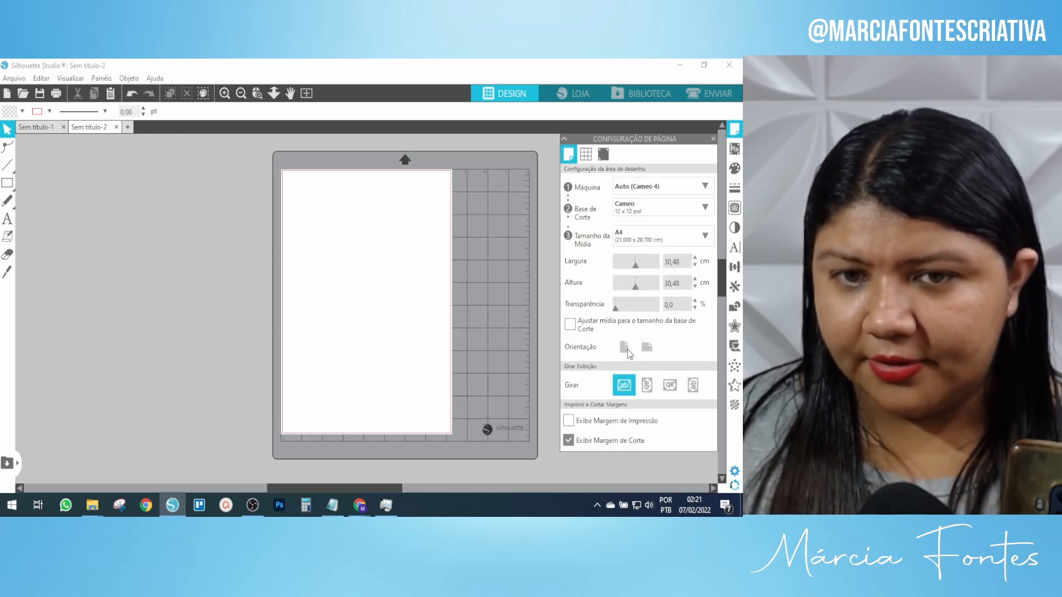
left_click(603, 154)
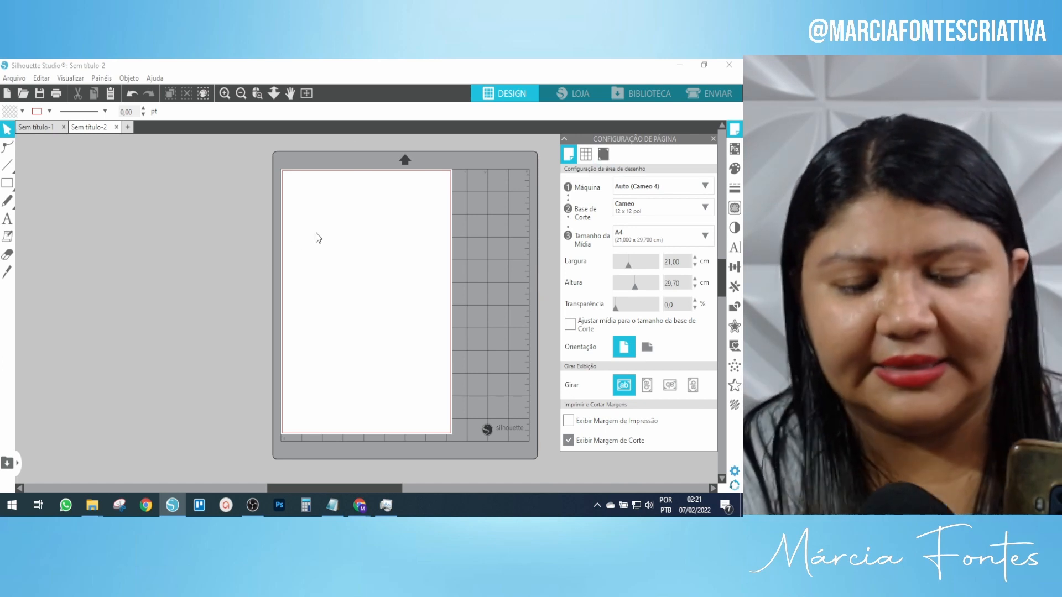
key("ctrl+v")
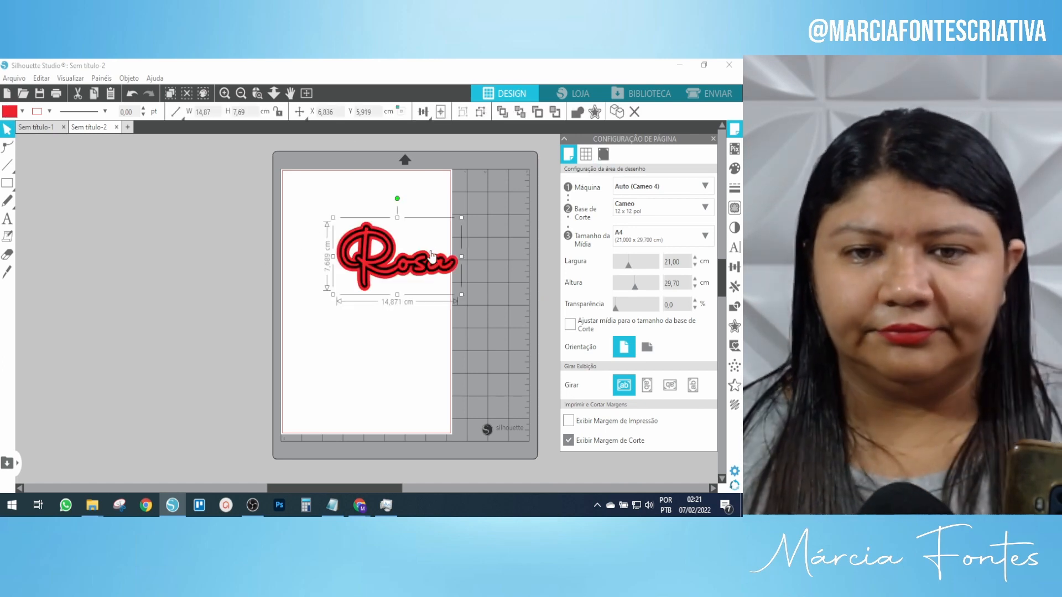
Place the Rosa at the A4 page's top-left corner and start a third document.
left_click_drag(396, 257, 342, 208)
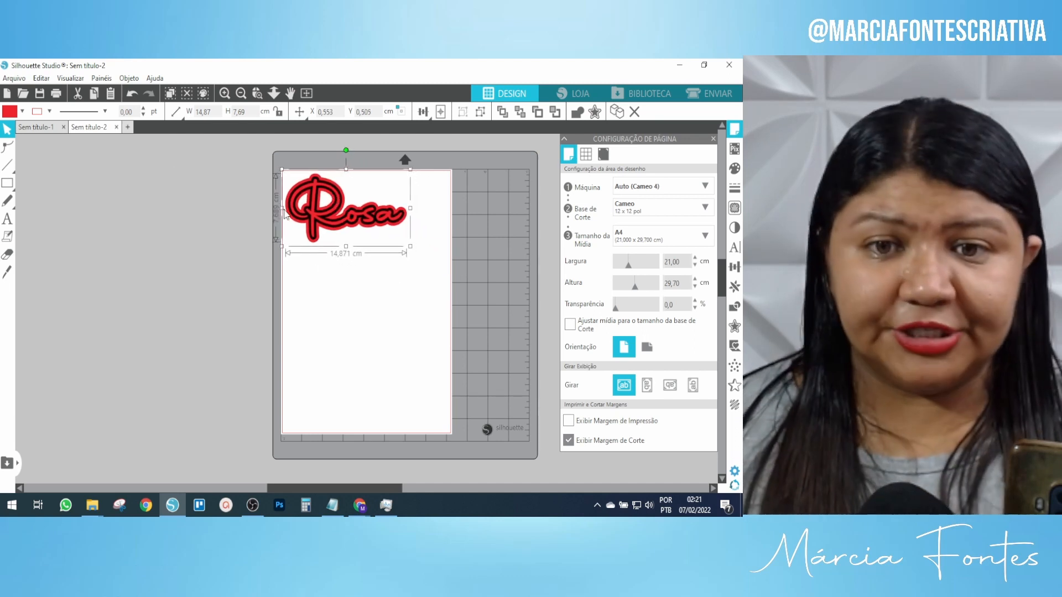
left_click(35, 127)
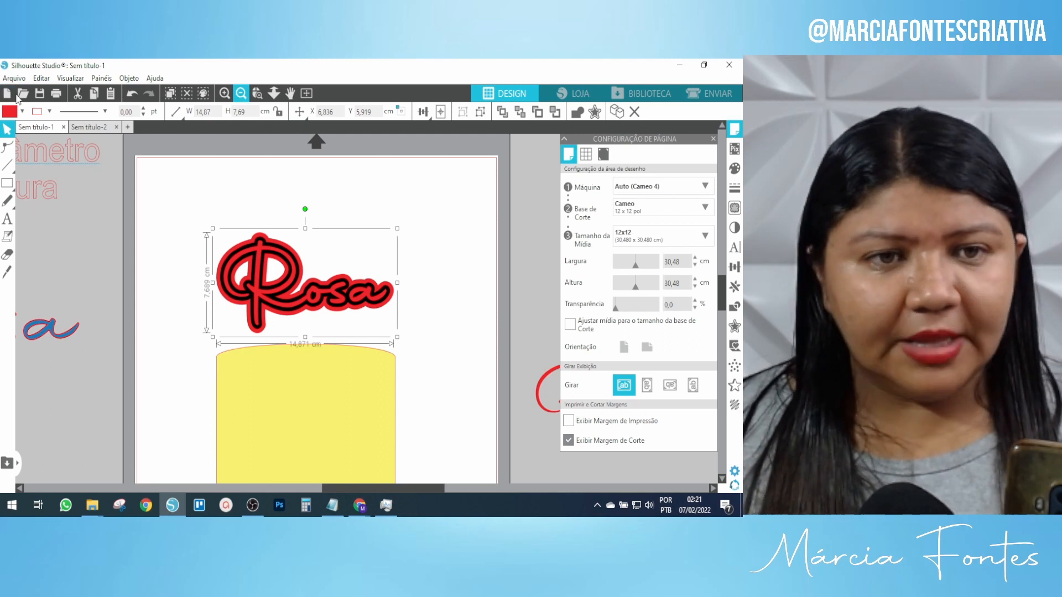
left_click(7, 93)
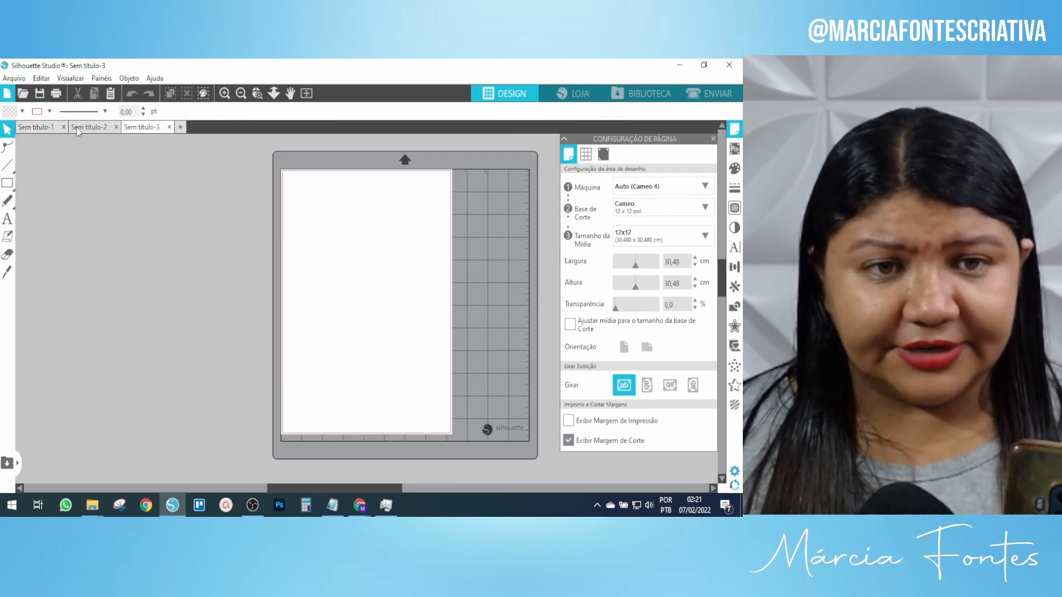
Copy the Rosa from Sem título-2 and paste it into Sem título-3, nudging it slightly.
left_click(76, 127)
left_click(342, 230)
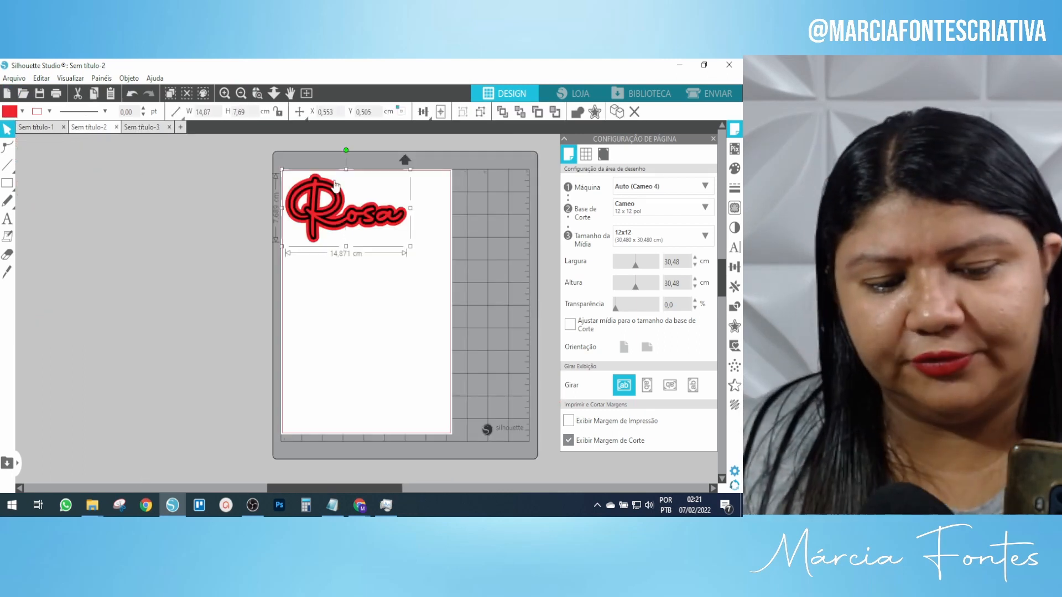
left_click(144, 131)
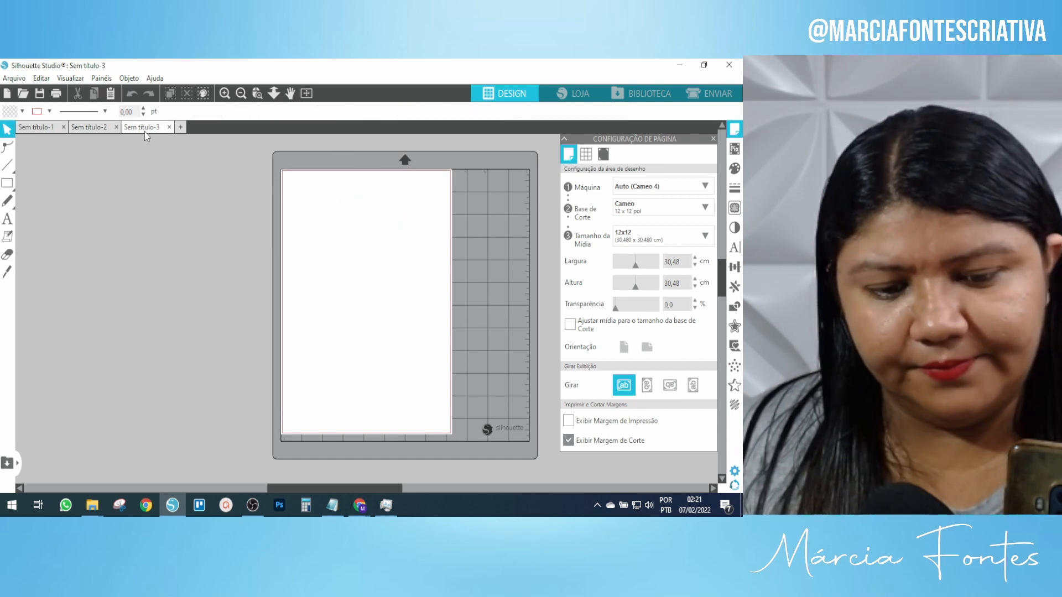
key("ctrl+v")
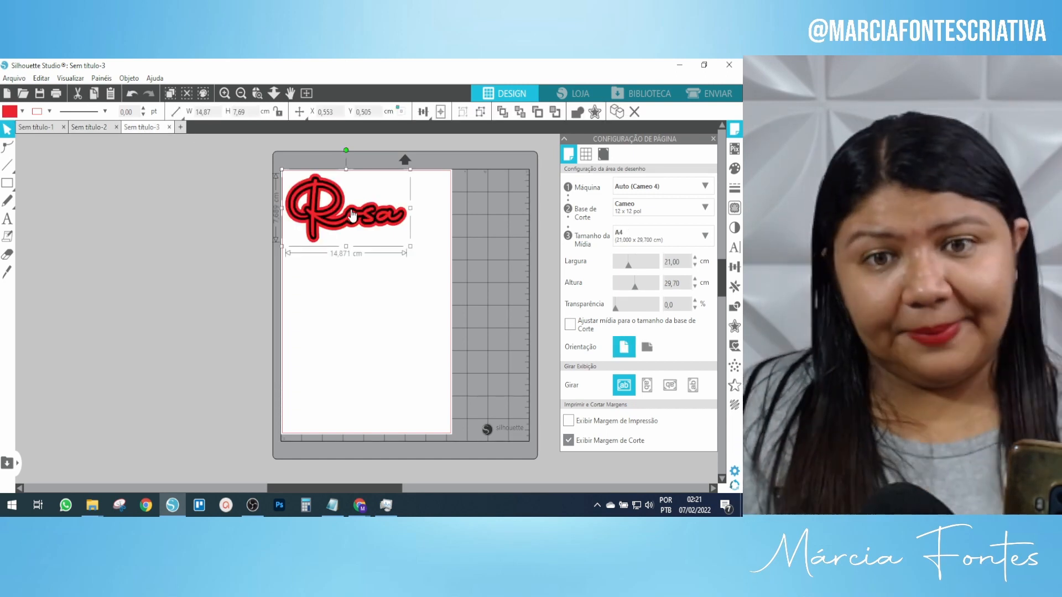
left_click_drag(351, 209, 358, 212)
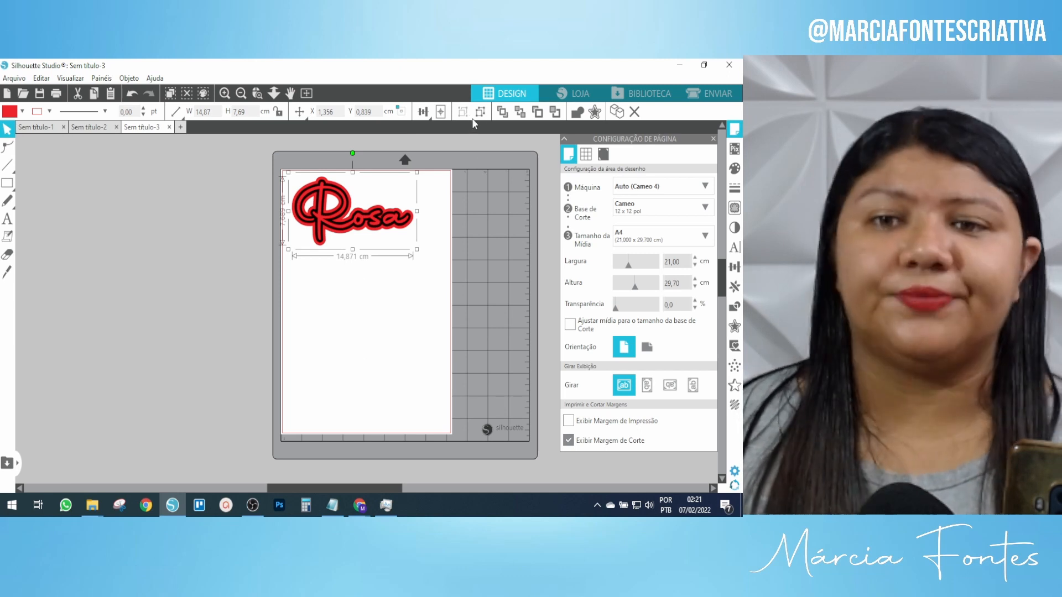
Ungroup the Rosa and pull apart its black, thick red and thin red layers.
left_click(481, 114)
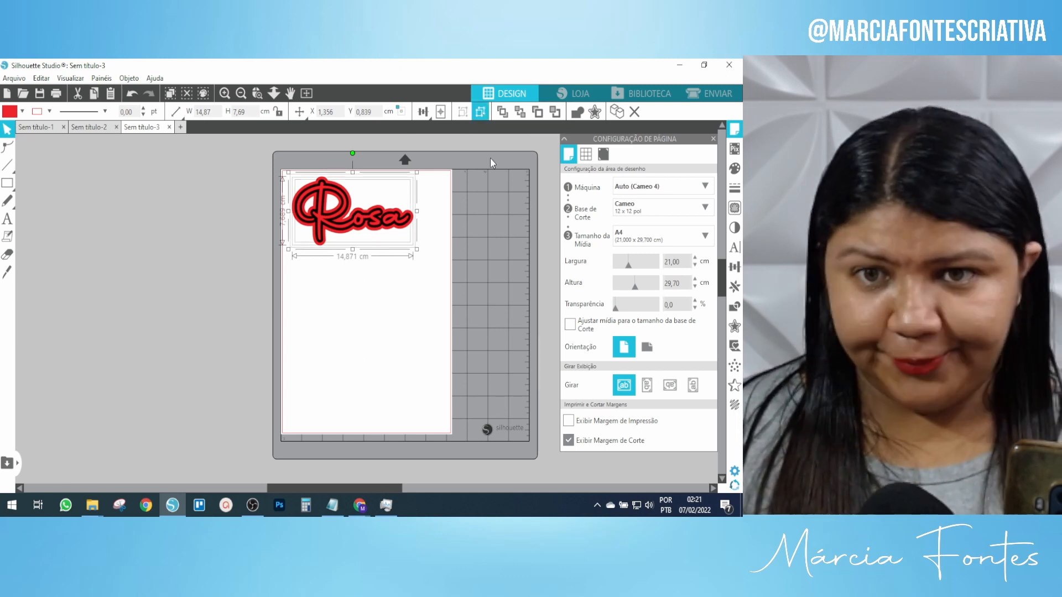
left_click(501, 174)
left_click_drag(343, 210, 353, 283)
left_click_drag(336, 221, 209, 315)
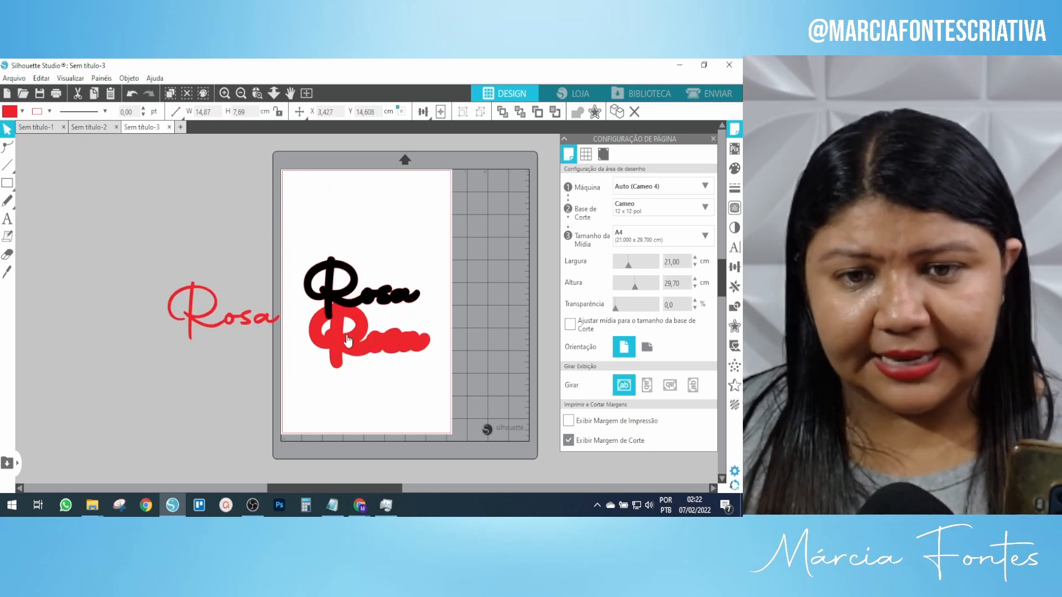
left_click_drag(348, 337, 325, 210)
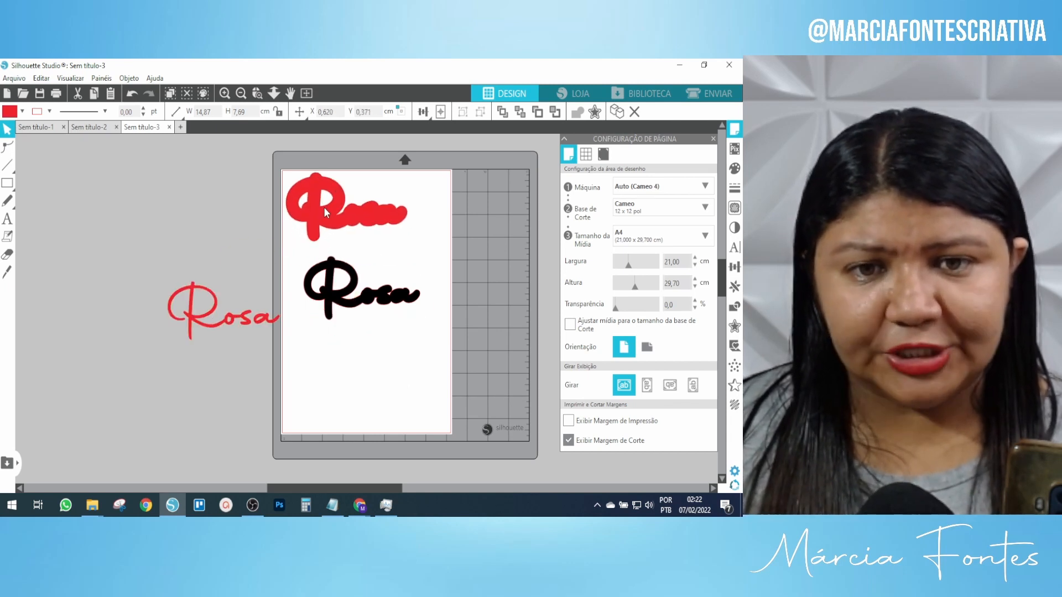
left_click_drag(351, 293, 153, 220)
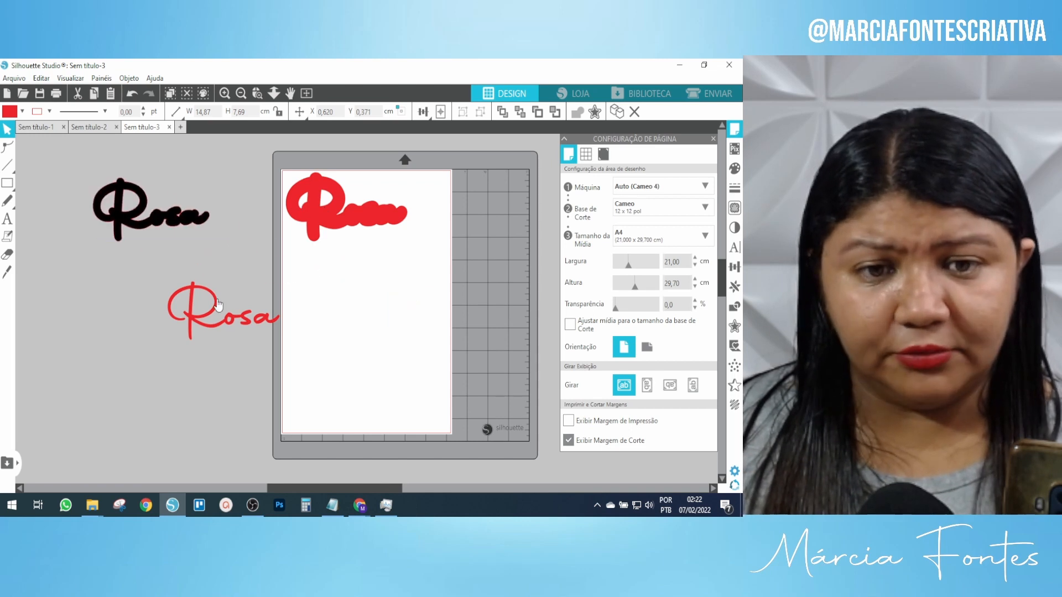
left_click_drag(218, 297, 379, 256)
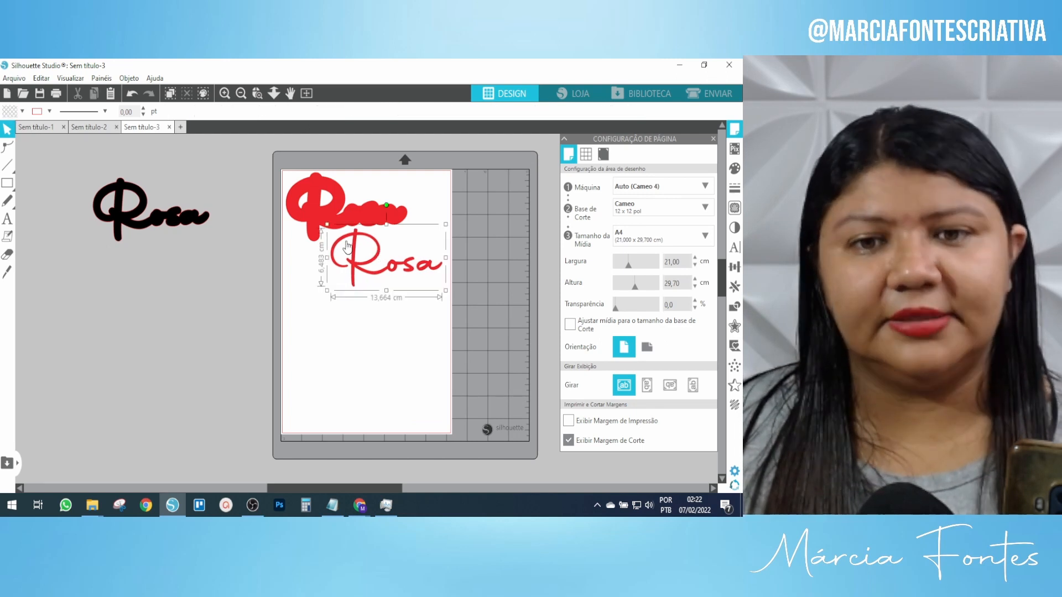
Place the black Rosa at the page's top-left, move the red pieces beside it, select all, and go to Sem título-2.
left_click(446, 337)
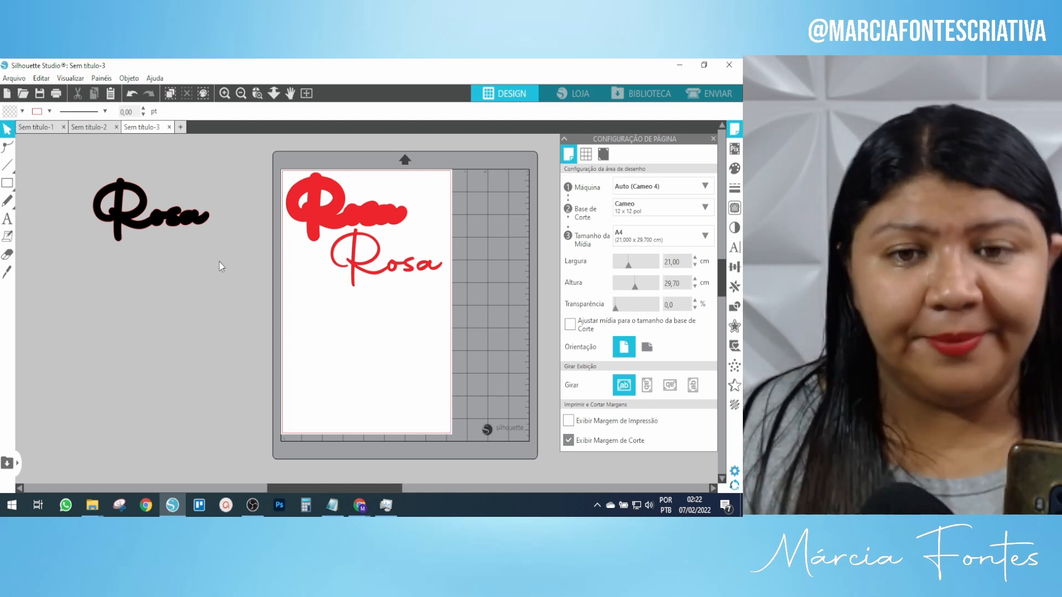
left_click_drag(322, 216, 62, 313)
left_click_drag(221, 224, 415, 218)
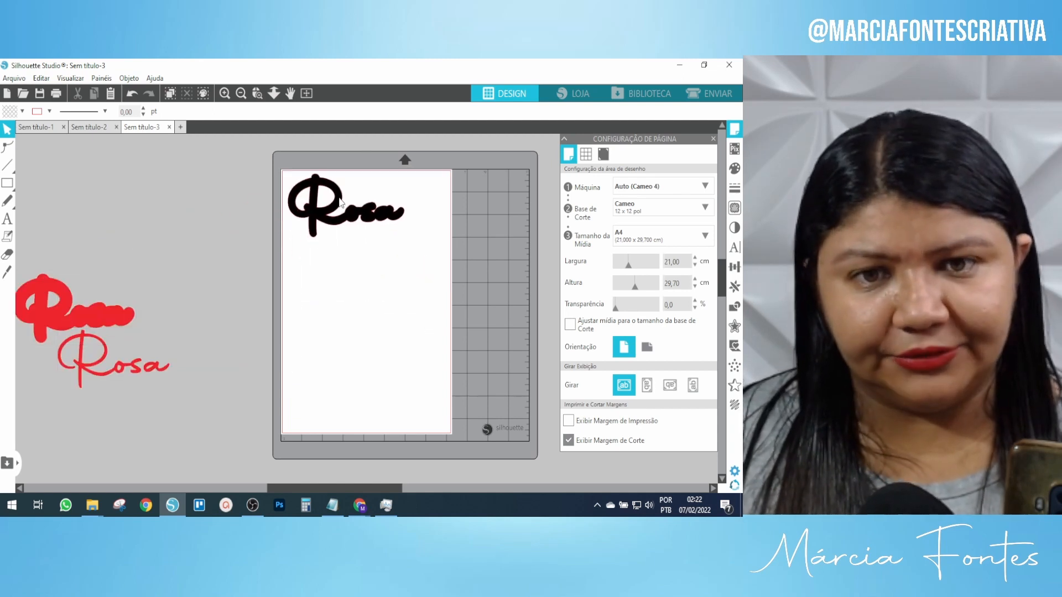
left_click(113, 336)
left_click(85, 314, "shift")
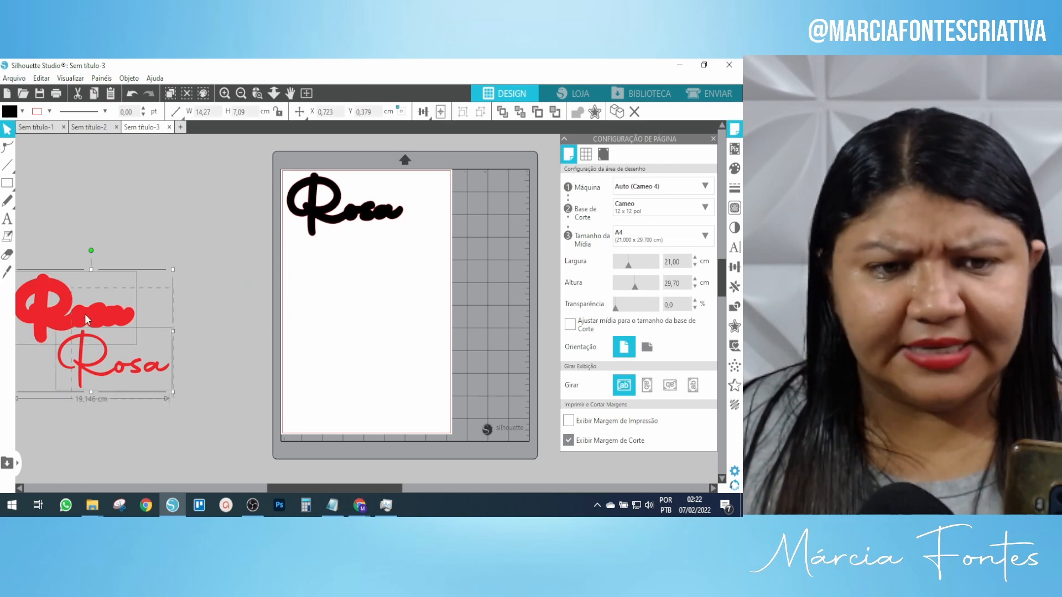
left_click_drag(86, 322, 164, 199)
left_click(188, 347)
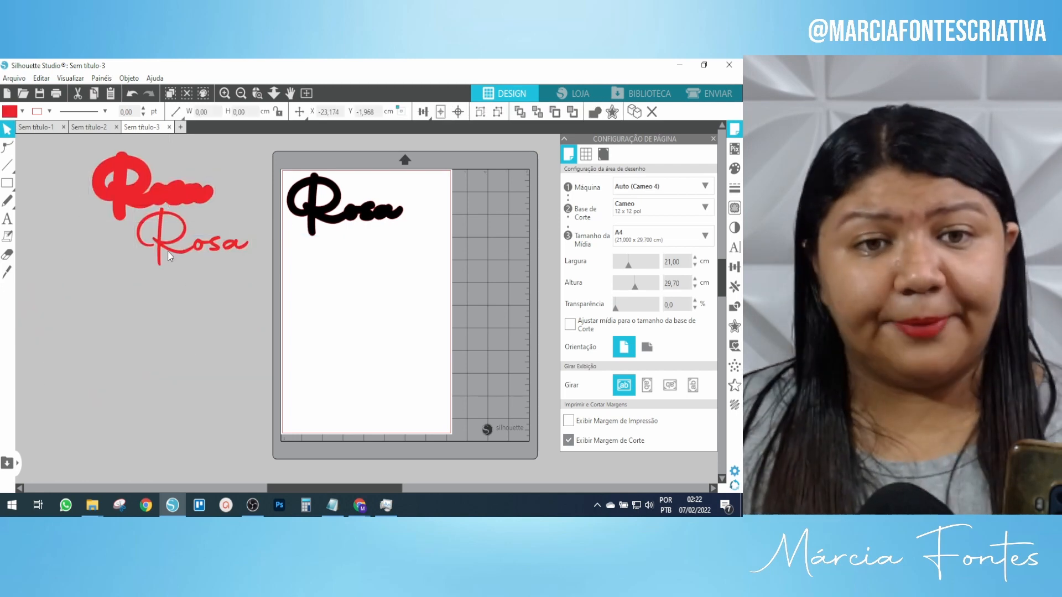
key("ctrl+a")
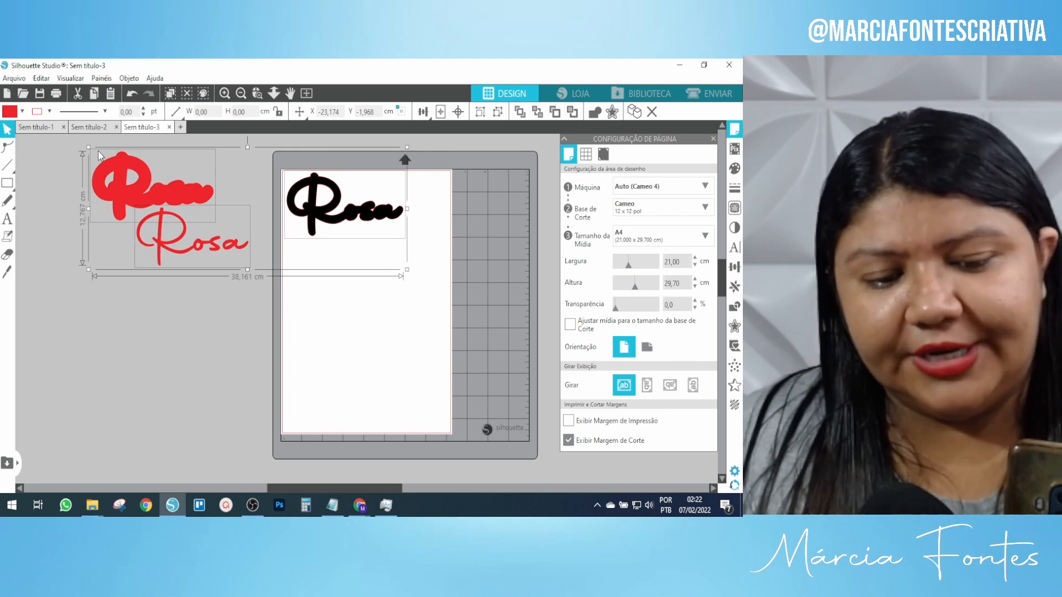
left_click(94, 128)
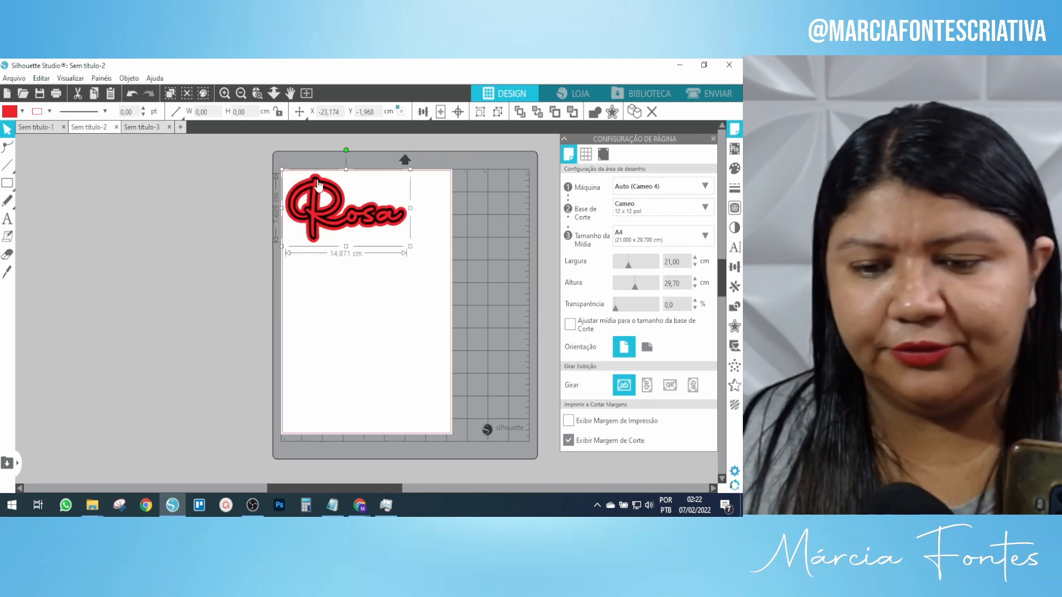
Replace the outlined Rosa with the three pasted separate Rosa layers.
key("Delete")
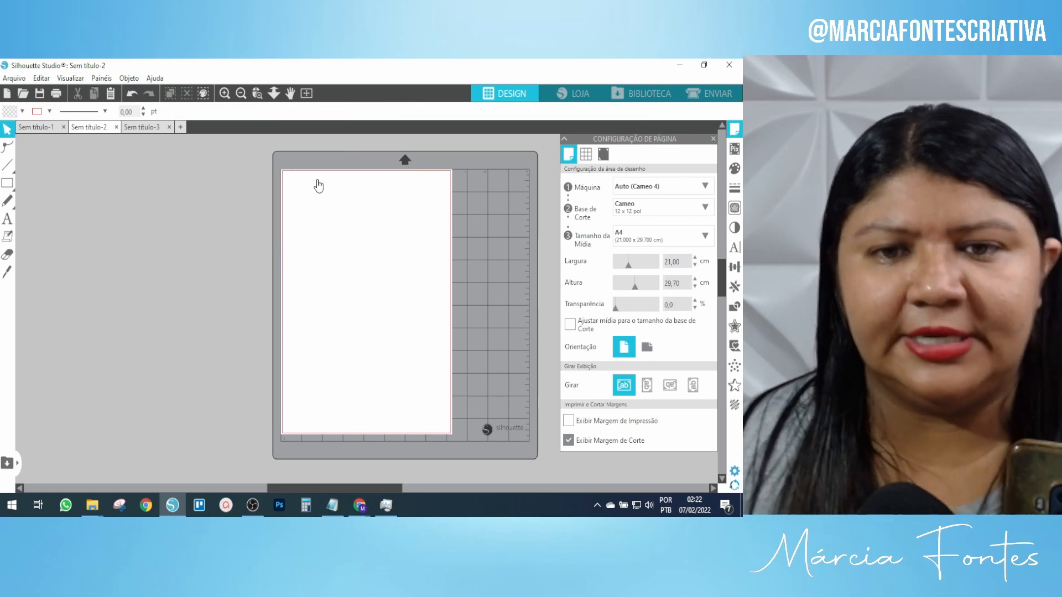
key("ctrl+v")
left_click(358, 304)
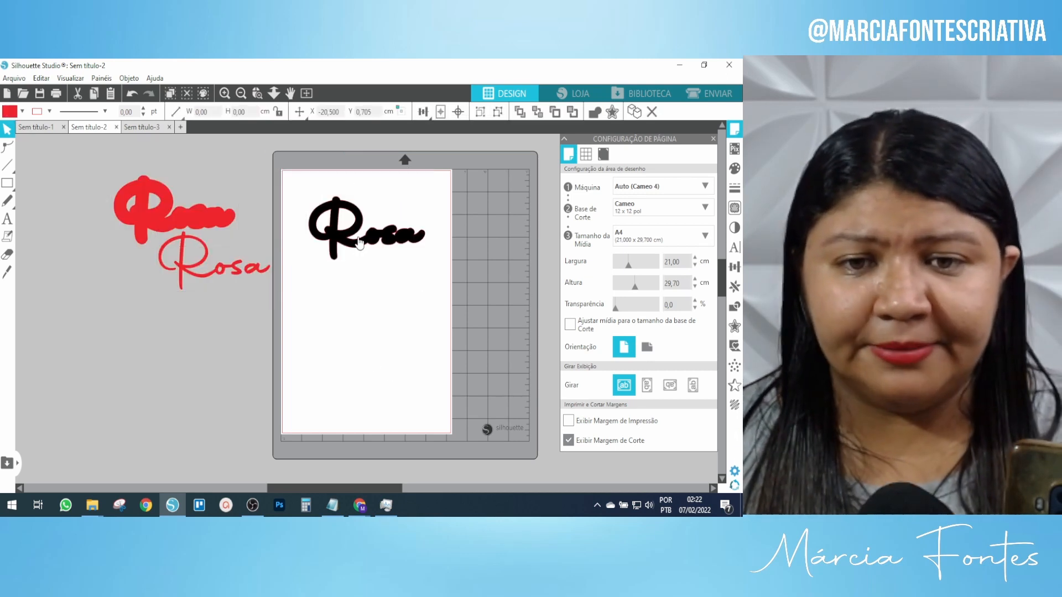
Stack the black, thick red and thin red Rosa down the page, then open Sem título-1.
left_click_drag(340, 217, 315, 194)
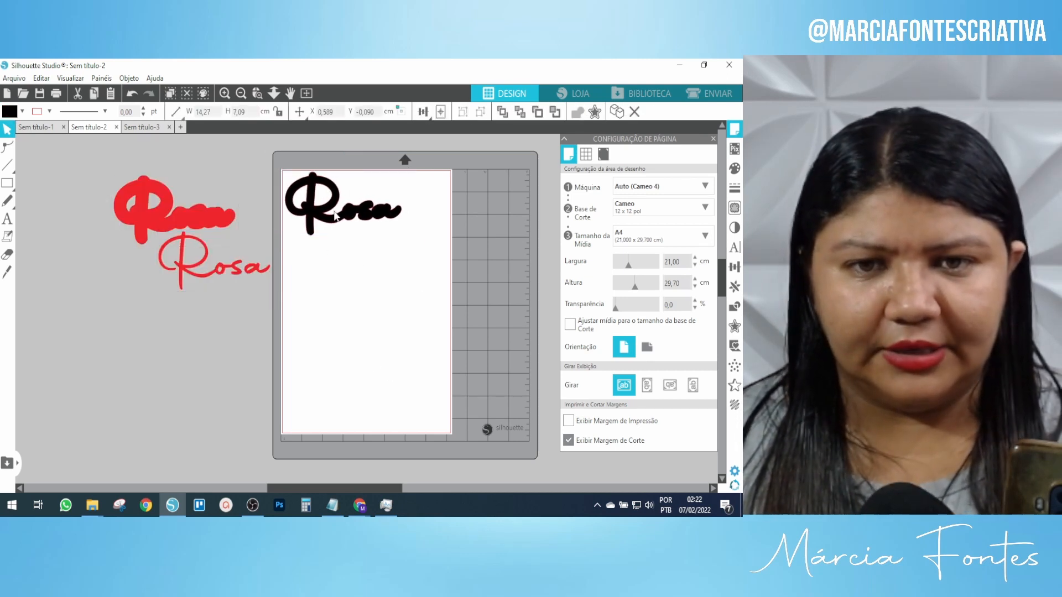
left_click_drag(168, 217, 338, 271)
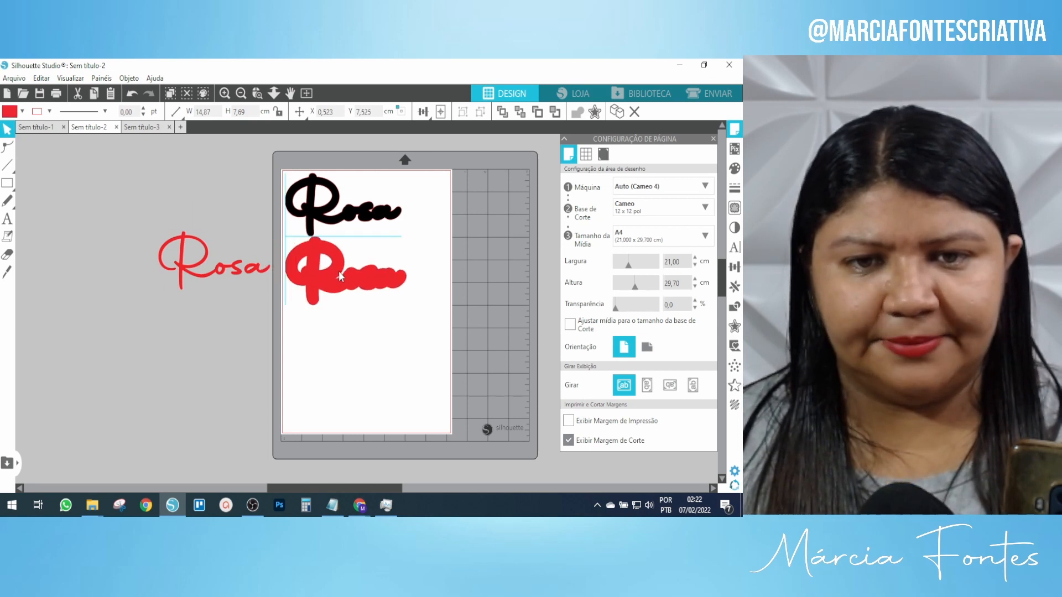
left_click_drag(185, 268, 315, 354)
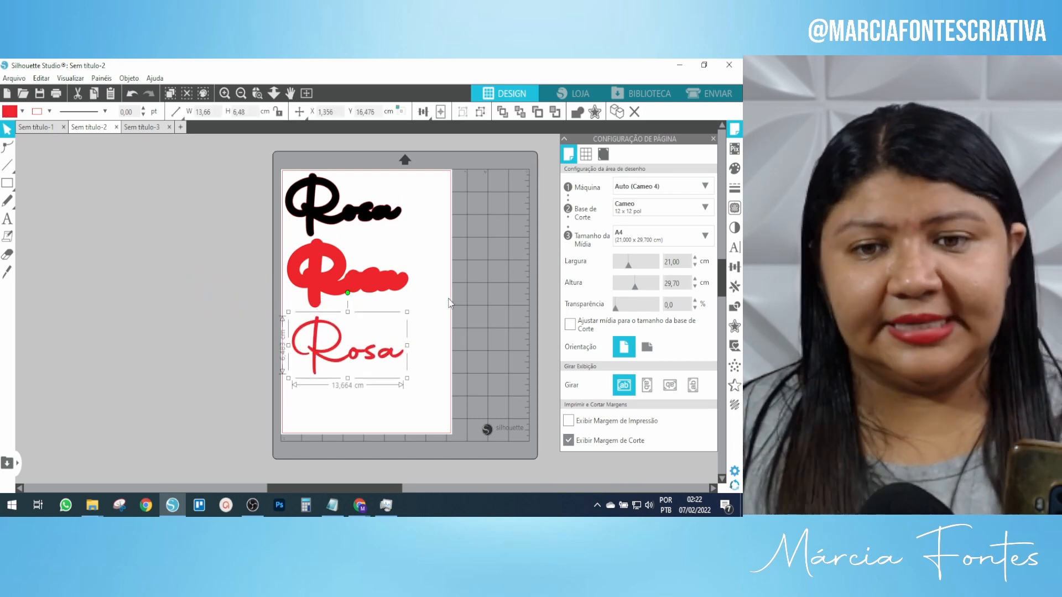
left_click(449, 316)
left_click(450, 340)
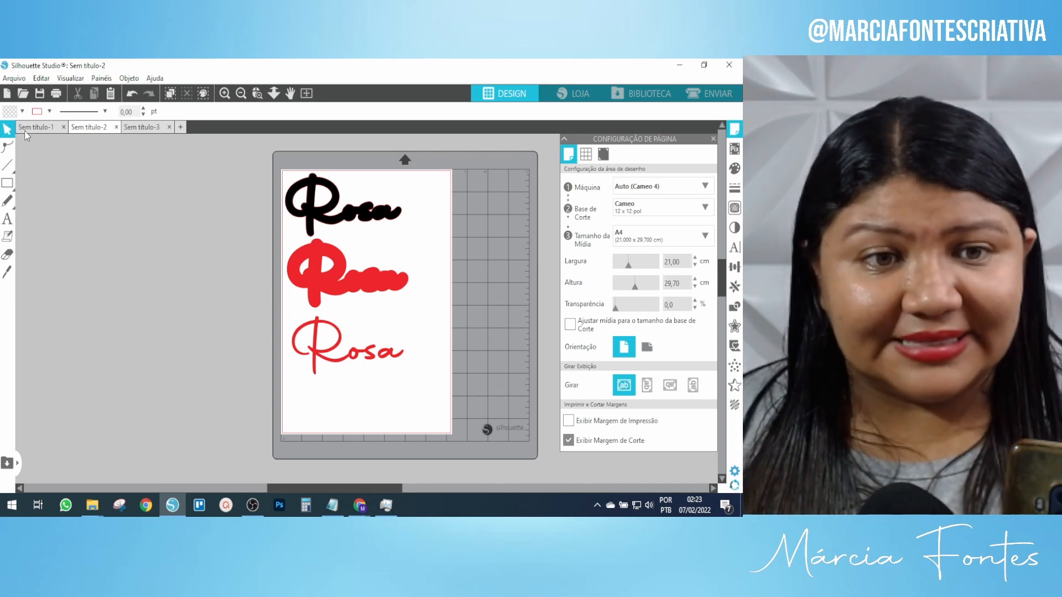
left_click(24, 130)
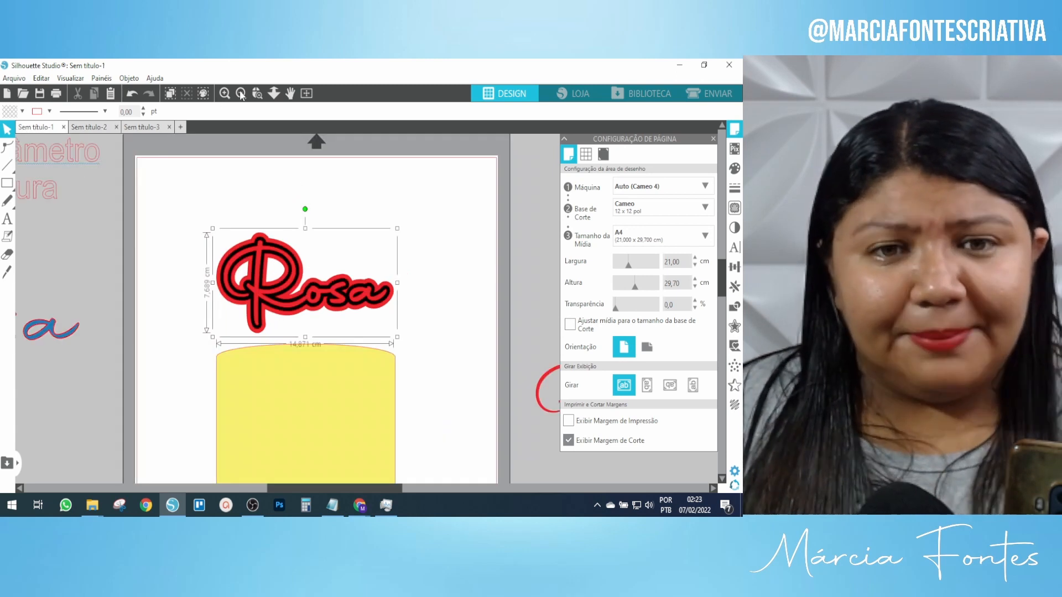
Move the thin red Rosa up beside the mat.
left_click(241, 93)
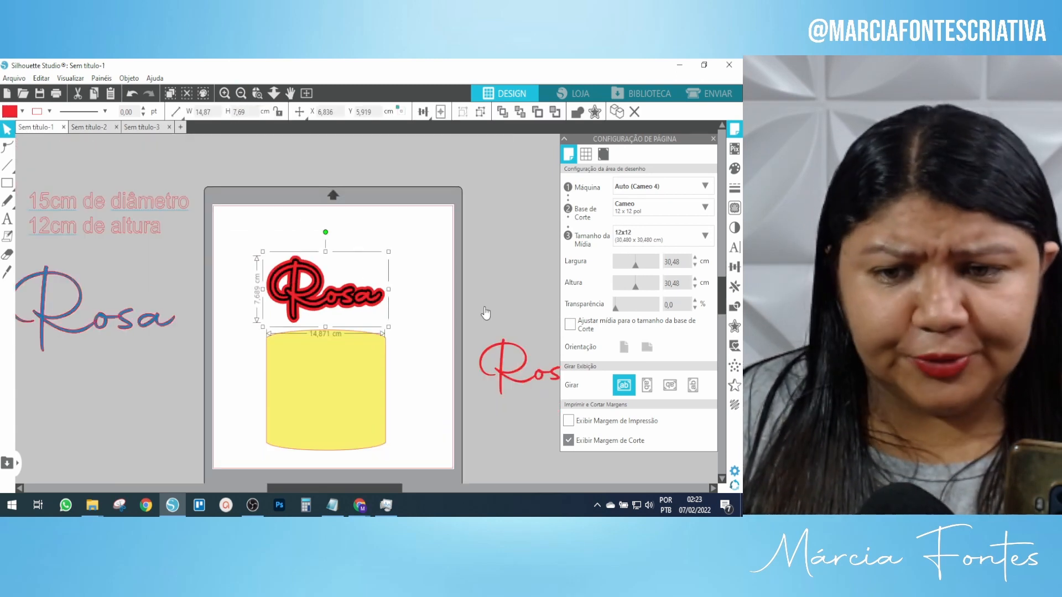
left_click_drag(514, 377, 506, 231)
left_click(425, 142)
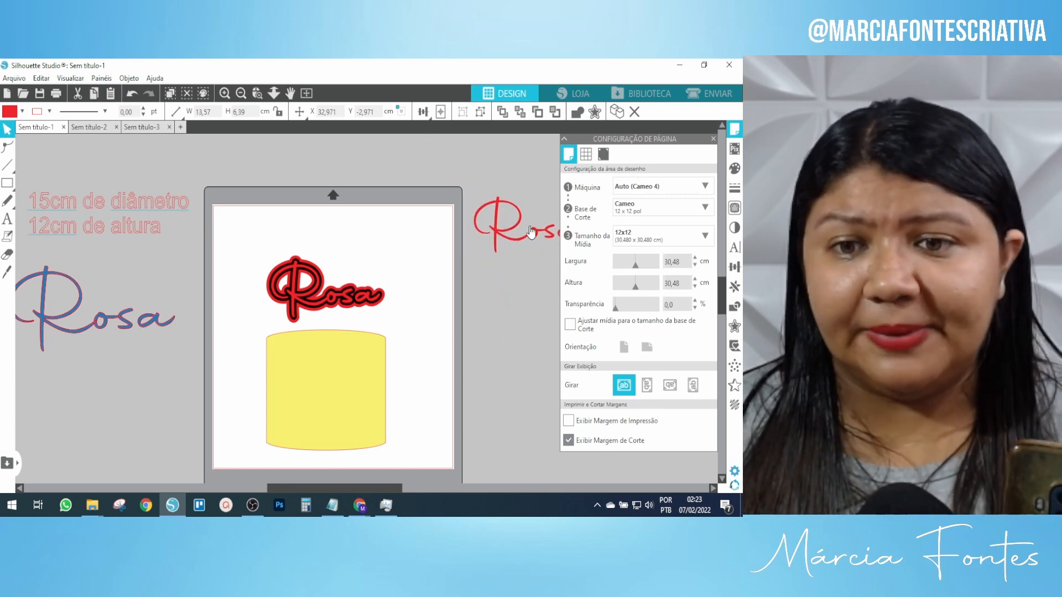
Duplicate the layered Rosa above the cake and park the copy off the page at lower left.
left_click(350, 305)
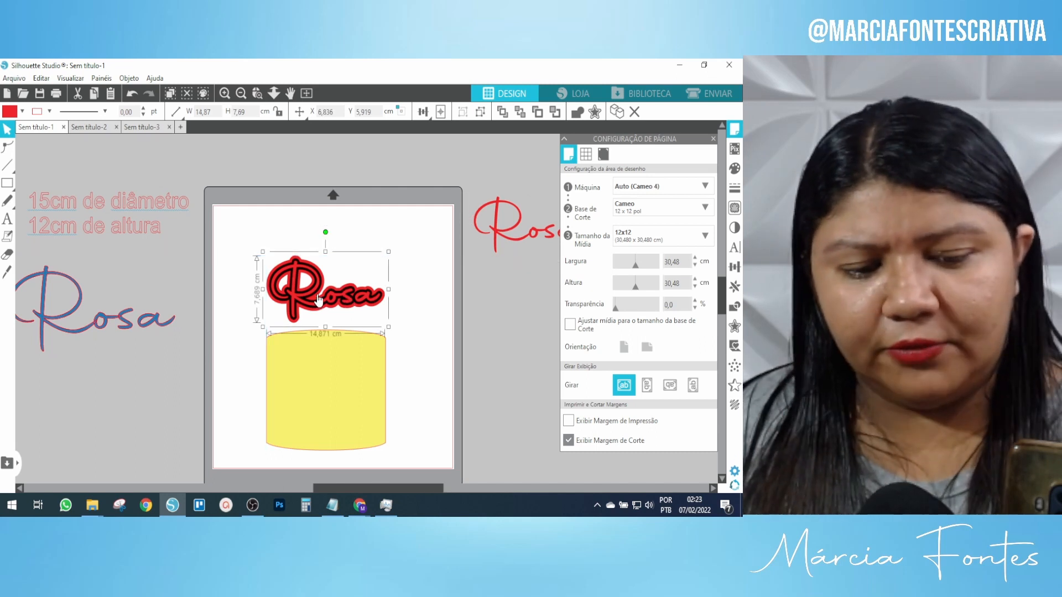
key("ctrl+d")
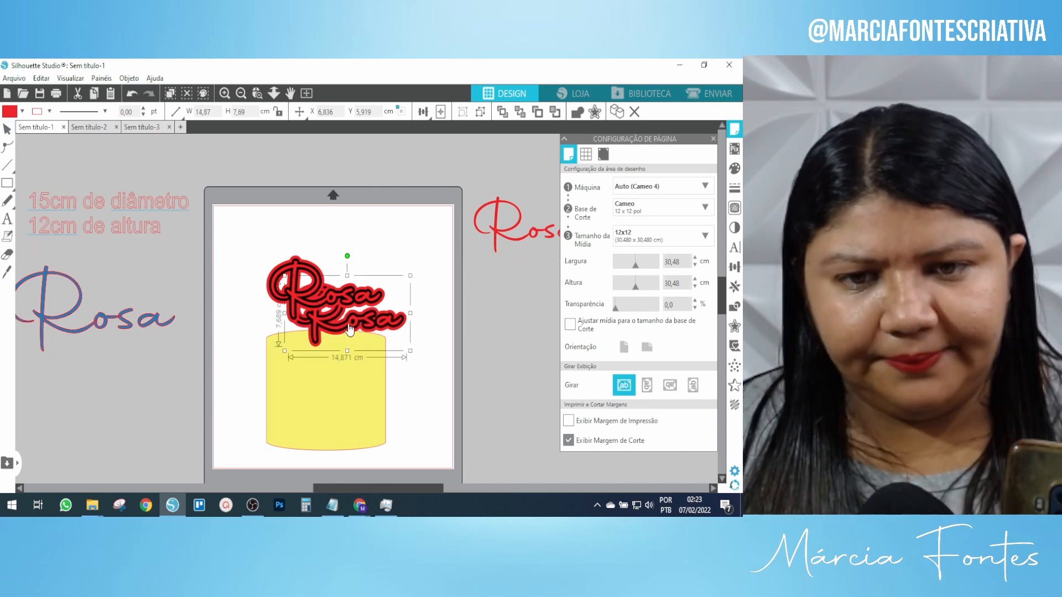
left_click(478, 327)
left_click_drag(367, 321, 100, 433)
Ungroup the original Rosa and spread its layers, with the thin red script at the page top and the black one off the mat.
left_click(324, 291)
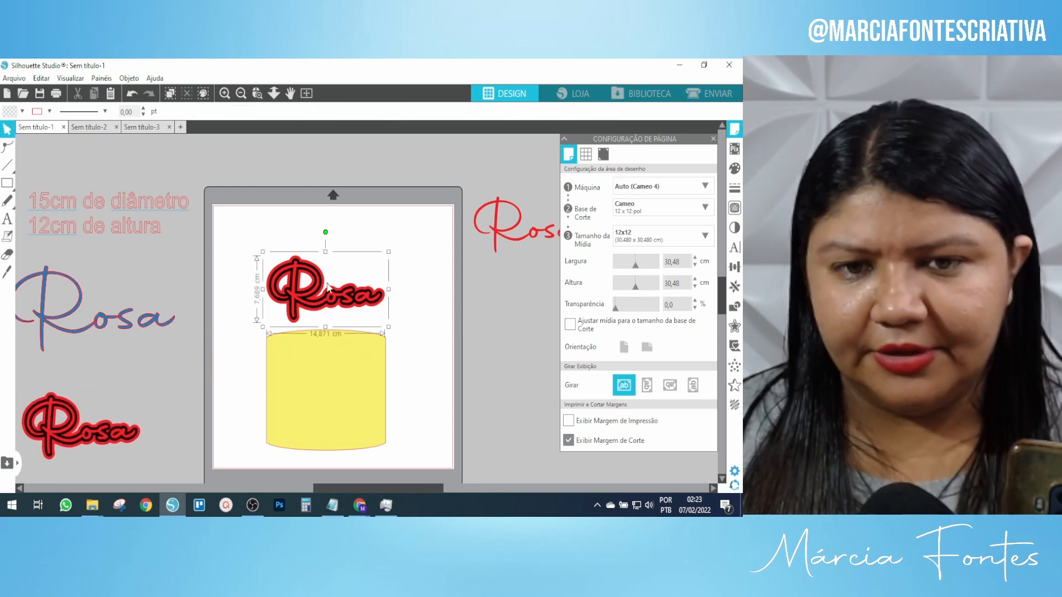
left_click(479, 111)
left_click(316, 250)
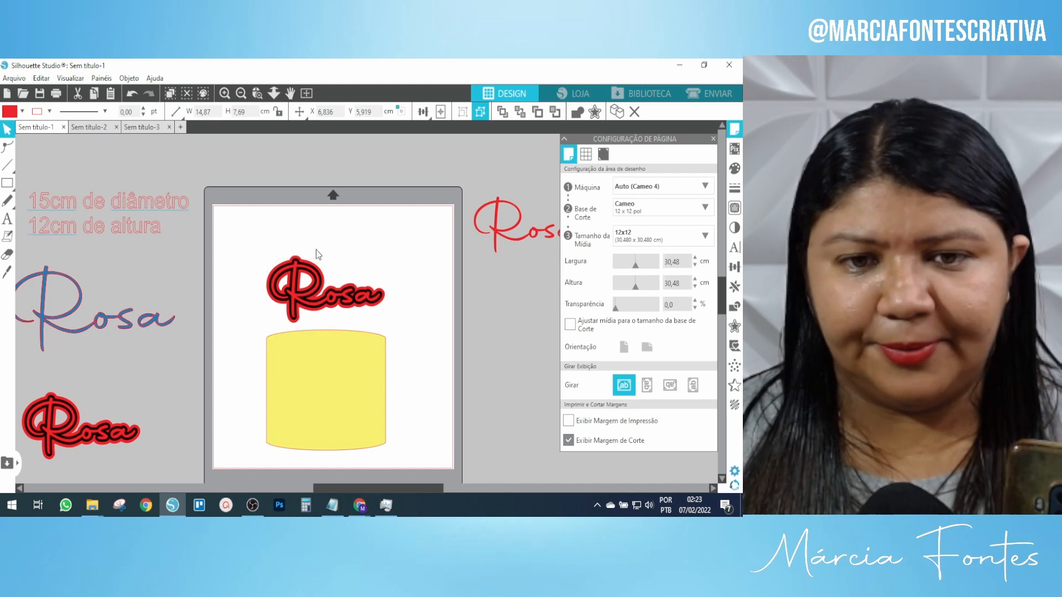
left_click_drag(313, 307, 329, 239)
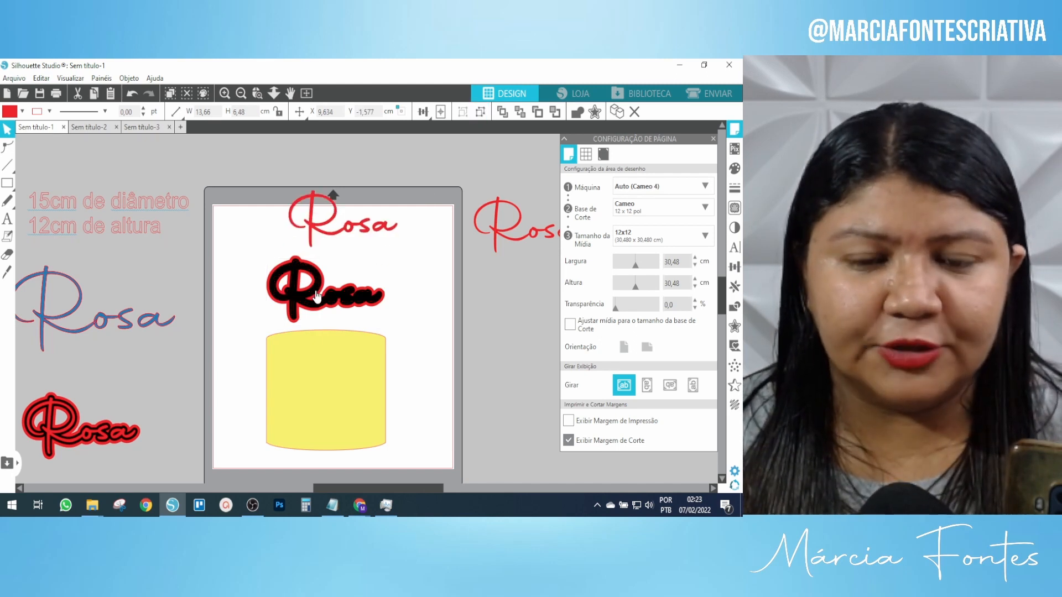
left_click_drag(312, 292, 523, 316)
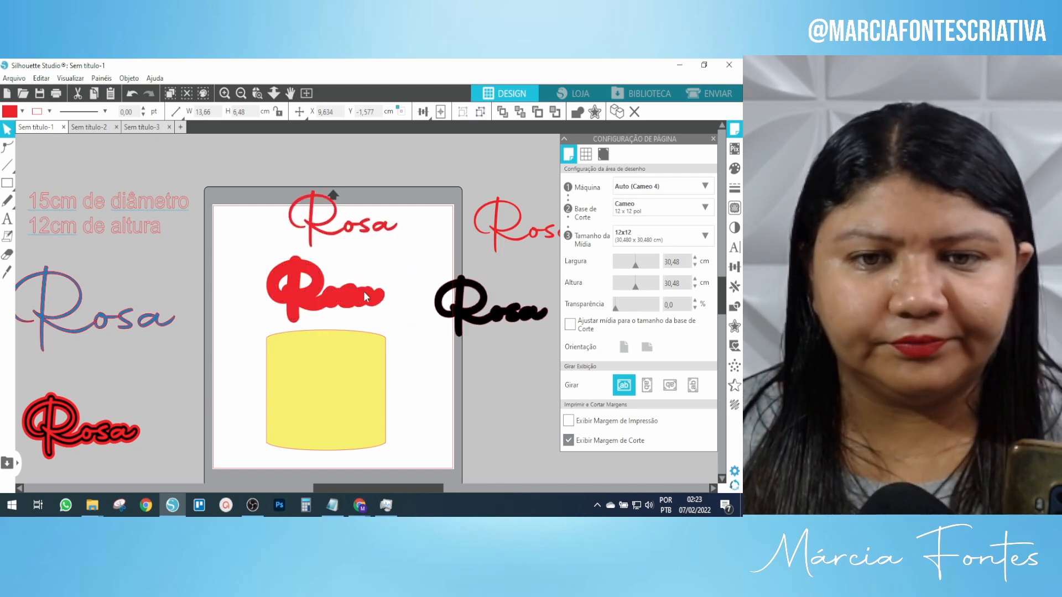
left_click(295, 290)
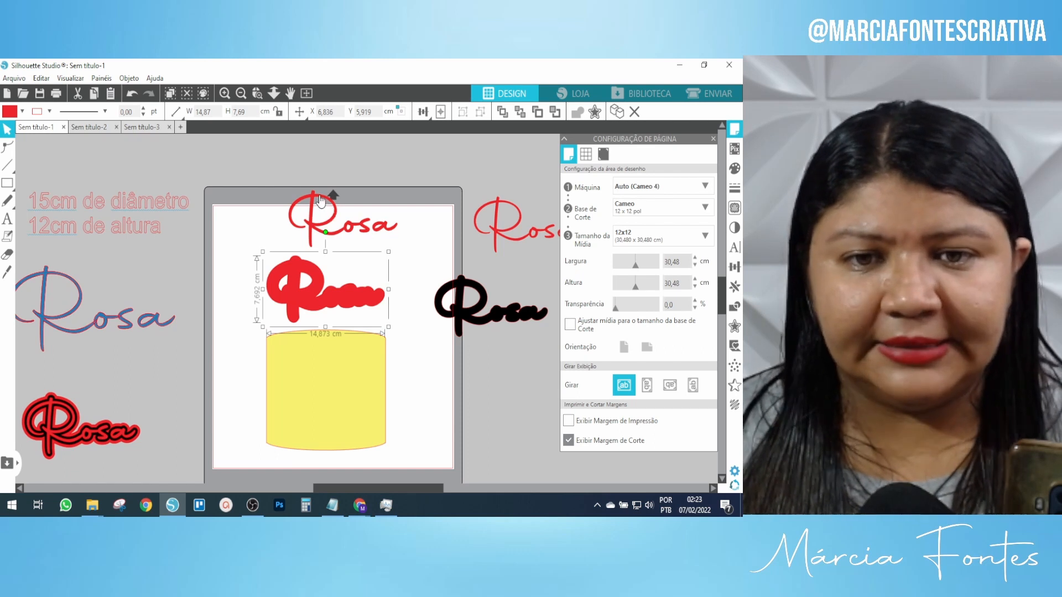
left_click_drag(319, 196, 338, 294)
left_click_drag(285, 246, 261, 246)
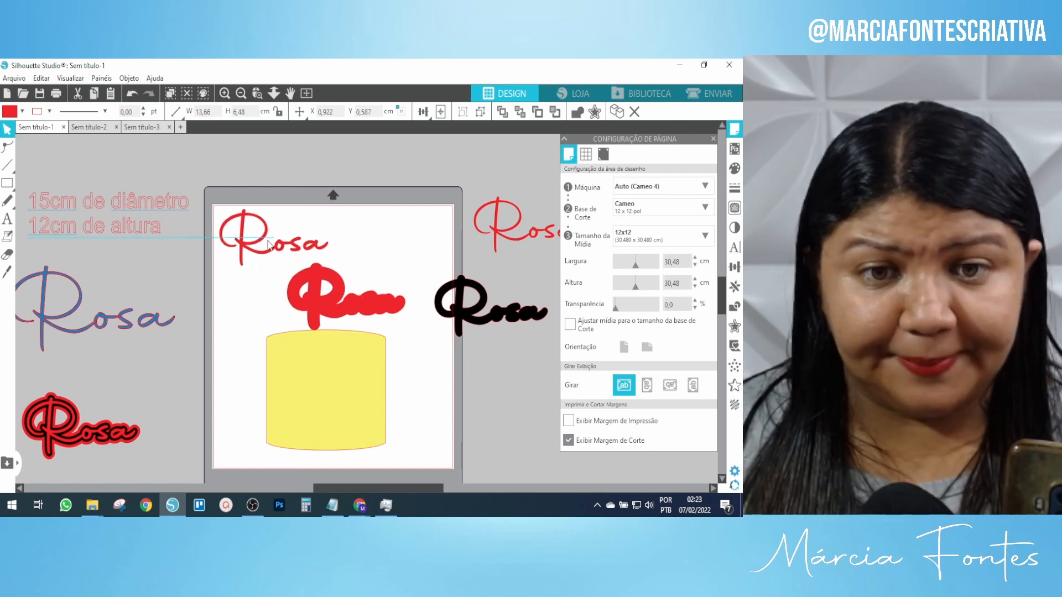
left_click(274, 233)
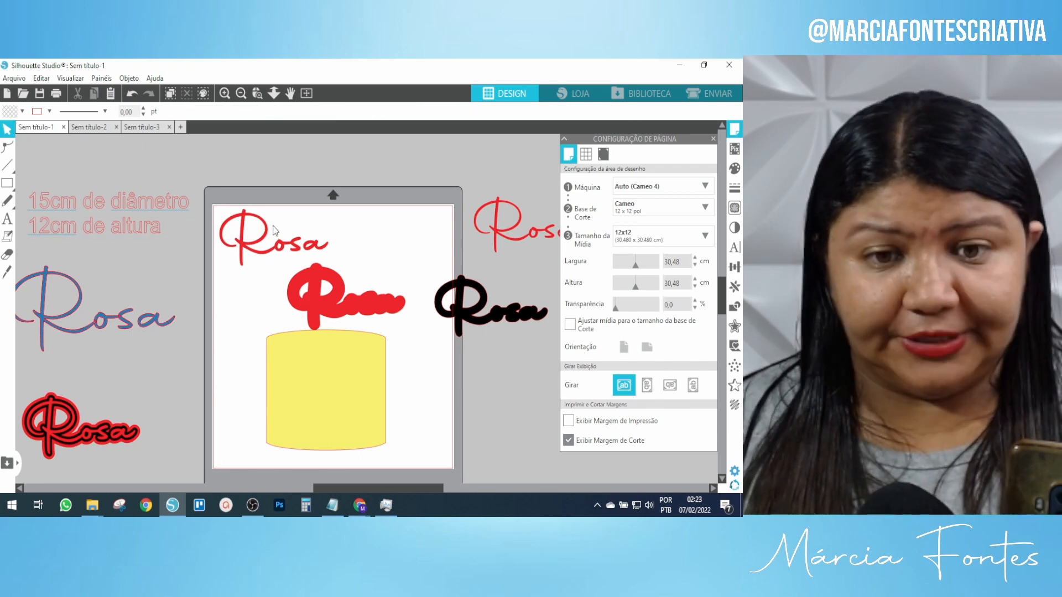
left_click(269, 244)
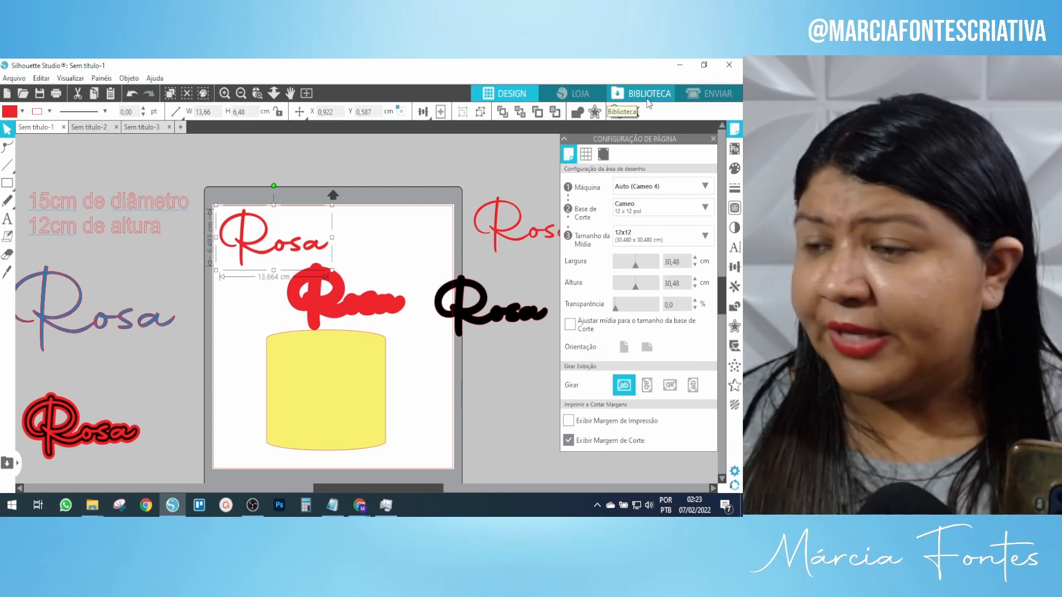
Apply the gold laminated cardstock texture from the design library.
left_click(649, 103)
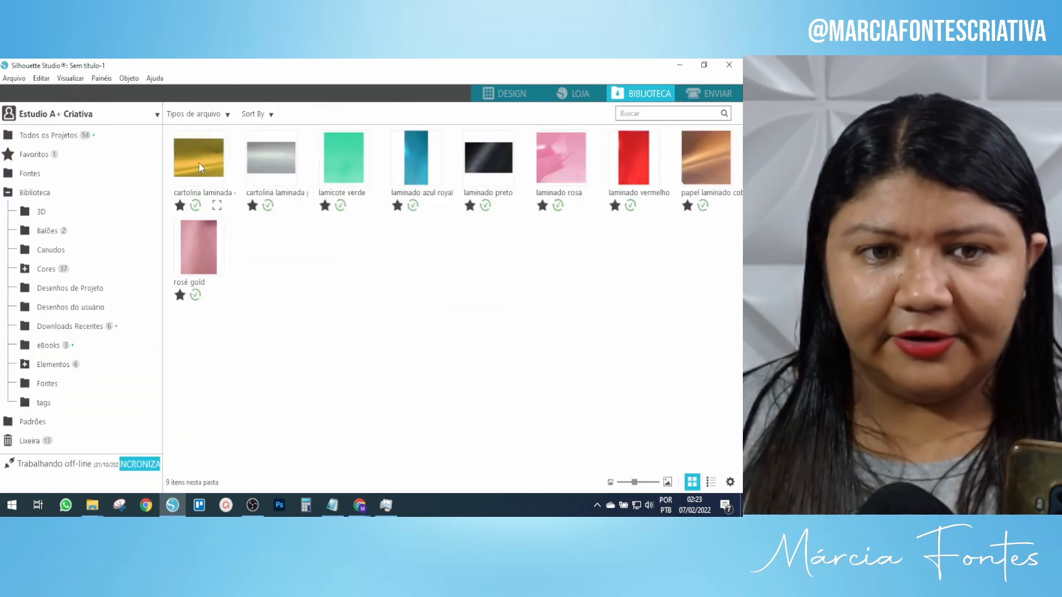
left_click_drag(198, 161, 515, 100)
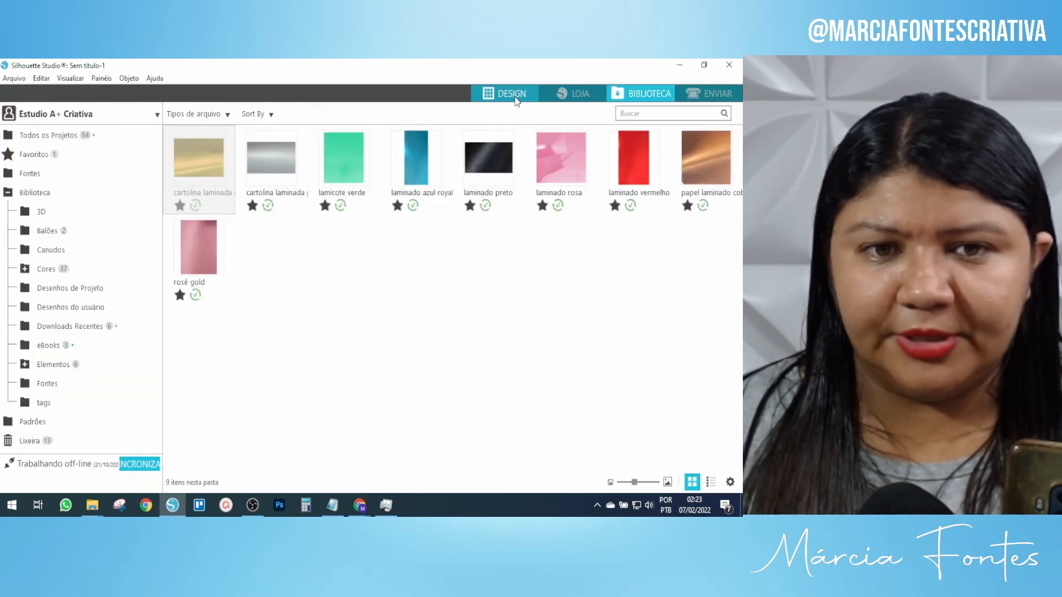
left_click(516, 101)
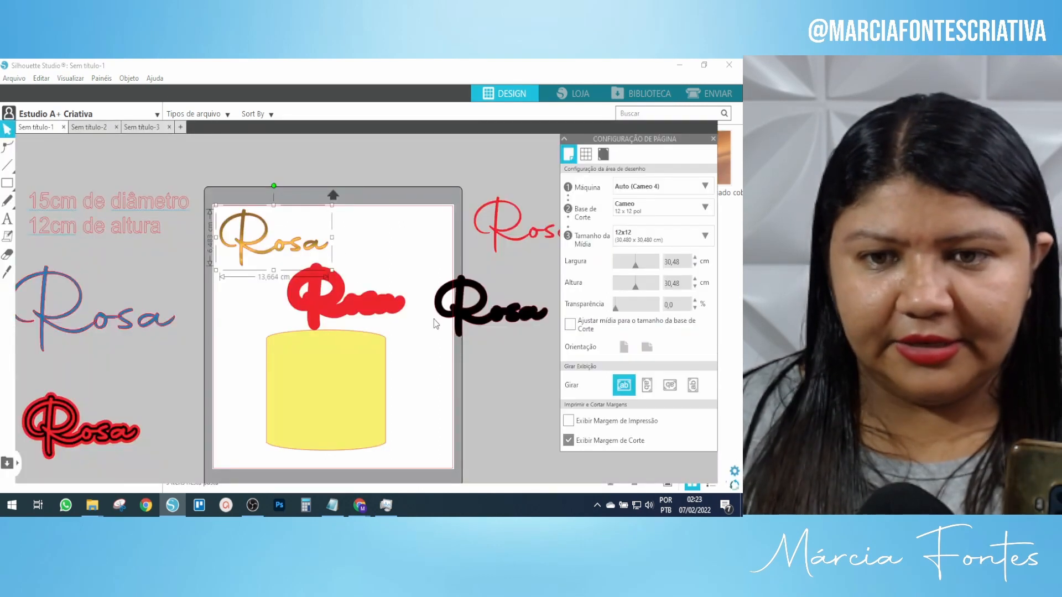
Move the black Rosa onto the mat's top-right and fill it red.
left_click_drag(481, 311, 390, 246)
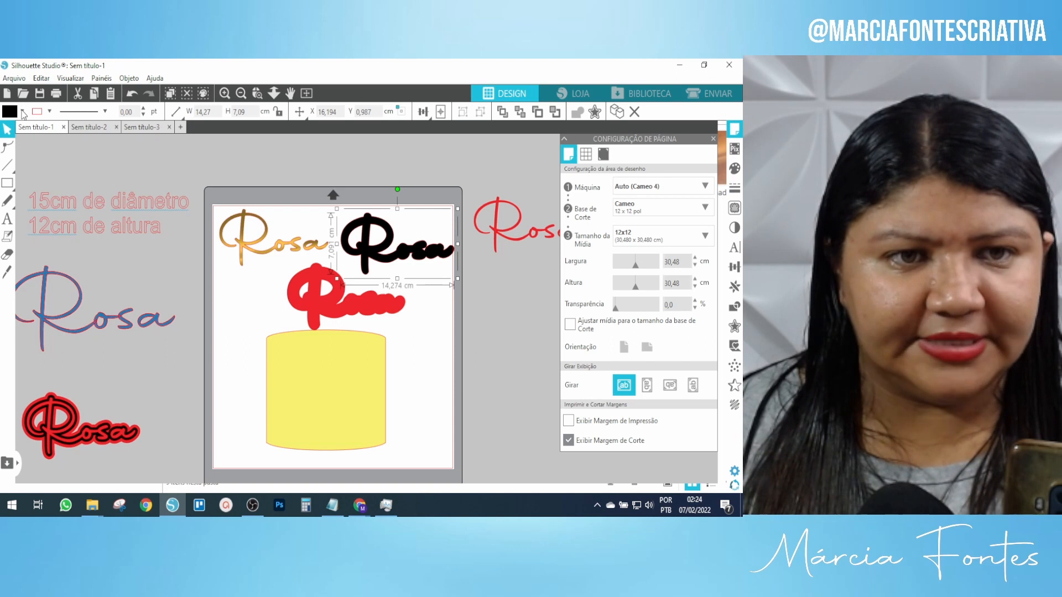
left_click(23, 111)
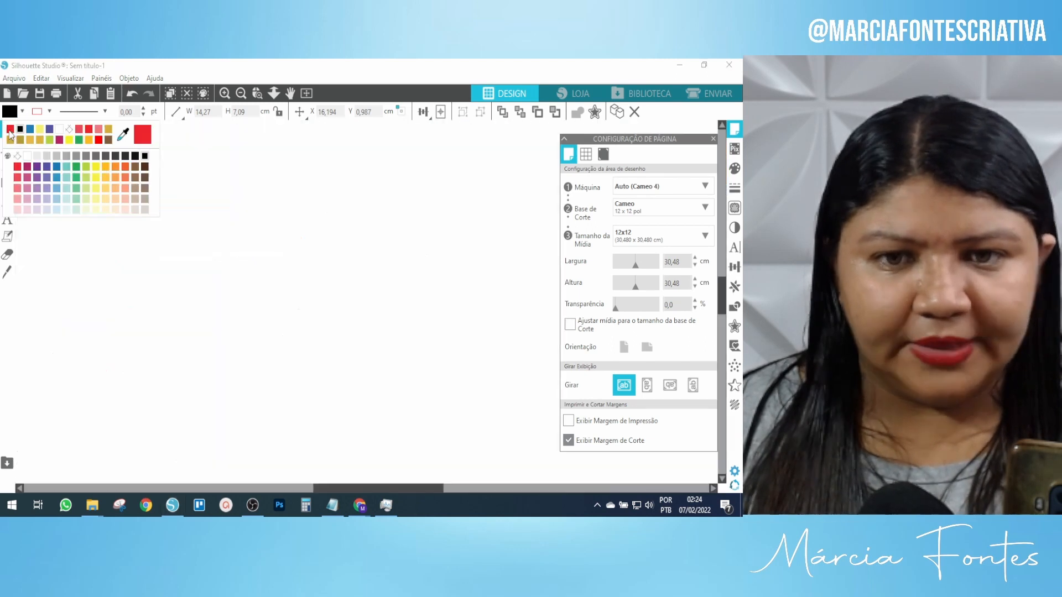
left_click(10, 131)
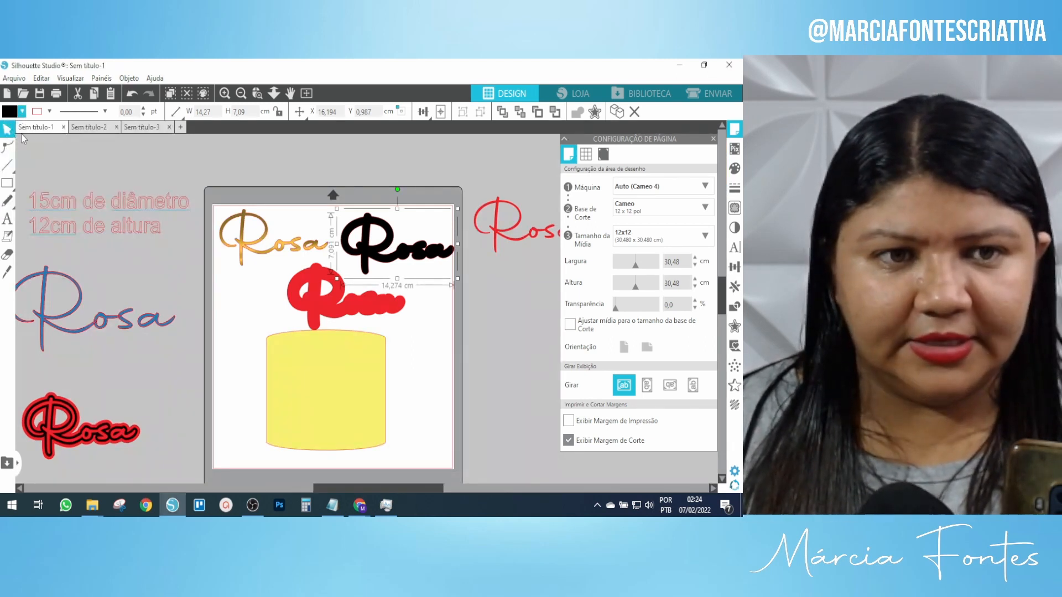
left_click(23, 111)
left_click(10, 131)
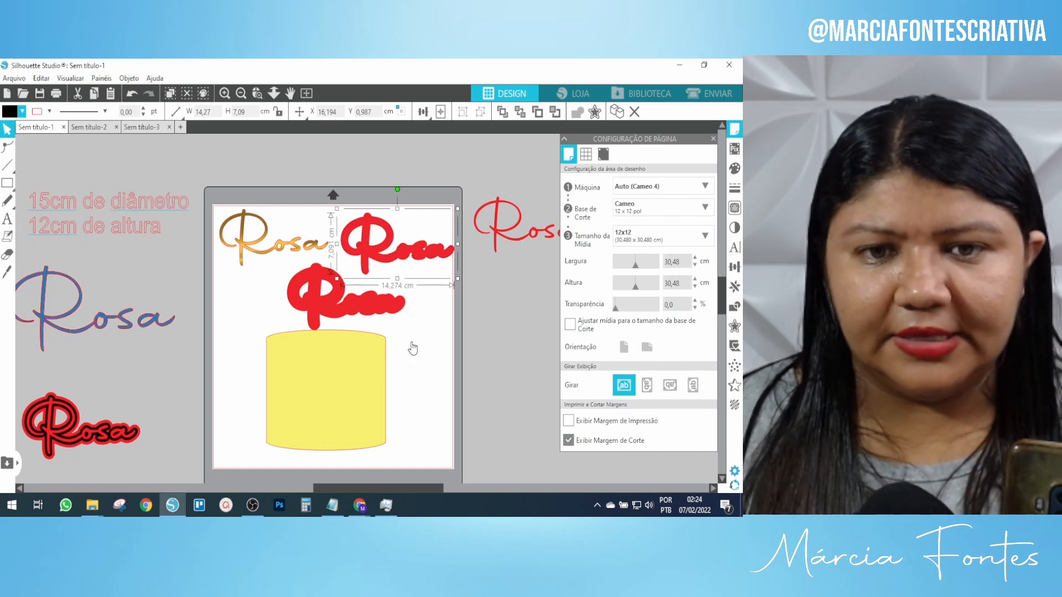
left_click(292, 251)
Stack the gold Rosa on the red outline and position the pair above the thick red Rosa.
left_click_drag(260, 244, 384, 249)
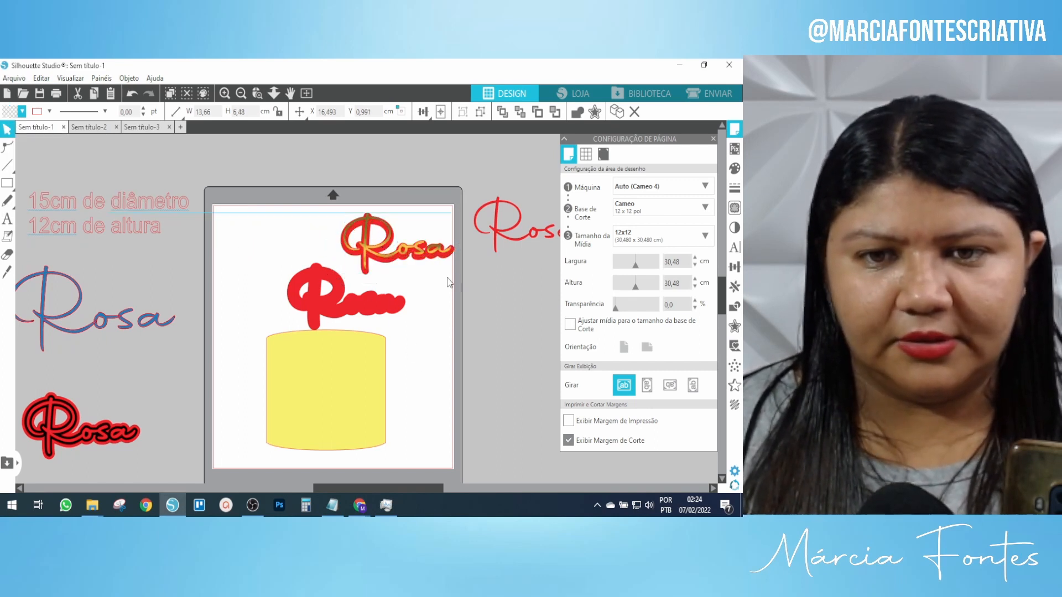
left_click(380, 236)
left_click_drag(381, 236, 332, 236)
left_click(333, 242)
left_click(386, 238)
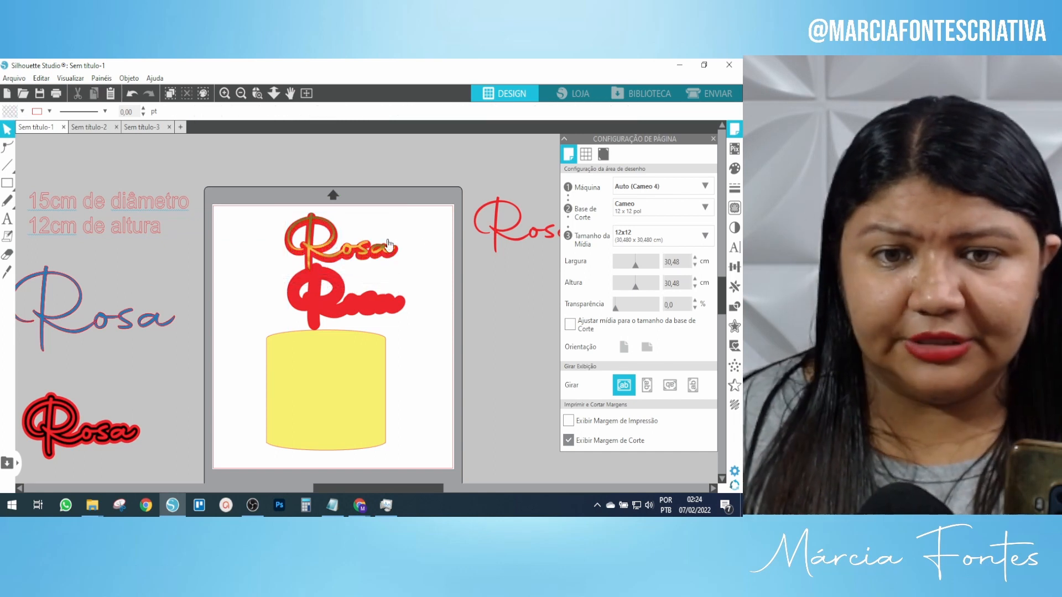
left_click(363, 252)
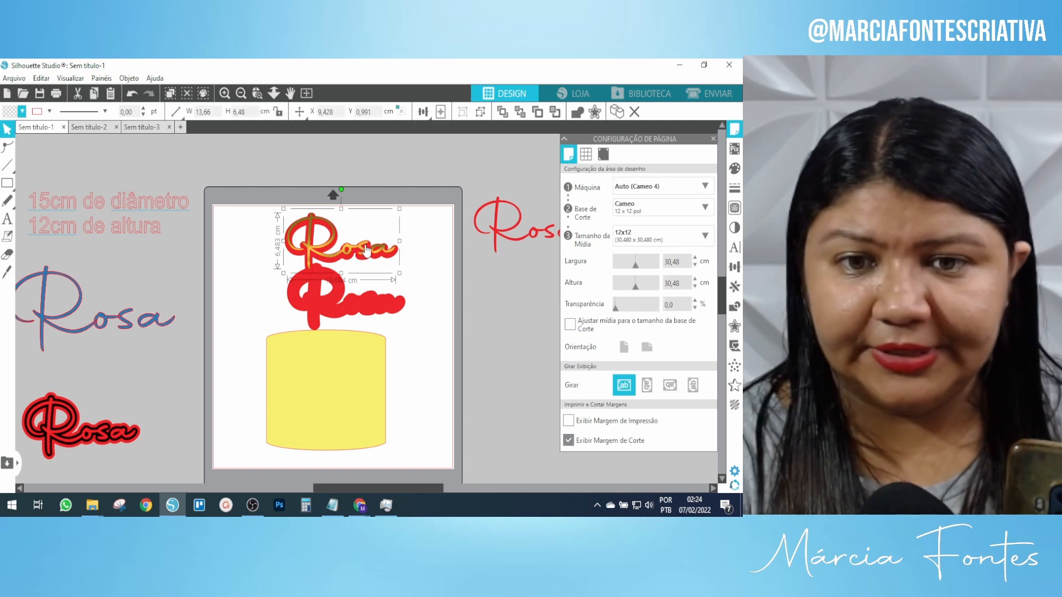
key("Down")
key("Down")
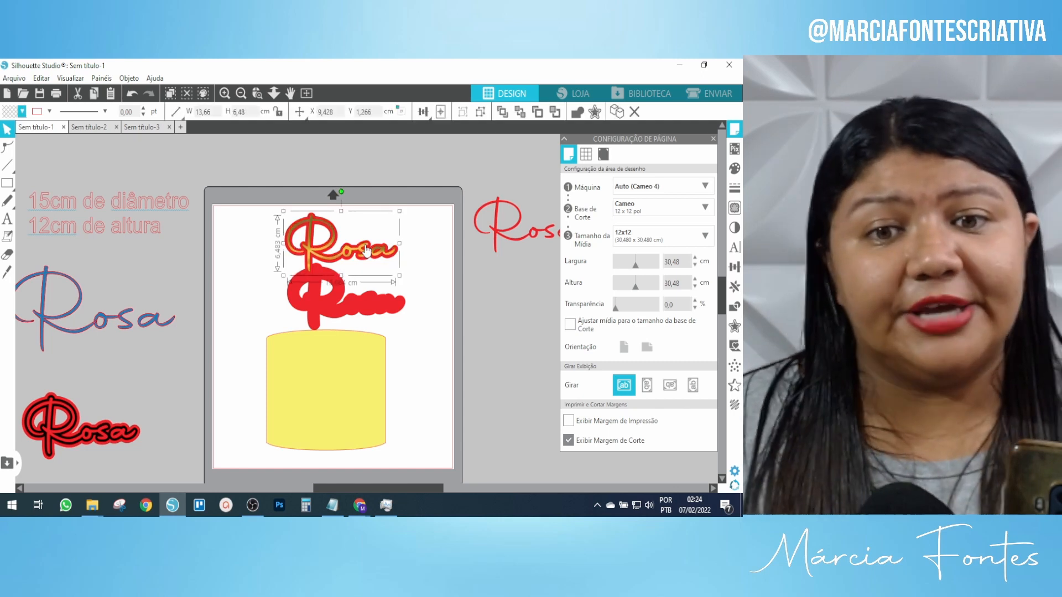
left_click_drag(257, 184, 329, 284)
left_click_drag(329, 283, 355, 233)
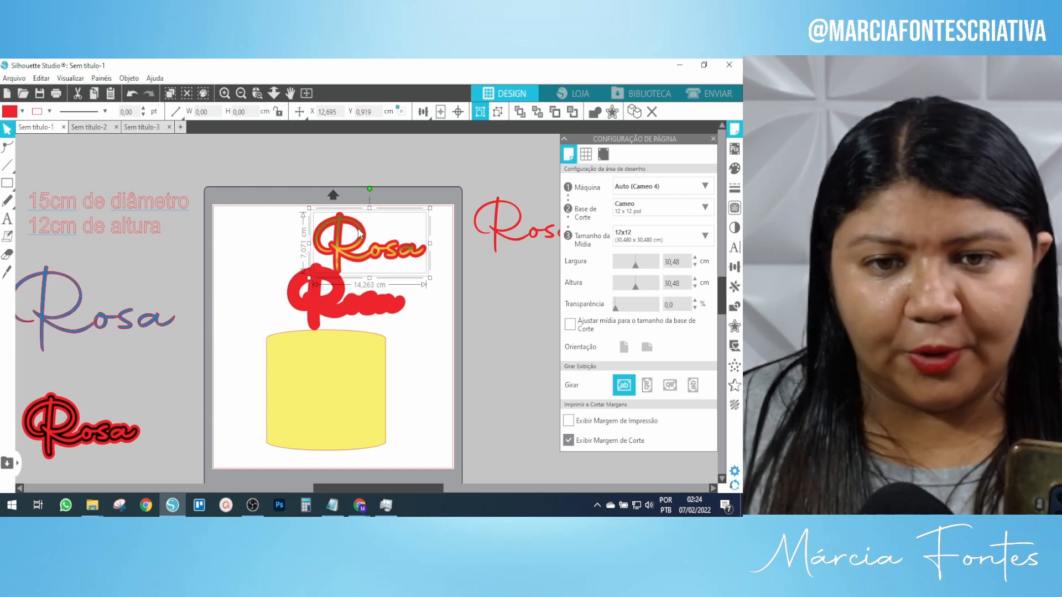
Fill the large offset Rosa with pale cream.
left_click(313, 307)
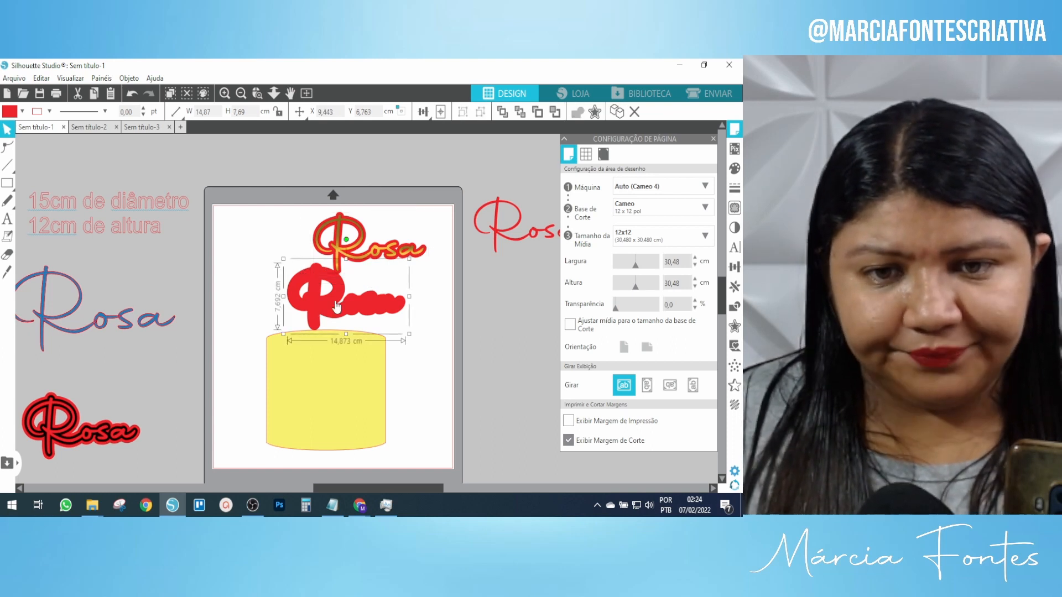
left_click(22, 112)
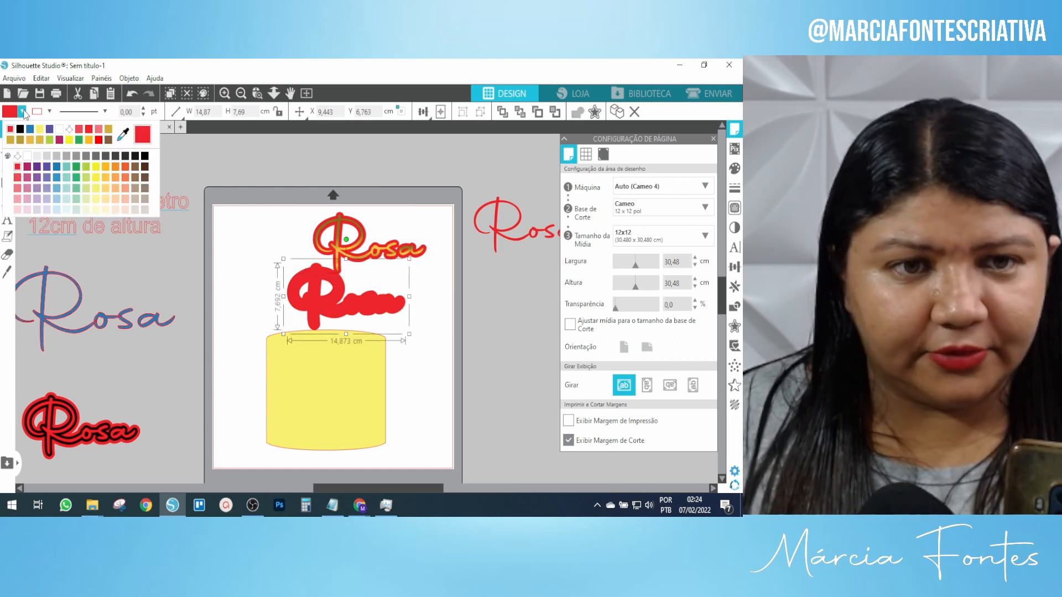
left_click(105, 208)
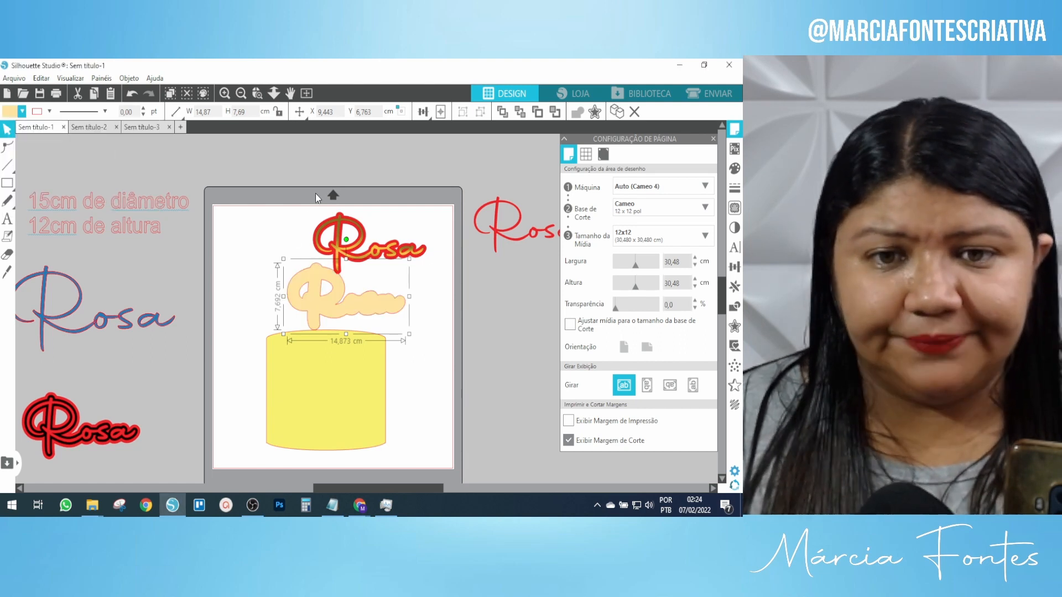
Layer the red outline and gold script Rosa onto the cream offset, then select all three layers.
left_click(362, 237)
left_click_drag(363, 237, 380, 216)
left_click_drag(327, 246, 293, 317)
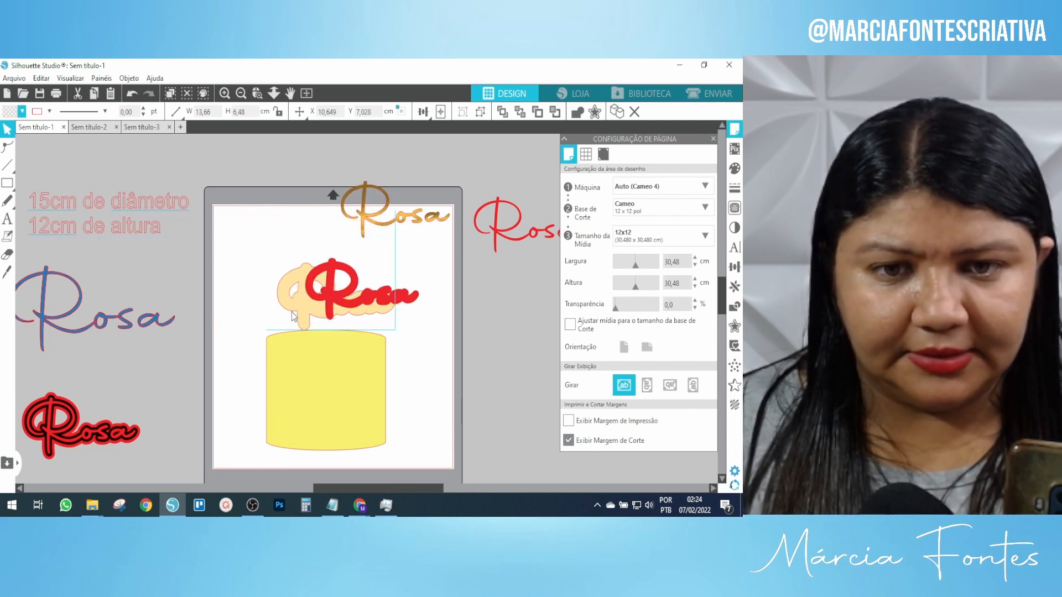
left_click(319, 298)
left_click_drag(363, 286, 332, 294)
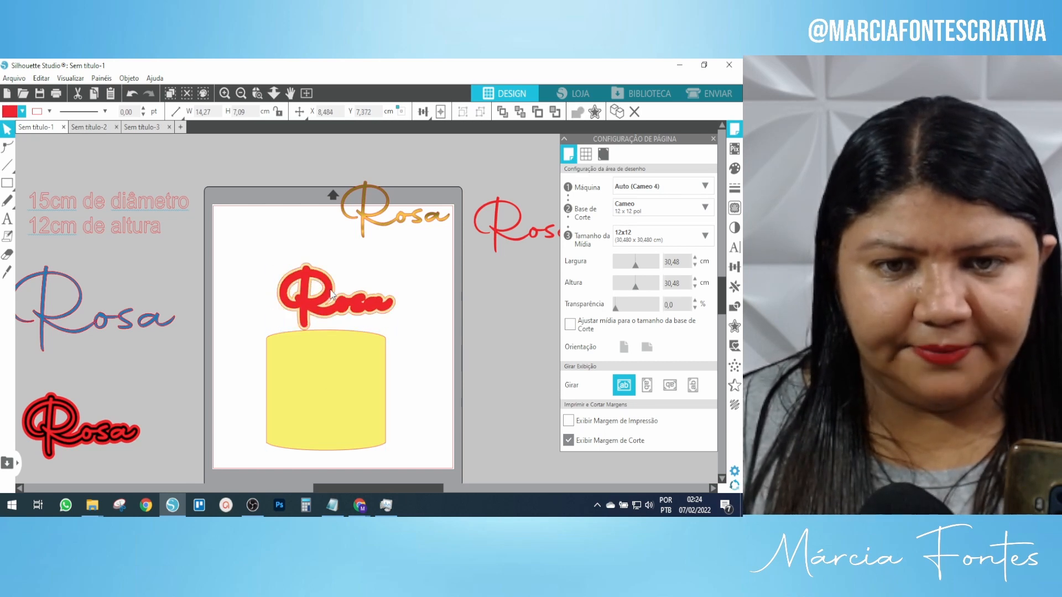
left_click_drag(384, 212, 325, 294)
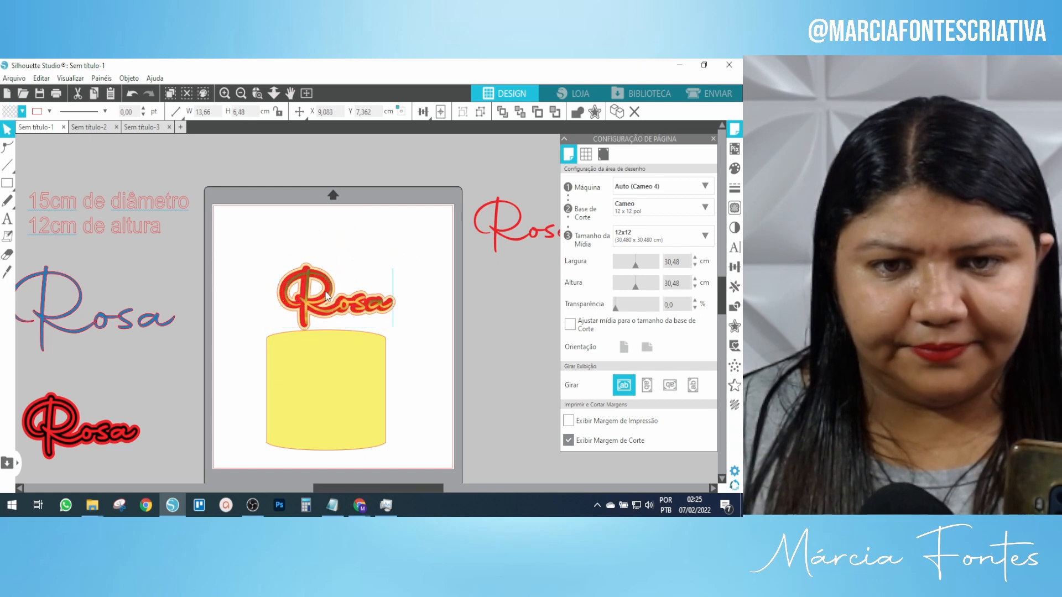
left_click(257, 229)
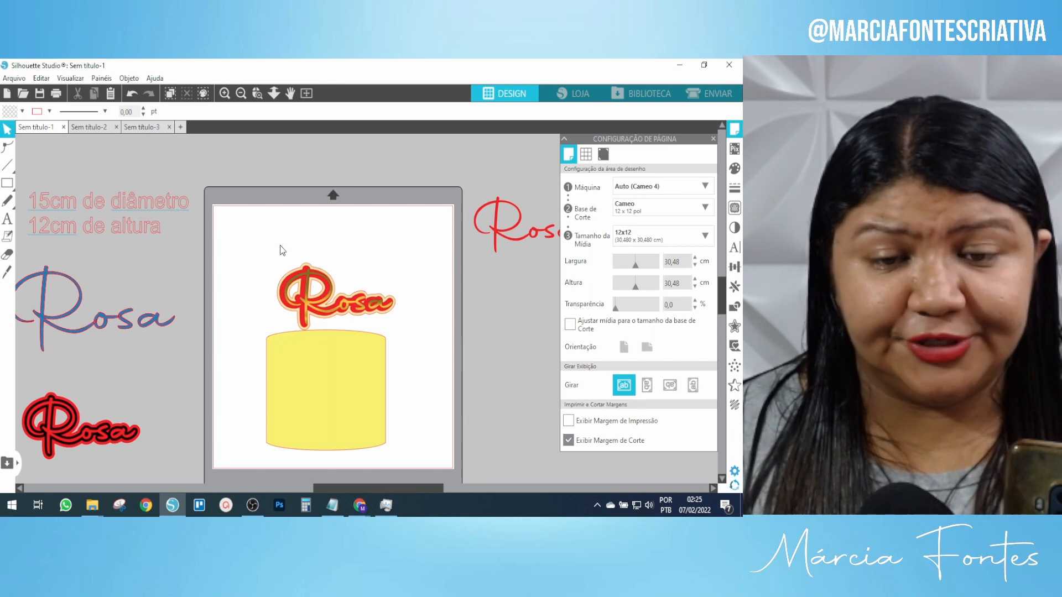
left_click(373, 301)
left_click_drag(395, 311, 395, 313)
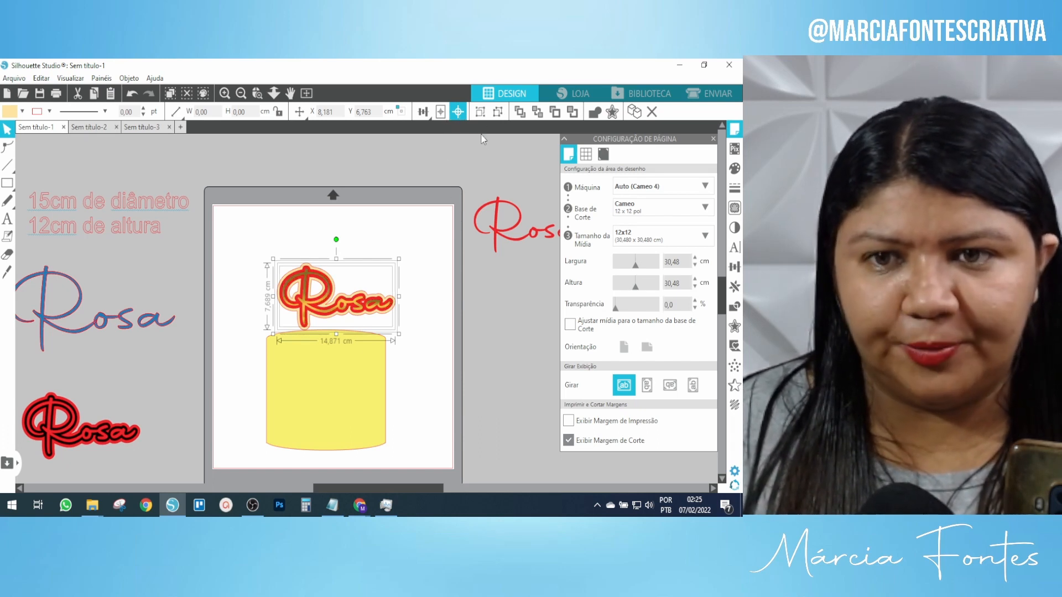
Shrink the layered Rosa to about 14,03 × 7,26 cm and centre it just above the yellow cake.
left_click(224, 93)
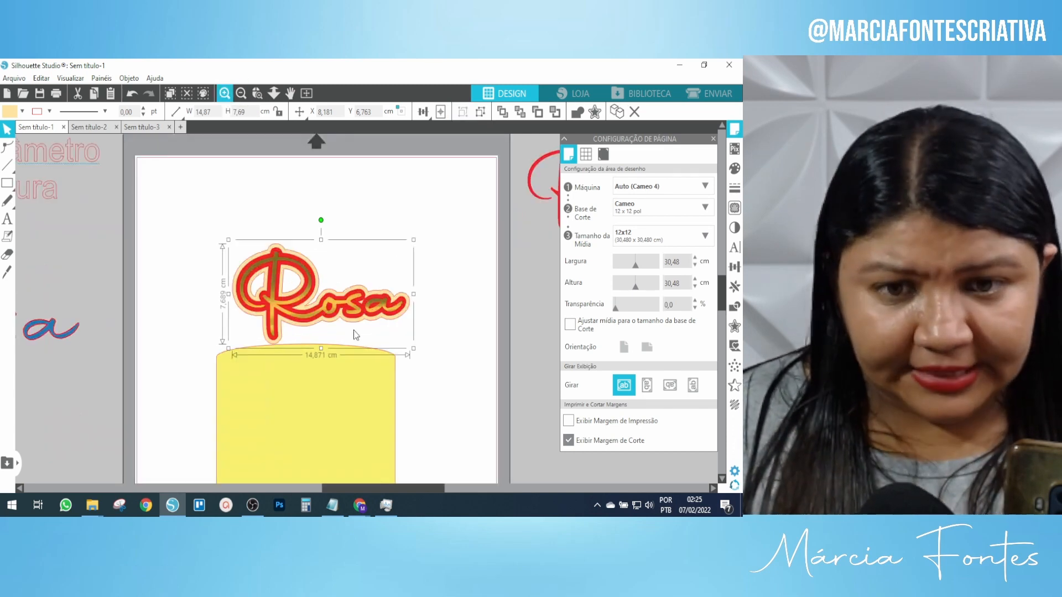
left_click_drag(365, 315, 355, 315)
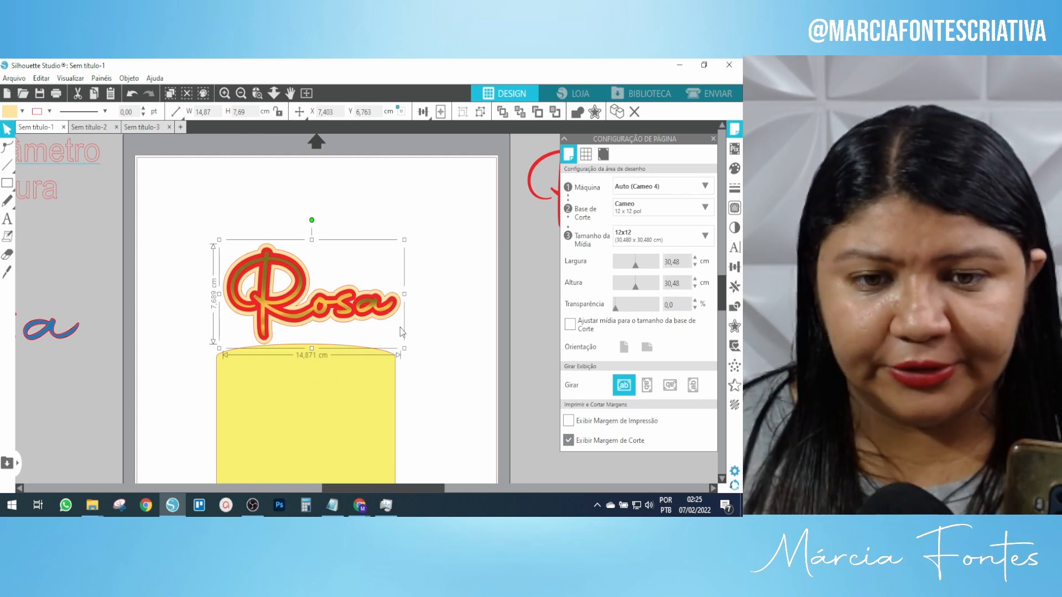
scroll(400, 329, "down", 2)
scroll(401, 329, "down", 1)
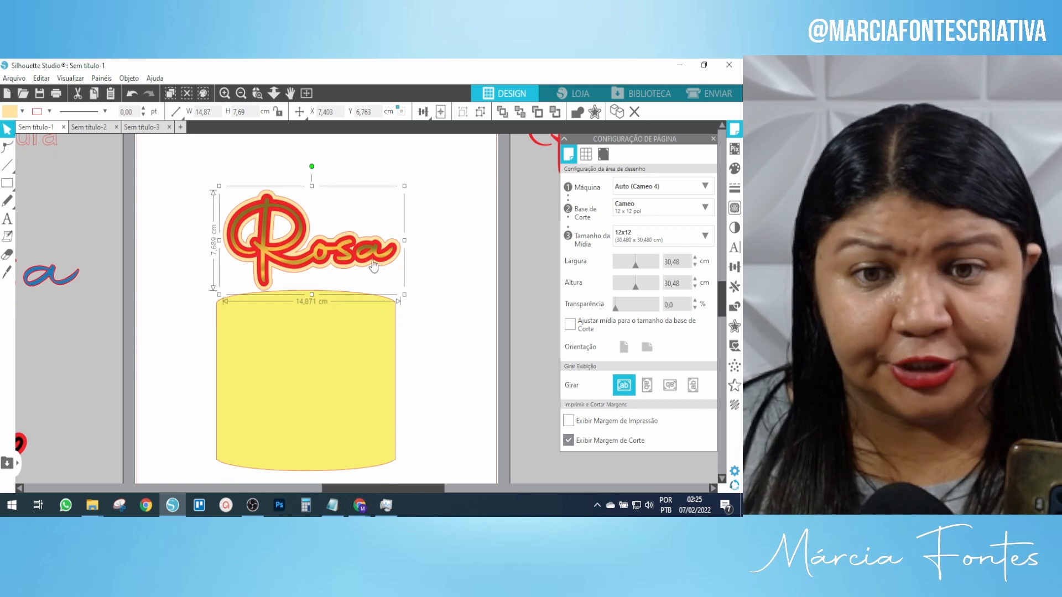
left_click(459, 290)
left_click(328, 267)
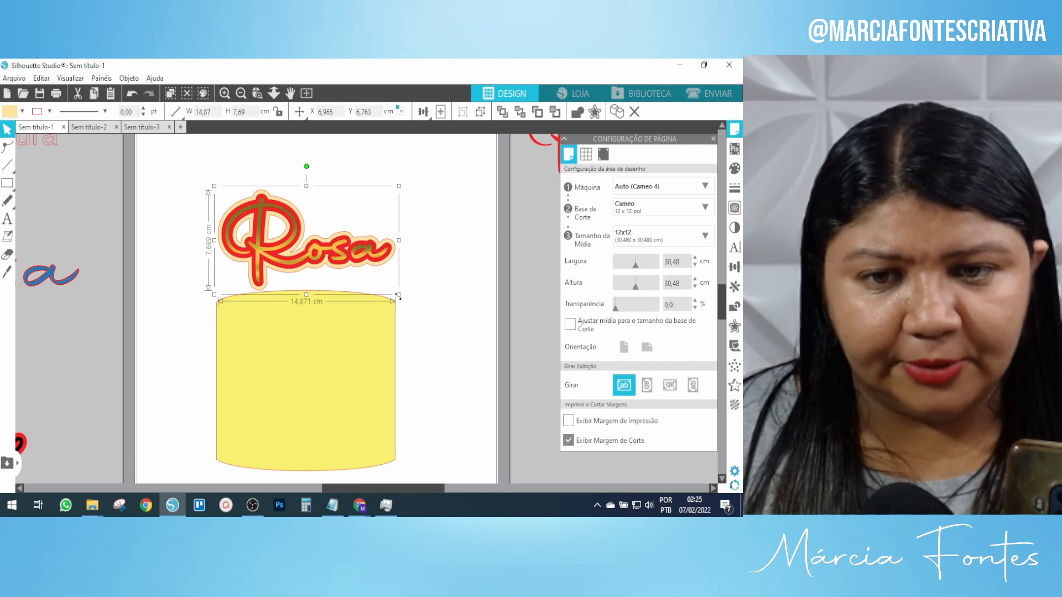
left_click_drag(399, 298, 391, 293)
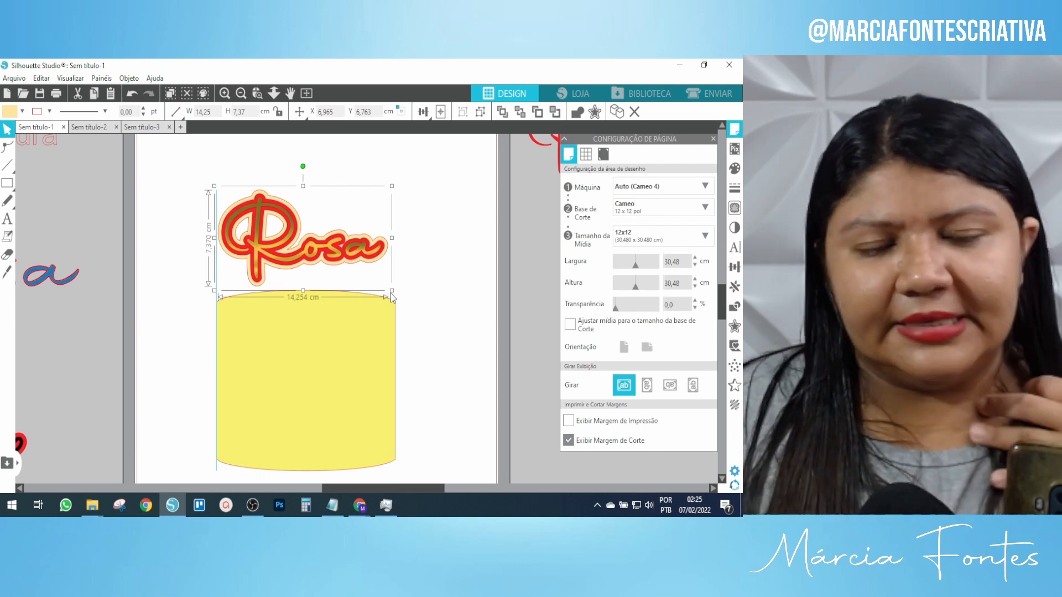
left_click_drag(391, 294, 389, 294)
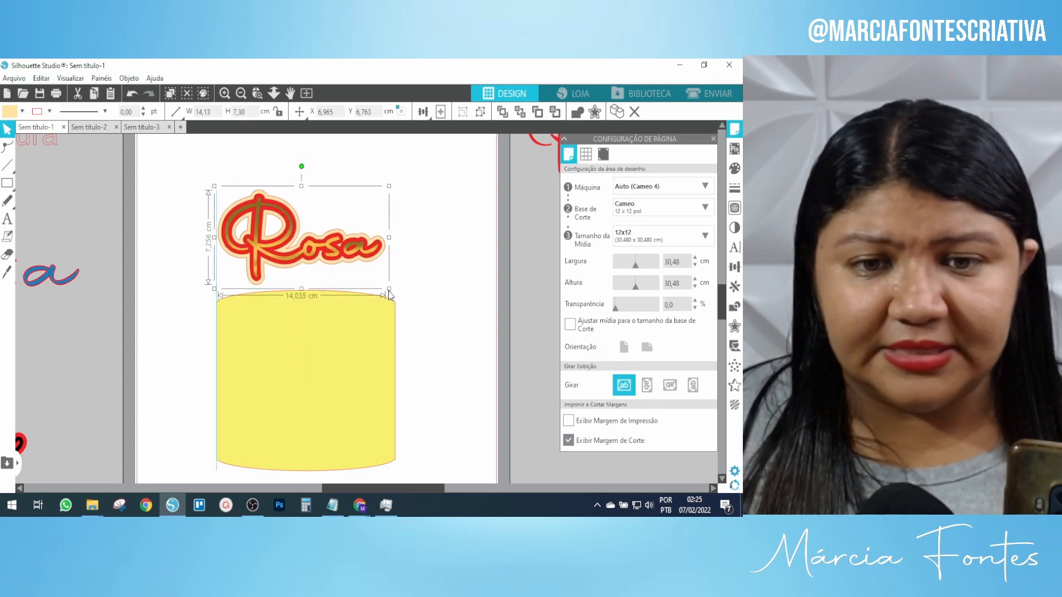
left_click_drag(340, 256, 301, 253)
left_click(433, 209)
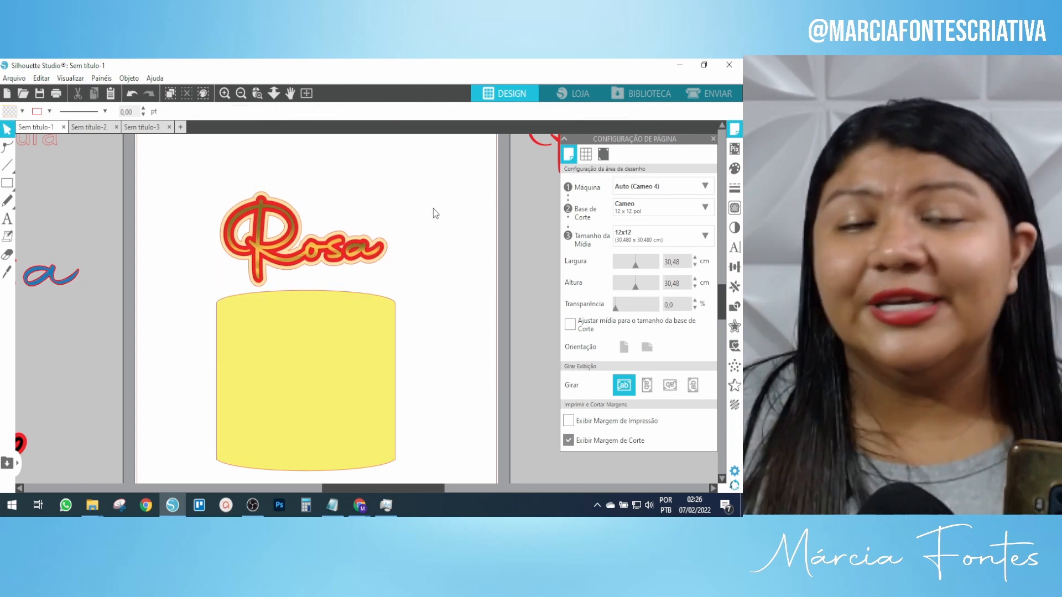